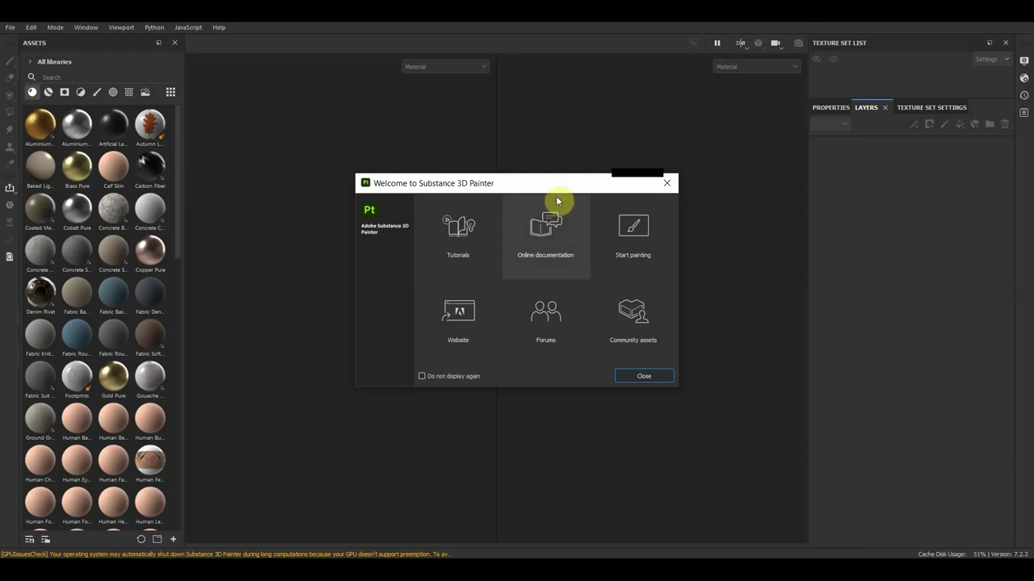
Dismiss the welcome screen and start a new project from the File menu
{"action": "left_click", "coordinate": [666, 185]}
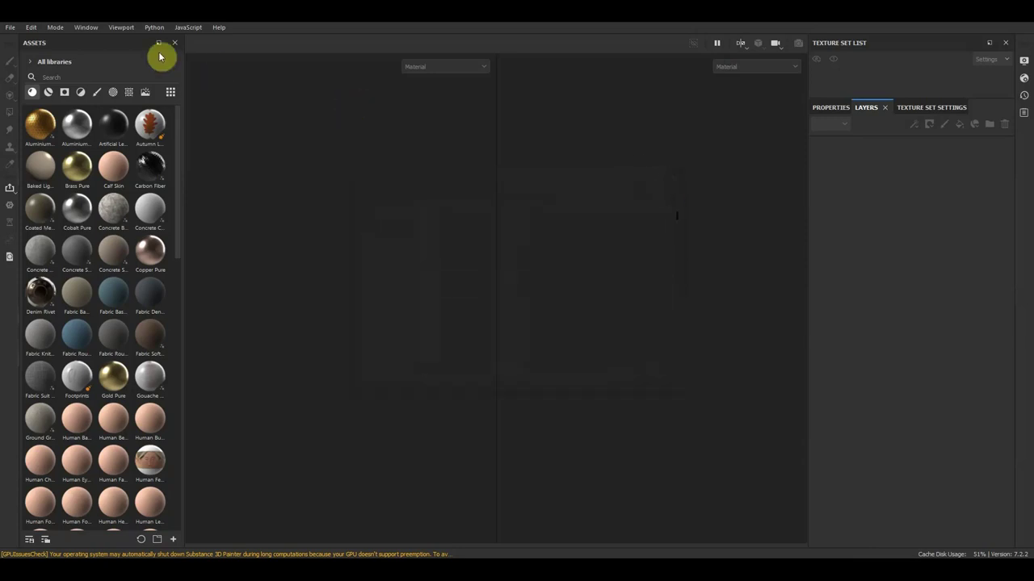
{"action": "left_click", "coordinate": [10, 30]}
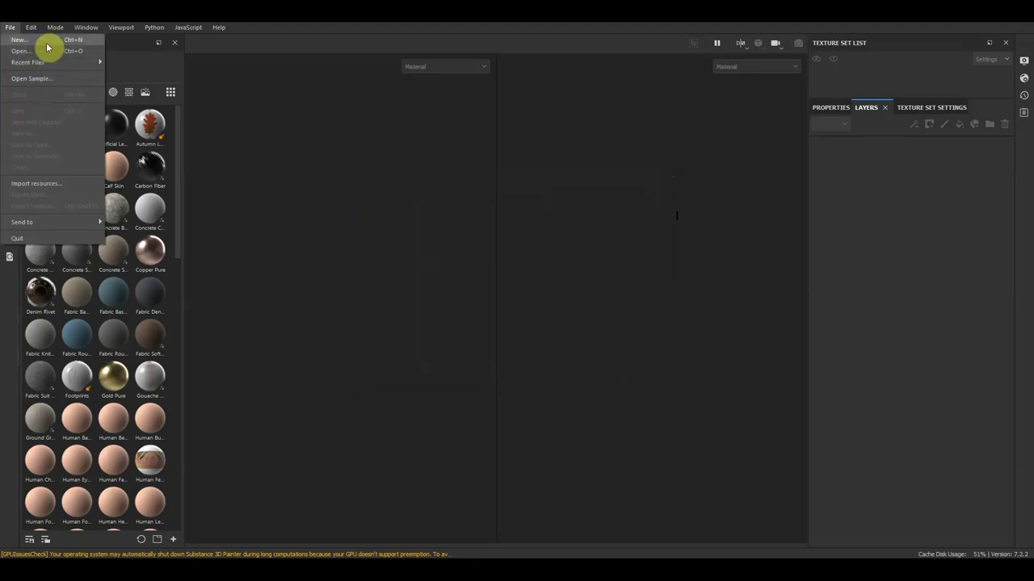
{"action": "left_click", "coordinate": [19, 40]}
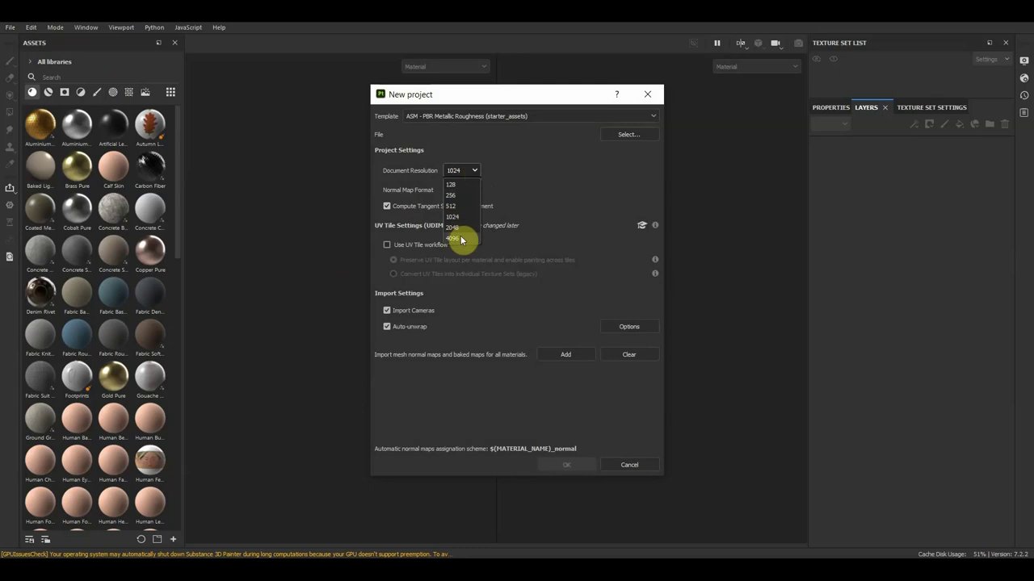
Create the project from the вулла обж mesh, keeping 1024 document resolution
{"action": "left_click", "coordinate": [464, 217]}
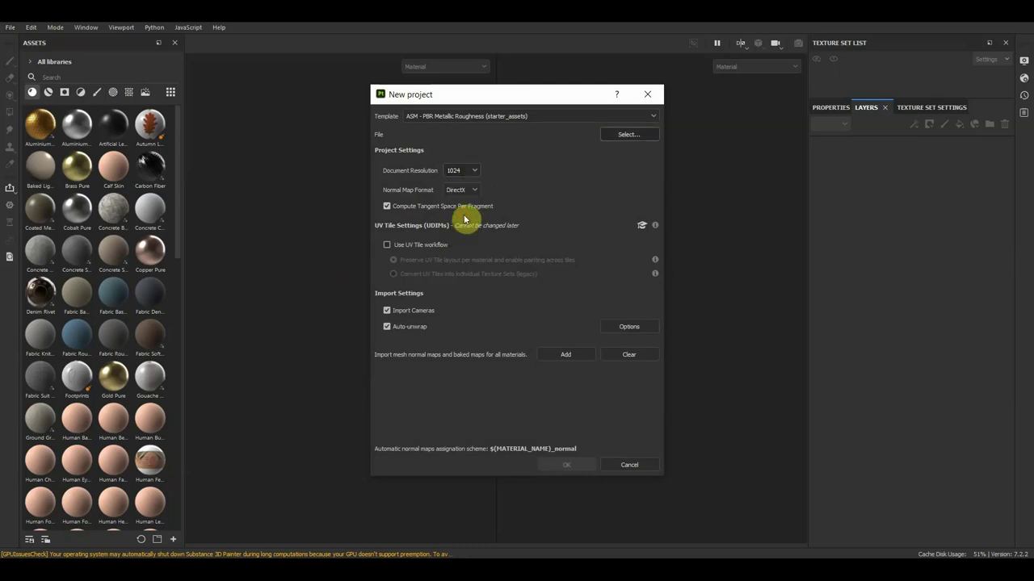
{"action": "left_click", "coordinate": [635, 133]}
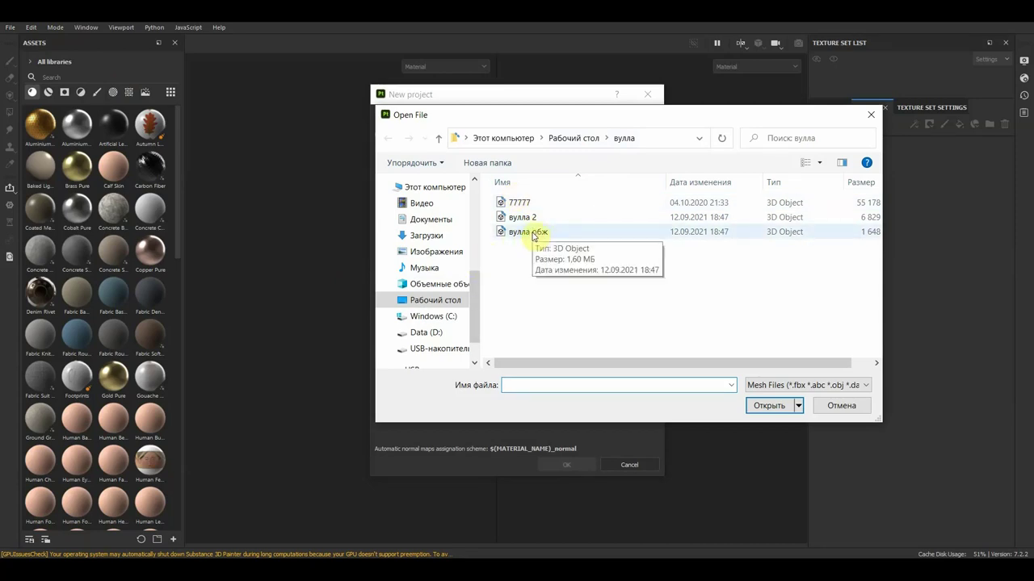
{"action": "left_click", "coordinate": [533, 236]}
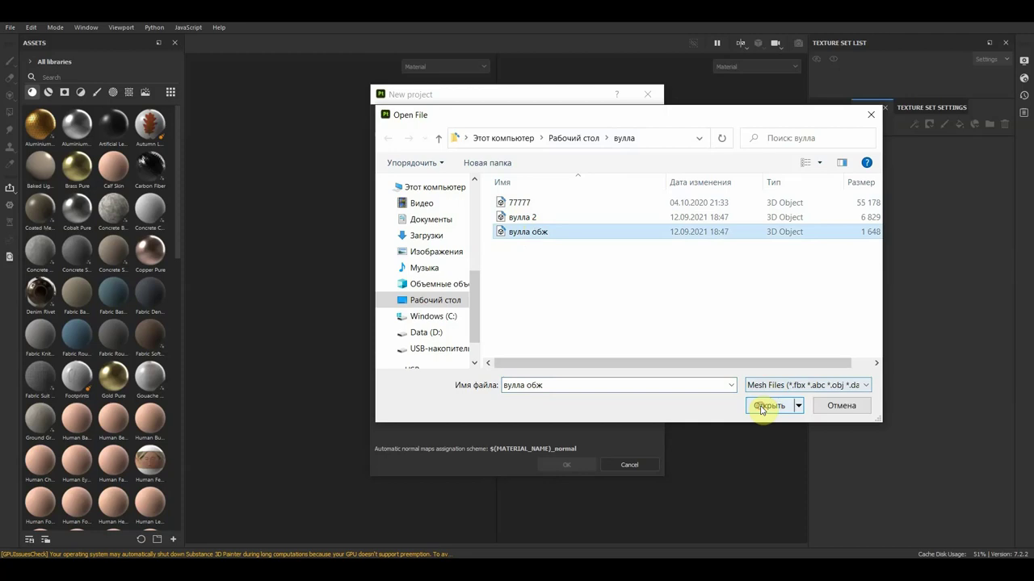
{"action": "left_click", "coordinate": [763, 406]}
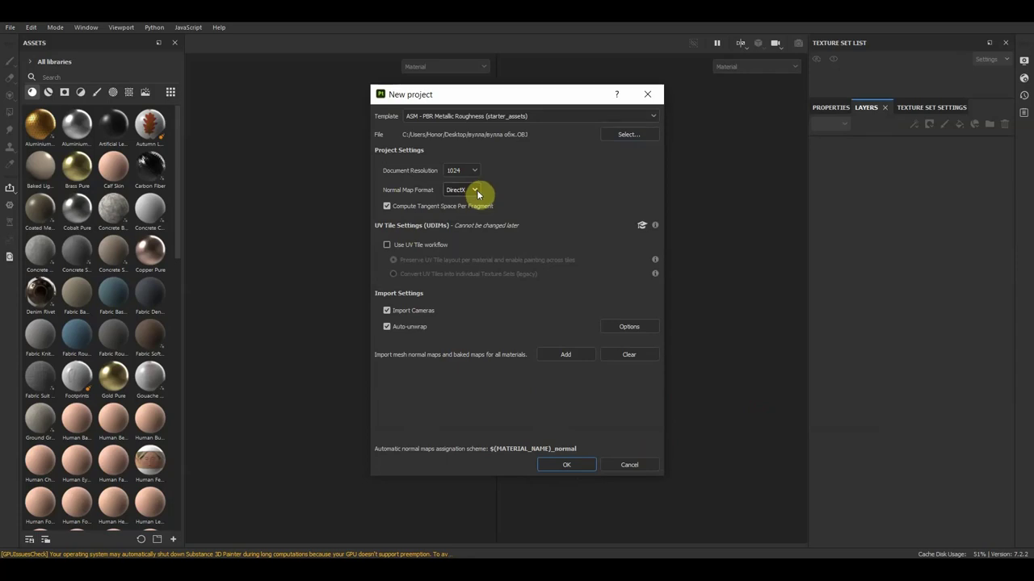
{"action": "left_click", "coordinate": [565, 463]}
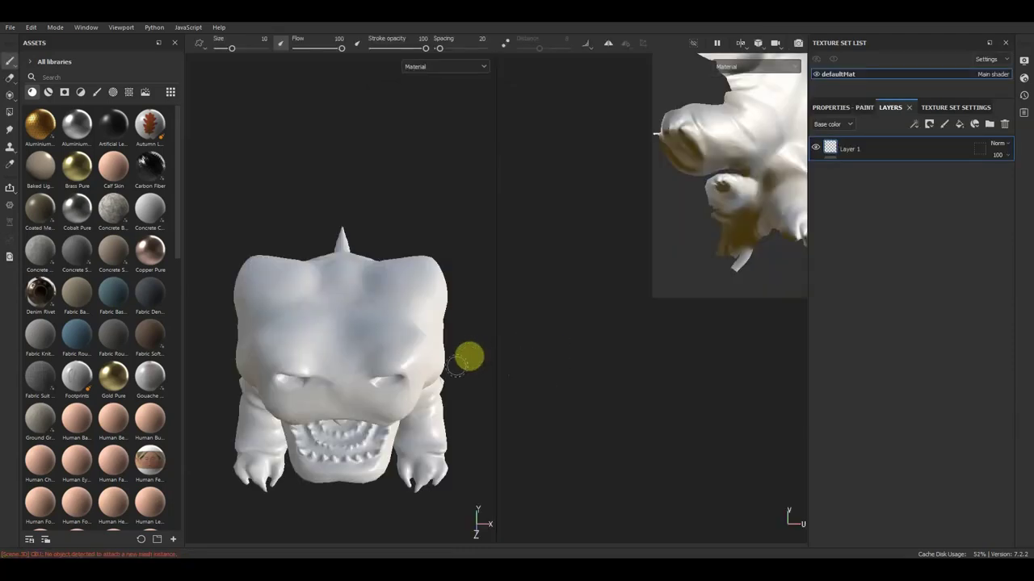
Orbit and pan the creature into view, then check the camera rotation mode choices
{"action": "mouse_move", "coordinate": [470, 394]}
{"action": "left_mouse_down", "text": "alt"}
{"action": "mouse_move", "coordinate": [461, 351]}
{"action": "mouse_move", "coordinate": [477, 358]}
{"action": "mouse_move", "coordinate": [471, 398]}
{"action": "mouse_move", "coordinate": [452, 352]}
{"action": "mouse_move", "coordinate": [471, 346]}
{"action": "mouse_move", "coordinate": [453, 364]}
{"action": "mouse_move", "coordinate": [473, 362]}
{"action": "mouse_move", "coordinate": [461, 358]}
{"action": "left_mouse_up", "text": "alt"}
{"action": "mouse_move", "coordinate": [472, 360]}
{"action": "middle_mouse_down", "text": "alt"}
{"action": "mouse_move", "coordinate": [479, 383]}
{"action": "mouse_move", "coordinate": [463, 293]}
{"action": "mouse_move", "coordinate": [462, 351]}
{"action": "middle_mouse_up", "text": "alt"}
{"action": "mouse_move", "coordinate": [461, 351]}
{"action": "right_mouse_down", "text": "alt"}
{"action": "mouse_move", "coordinate": [480, 374]}
{"action": "mouse_move", "coordinate": [378, 173]}
{"action": "mouse_move", "coordinate": [439, 320]}
{"action": "mouse_move", "coordinate": [422, 296]}
{"action": "mouse_move", "coordinate": [408, 221]}
{"action": "mouse_move", "coordinate": [460, 361]}
{"action": "mouse_move", "coordinate": [411, 240]}
{"action": "mouse_move", "coordinate": [439, 321]}
{"action": "mouse_move", "coordinate": [415, 270]}
{"action": "mouse_move", "coordinate": [432, 310]}
{"action": "right_mouse_up", "text": "alt"}
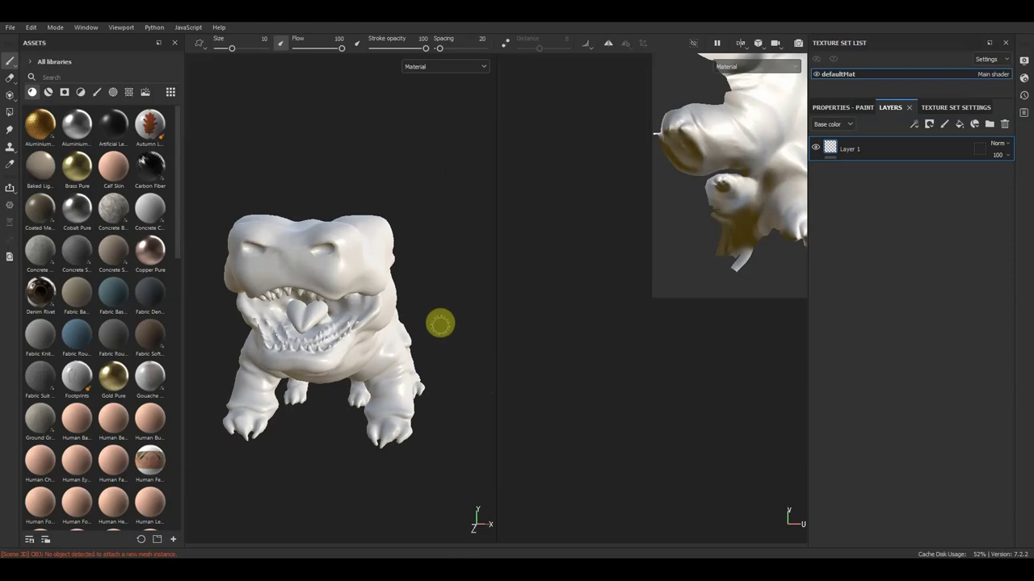
{"action": "mouse_move", "coordinate": [441, 330]}
{"action": "left_mouse_down", "text": "alt"}
{"action": "mouse_move", "coordinate": [415, 340]}
{"action": "mouse_move", "coordinate": [422, 331]}
{"action": "left_mouse_up", "text": "alt"}
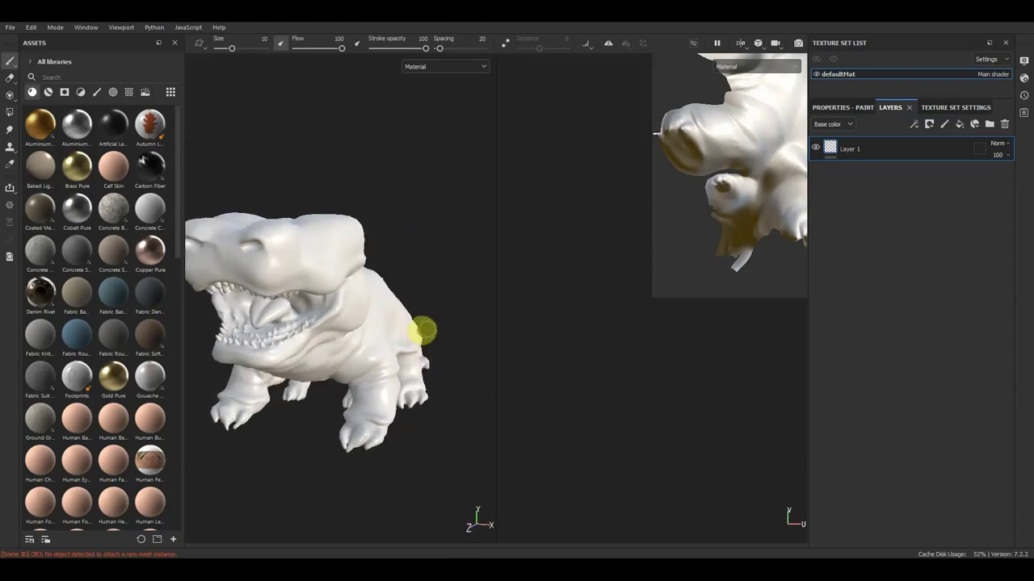
{"action": "middle_click_drag", "start_coordinate": [428, 329], "coordinate": [465, 314], "text": "alt"}
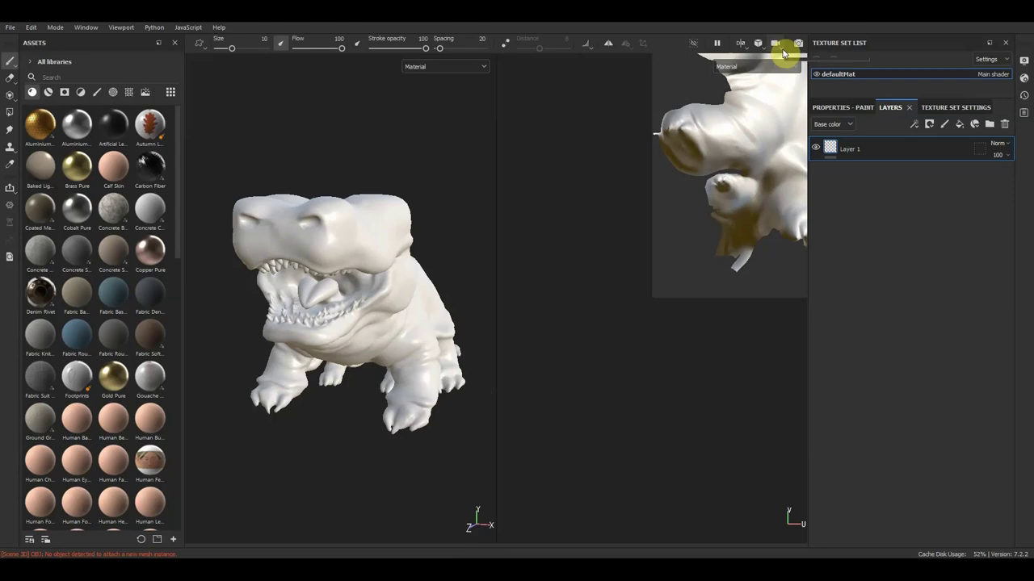
{"action": "left_click", "coordinate": [783, 53]}
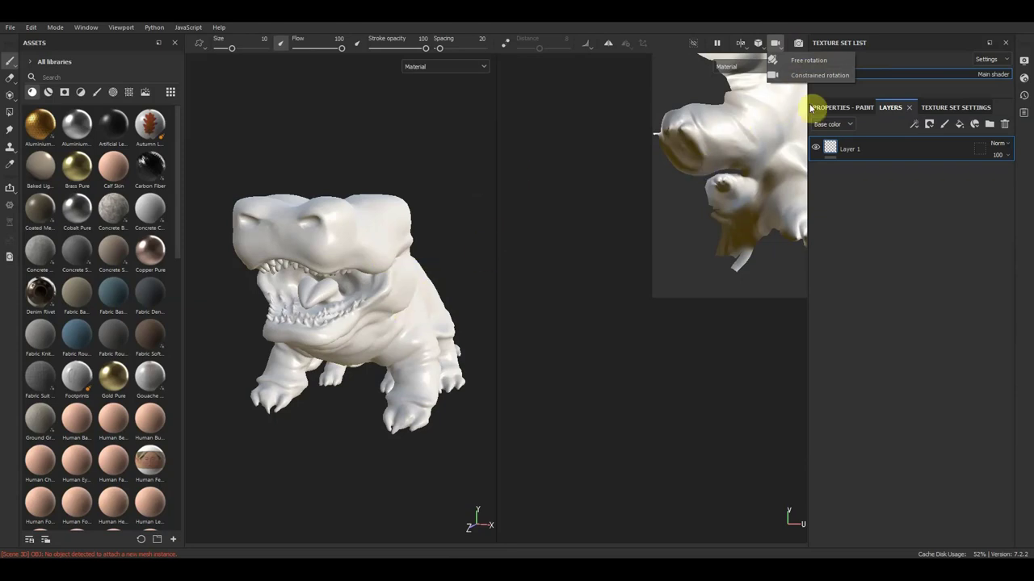
{"action": "left_click", "coordinate": [815, 75]}
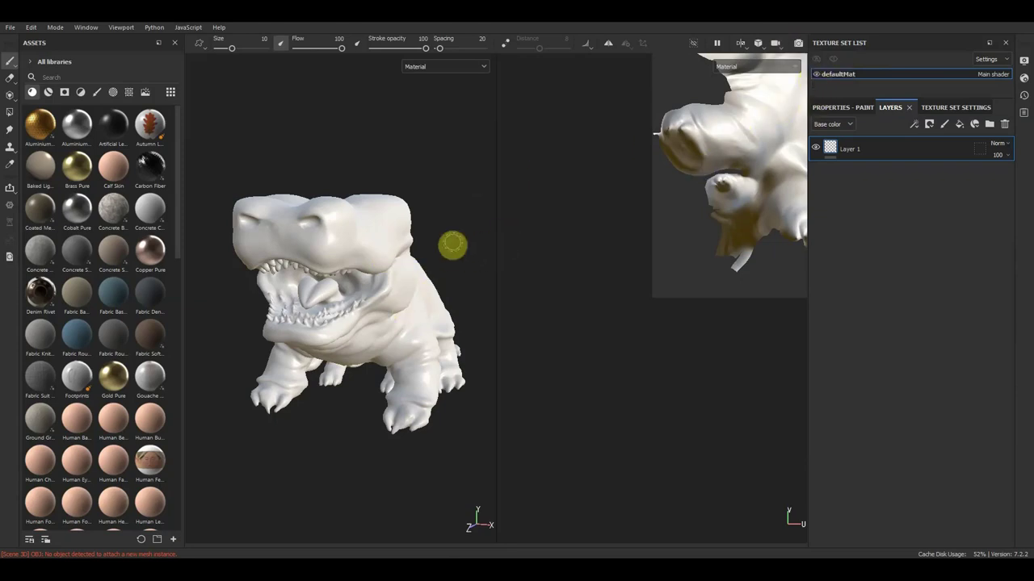
Try the different camera navigation modes while orbiting the creature
{"action": "left_click_drag", "start_coordinate": [453, 242], "coordinate": [461, 225], "text": "alt"}
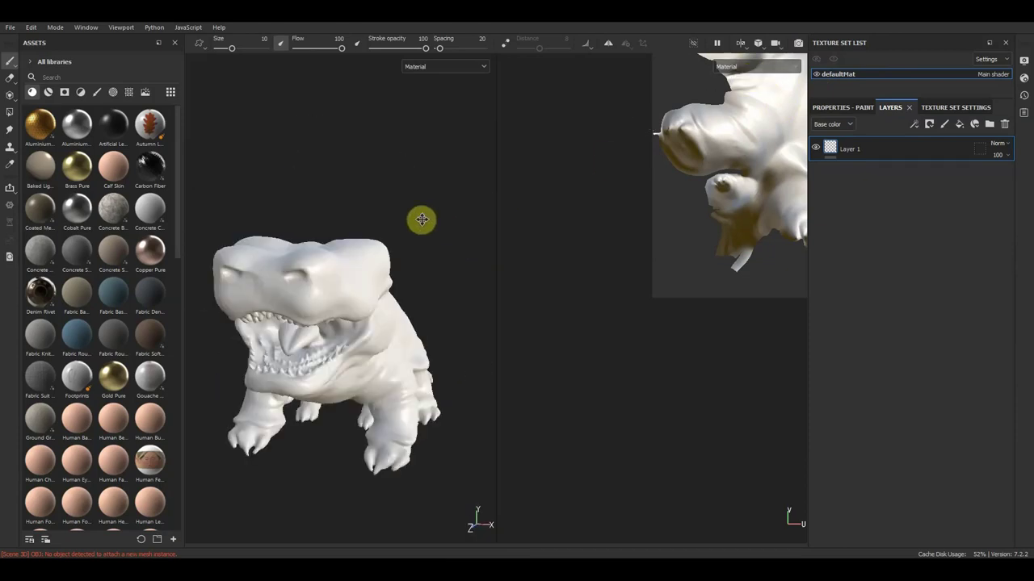
{"action": "left_click", "coordinate": [782, 50]}
{"action": "left_click", "coordinate": [795, 69]}
{"action": "mouse_move", "coordinate": [445, 237]}
{"action": "left_mouse_down", "text": "alt"}
{"action": "mouse_move", "coordinate": [404, 233]}
{"action": "mouse_move", "coordinate": [463, 252]}
{"action": "left_mouse_up", "text": "alt"}
{"action": "left_click", "coordinate": [798, 46]}
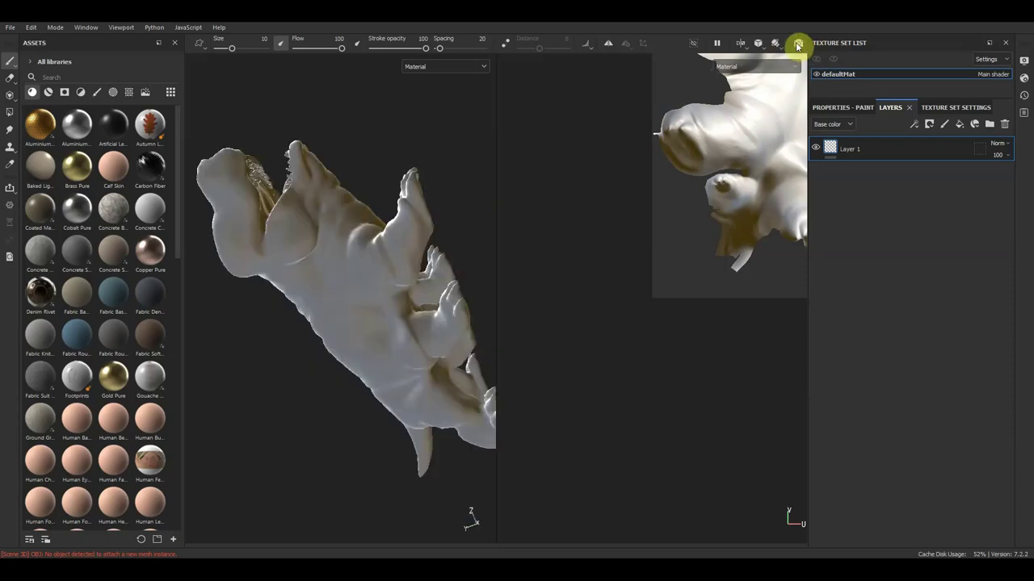
{"action": "left_click", "coordinate": [783, 52]}
{"action": "left_click", "coordinate": [803, 77]}
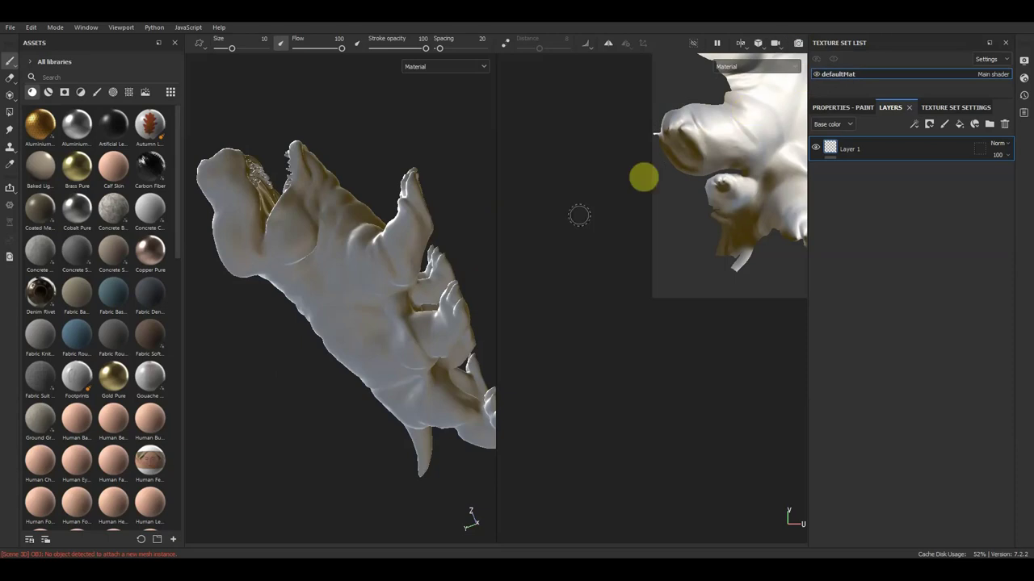
Orbit the creature to upright, side and back views, then choose Free rotation
{"action": "mouse_move", "coordinate": [471, 250]}
{"action": "left_mouse_down", "text": "alt"}
{"action": "mouse_move", "coordinate": [665, 39]}
{"action": "mouse_move", "coordinate": [718, 200]}
{"action": "left_mouse_up", "text": "alt"}
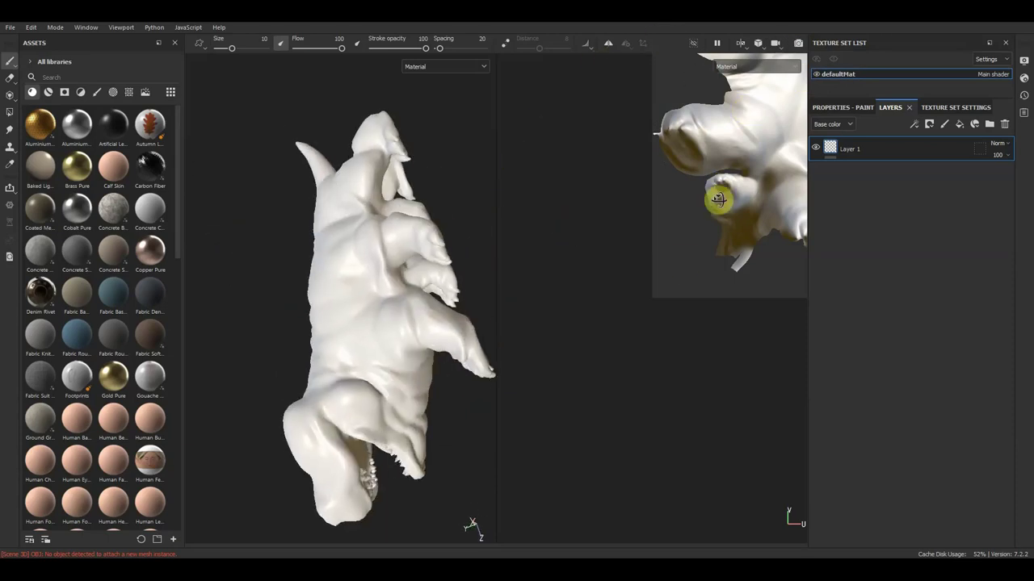
{"action": "mouse_move", "coordinate": [321, 276]}
{"action": "left_mouse_down", "text": "alt"}
{"action": "mouse_move", "coordinate": [473, 97]}
{"action": "mouse_move", "coordinate": [269, 261]}
{"action": "mouse_move", "coordinate": [330, 156]}
{"action": "mouse_move", "coordinate": [364, 144]}
{"action": "mouse_move", "coordinate": [396, 162]}
{"action": "mouse_move", "coordinate": [293, 199]}
{"action": "mouse_move", "coordinate": [286, 191]}
{"action": "mouse_move", "coordinate": [392, 136]}
{"action": "mouse_move", "coordinate": [459, 118]}
{"action": "mouse_move", "coordinate": [482, 187]}
{"action": "mouse_move", "coordinate": [477, 301]}
{"action": "left_mouse_up", "text": "alt"}
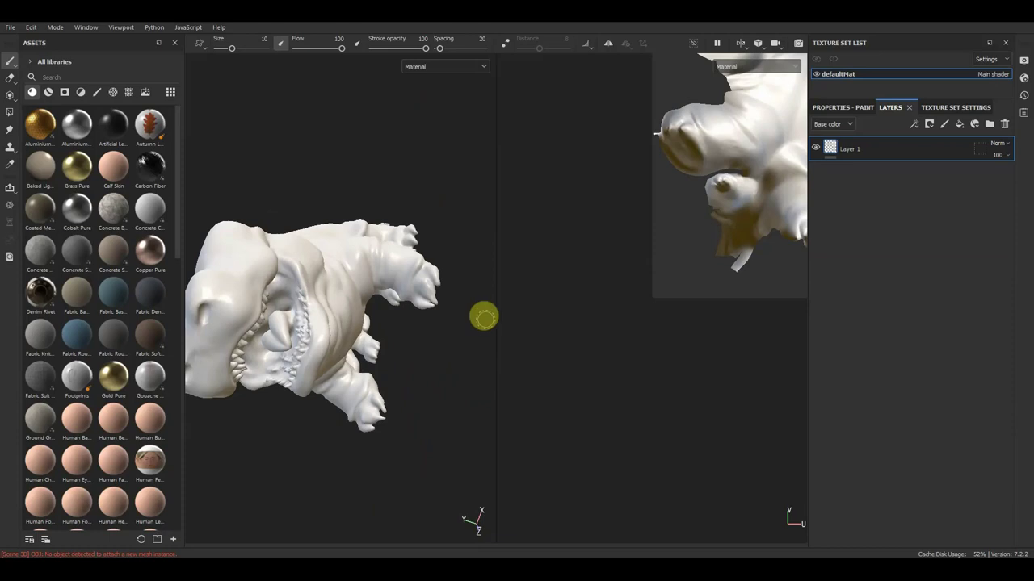
{"action": "mouse_move", "coordinate": [473, 334]}
{"action": "left_mouse_down", "text": "alt"}
{"action": "mouse_move", "coordinate": [447, 371]}
{"action": "mouse_move", "coordinate": [439, 315]}
{"action": "mouse_move", "coordinate": [321, 134]}
{"action": "mouse_move", "coordinate": [429, 101]}
{"action": "left_mouse_up", "text": "alt"}
{"action": "mouse_move", "coordinate": [388, 180]}
{"action": "left_mouse_down", "text": "alt"}
{"action": "mouse_move", "coordinate": [428, 202]}
{"action": "mouse_move", "coordinate": [466, 203]}
{"action": "mouse_move", "coordinate": [473, 265]}
{"action": "mouse_move", "coordinate": [528, 280]}
{"action": "mouse_move", "coordinate": [456, 305]}
{"action": "mouse_move", "coordinate": [452, 243]}
{"action": "mouse_move", "coordinate": [464, 235]}
{"action": "mouse_move", "coordinate": [487, 253]}
{"action": "mouse_move", "coordinate": [526, 231]}
{"action": "left_mouse_up", "text": "alt"}
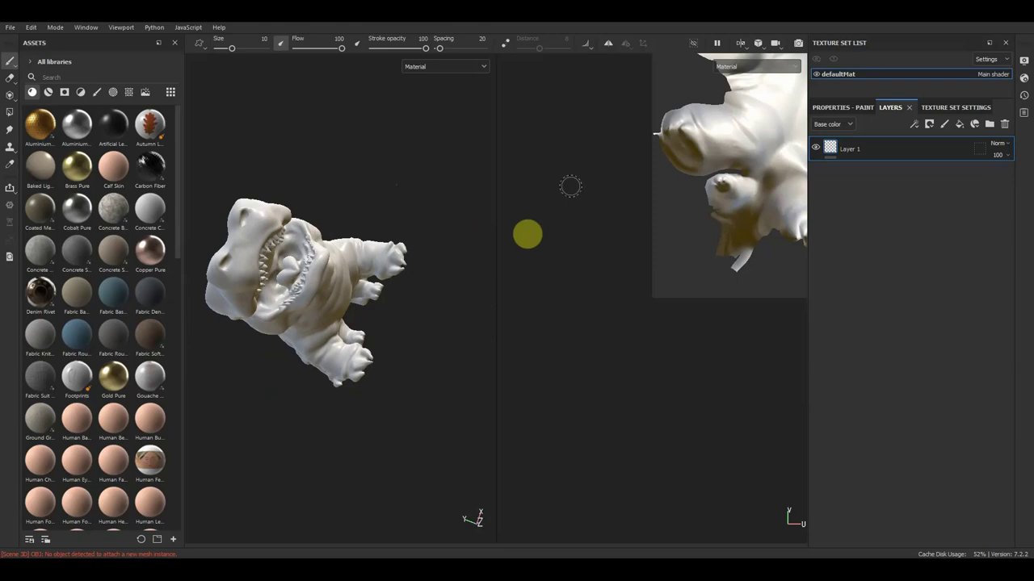
{"action": "left_click", "coordinate": [780, 47]}
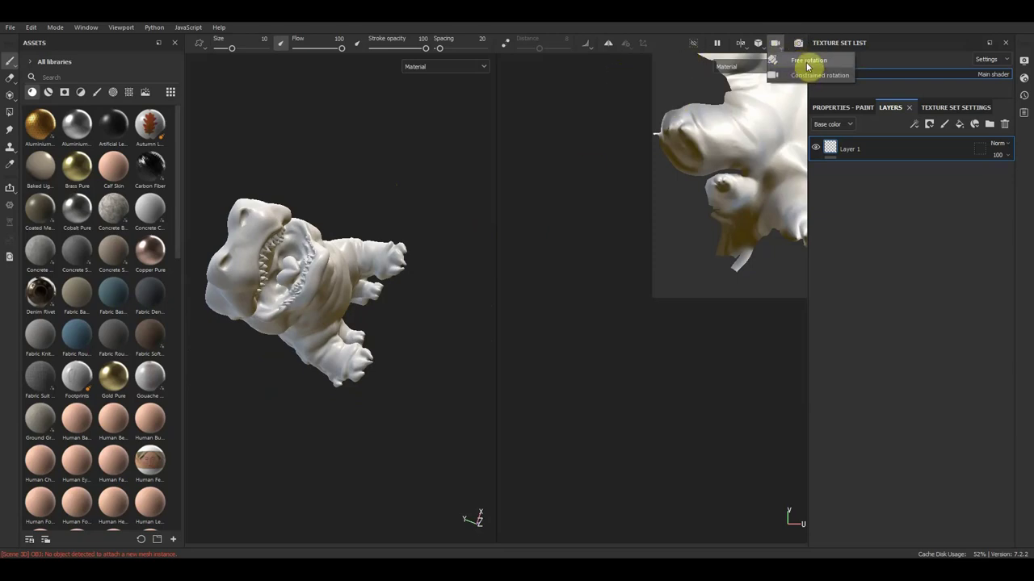
{"action": "left_click", "coordinate": [808, 60]}
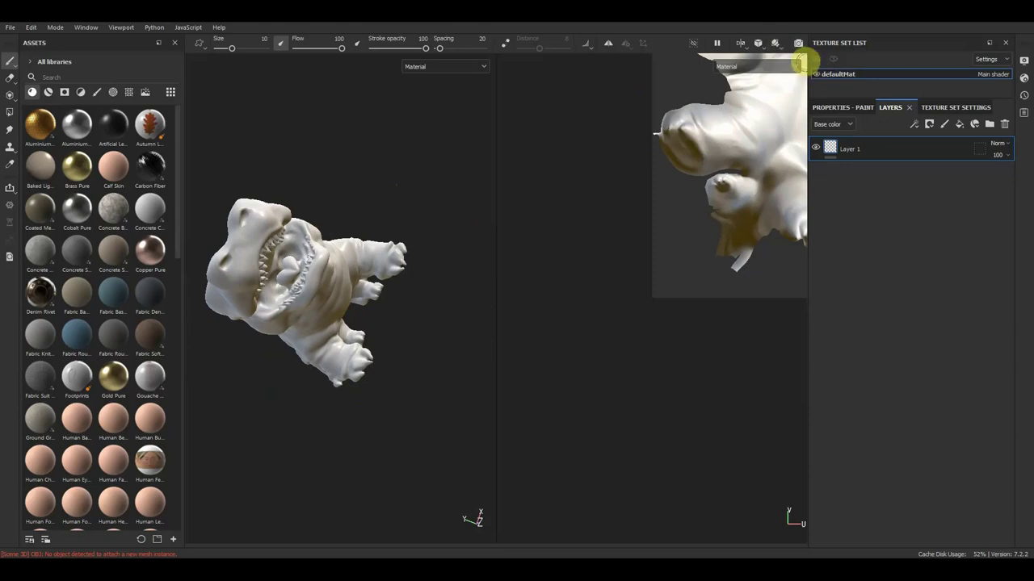
Keep Free rotation and orbit the creature to view its belly, face and open mouth
{"action": "left_click", "coordinate": [780, 45]}
{"action": "mouse_move", "coordinate": [453, 188]}
{"action": "left_mouse_down", "text": "alt"}
{"action": "mouse_move", "coordinate": [446, 225]}
{"action": "mouse_move", "coordinate": [387, 240]}
{"action": "mouse_move", "coordinate": [326, 285]}
{"action": "mouse_move", "coordinate": [250, 272]}
{"action": "mouse_move", "coordinate": [194, 188]}
{"action": "left_mouse_up", "text": "alt"}
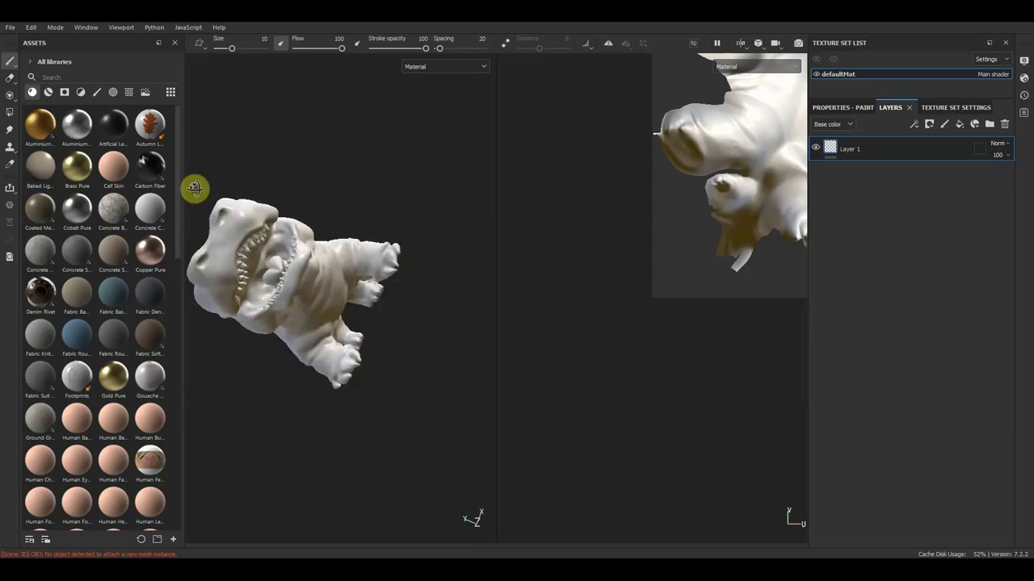
{"action": "mouse_move", "coordinate": [417, 145]}
{"action": "left_mouse_down", "text": "alt"}
{"action": "mouse_move", "coordinate": [461, 167]}
{"action": "mouse_move", "coordinate": [445, 161]}
{"action": "mouse_move", "coordinate": [422, 189]}
{"action": "mouse_move", "coordinate": [425, 289]}
{"action": "mouse_move", "coordinate": [282, 207]}
{"action": "mouse_move", "coordinate": [212, 249]}
{"action": "mouse_move", "coordinate": [83, 240]}
{"action": "mouse_move", "coordinate": [71, 172]}
{"action": "mouse_move", "coordinate": [411, 147]}
{"action": "mouse_move", "coordinate": [469, 205]}
{"action": "mouse_move", "coordinate": [396, 253]}
{"action": "mouse_move", "coordinate": [303, 240]}
{"action": "mouse_move", "coordinate": [288, 210]}
{"action": "mouse_move", "coordinate": [374, 182]}
{"action": "mouse_move", "coordinate": [468, 295]}
{"action": "mouse_move", "coordinate": [429, 337]}
{"action": "mouse_move", "coordinate": [245, 299]}
{"action": "mouse_move", "coordinate": [214, 225]}
{"action": "mouse_move", "coordinate": [460, 120]}
{"action": "left_mouse_up", "text": "alt"}
{"action": "left_click_drag", "start_coordinate": [431, 242], "coordinate": [517, 319], "text": "alt"}
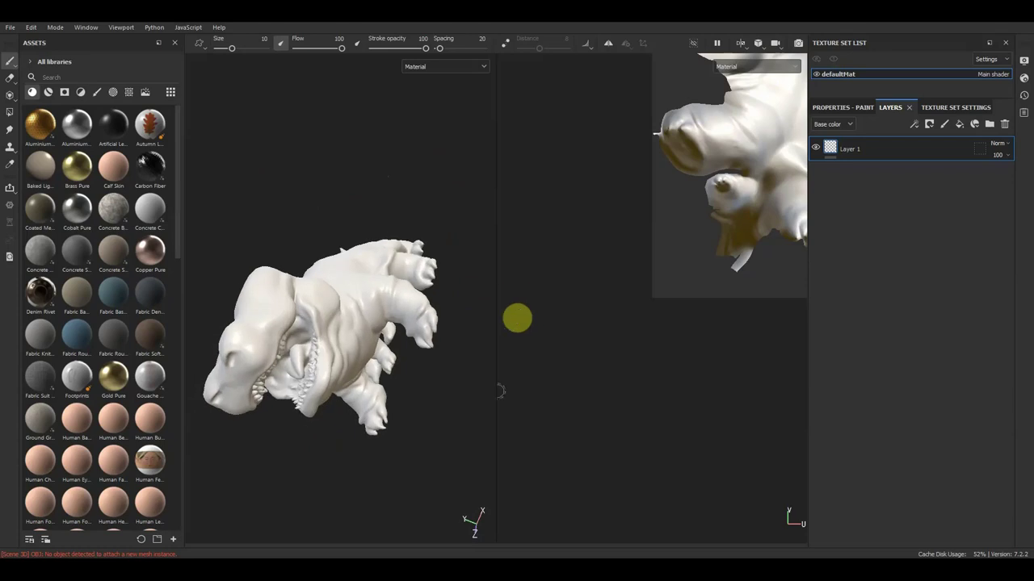
{"action": "mouse_move", "coordinate": [478, 530]}
{"action": "left_mouse_down", "text": "alt"}
{"action": "mouse_move", "coordinate": [487, 534]}
{"action": "mouse_move", "coordinate": [476, 542]}
{"action": "mouse_move", "coordinate": [434, 524]}
{"action": "mouse_move", "coordinate": [437, 508]}
{"action": "mouse_move", "coordinate": [480, 507]}
{"action": "mouse_move", "coordinate": [477, 525]}
{"action": "mouse_move", "coordinate": [732, 466]}
{"action": "mouse_move", "coordinate": [1015, 476]}
{"action": "mouse_move", "coordinate": [767, 433]}
{"action": "left_mouse_up", "text": "alt"}
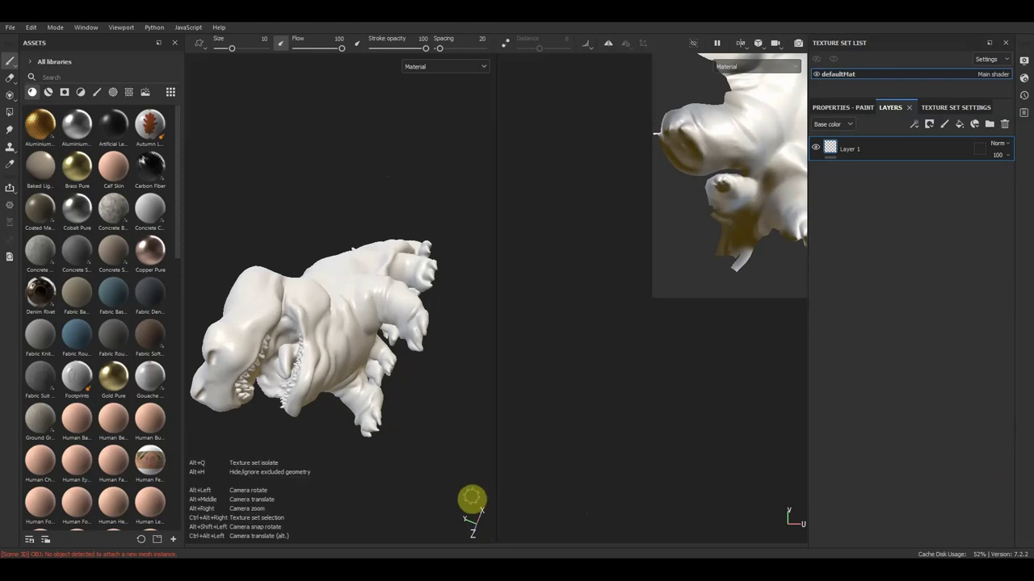
{"action": "left_click_drag", "start_coordinate": [476, 521], "coordinate": [485, 528], "text": "alt"}
{"action": "right_click_drag", "start_coordinate": [484, 528], "coordinate": [476, 489], "text": "alt"}
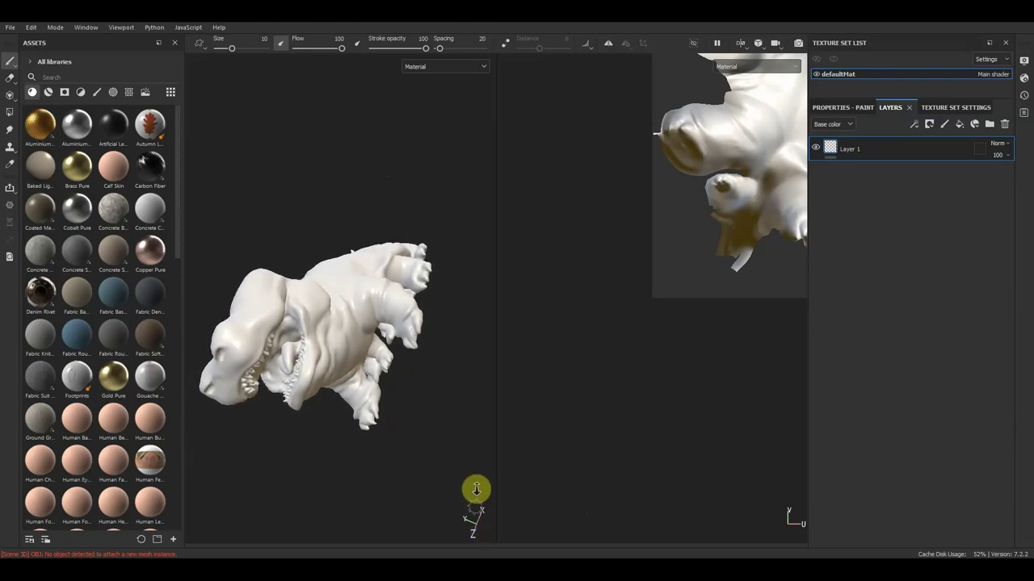
{"action": "mouse_move", "coordinate": [477, 524]}
{"action": "left_mouse_down", "text": "alt"}
{"action": "mouse_move", "coordinate": [544, 513]}
{"action": "mouse_move", "coordinate": [680, 430]}
{"action": "left_mouse_up", "text": "alt"}
Set the brush size to 10.25 and orbit the creature to view its other sides
{"action": "left_click_drag", "start_coordinate": [828, 400], "coordinate": [916, 465], "text": "alt"}
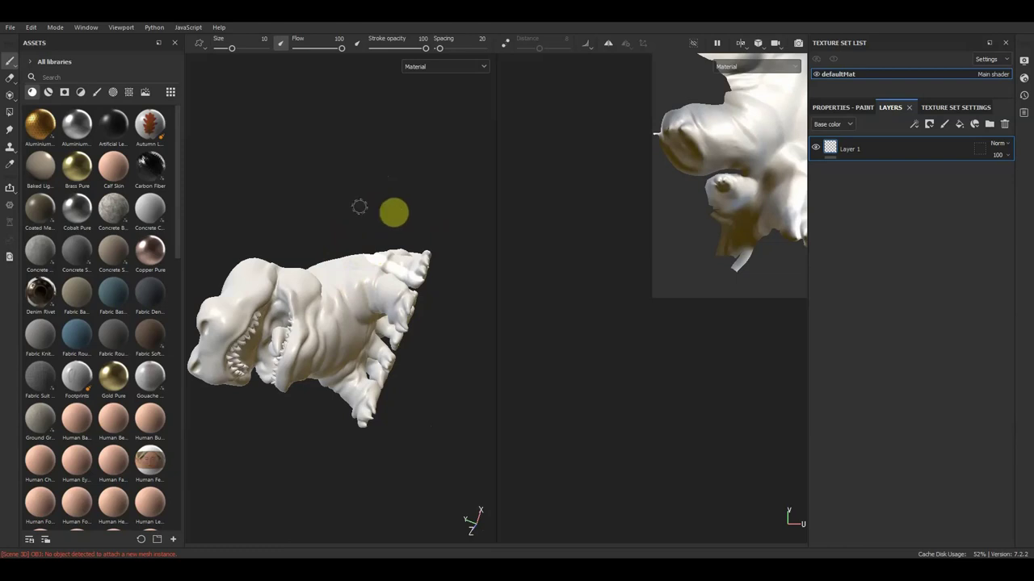
{"action": "right_click_drag", "start_coordinate": [361, 208], "coordinate": [396, 243], "text": "ctrl"}
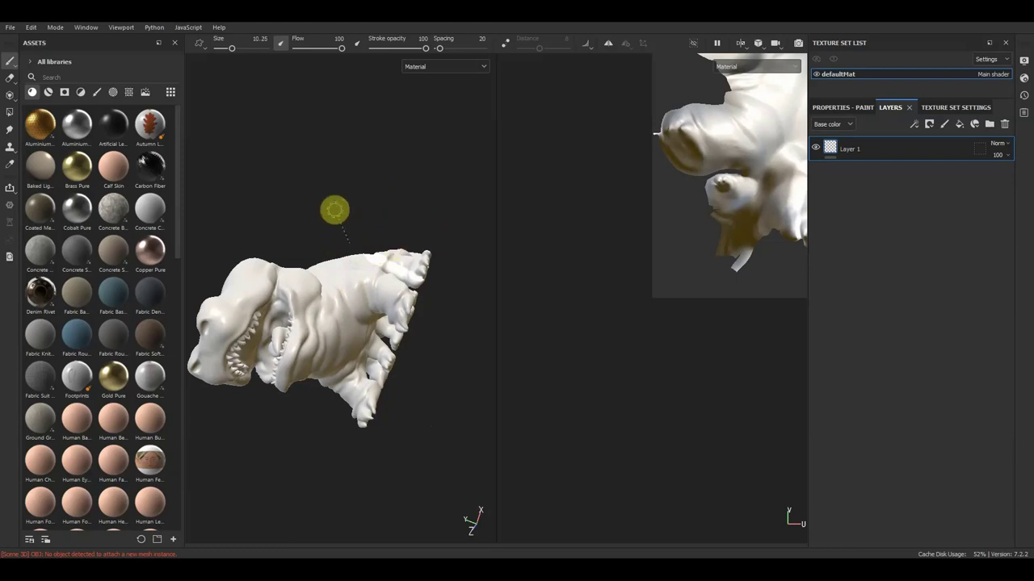
{"action": "left_click_drag", "start_coordinate": [335, 210], "coordinate": [344, 210], "text": "alt"}
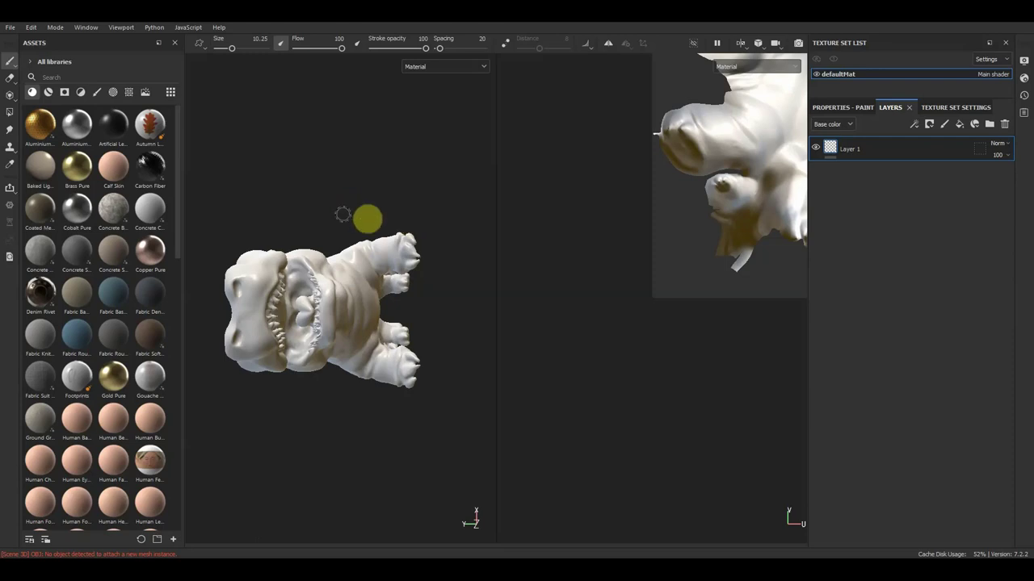
{"action": "mouse_move", "coordinate": [342, 213]}
{"action": "left_mouse_down", "text": "alt"}
{"action": "mouse_move", "coordinate": [450, 224]}
{"action": "mouse_move", "coordinate": [450, 363]}
{"action": "mouse_move", "coordinate": [482, 279]}
{"action": "mouse_move", "coordinate": [445, 252]}
{"action": "left_mouse_up", "text": "alt"}
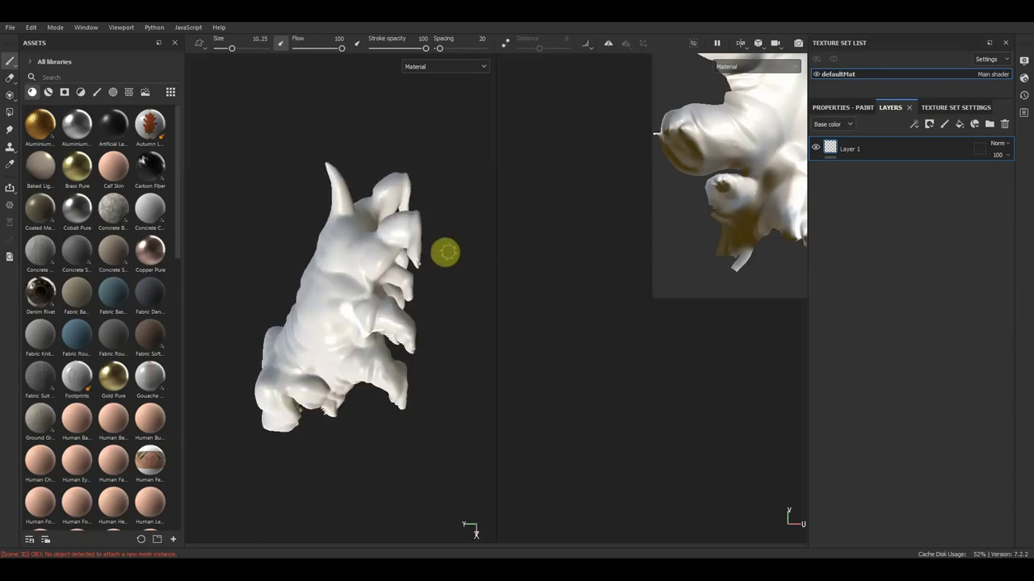
{"action": "mouse_move", "coordinate": [438, 254]}
{"action": "middle_mouse_down", "text": "alt"}
{"action": "mouse_move", "coordinate": [459, 254]}
{"action": "mouse_move", "coordinate": [429, 256]}
{"action": "middle_mouse_up", "text": "alt"}
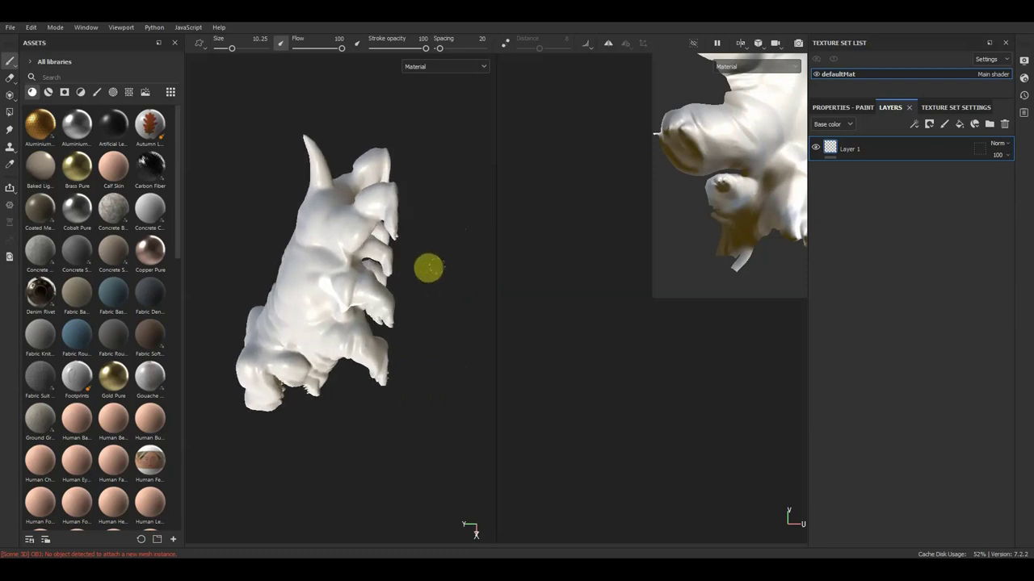
{"action": "left_click_drag", "start_coordinate": [452, 260], "coordinate": [449, 259], "text": "alt"}
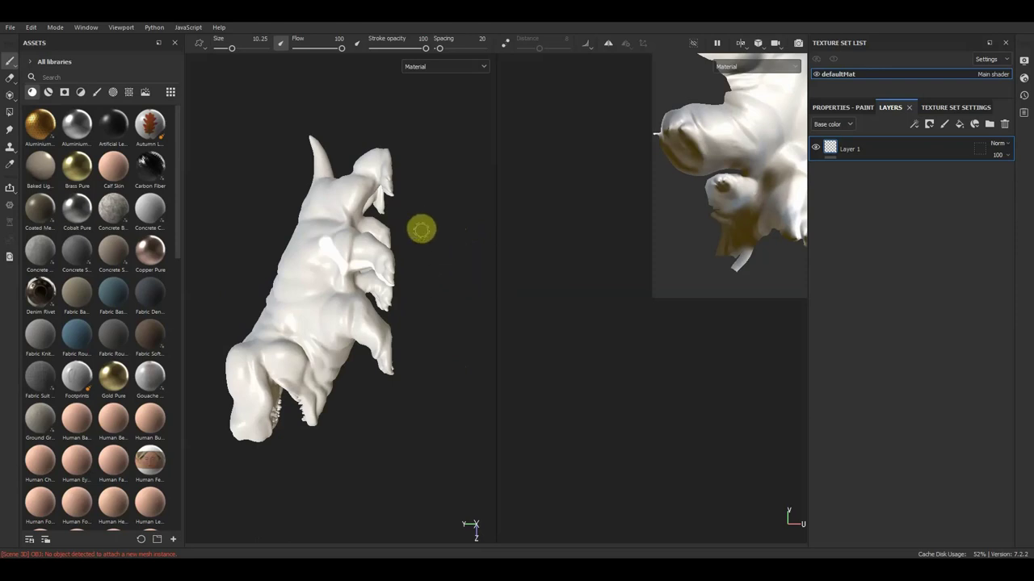
{"action": "key", "text": "shift"}
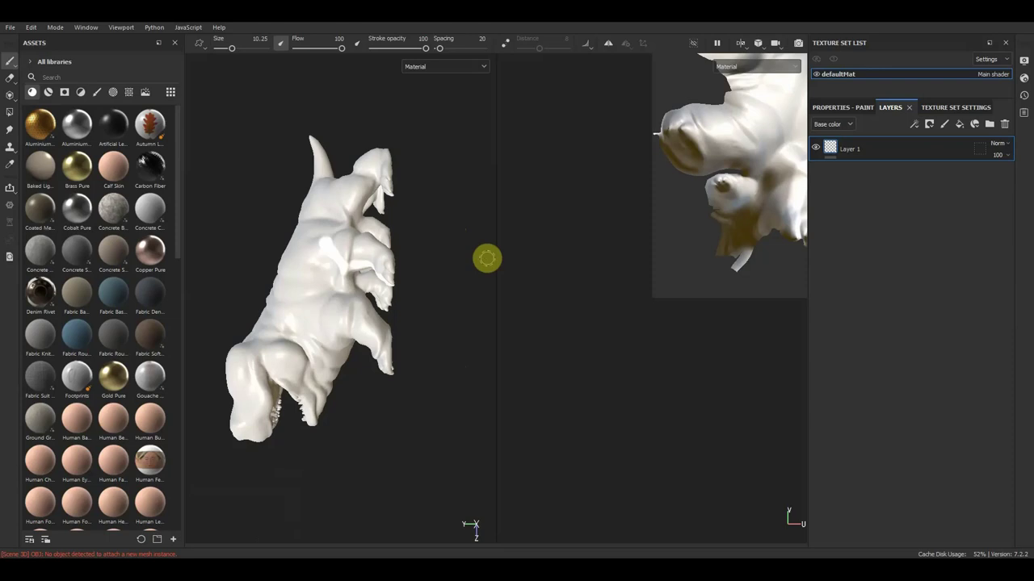
Brighten the viewport, try projection painting, return to the Paint tool, and orbit to the front view
{"action": "key", "text": "XF86MonBrightnessUp"}
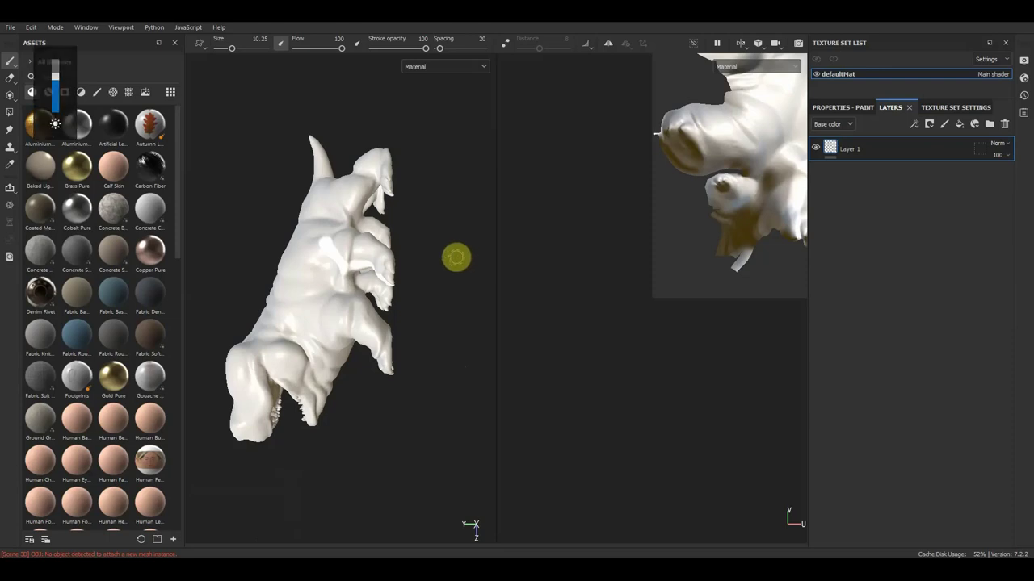
{"action": "key", "text": "XF86MonBrightnessUp"}
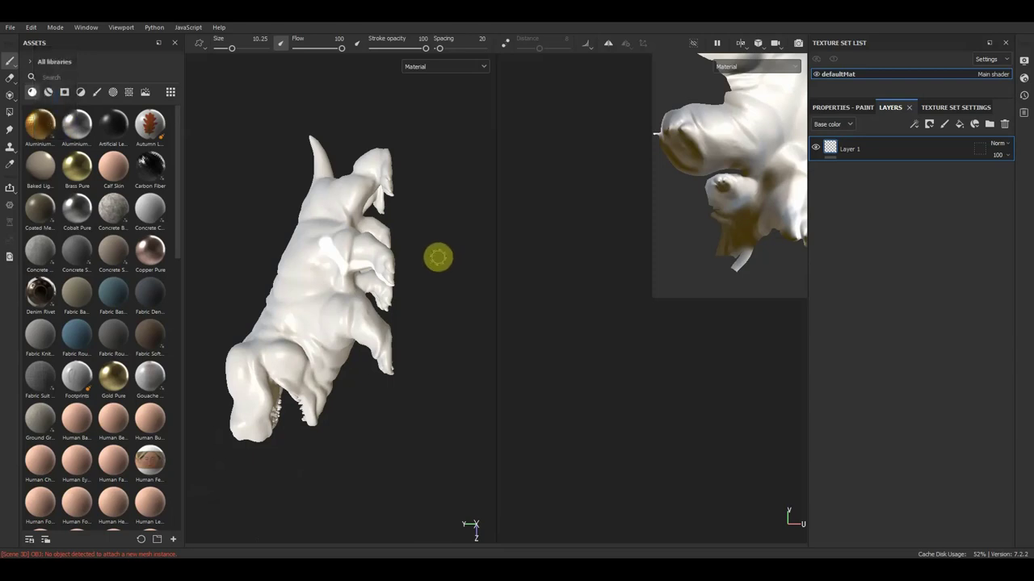
{"action": "key", "text": "3"}
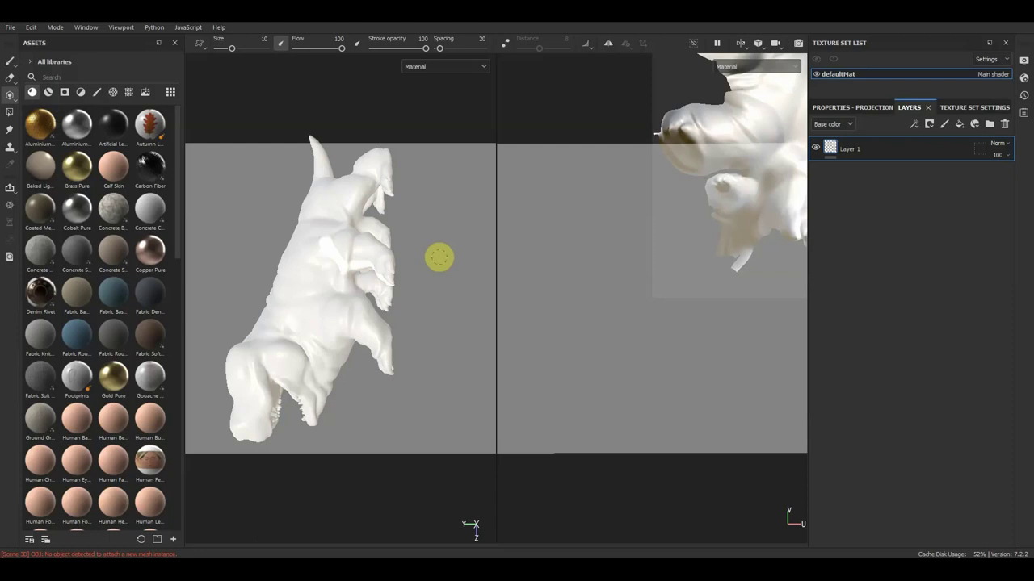
{"action": "left_click", "coordinate": [9, 62]}
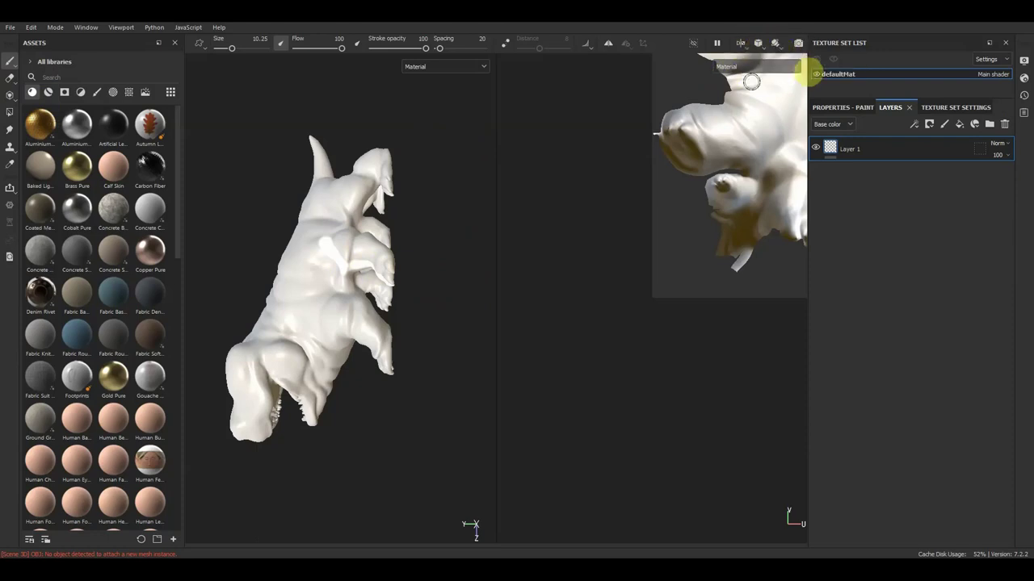
{"action": "mouse_move", "coordinate": [426, 258]}
{"action": "left_mouse_down", "text": "alt"}
{"action": "mouse_move", "coordinate": [461, 261]}
{"action": "mouse_move", "coordinate": [491, 245]}
{"action": "mouse_move", "coordinate": [450, 270]}
{"action": "mouse_move", "coordinate": [414, 241]}
{"action": "mouse_move", "coordinate": [466, 274]}
{"action": "mouse_move", "coordinate": [409, 299]}
{"action": "mouse_move", "coordinate": [364, 210]}
{"action": "mouse_move", "coordinate": [369, 231]}
{"action": "mouse_move", "coordinate": [404, 231]}
{"action": "mouse_move", "coordinate": [392, 224]}
{"action": "mouse_move", "coordinate": [432, 250]}
{"action": "mouse_move", "coordinate": [440, 273]}
{"action": "mouse_move", "coordinate": [426, 289]}
{"action": "mouse_move", "coordinate": [409, 281]}
{"action": "mouse_move", "coordinate": [420, 280]}
{"action": "left_mouse_up", "text": "alt"}
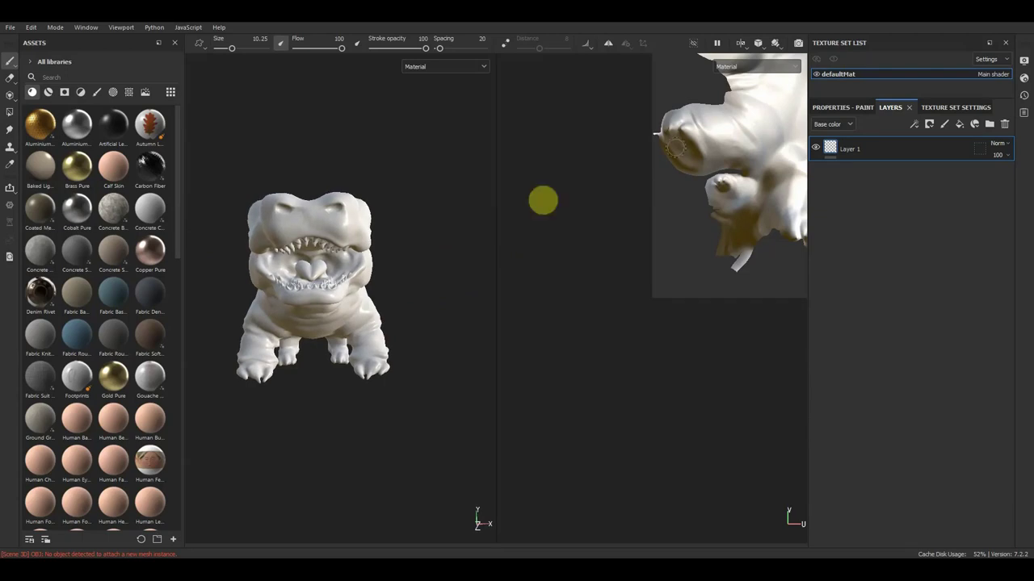
{"action": "left_click", "coordinate": [776, 42]}
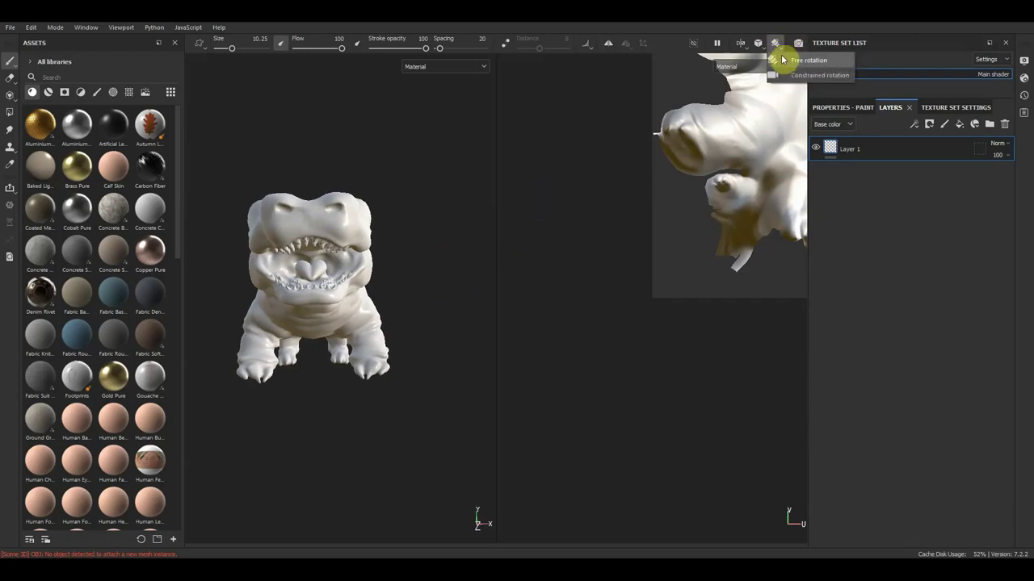
Orbit the creature to three-quarter views while keeping Free rotation
{"action": "left_click", "coordinate": [797, 61]}
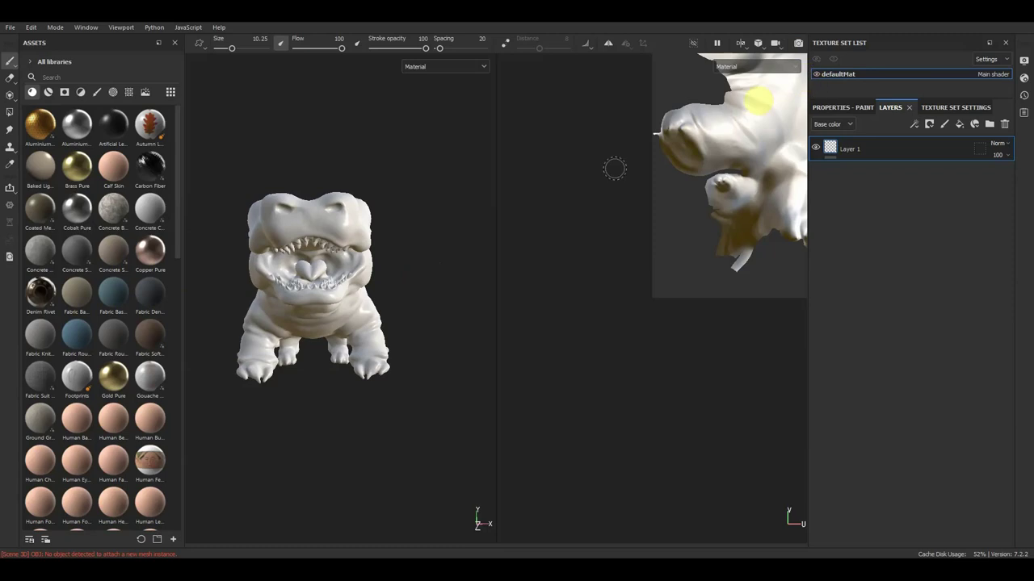
{"action": "mouse_move", "coordinate": [420, 267]}
{"action": "left_mouse_down", "text": "alt"}
{"action": "mouse_move", "coordinate": [413, 273]}
{"action": "mouse_move", "coordinate": [439, 251]}
{"action": "mouse_move", "coordinate": [411, 268]}
{"action": "left_mouse_up", "text": "alt"}
{"action": "left_click", "coordinate": [777, 43]}
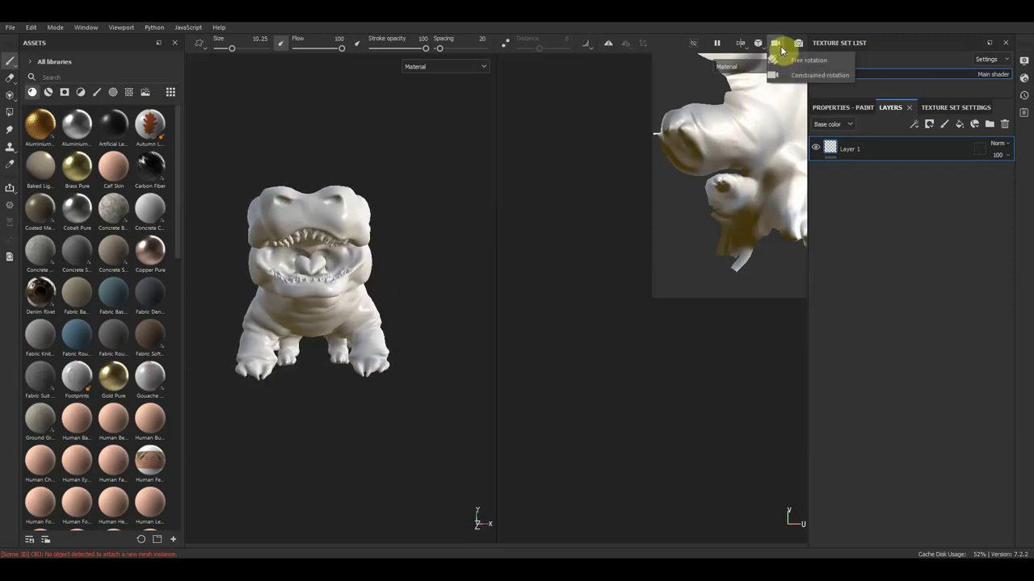
{"action": "left_click", "coordinate": [798, 62]}
{"action": "mouse_move", "coordinate": [438, 242]}
{"action": "left_mouse_down", "text": "alt"}
{"action": "mouse_move", "coordinate": [469, 254]}
{"action": "mouse_move", "coordinate": [428, 243]}
{"action": "mouse_move", "coordinate": [436, 251]}
{"action": "mouse_move", "coordinate": [420, 267]}
{"action": "mouse_move", "coordinate": [395, 267]}
{"action": "mouse_move", "coordinate": [405, 228]}
{"action": "mouse_move", "coordinate": [439, 221]}
{"action": "mouse_move", "coordinate": [434, 249]}
{"action": "left_mouse_up", "text": "alt"}
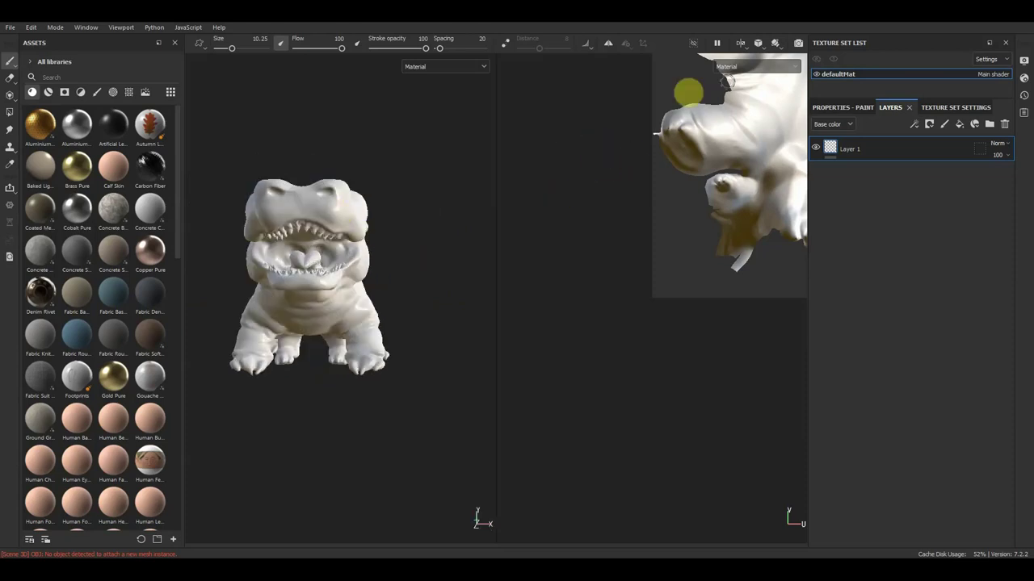
Switch orbiting to Constrained rotation, test it on the creature, and show the brush settings
{"action": "left_click", "coordinate": [779, 46]}
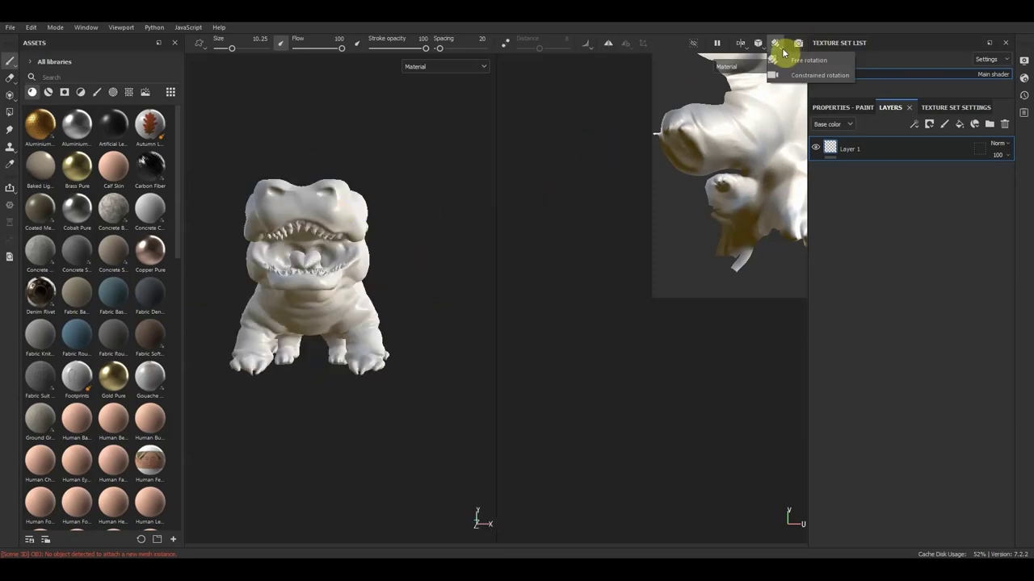
{"action": "left_click", "coordinate": [817, 75]}
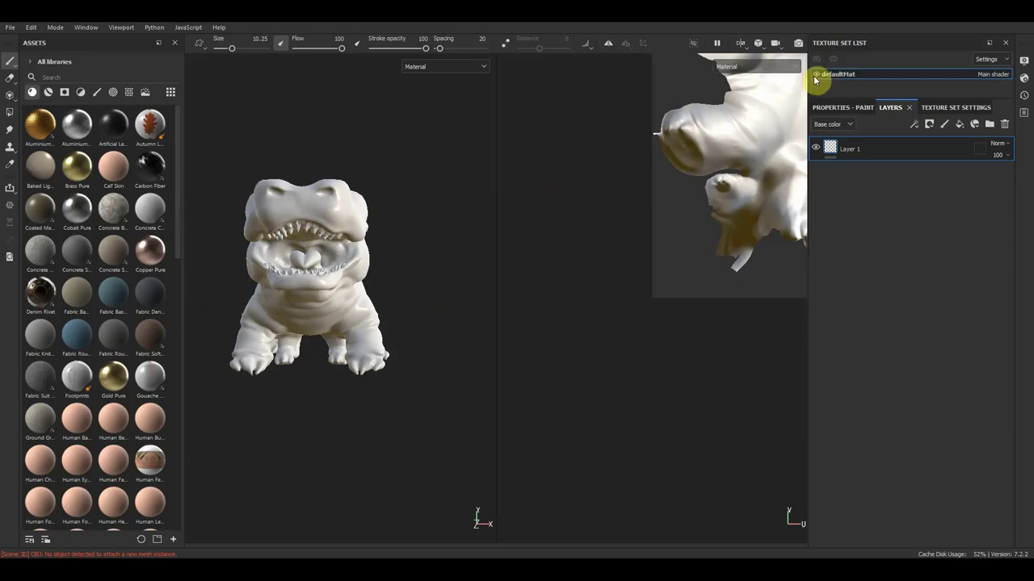
{"action": "left_click_drag", "start_coordinate": [395, 256], "coordinate": [404, 263], "text": "alt"}
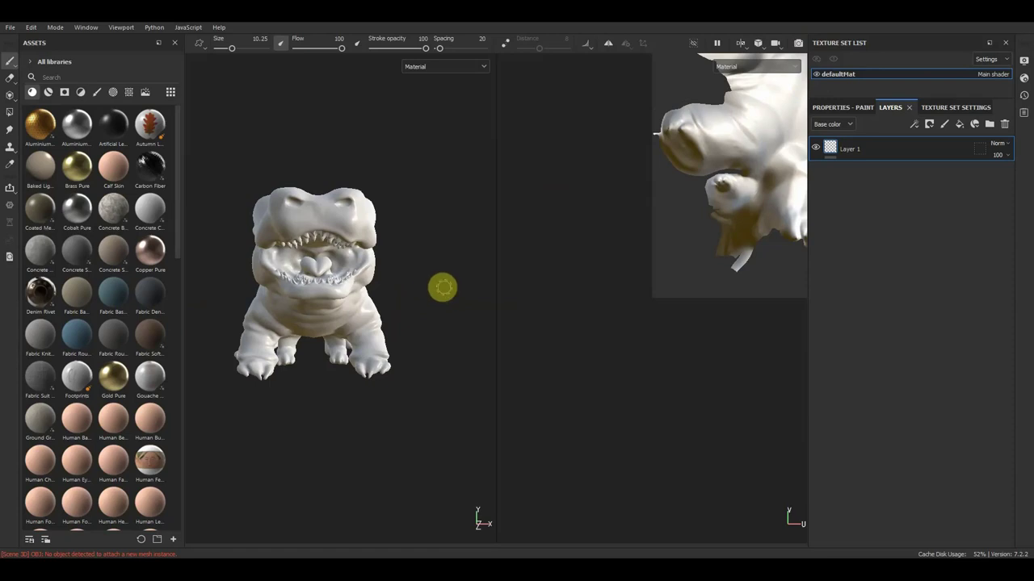
{"action": "mouse_move", "coordinate": [420, 272]}
{"action": "left_mouse_down", "text": "alt"}
{"action": "mouse_move", "coordinate": [433, 282]}
{"action": "mouse_move", "coordinate": [424, 280]}
{"action": "left_mouse_up", "text": "alt"}
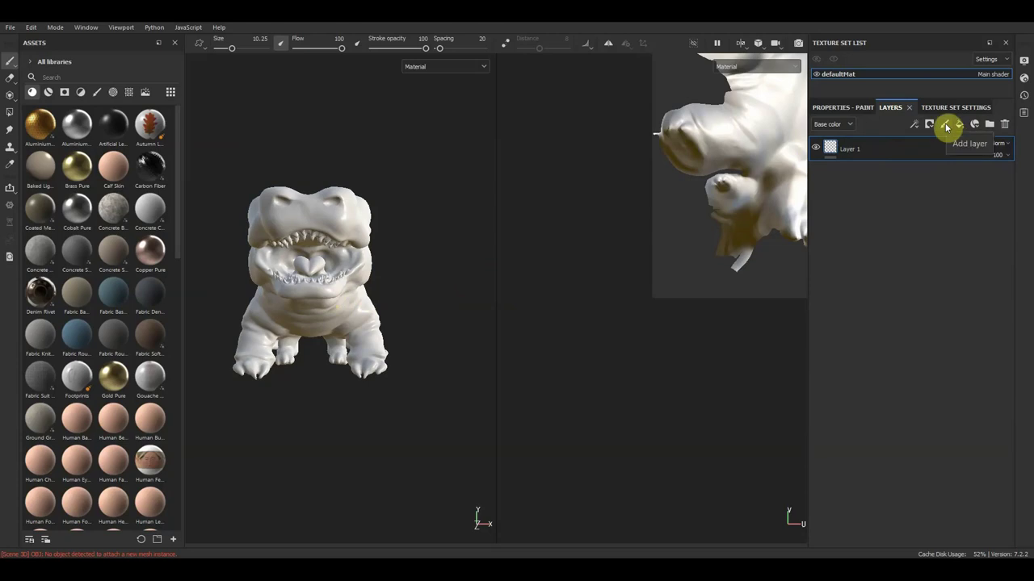
{"action": "right_click", "coordinate": [328, 307]}
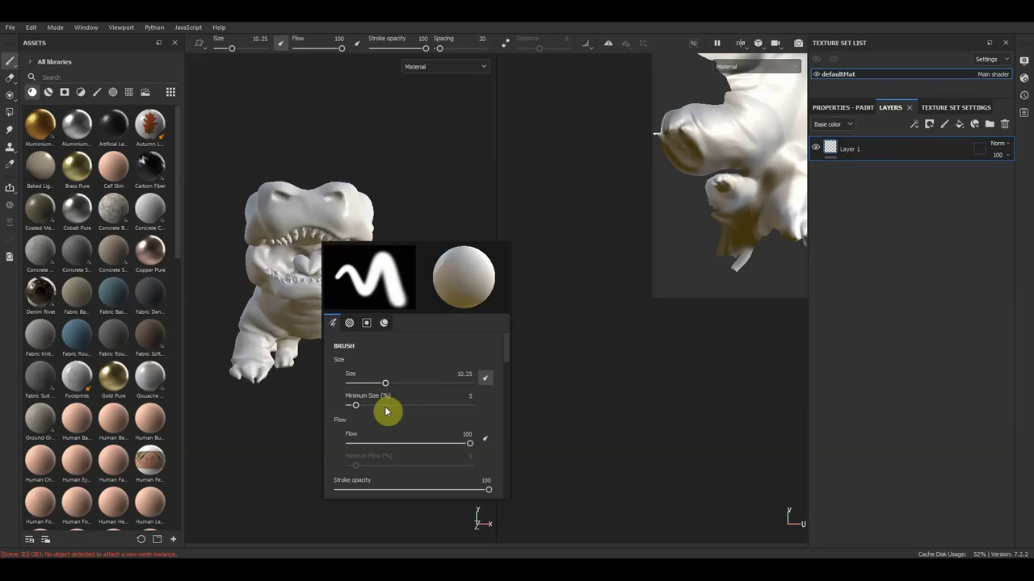
{"action": "scroll", "coordinate": [461, 358], "scroll_direction": "down", "scroll_amount": 2}
{"action": "scroll", "coordinate": [461, 363], "scroll_direction": "down", "scroll_amount": 2}
{"action": "scroll", "coordinate": [464, 373], "scroll_direction": "down", "scroll_amount": 1}
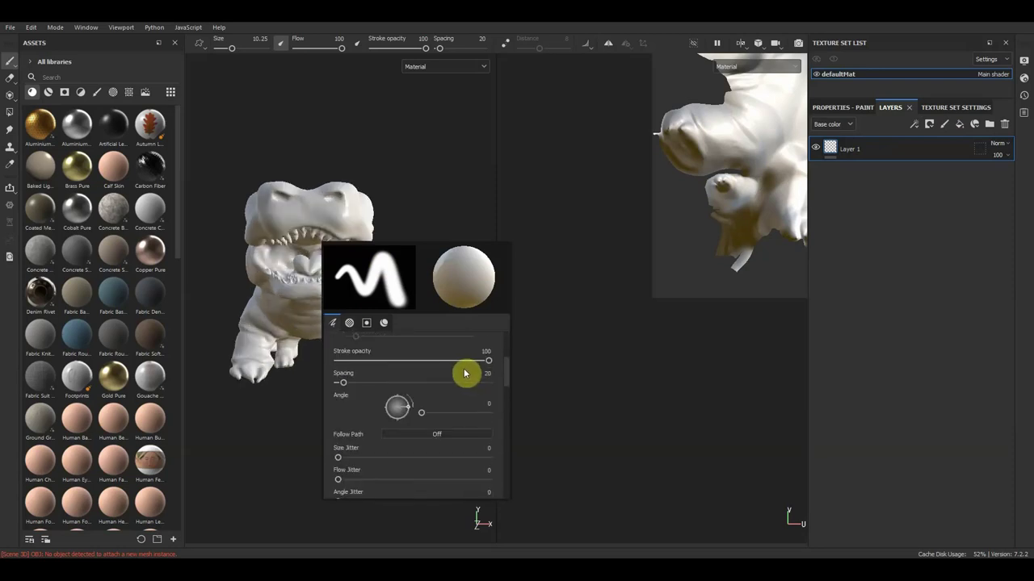
{"action": "left_click", "coordinate": [851, 111]}
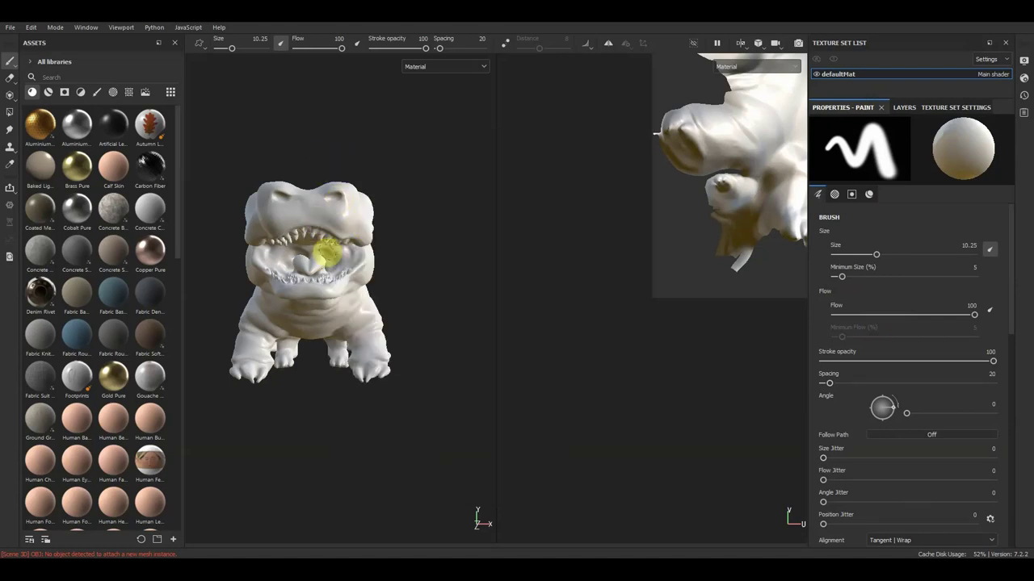
{"action": "right_click", "coordinate": [327, 252]}
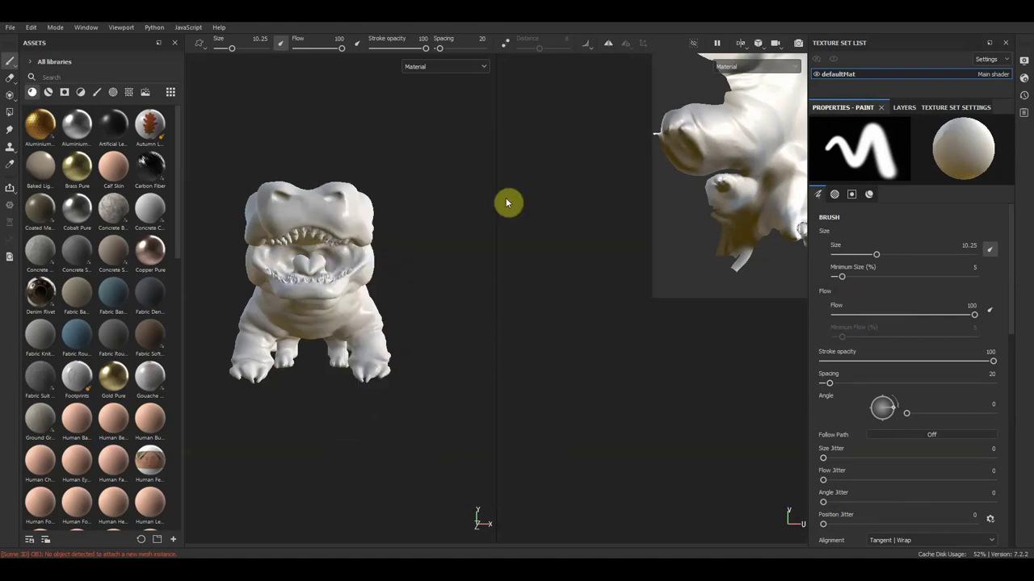
{"action": "left_click", "coordinate": [896, 107]}
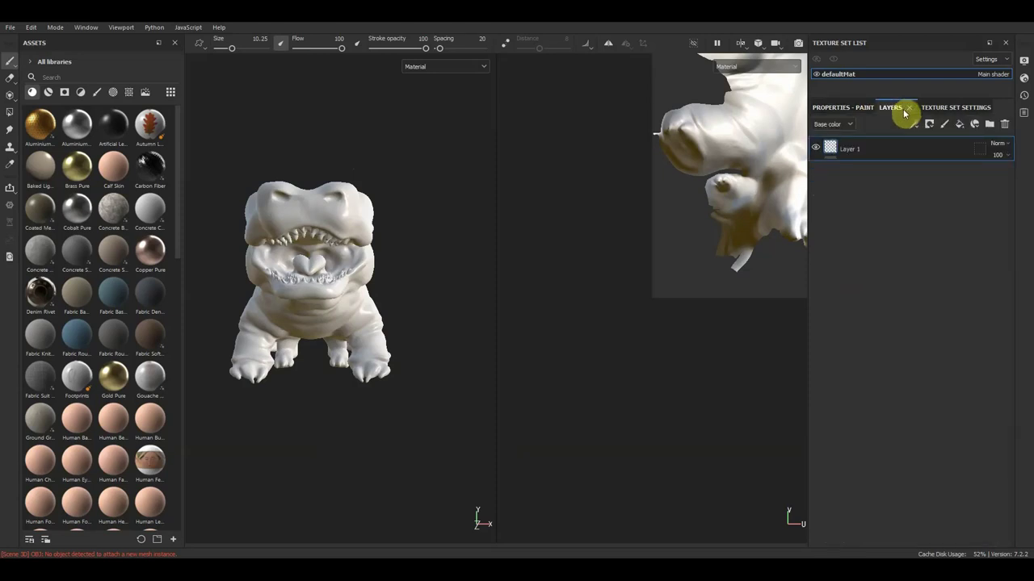
Add a fill layer above Layer 1, drop Human Back Skin onto the creature, and reframe it
{"action": "left_click", "coordinate": [847, 157]}
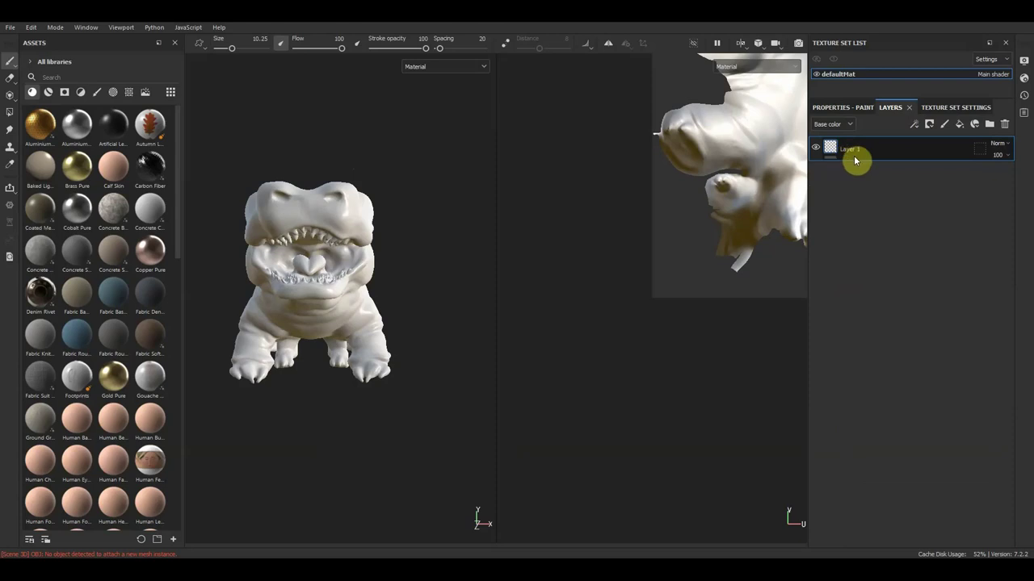
{"action": "left_click", "coordinate": [959, 123]}
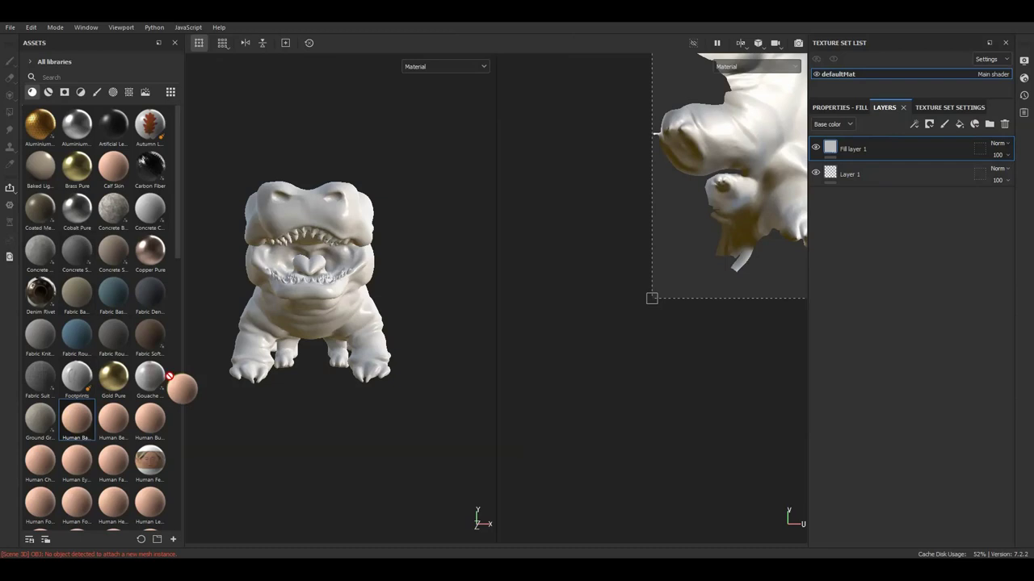
{"action": "left_click_drag", "start_coordinate": [78, 422], "coordinate": [295, 295]}
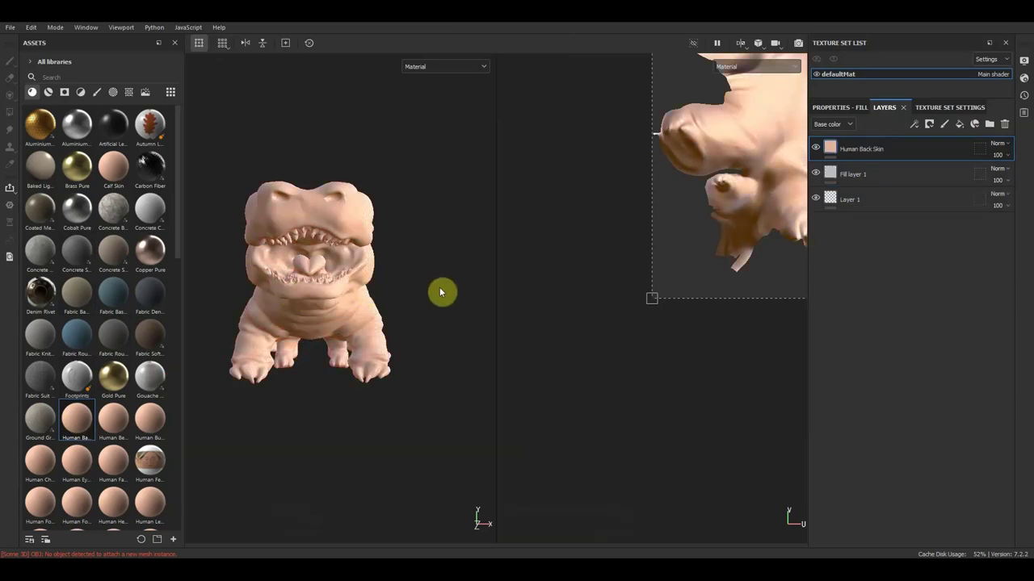
{"action": "mouse_move", "coordinate": [441, 320]}
{"action": "left_mouse_down", "text": "alt"}
{"action": "mouse_move", "coordinate": [429, 304]}
{"action": "mouse_move", "coordinate": [464, 367]}
{"action": "mouse_move", "coordinate": [451, 331]}
{"action": "left_mouse_up", "text": "alt"}
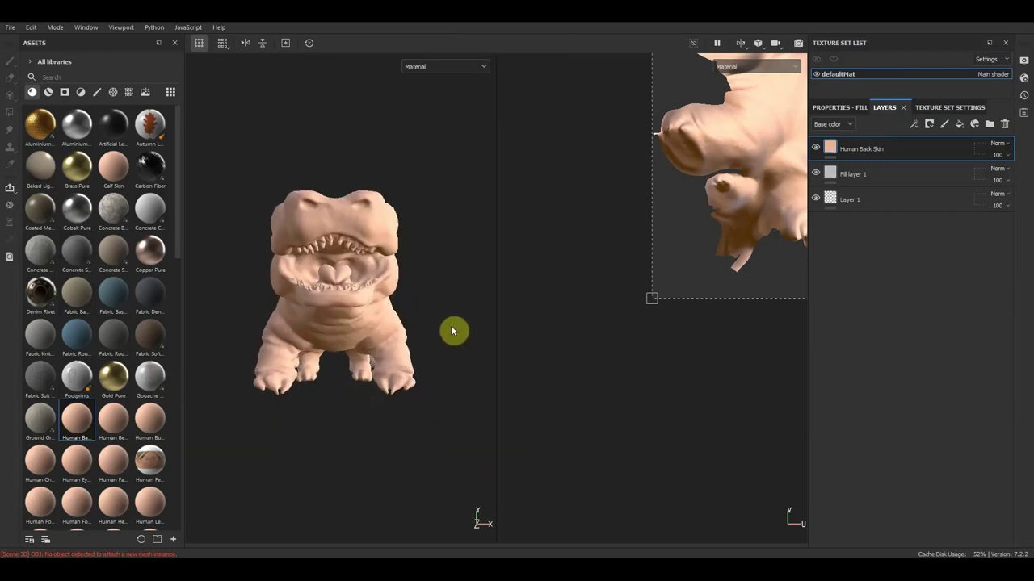
{"action": "mouse_move", "coordinate": [450, 326]}
{"action": "right_mouse_down", "text": "alt"}
{"action": "mouse_move", "coordinate": [577, 487]}
{"action": "mouse_move", "coordinate": [479, 320]}
{"action": "right_mouse_up", "text": "alt"}
{"action": "mouse_move", "coordinate": [479, 320]}
{"action": "left_mouse_down", "text": "alt"}
{"action": "mouse_move", "coordinate": [468, 339]}
{"action": "mouse_move", "coordinate": [485, 346]}
{"action": "left_mouse_up", "text": "alt"}
Zoom and pan the view to show the whole UV island
{"action": "scroll", "coordinate": [615, 344], "scroll_direction": "down", "scroll_amount": 1}
{"action": "scroll", "coordinate": [615, 345], "scroll_direction": "down", "scroll_amount": 1}
{"action": "scroll", "coordinate": [618, 367], "scroll_direction": "down", "scroll_amount": 1}
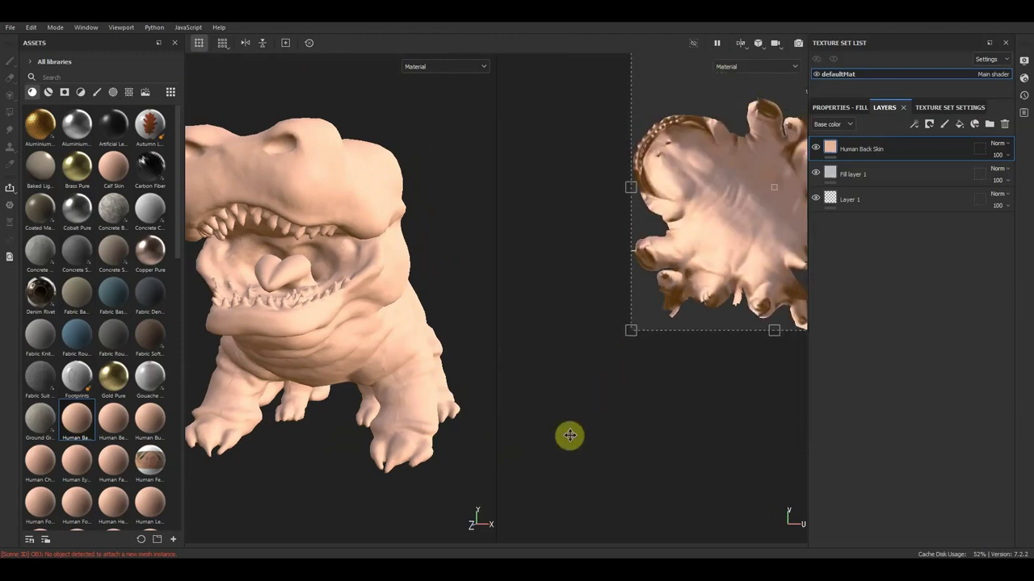
{"action": "scroll", "coordinate": [627, 408], "scroll_direction": "down", "scroll_amount": 1}
{"action": "scroll", "coordinate": [619, 331], "scroll_direction": "down", "scroll_amount": 1}
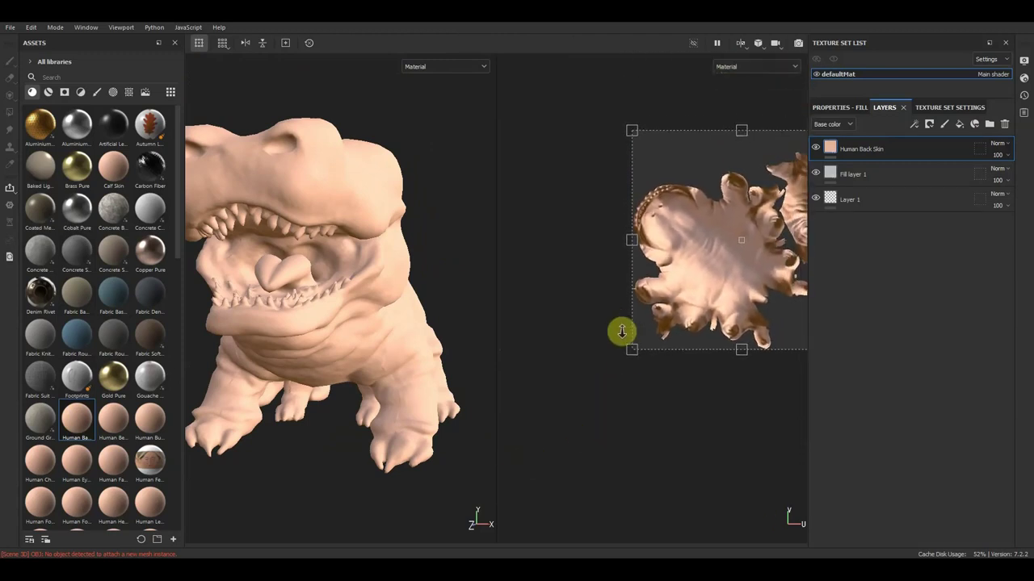
{"action": "middle_click_drag", "start_coordinate": [619, 313], "coordinate": [522, 343]}
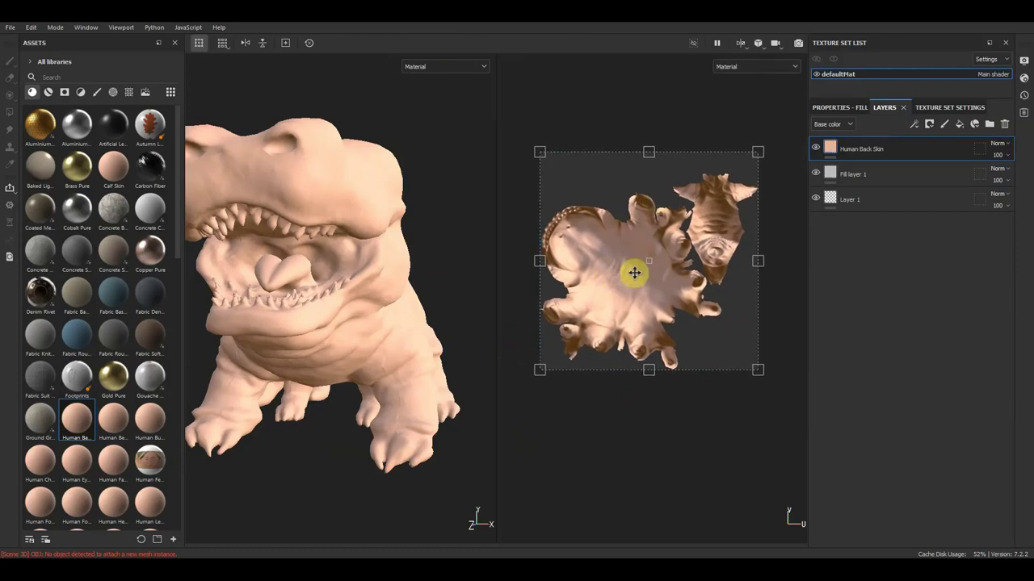
Switch the viewport layout to the 3D/2D split view
{"action": "left_click", "coordinate": [742, 44]}
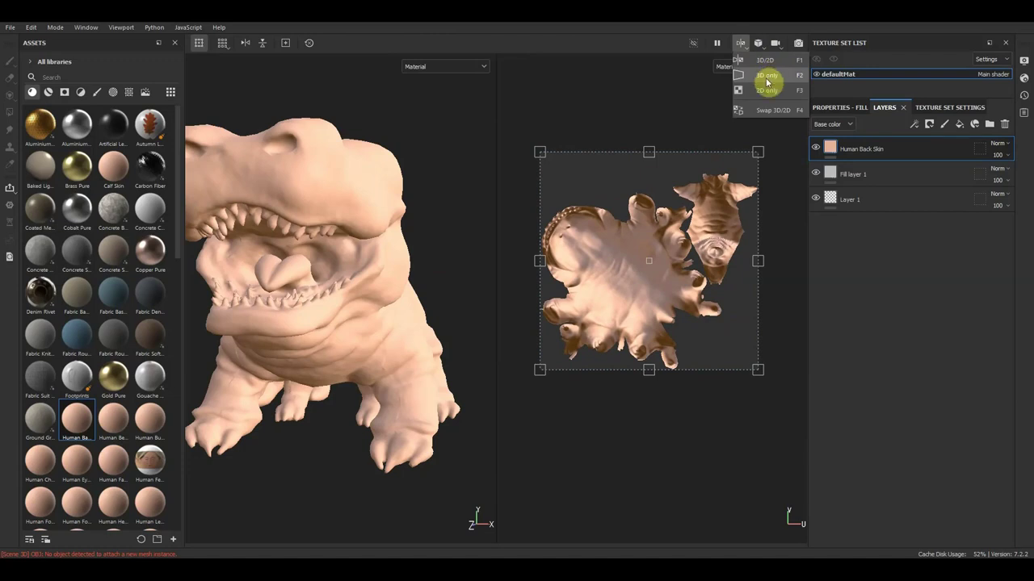
{"action": "left_click", "coordinate": [767, 76]}
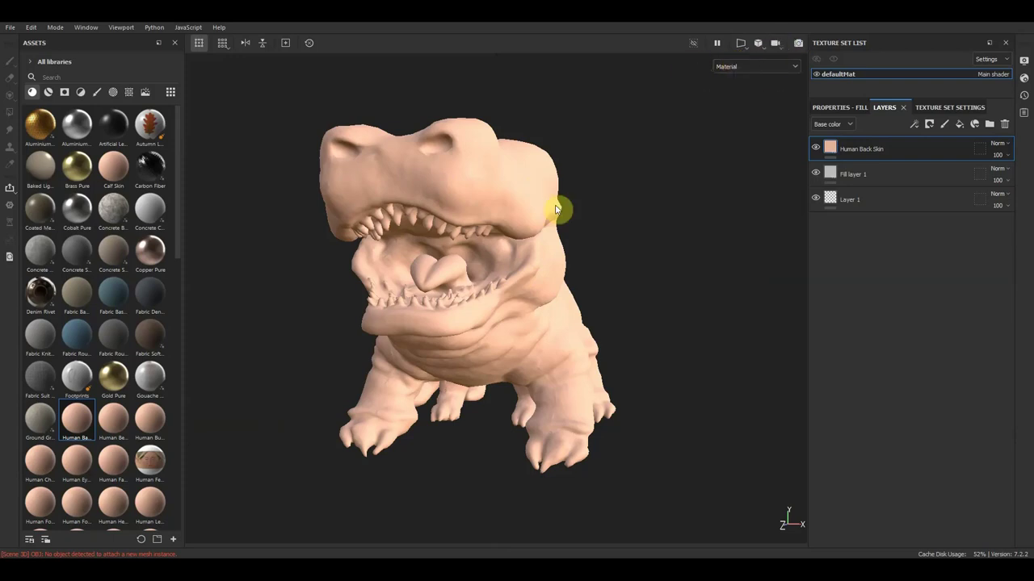
{"action": "left_click", "coordinate": [759, 45]}
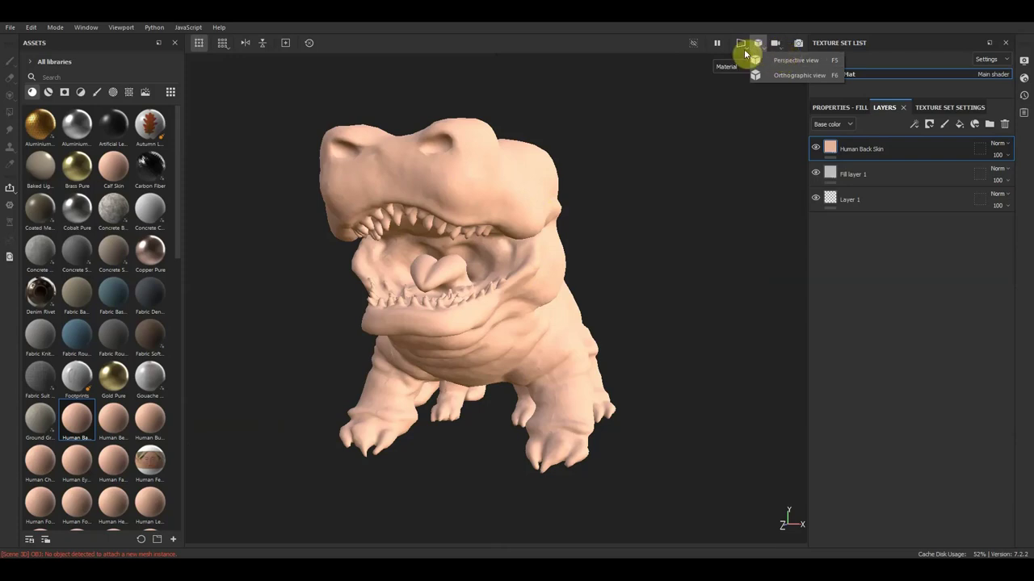
{"action": "left_click", "coordinate": [744, 49]}
{"action": "left_click", "coordinate": [760, 63]}
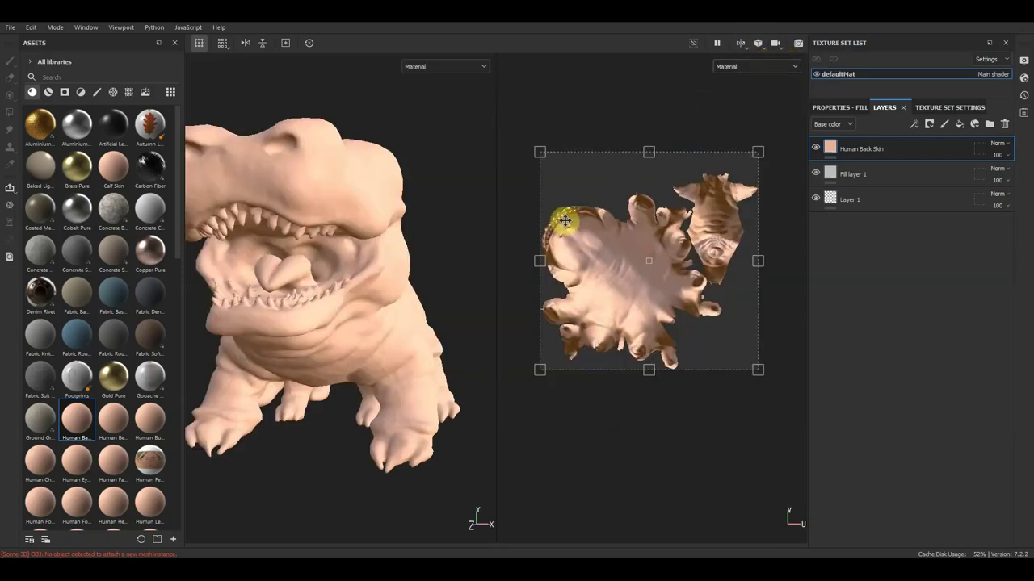
Move Human Back Skin down the stack and back to the top, then delete Fill layer 1
{"action": "mouse_move", "coordinate": [455, 277]}
{"action": "left_mouse_down", "text": "alt"}
{"action": "mouse_move", "coordinate": [445, 261]}
{"action": "mouse_move", "coordinate": [454, 273]}
{"action": "mouse_move", "coordinate": [487, 275]}
{"action": "mouse_move", "coordinate": [487, 286]}
{"action": "mouse_move", "coordinate": [459, 289]}
{"action": "left_mouse_up", "text": "alt"}
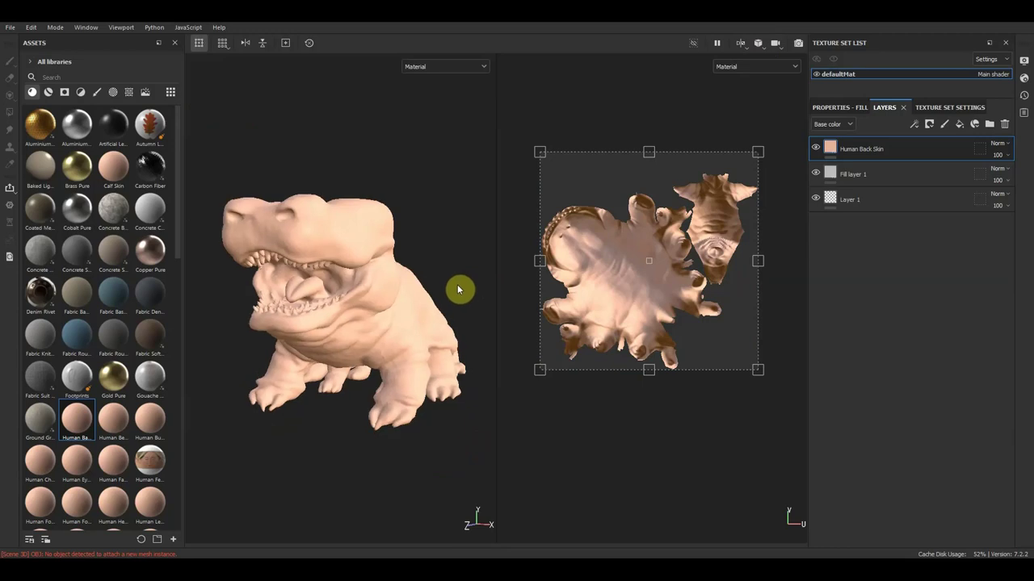
{"action": "middle_click_drag", "start_coordinate": [459, 289], "coordinate": [458, 270], "text": "alt"}
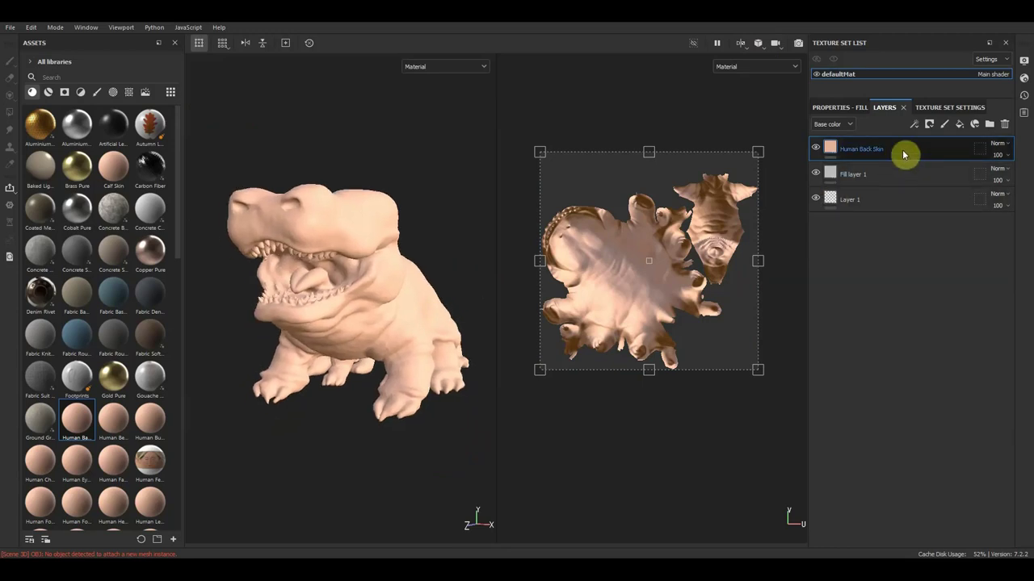
{"action": "left_click_drag", "start_coordinate": [898, 154], "coordinate": [898, 203]}
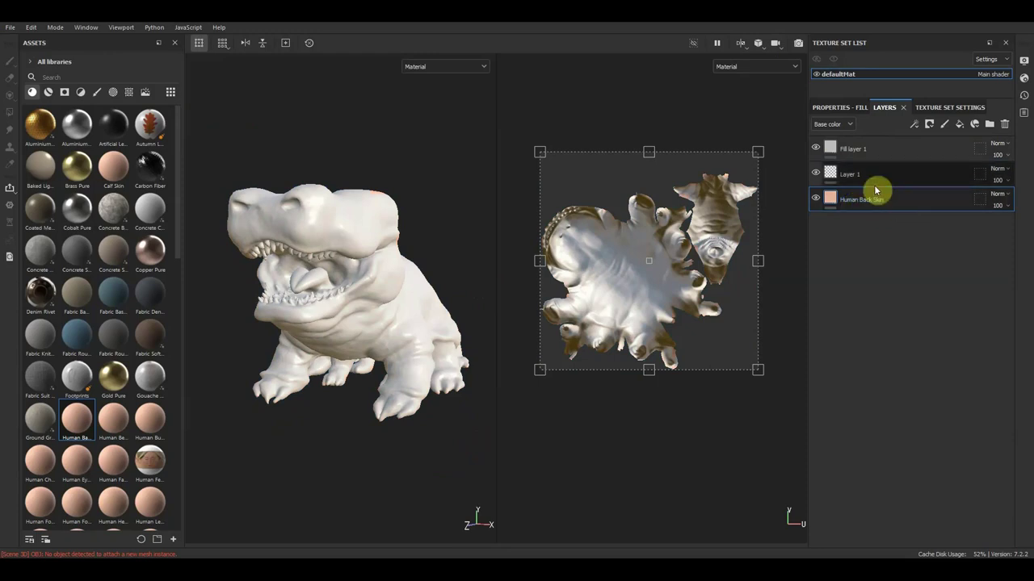
{"action": "left_click_drag", "start_coordinate": [901, 207], "coordinate": [903, 154]}
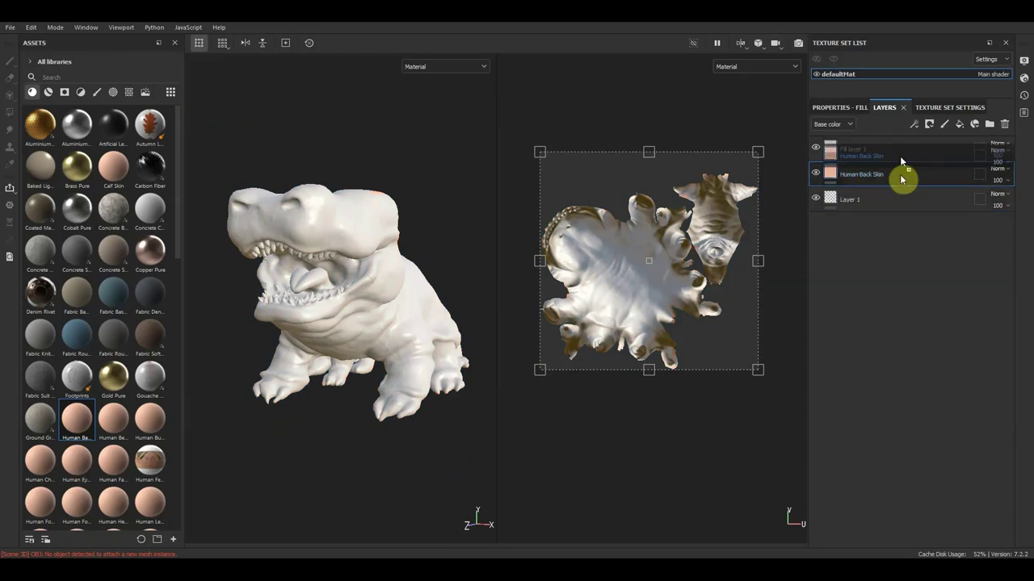
{"action": "left_click_drag", "start_coordinate": [900, 179], "coordinate": [902, 148]}
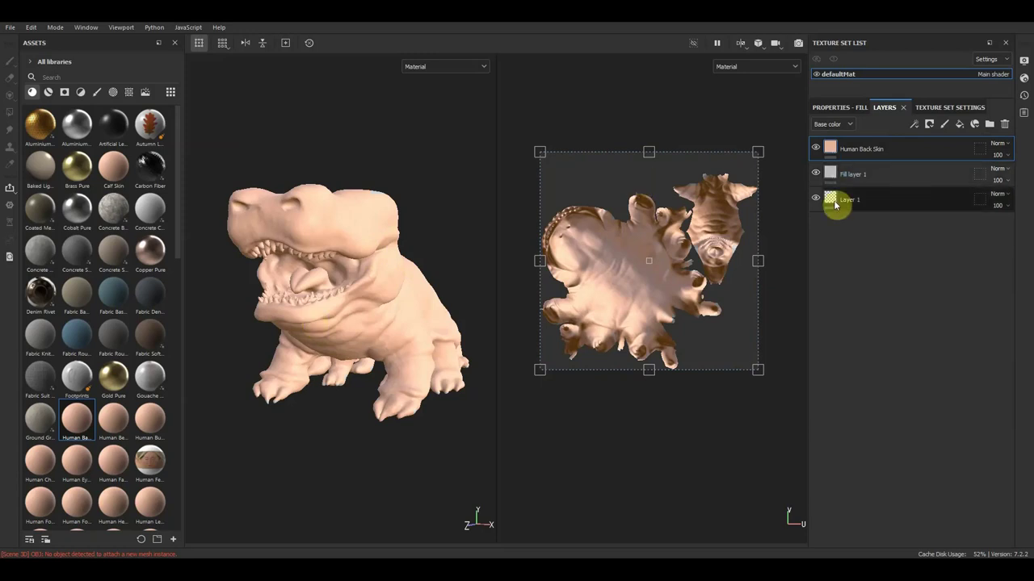
{"action": "left_click", "coordinate": [884, 181]}
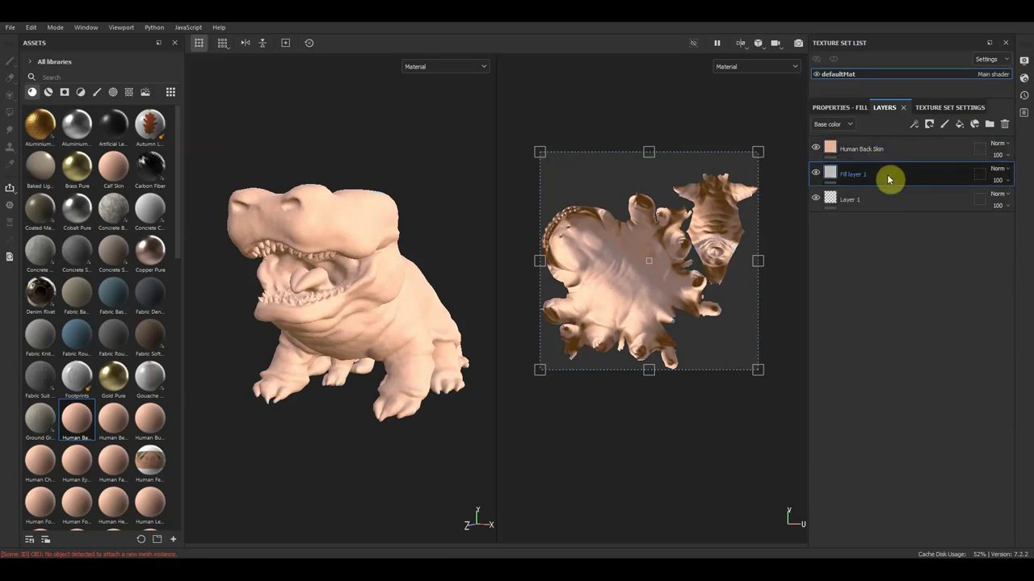
{"action": "key", "text": "Delete"}
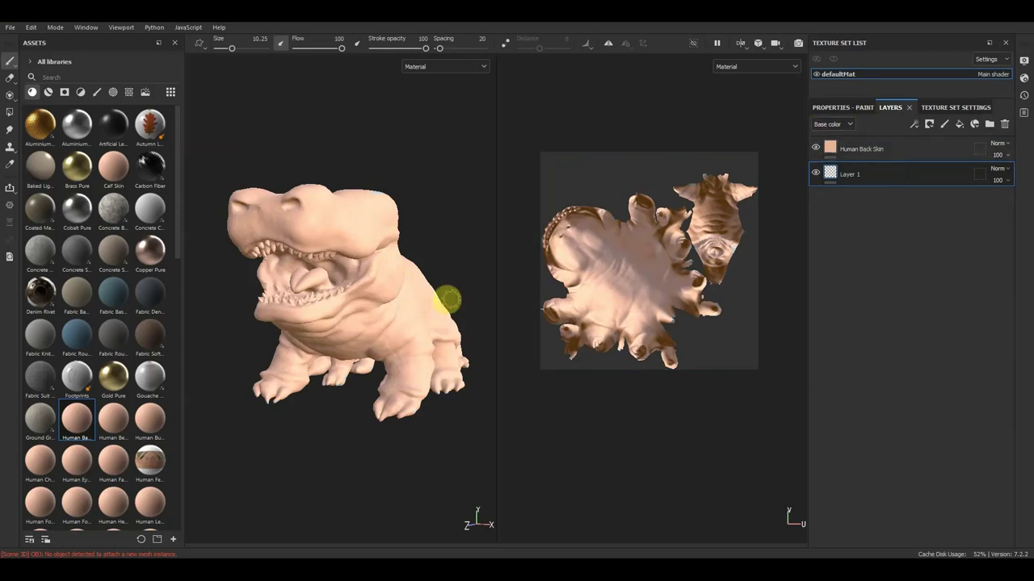
Disable the height, metal and normal channels in the brush's Material settings
{"action": "right_click", "coordinate": [372, 302]}
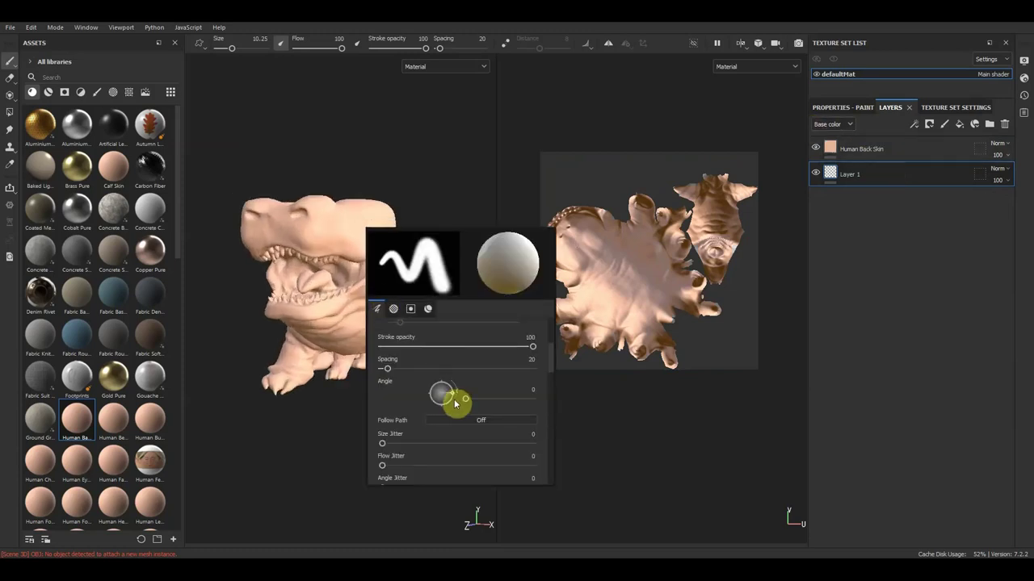
{"action": "scroll", "coordinate": [498, 381], "scroll_direction": "down", "scroll_amount": 3}
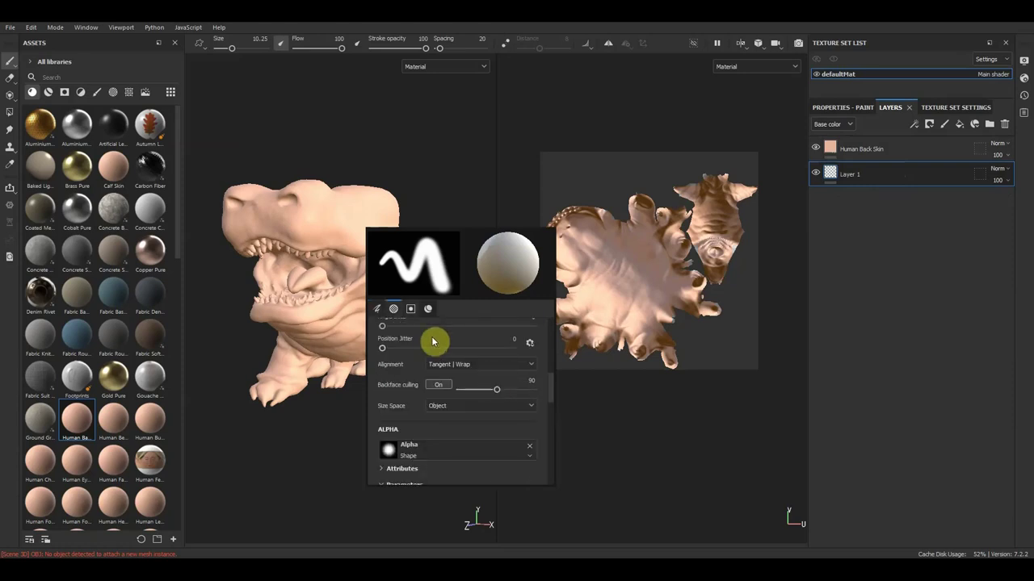
{"action": "left_click", "coordinate": [386, 311]}
{"action": "scroll", "coordinate": [478, 393], "scroll_direction": "down", "scroll_amount": 2}
{"action": "scroll", "coordinate": [478, 394], "scroll_direction": "down", "scroll_amount": 2}
{"action": "scroll", "coordinate": [478, 394], "scroll_direction": "down", "scroll_amount": 2}
{"action": "scroll", "coordinate": [479, 399], "scroll_direction": "down", "scroll_amount": 2}
{"action": "scroll", "coordinate": [478, 394], "scroll_direction": "down", "scroll_amount": 2}
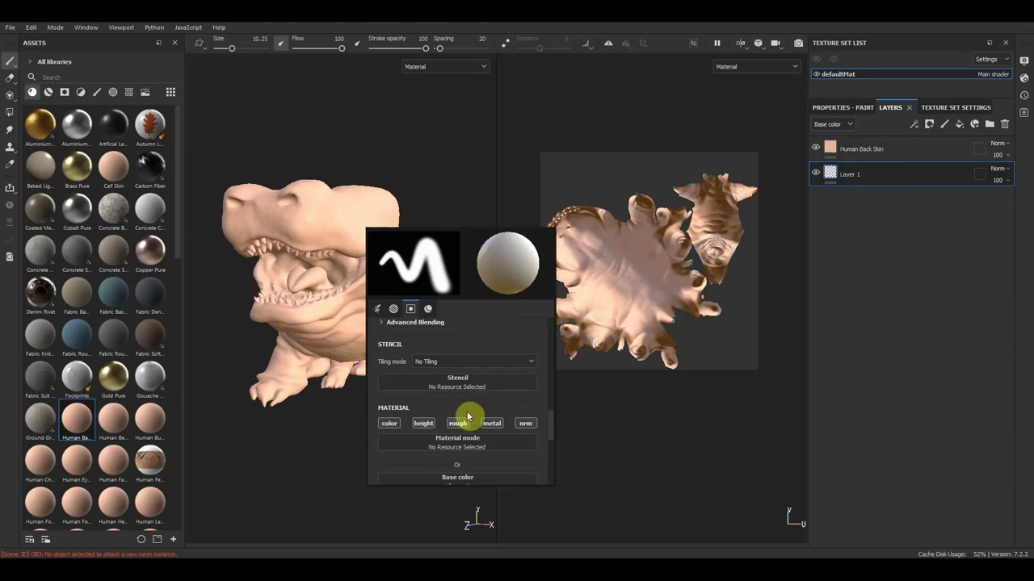
{"action": "left_click", "coordinate": [421, 427]}
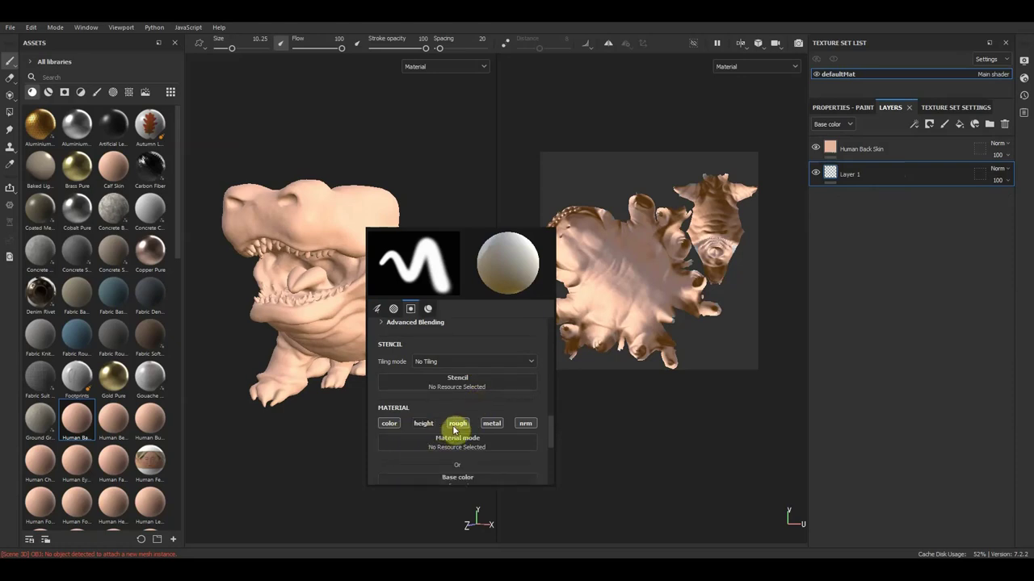
{"action": "left_click", "coordinate": [494, 426]}
{"action": "left_click", "coordinate": [529, 428]}
Set the brush base colour to a deep red c72828
{"action": "scroll", "coordinate": [478, 455], "scroll_direction": "down", "scroll_amount": 1}
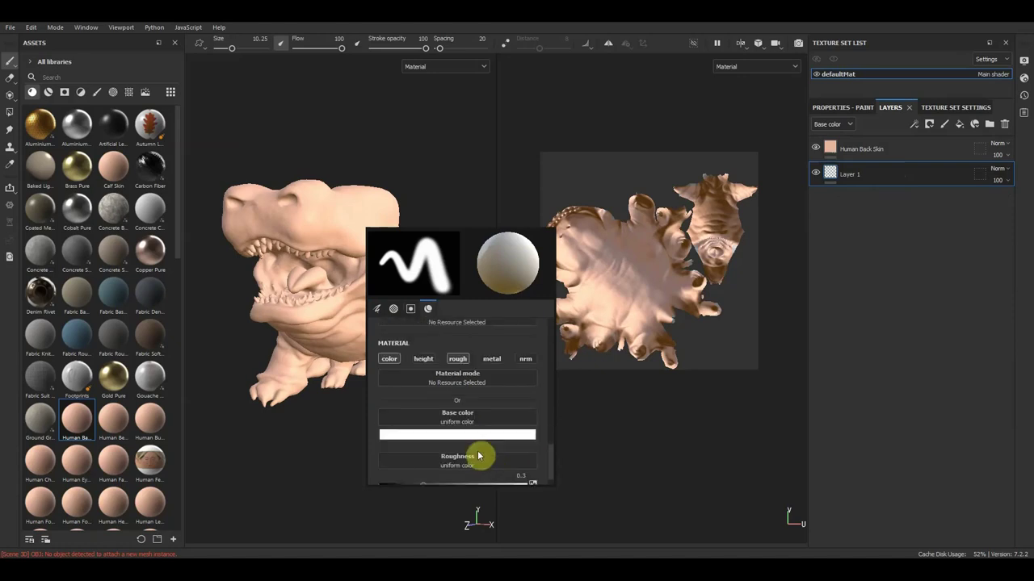
{"action": "scroll", "coordinate": [477, 455], "scroll_direction": "down", "scroll_amount": 1}
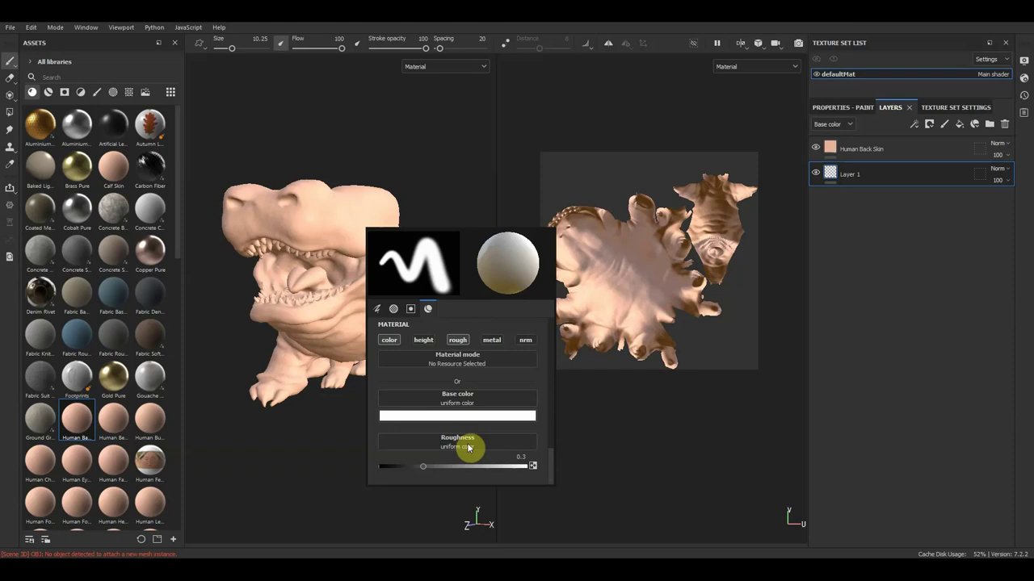
{"action": "left_click", "coordinate": [457, 400]}
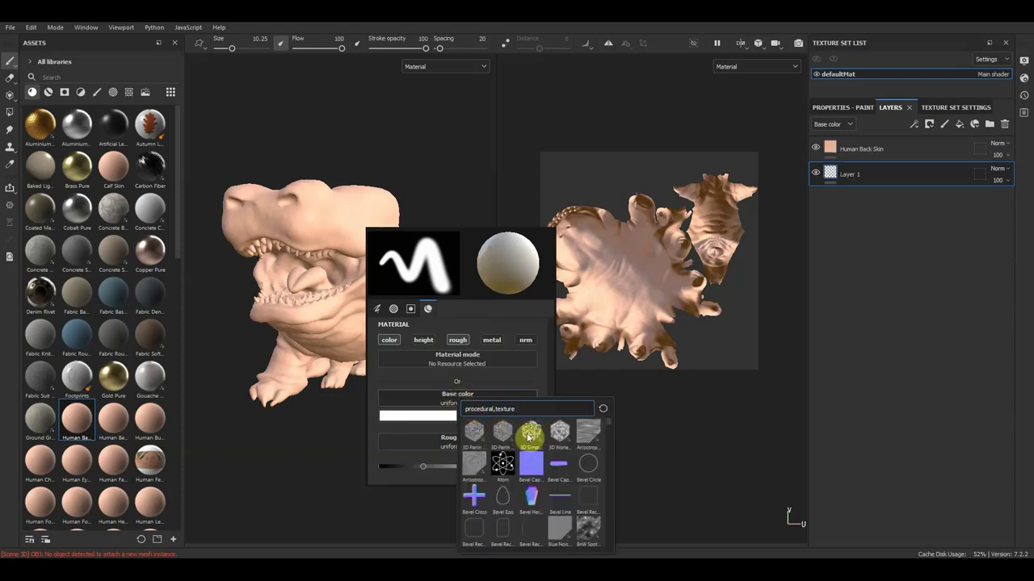
{"action": "left_click", "coordinate": [436, 418]}
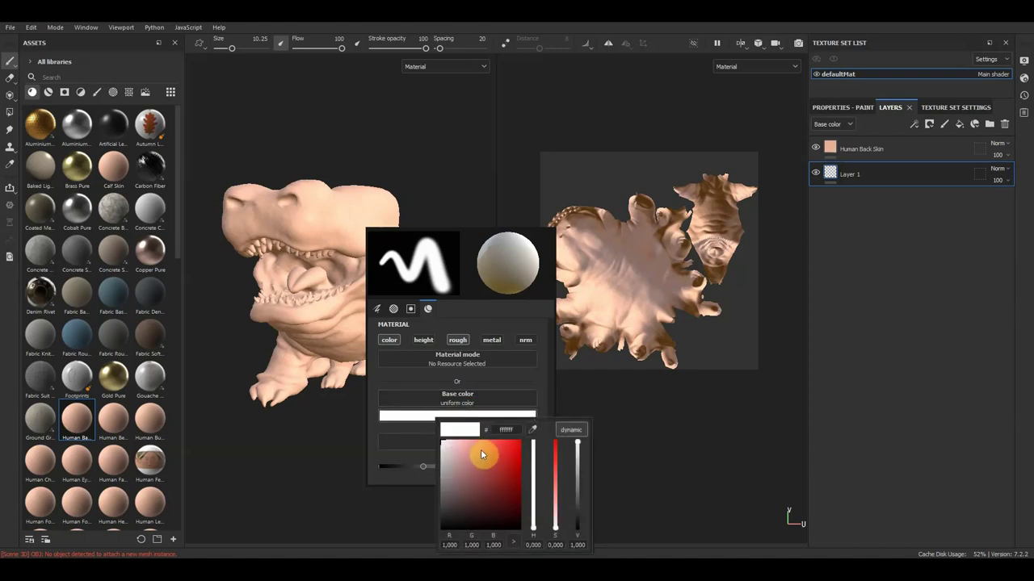
{"action": "left_click", "coordinate": [503, 462]}
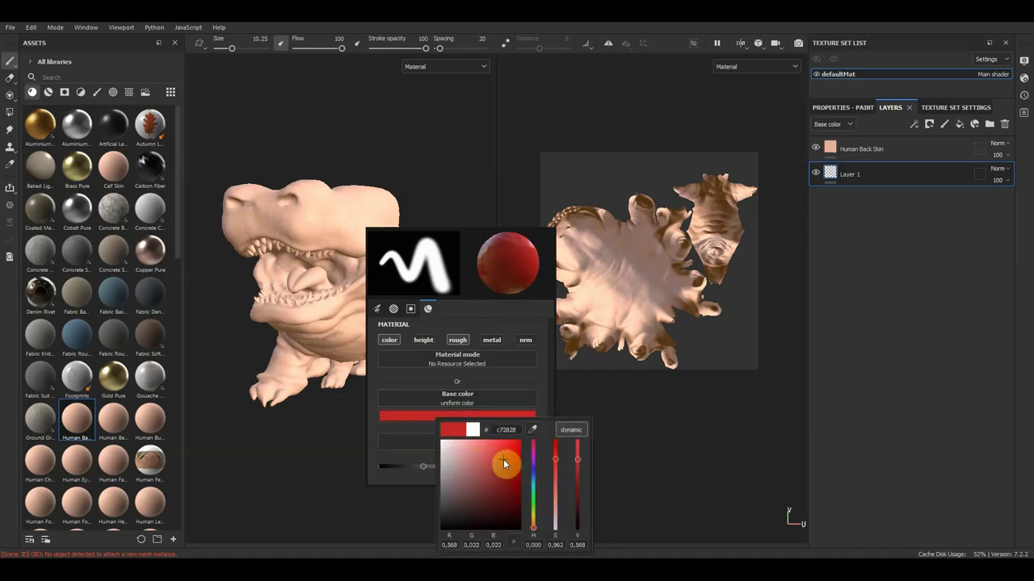
{"action": "left_click", "coordinate": [307, 284]}
{"action": "left_click", "coordinate": [305, 283]}
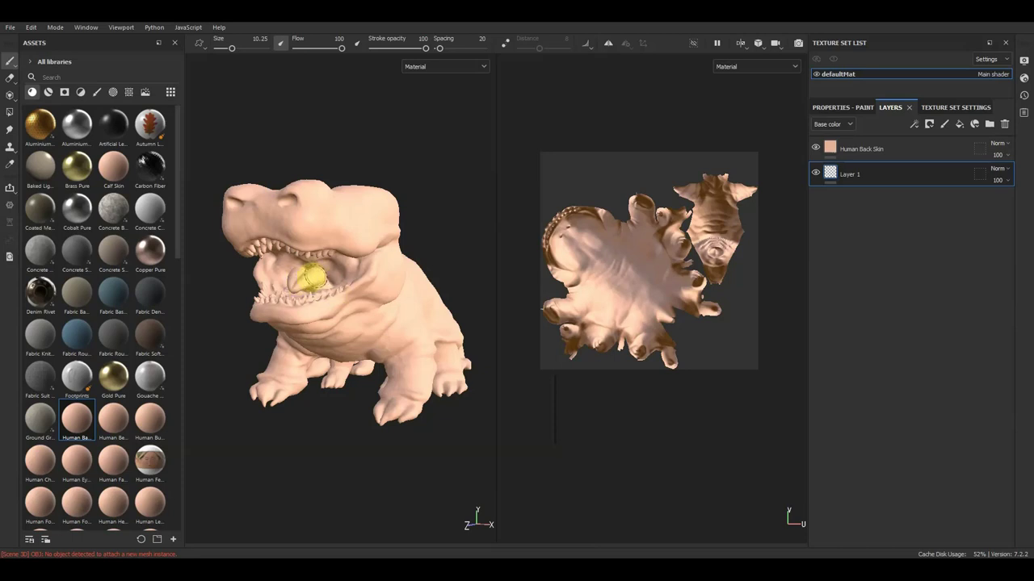
Move Layer 1 to the top of the stack and paint red inside the creature's mouth
{"action": "mouse_move", "coordinate": [926, 178]}
{"action": "left_mouse_down"}
{"action": "mouse_move", "coordinate": [919, 149]}
{"action": "mouse_move", "coordinate": [847, 189]}
{"action": "mouse_move", "coordinate": [903, 166]}
{"action": "mouse_move", "coordinate": [901, 139]}
{"action": "mouse_move", "coordinate": [902, 179]}
{"action": "left_mouse_up"}
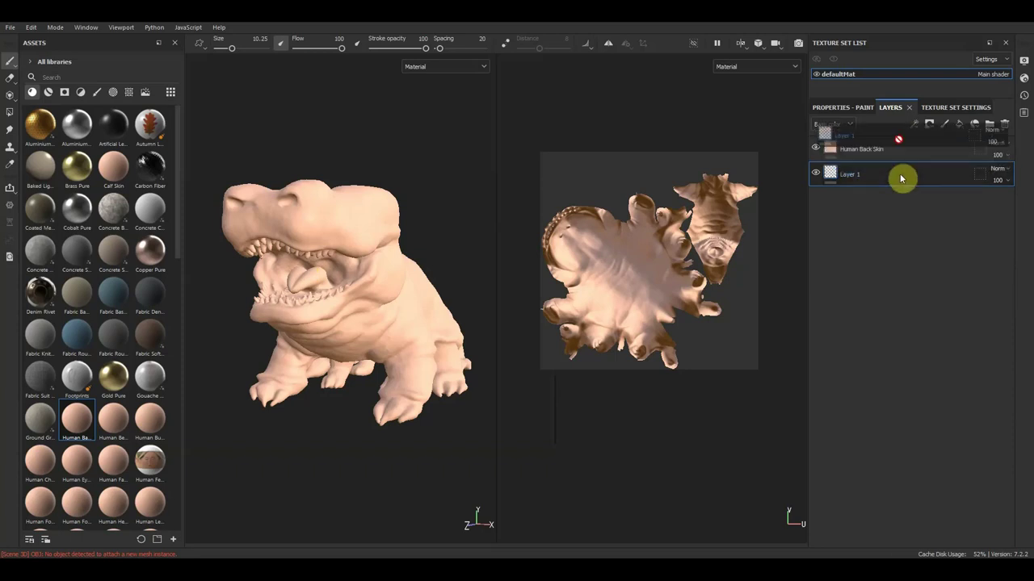
{"action": "mouse_move", "coordinate": [898, 139]}
{"action": "left_mouse_down"}
{"action": "mouse_move", "coordinate": [898, 175]}
{"action": "mouse_move", "coordinate": [894, 144]}
{"action": "left_mouse_up"}
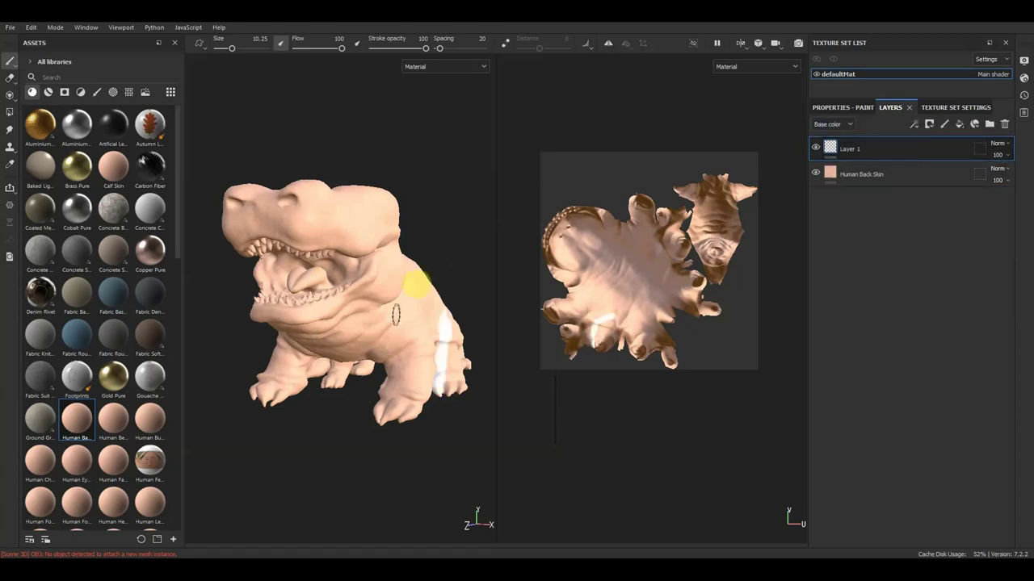
{"action": "mouse_move", "coordinate": [309, 272]}
{"action": "left_mouse_down"}
{"action": "mouse_move", "coordinate": [299, 267]}
{"action": "mouse_move", "coordinate": [338, 268]}
{"action": "left_mouse_up"}
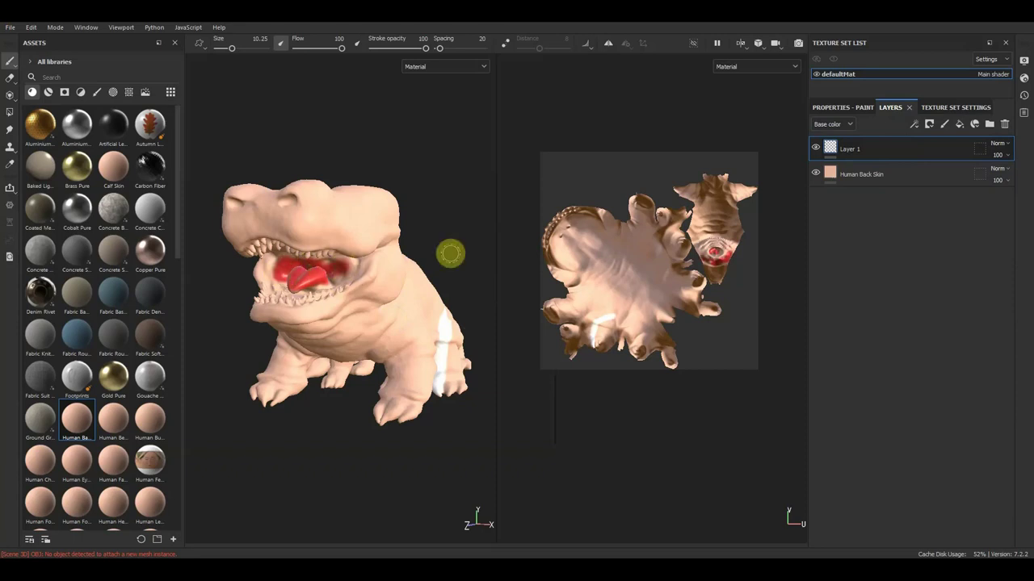
Turn on mirrored symmetry and paint red on both sides of the mouth from the front
{"action": "left_click_drag", "start_coordinate": [450, 250], "coordinate": [461, 254], "text": "alt+shift"}
{"action": "scroll", "coordinate": [477, 252], "scroll_direction": "up", "scroll_amount": 3}
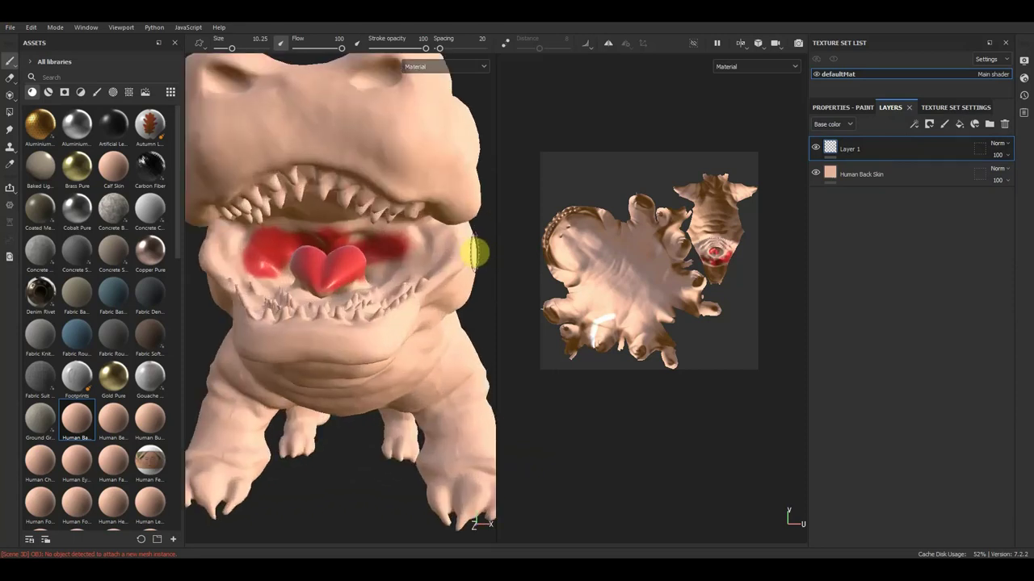
{"action": "scroll", "coordinate": [474, 250], "scroll_direction": "down", "scroll_amount": 1}
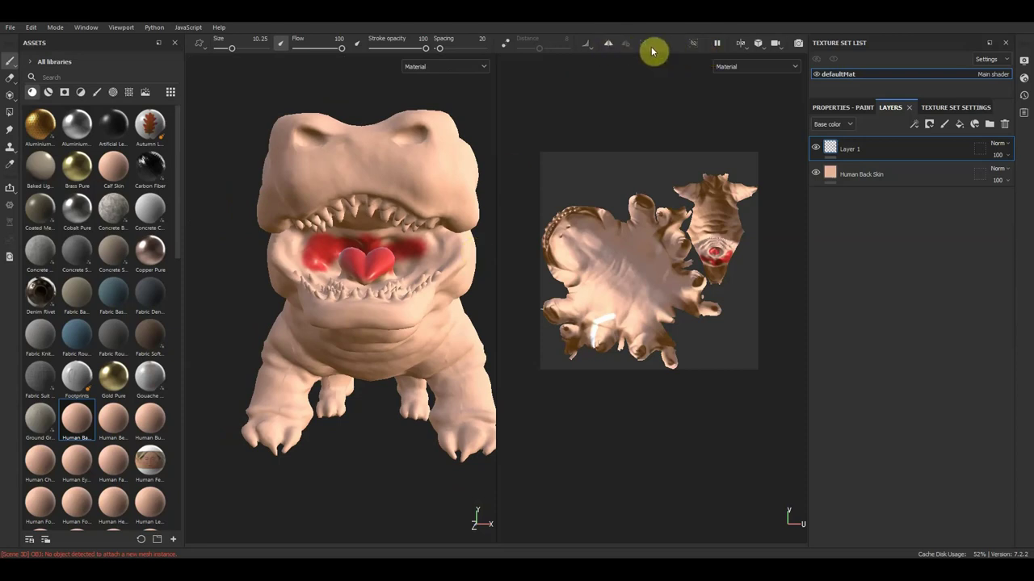
{"action": "left_click", "coordinate": [608, 49]}
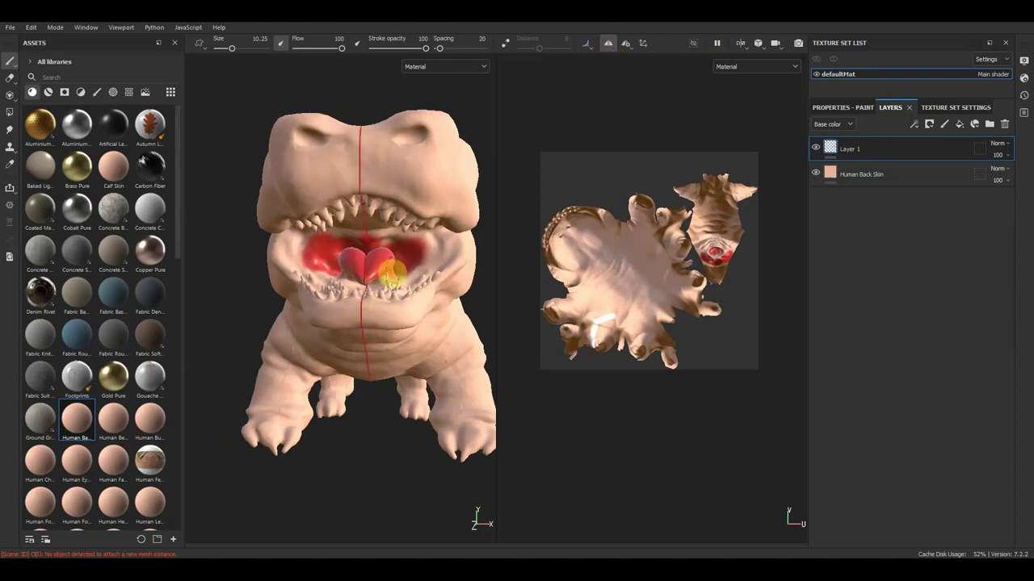
{"action": "mouse_move", "coordinate": [406, 260]}
{"action": "left_mouse_down"}
{"action": "mouse_move", "coordinate": [432, 260]}
{"action": "mouse_move", "coordinate": [425, 238]}
{"action": "mouse_move", "coordinate": [377, 249]}
{"action": "mouse_move", "coordinate": [379, 232]}
{"action": "mouse_move", "coordinate": [296, 244]}
{"action": "mouse_move", "coordinate": [399, 263]}
{"action": "mouse_move", "coordinate": [353, 270]}
{"action": "mouse_move", "coordinate": [371, 269]}
{"action": "mouse_move", "coordinate": [389, 237]}
{"action": "left_mouse_up"}
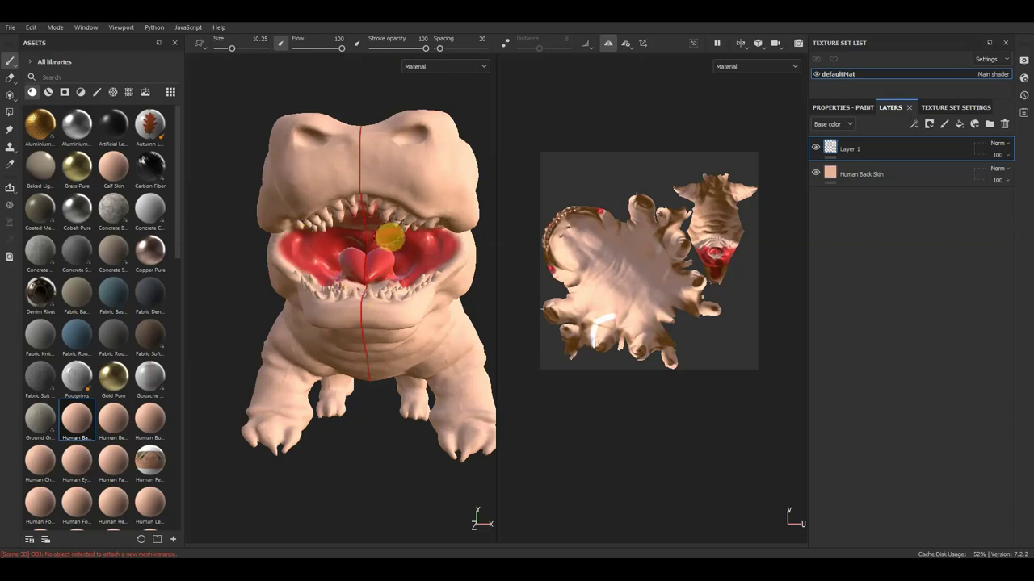
{"action": "mouse_move", "coordinate": [397, 477]}
{"action": "left_mouse_down", "text": "alt"}
{"action": "mouse_move", "coordinate": [341, 475]}
{"action": "mouse_move", "coordinate": [330, 485]}
{"action": "mouse_move", "coordinate": [355, 474]}
{"action": "mouse_move", "coordinate": [379, 484]}
{"action": "left_mouse_up", "text": "alt"}
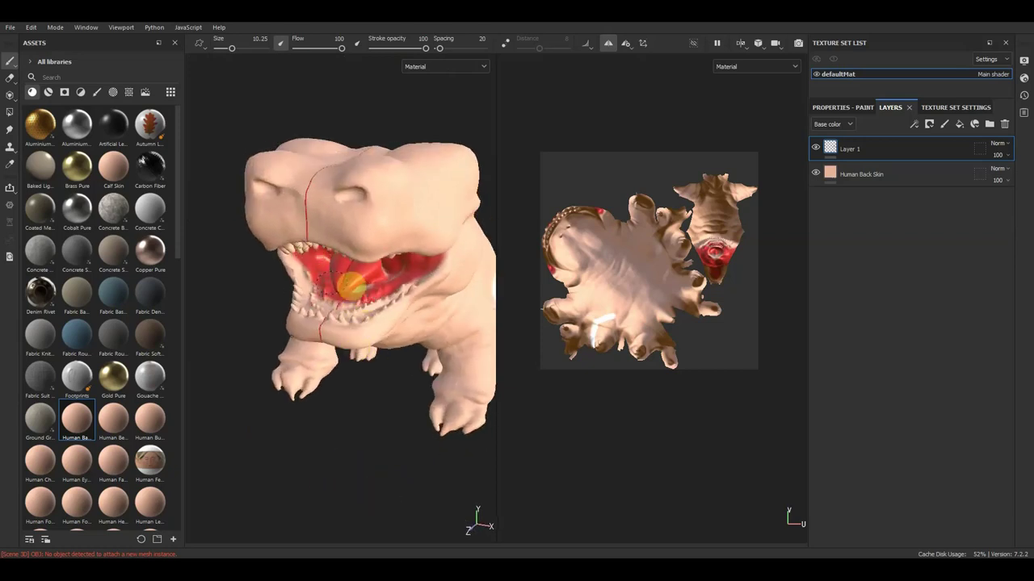
Add a new paint layer, Layer 2, and shift the brush base colour away from red
{"action": "left_click", "coordinate": [949, 125]}
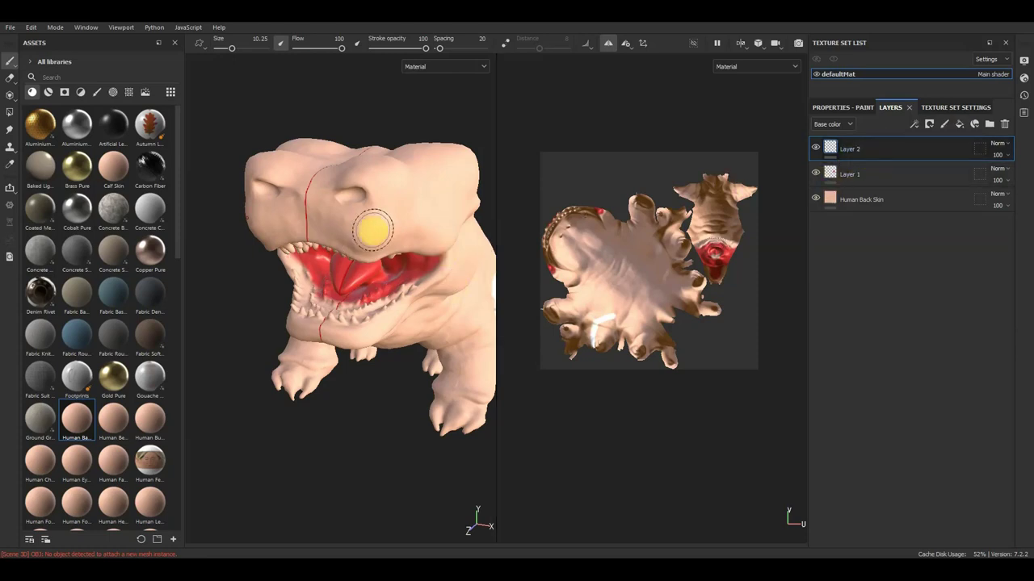
{"action": "right_click", "coordinate": [372, 231]}
{"action": "left_click", "coordinate": [465, 342]}
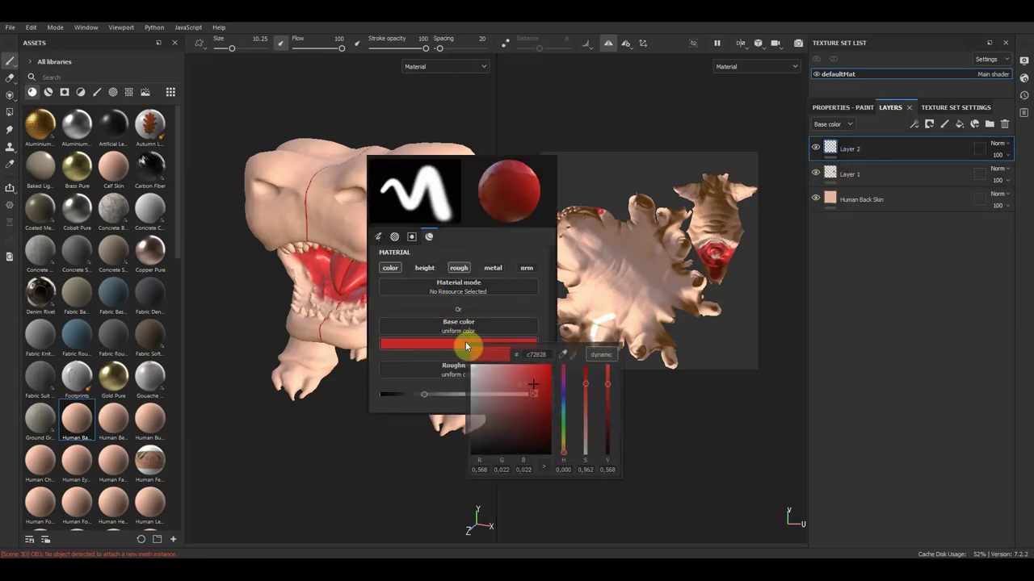
{"action": "left_click", "coordinate": [583, 410]}
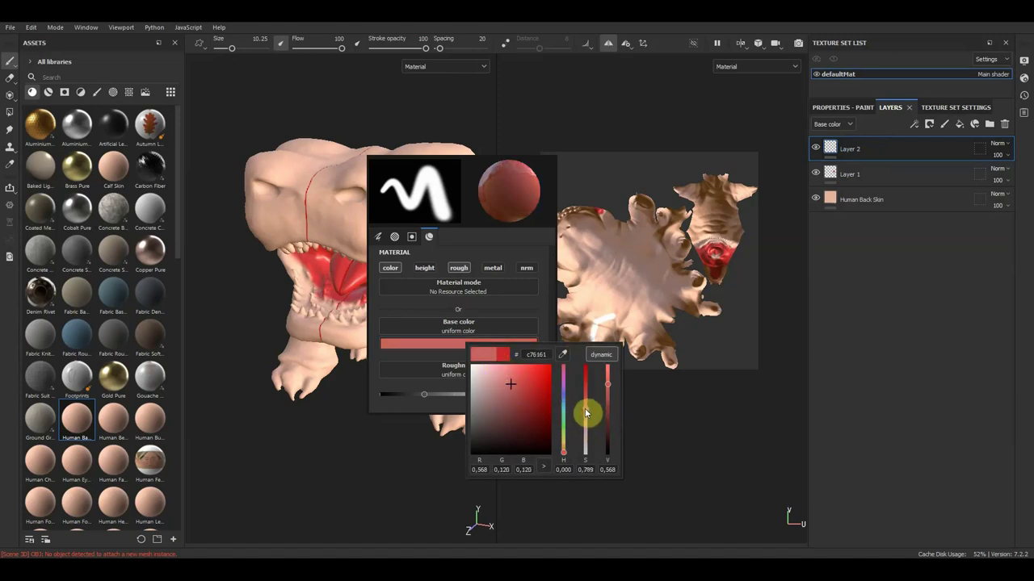
{"action": "mouse_move", "coordinate": [585, 412]}
{"action": "left_mouse_down"}
{"action": "mouse_move", "coordinate": [608, 391]}
{"action": "mouse_move", "coordinate": [609, 417]}
{"action": "mouse_move", "coordinate": [609, 398]}
{"action": "mouse_move", "coordinate": [565, 405]}
{"action": "mouse_move", "coordinate": [567, 373]}
{"action": "mouse_move", "coordinate": [568, 433]}
{"action": "mouse_move", "coordinate": [570, 371]}
{"action": "mouse_move", "coordinate": [571, 453]}
{"action": "left_mouse_up"}
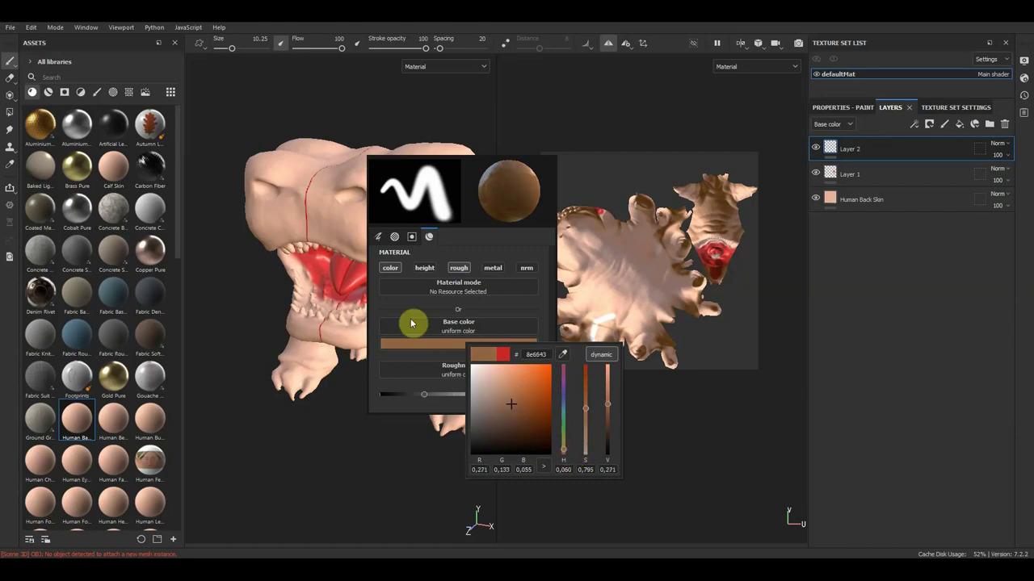
{"action": "left_click", "coordinate": [322, 385]}
Bring up the brush quick settings over the model and scroll to its material section
{"action": "mouse_move", "coordinate": [362, 367]}
{"action": "left_mouse_down", "text": "alt"}
{"action": "mouse_move", "coordinate": [365, 387]}
{"action": "mouse_move", "coordinate": [409, 407]}
{"action": "mouse_move", "coordinate": [369, 399]}
{"action": "mouse_move", "coordinate": [284, 415]}
{"action": "mouse_move", "coordinate": [302, 392]}
{"action": "left_mouse_up", "text": "alt"}
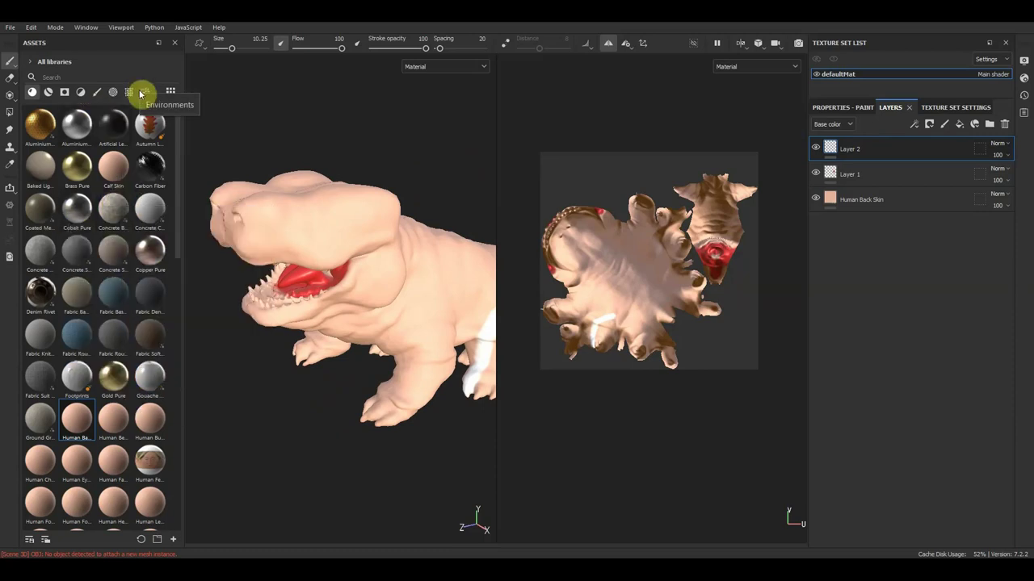
{"action": "right_click", "coordinate": [354, 265]}
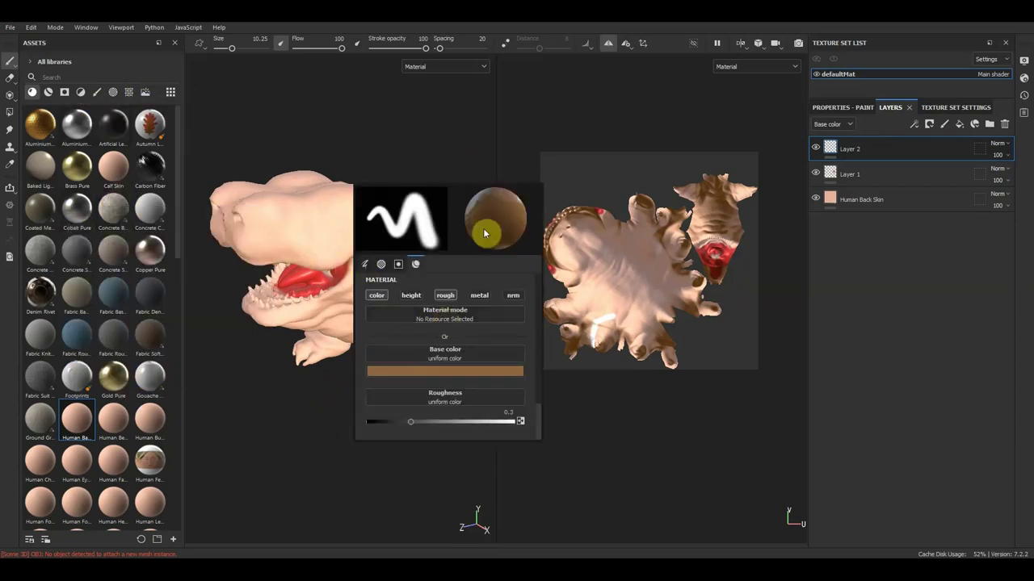
{"action": "scroll", "coordinate": [442, 305], "scroll_direction": "up", "scroll_amount": 2}
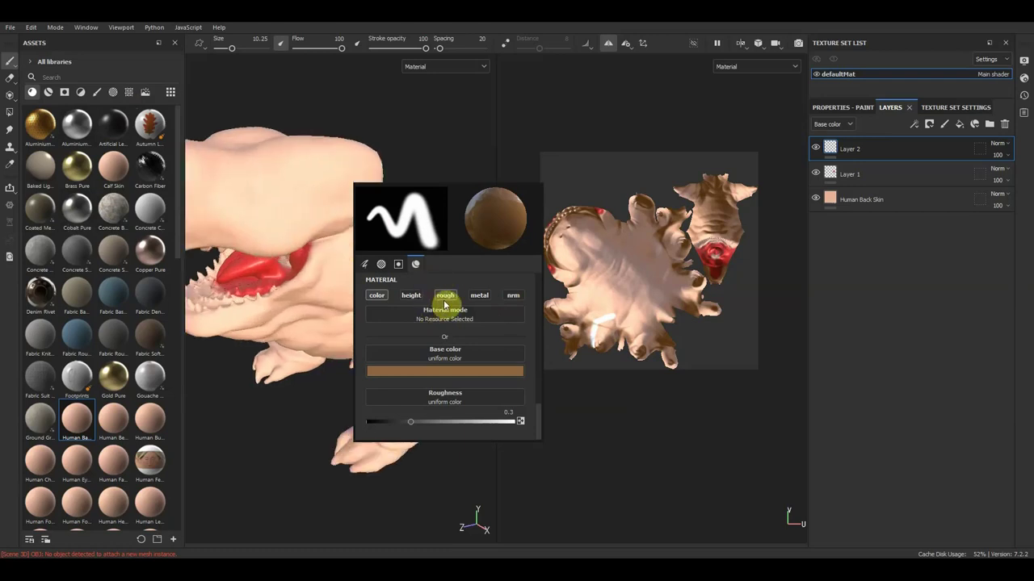
{"action": "left_click", "coordinate": [366, 263]}
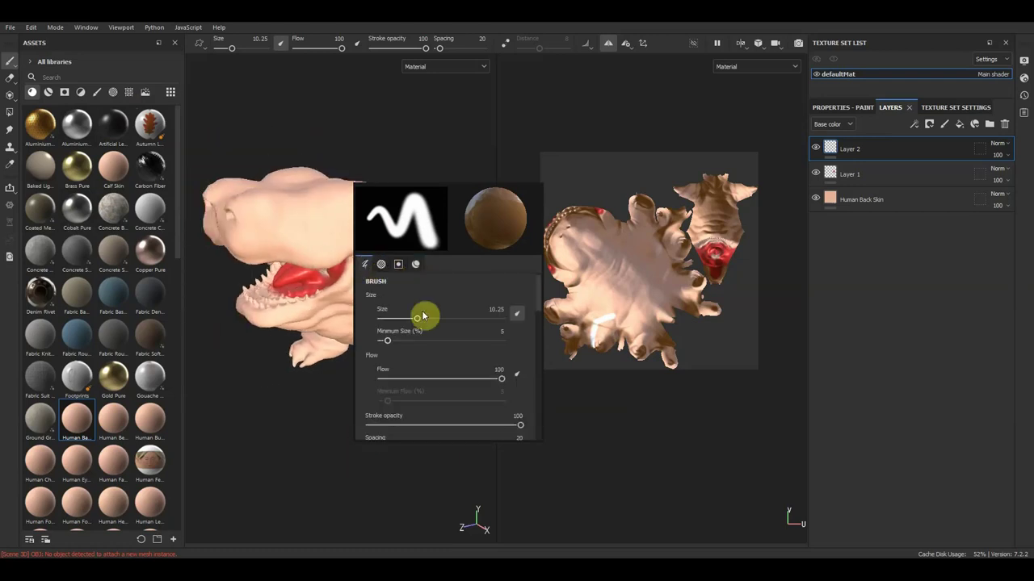
{"action": "scroll", "coordinate": [441, 340], "scroll_direction": "down", "scroll_amount": 3}
{"action": "scroll", "coordinate": [441, 340], "scroll_direction": "down", "scroll_amount": 3}
{"action": "scroll", "coordinate": [440, 341], "scroll_direction": "down", "scroll_amount": 3}
{"action": "scroll", "coordinate": [440, 340], "scroll_direction": "down", "scroll_amount": 3}
{"action": "scroll", "coordinate": [441, 343], "scroll_direction": "down", "scroll_amount": 3}
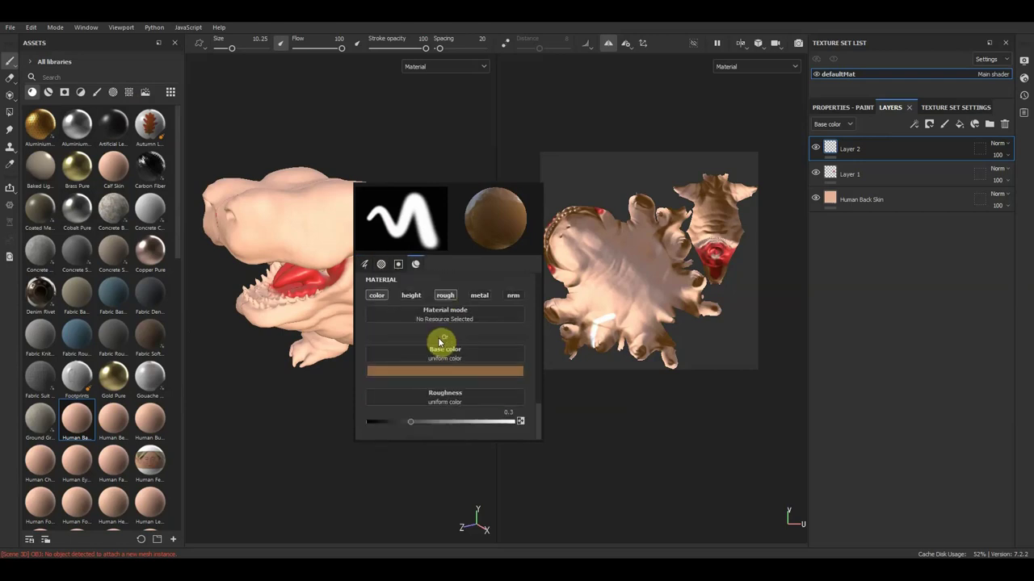
Open the Roughness and Base color texture choices, then filter the asset library to Procedurals
{"action": "left_click", "coordinate": [457, 399]}
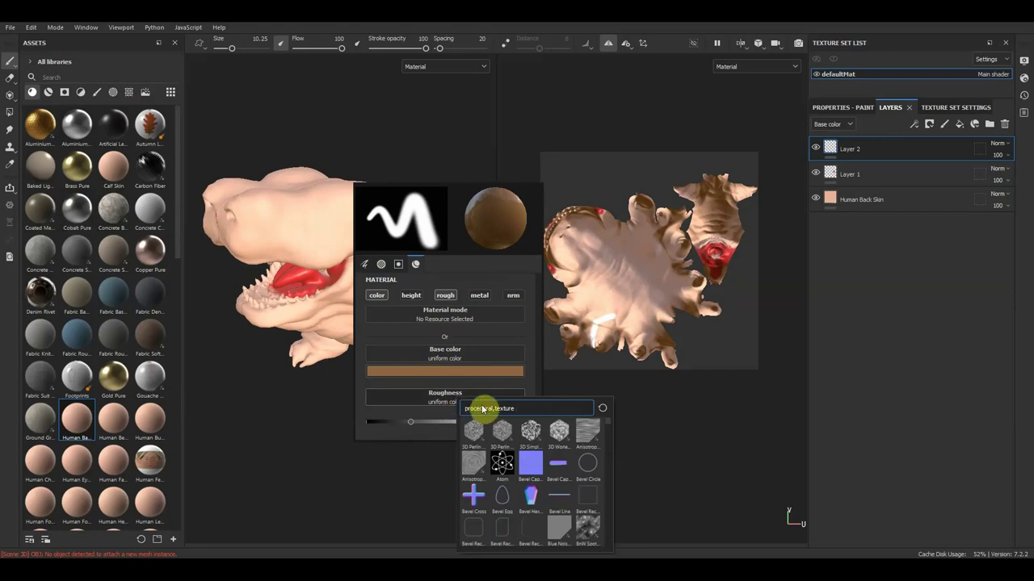
{"action": "left_click", "coordinate": [457, 377]}
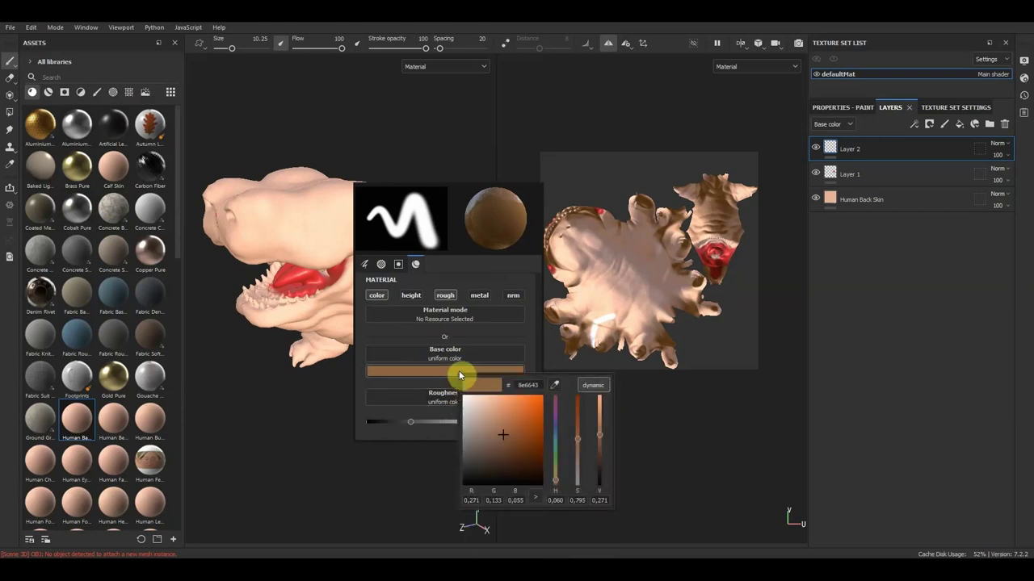
{"action": "left_click", "coordinate": [467, 357]}
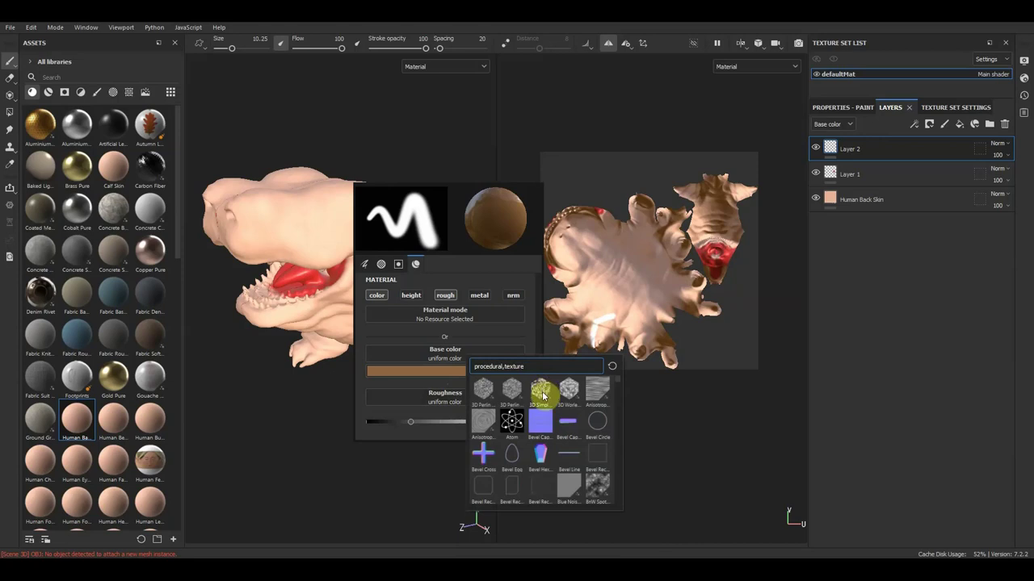
{"action": "scroll", "coordinate": [546, 428], "scroll_direction": "down", "scroll_amount": 3}
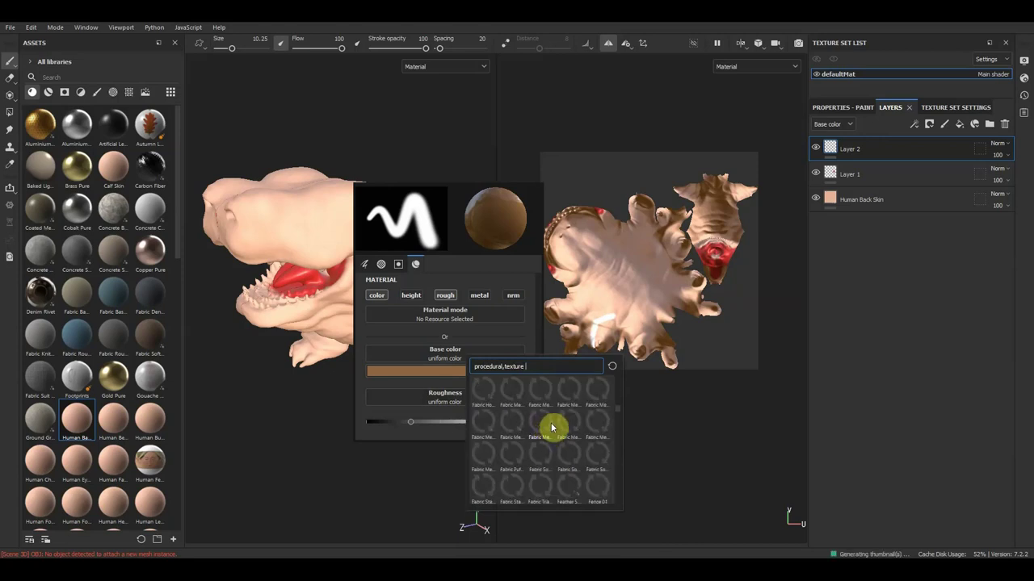
{"action": "left_click", "coordinate": [131, 92]}
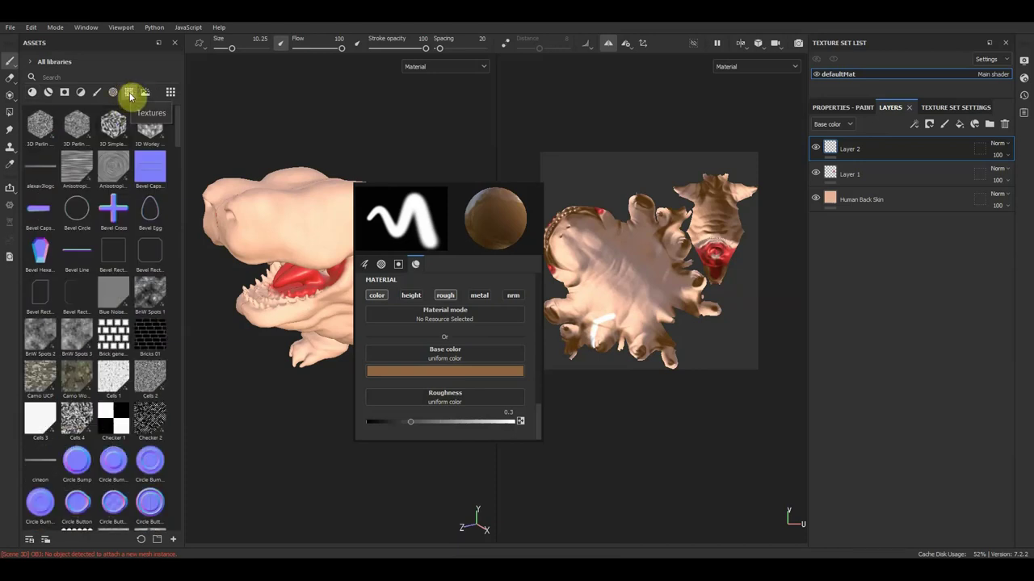
Browse the Alphas, Smart masks and Filters categories of the asset library
{"action": "left_click", "coordinate": [118, 94]}
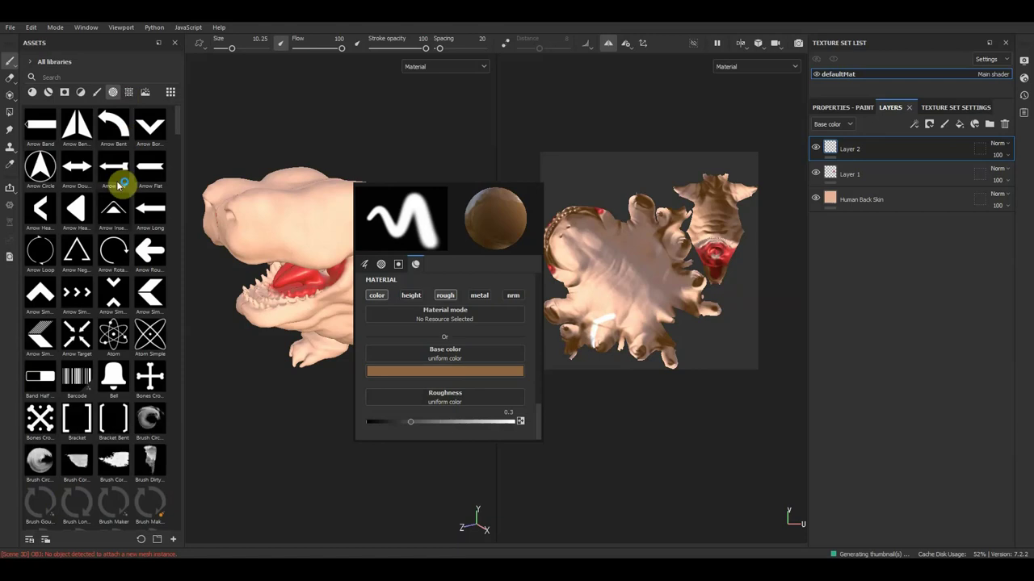
{"action": "scroll", "coordinate": [111, 315], "scroll_direction": "down", "scroll_amount": 5}
{"action": "scroll", "coordinate": [110, 314], "scroll_direction": "down", "scroll_amount": 3}
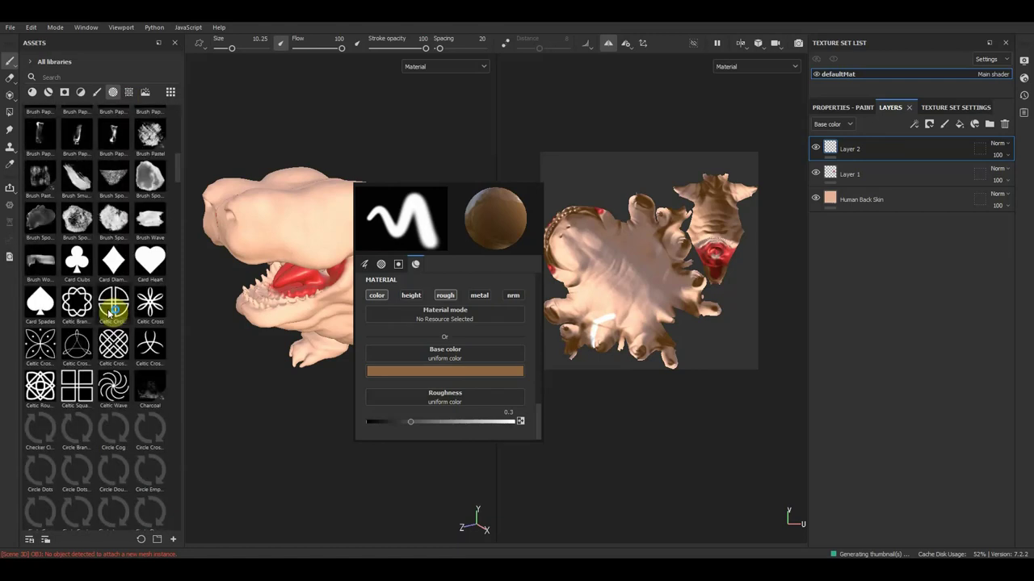
{"action": "scroll", "coordinate": [109, 295], "scroll_direction": "down", "scroll_amount": 5}
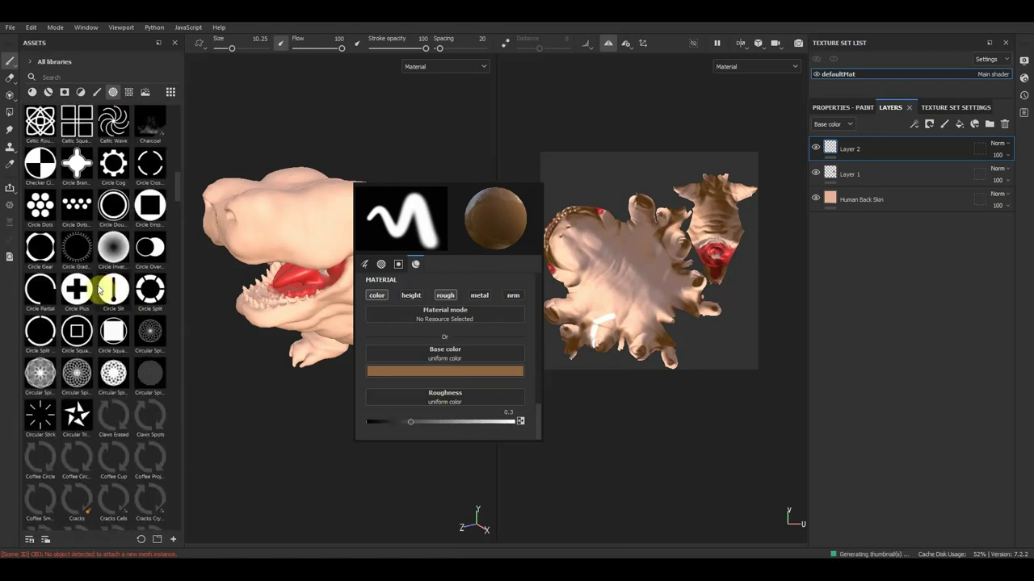
{"action": "scroll", "coordinate": [116, 299], "scroll_direction": "down", "scroll_amount": 5}
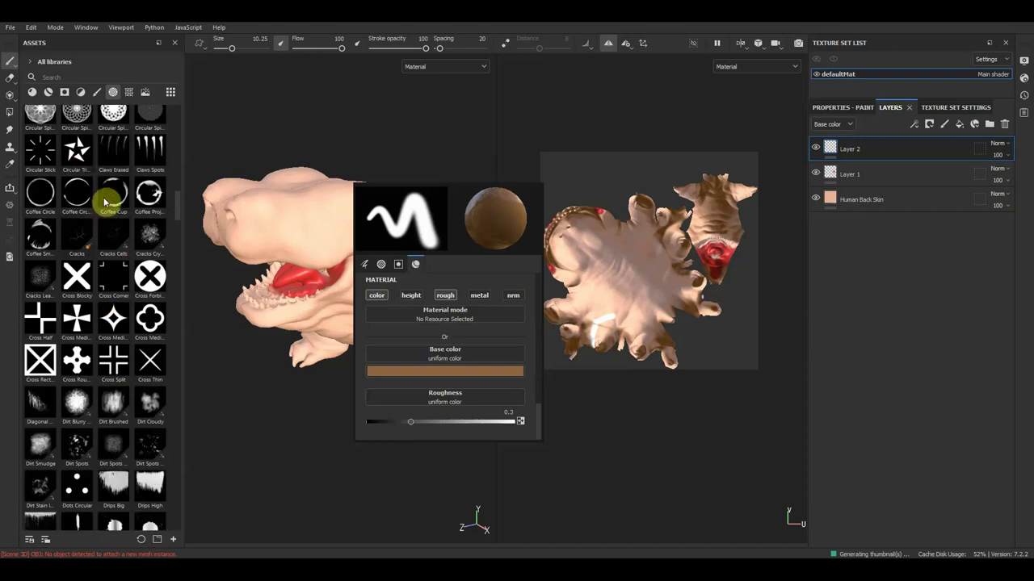
{"action": "left_click", "coordinate": [50, 94]}
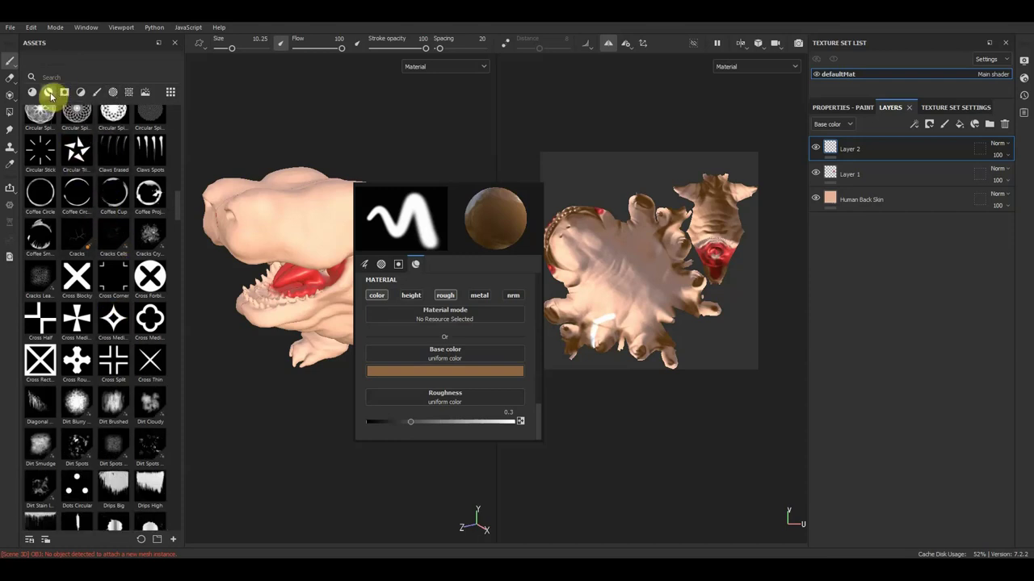
{"action": "left_click", "coordinate": [65, 94]}
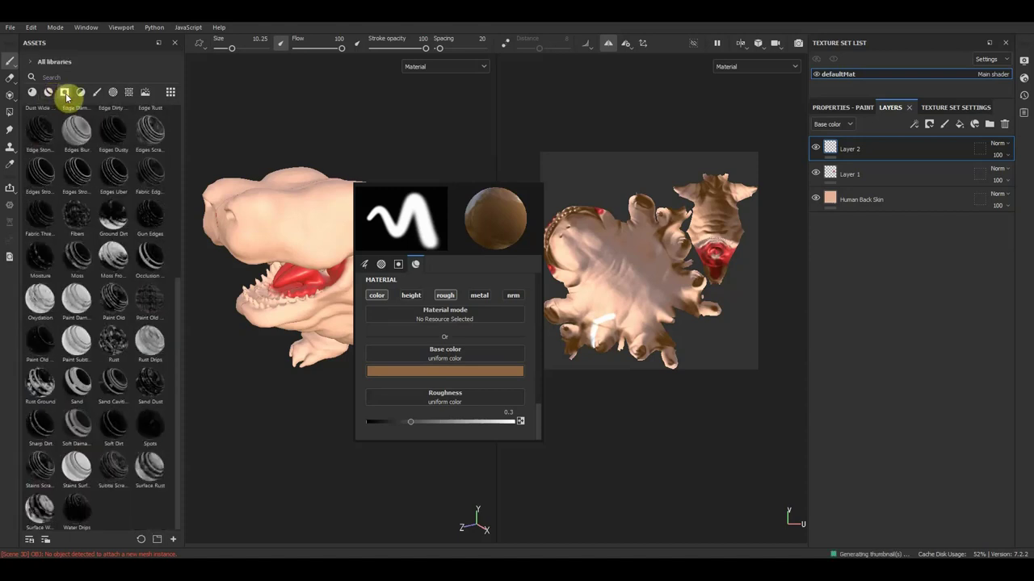
{"action": "left_click", "coordinate": [80, 94]}
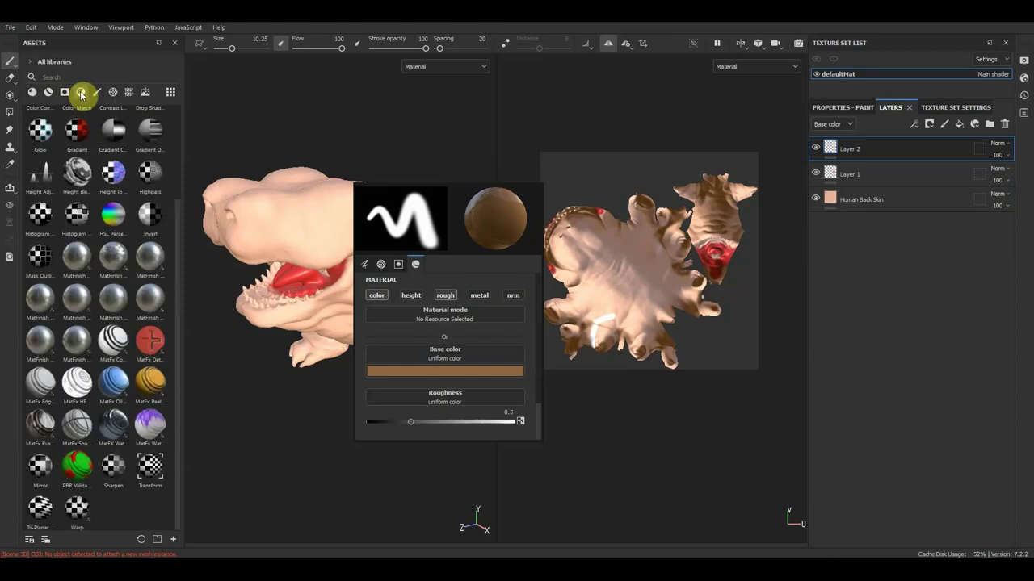
Scroll the Alphas list past Square and Stain and set the brush alpha to Skin Frog Dense
{"action": "left_click", "coordinate": [116, 95]}
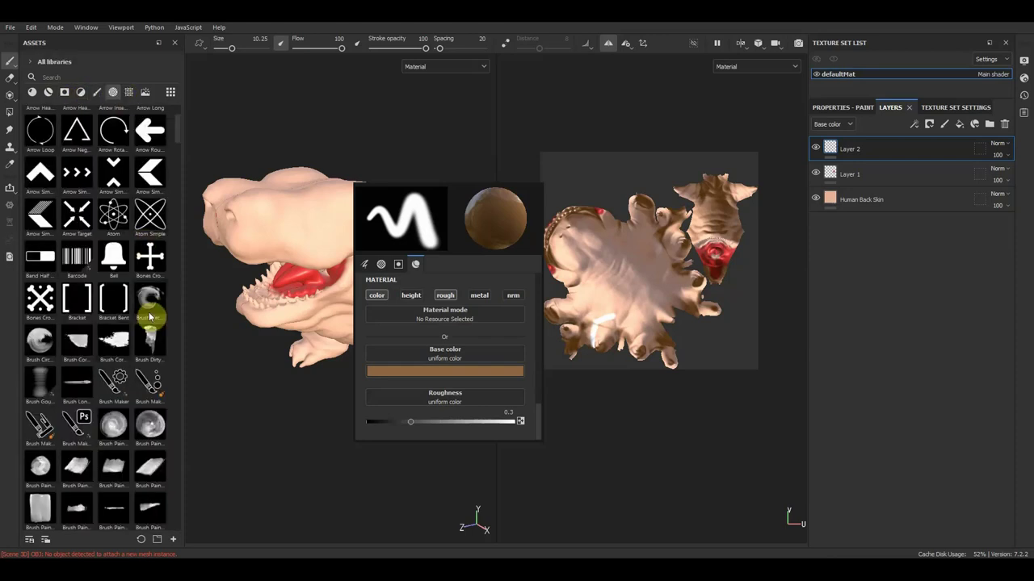
{"action": "scroll", "coordinate": [114, 327], "scroll_direction": "down", "scroll_amount": 5}
{"action": "scroll", "coordinate": [115, 327], "scroll_direction": "down", "scroll_amount": 5}
{"action": "scroll", "coordinate": [115, 271], "scroll_direction": "down", "scroll_amount": 5}
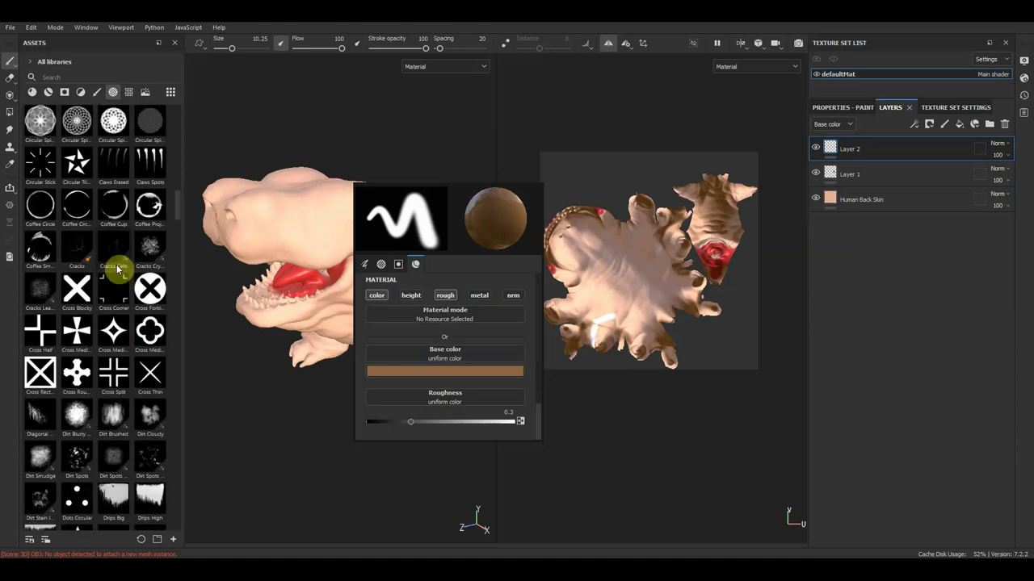
{"action": "scroll", "coordinate": [116, 271], "scroll_direction": "down", "scroll_amount": 5}
{"action": "scroll", "coordinate": [113, 275], "scroll_direction": "down", "scroll_amount": 5}
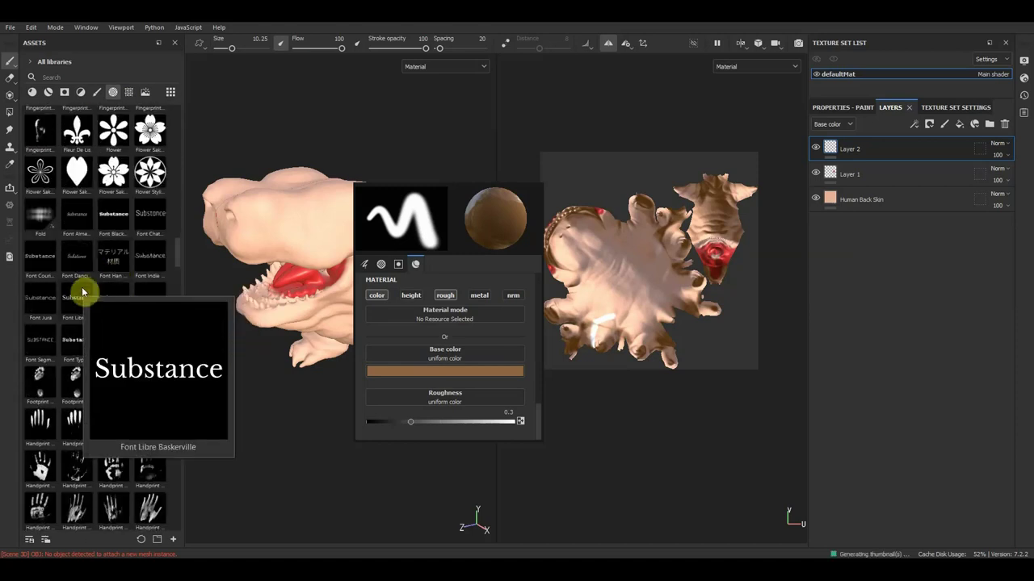
{"action": "scroll", "coordinate": [82, 289], "scroll_direction": "down", "scroll_amount": 5}
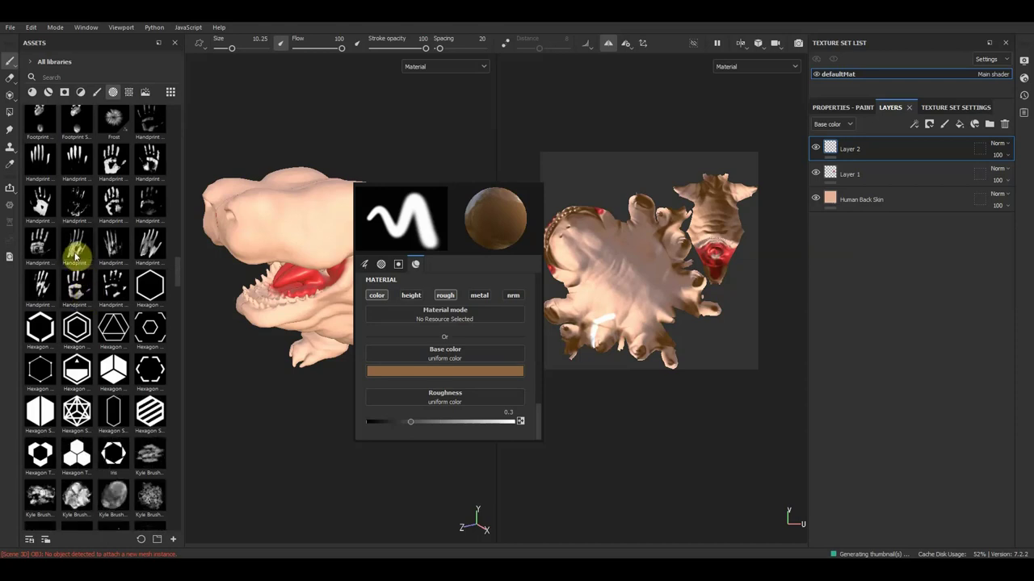
{"action": "scroll", "coordinate": [76, 258], "scroll_direction": "down", "scroll_amount": 4}
{"action": "scroll", "coordinate": [78, 267], "scroll_direction": "down", "scroll_amount": 6}
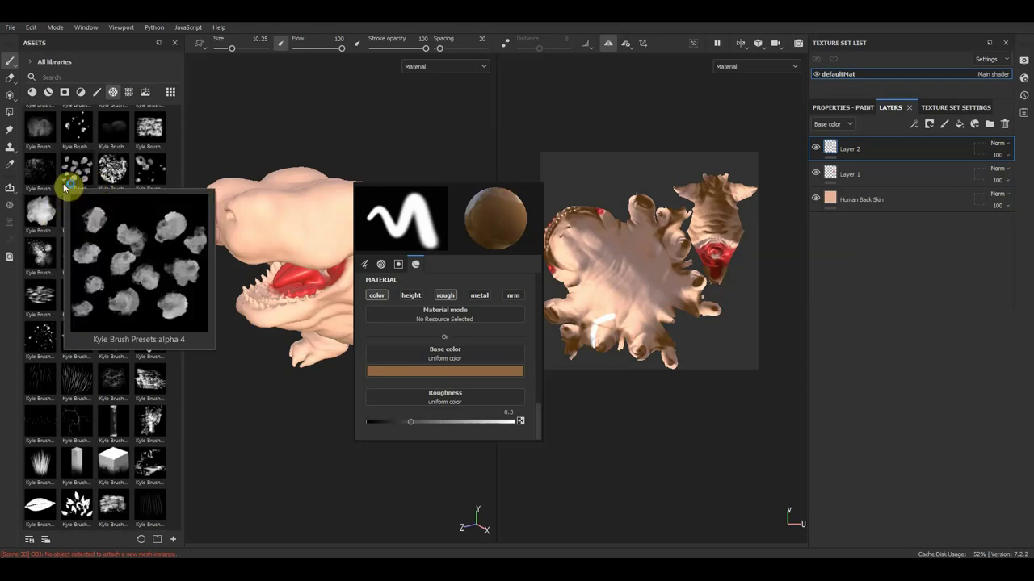
{"action": "scroll", "coordinate": [113, 308], "scroll_direction": "down", "scroll_amount": 3}
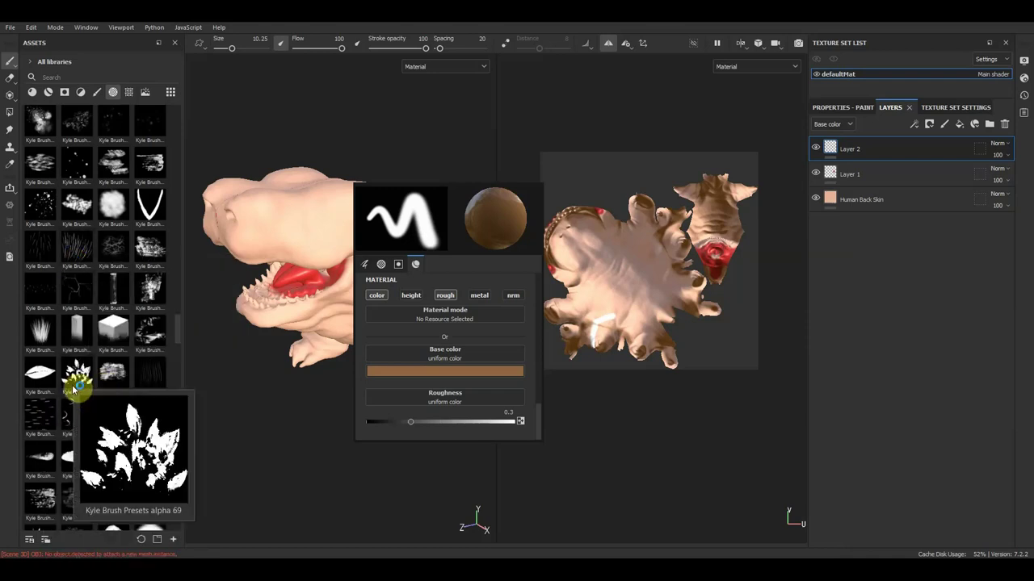
{"action": "scroll", "coordinate": [75, 388], "scroll_direction": "down", "scroll_amount": 5}
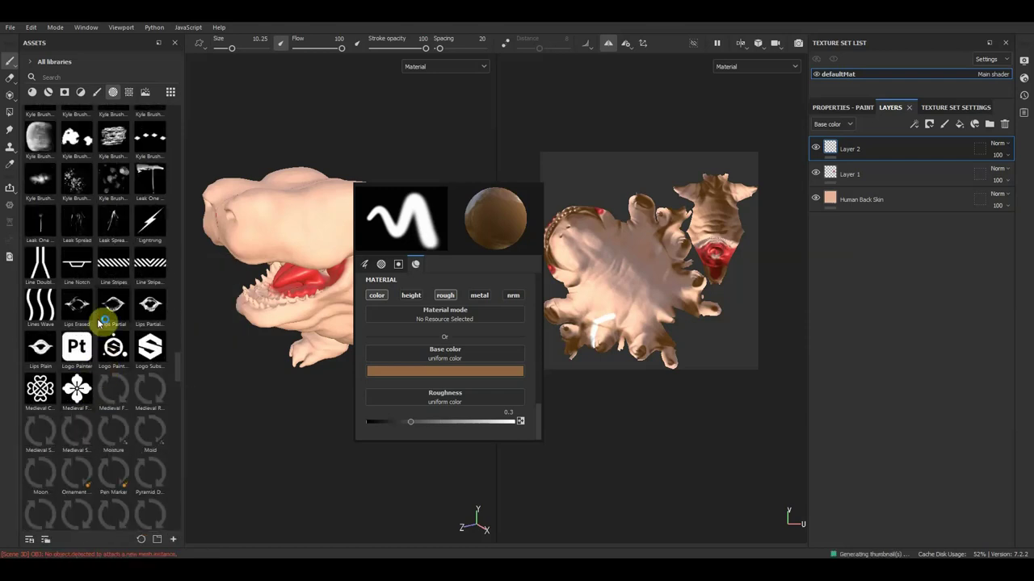
{"action": "scroll", "coordinate": [111, 364], "scroll_direction": "down", "scroll_amount": 5}
{"action": "scroll", "coordinate": [130, 323], "scroll_direction": "down", "scroll_amount": 5}
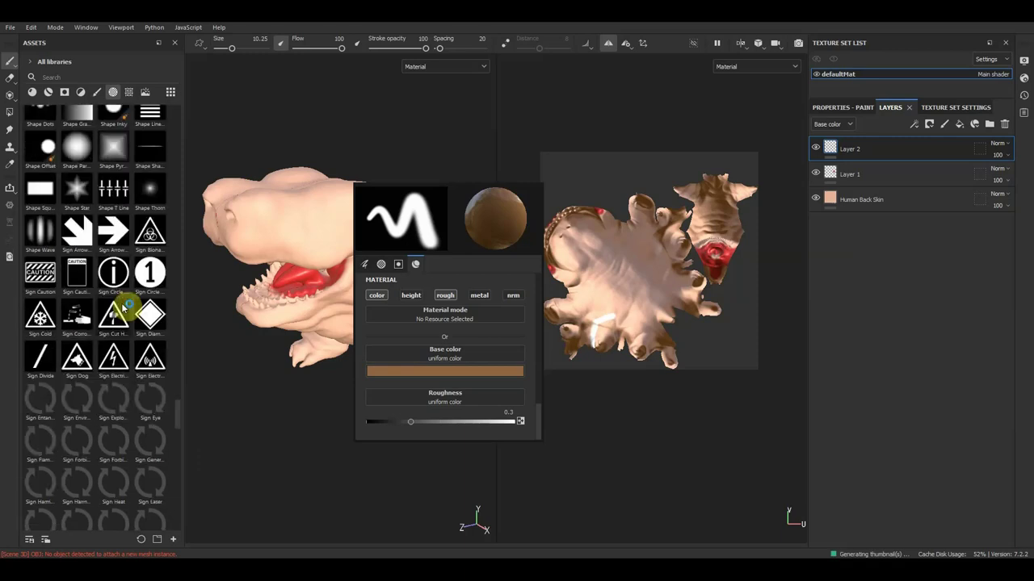
{"action": "scroll", "coordinate": [119, 355], "scroll_direction": "down", "scroll_amount": 5}
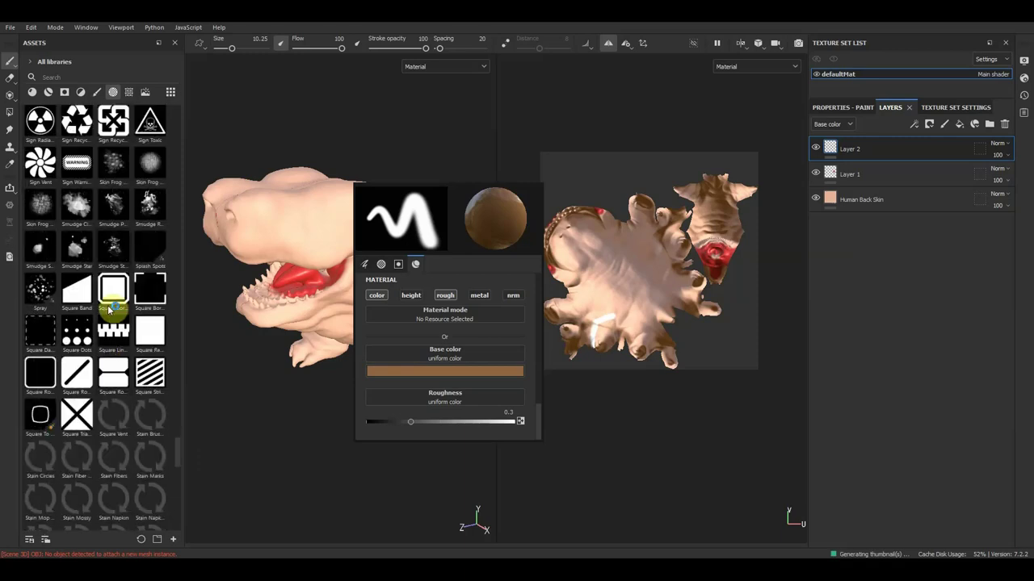
{"action": "left_click", "coordinate": [45, 213]}
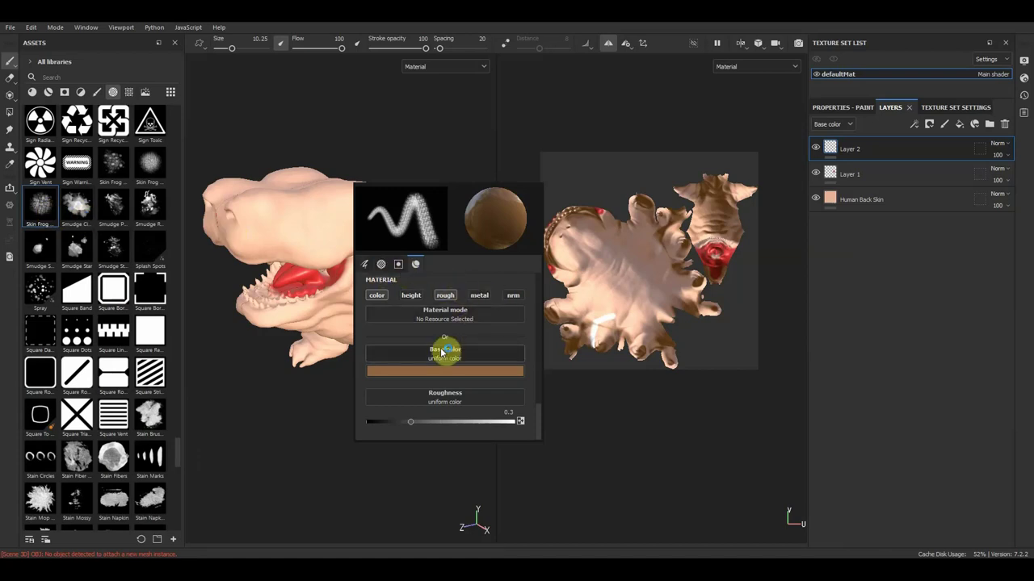
Adjust the Skin Frog Dense brush to size about 30.5, flow 64 and stroke opacity 79
{"action": "left_click", "coordinate": [399, 268]}
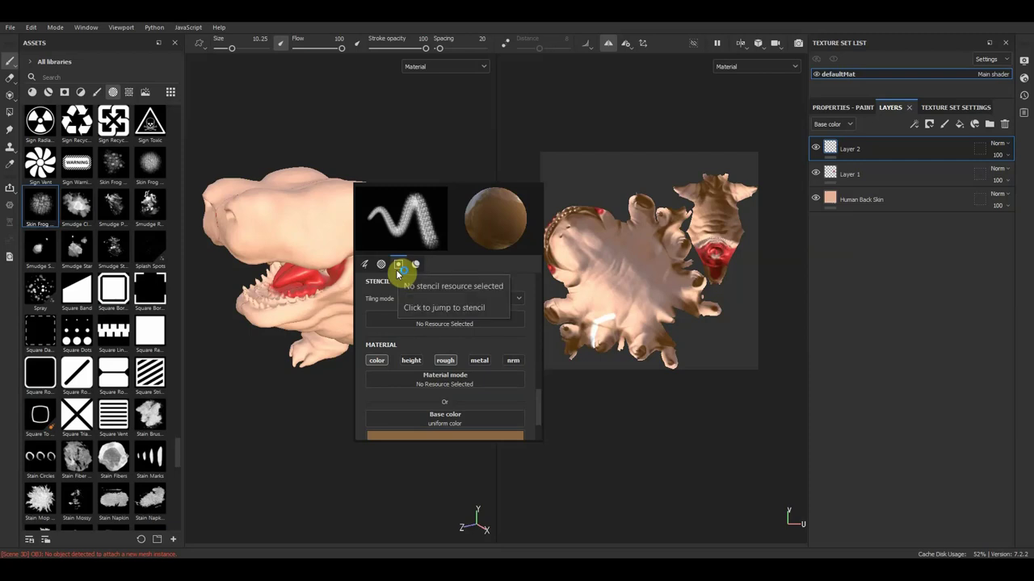
{"action": "scroll", "coordinate": [452, 382], "scroll_direction": "up", "scroll_amount": 3}
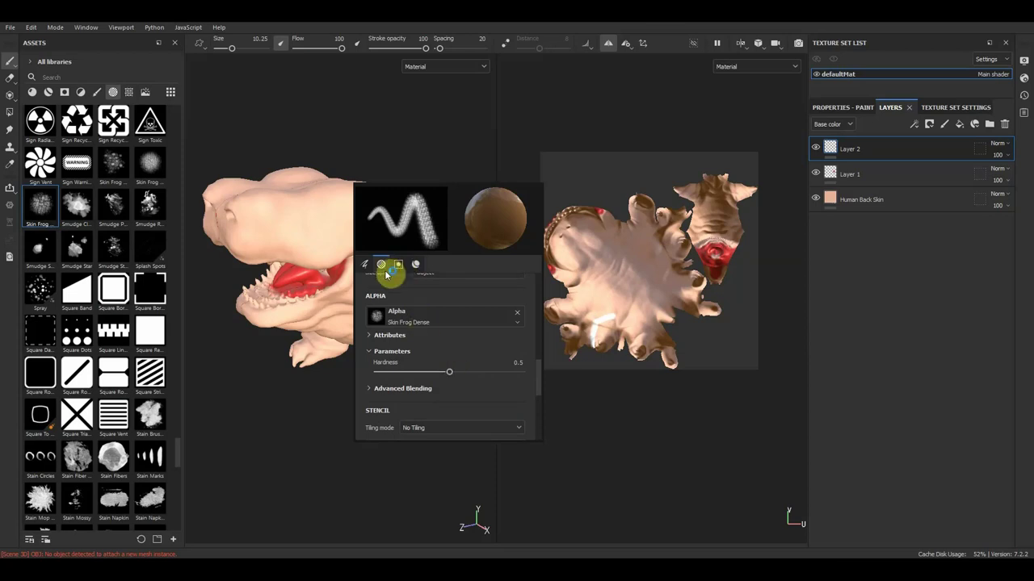
{"action": "scroll", "coordinate": [417, 303], "scroll_direction": "up", "scroll_amount": 5}
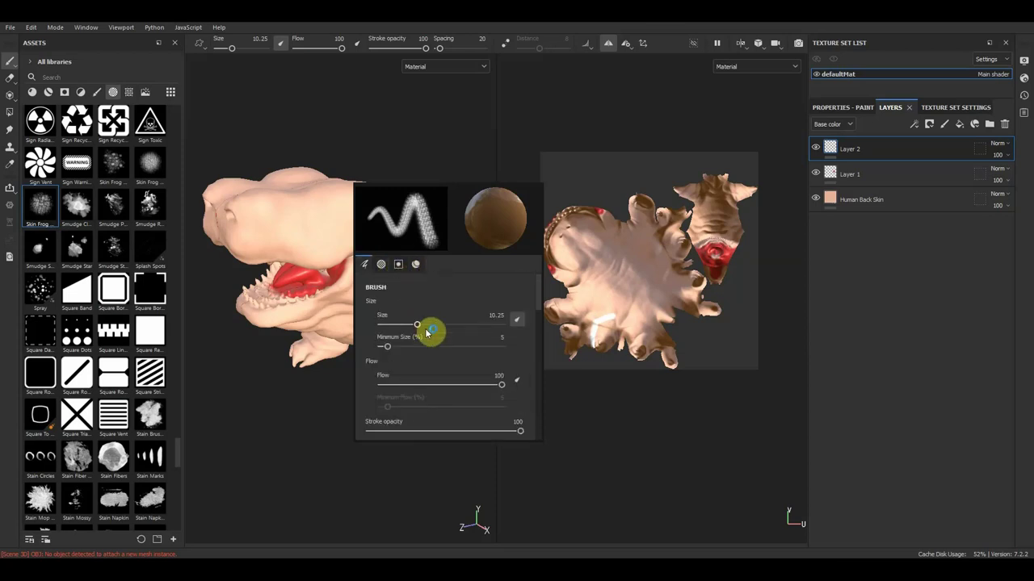
{"action": "left_click_drag", "start_coordinate": [420, 327], "coordinate": [446, 337]}
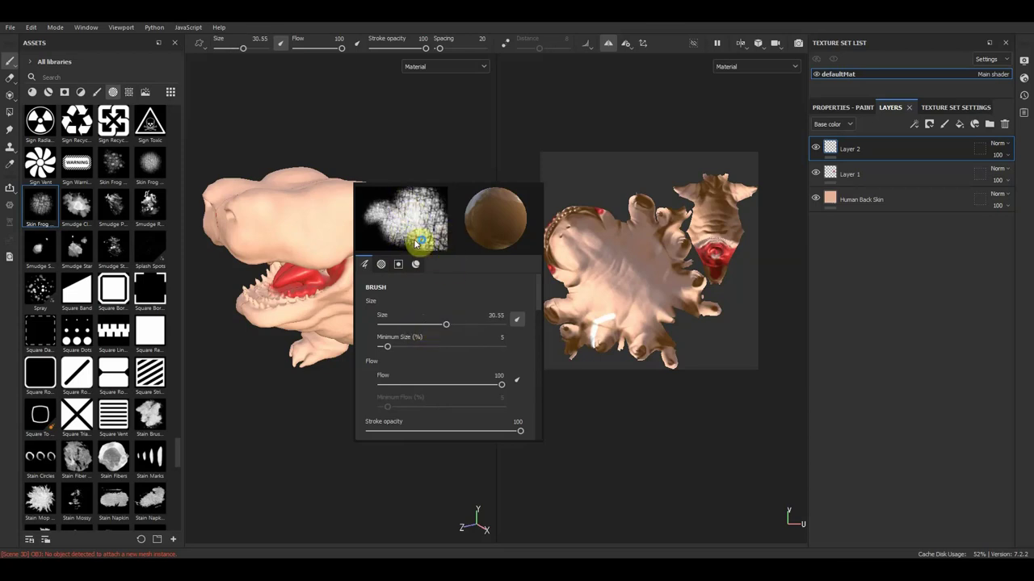
{"action": "left_click_drag", "start_coordinate": [483, 392], "coordinate": [457, 388]}
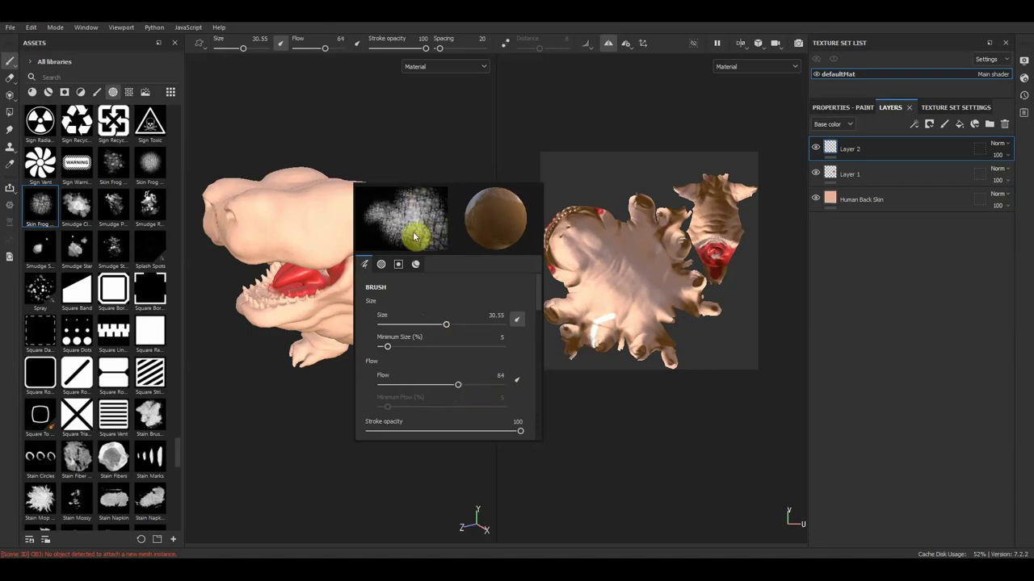
{"action": "scroll", "coordinate": [469, 411], "scroll_direction": "down", "scroll_amount": 2}
{"action": "left_click_drag", "start_coordinate": [522, 369], "coordinate": [490, 368]}
{"action": "mouse_move", "coordinate": [311, 214]}
{"action": "left_mouse_down"}
{"action": "mouse_move", "coordinate": [312, 227]}
{"action": "mouse_move", "coordinate": [346, 231]}
{"action": "mouse_move", "coordinate": [358, 212]}
{"action": "mouse_move", "coordinate": [264, 218]}
{"action": "mouse_move", "coordinate": [350, 230]}
{"action": "mouse_move", "coordinate": [397, 272]}
{"action": "mouse_move", "coordinate": [342, 299]}
{"action": "mouse_move", "coordinate": [377, 311]}
{"action": "mouse_move", "coordinate": [428, 261]}
{"action": "mouse_move", "coordinate": [434, 277]}
{"action": "mouse_move", "coordinate": [439, 231]}
{"action": "mouse_move", "coordinate": [452, 317]}
{"action": "mouse_move", "coordinate": [329, 420]}
{"action": "mouse_move", "coordinate": [295, 414]}
{"action": "mouse_move", "coordinate": [203, 436]}
{"action": "mouse_move", "coordinate": [397, 299]}
{"action": "mouse_move", "coordinate": [334, 242]}
{"action": "mouse_move", "coordinate": [270, 207]}
{"action": "left_mouse_up"}
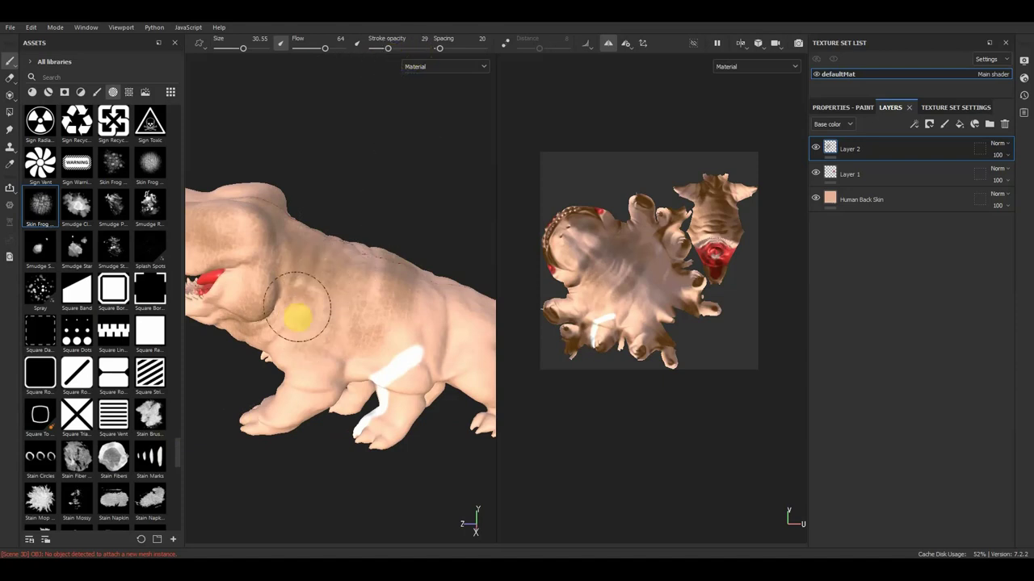
Paint frog-skin texture on the shoulder, leg and cheek, raising stroke opacity to 72
{"action": "left_click_drag", "start_coordinate": [304, 323], "coordinate": [311, 305]}
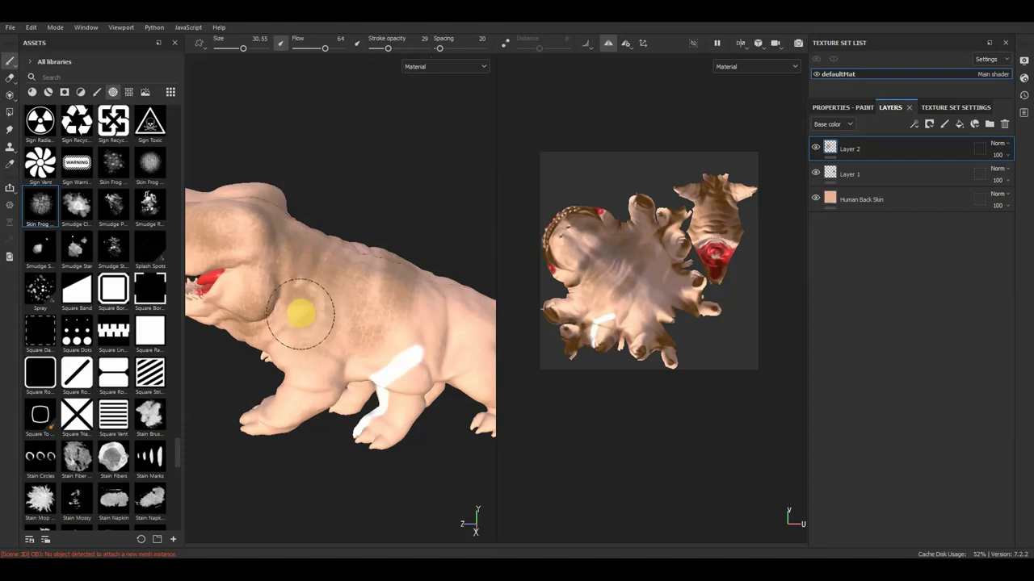
{"action": "left_click_drag", "start_coordinate": [388, 48], "coordinate": [410, 50]}
{"action": "mouse_move", "coordinate": [404, 339]}
{"action": "left_mouse_down"}
{"action": "mouse_move", "coordinate": [383, 383]}
{"action": "mouse_move", "coordinate": [277, 380]}
{"action": "mouse_move", "coordinate": [281, 346]}
{"action": "mouse_move", "coordinate": [269, 313]}
{"action": "left_mouse_up"}
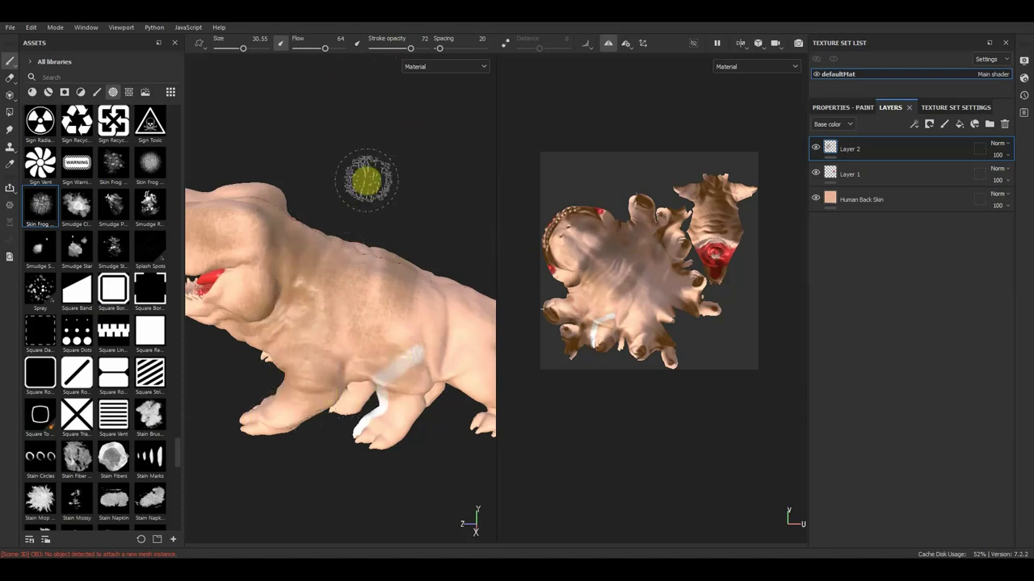
{"action": "left_click_drag", "start_coordinate": [365, 198], "coordinate": [427, 203], "text": "alt"}
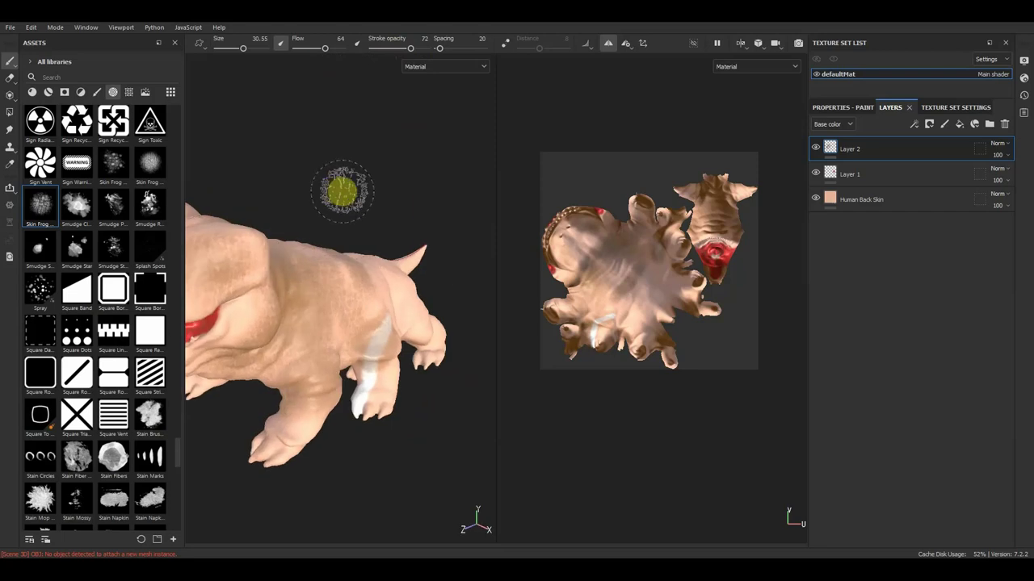
{"action": "left_click_drag", "start_coordinate": [342, 185], "coordinate": [457, 181], "text": "alt"}
{"action": "mouse_move", "coordinate": [358, 258]}
{"action": "left_mouse_down"}
{"action": "mouse_move", "coordinate": [277, 253]}
{"action": "mouse_move", "coordinate": [289, 237]}
{"action": "mouse_move", "coordinate": [321, 343]}
{"action": "left_mouse_up"}
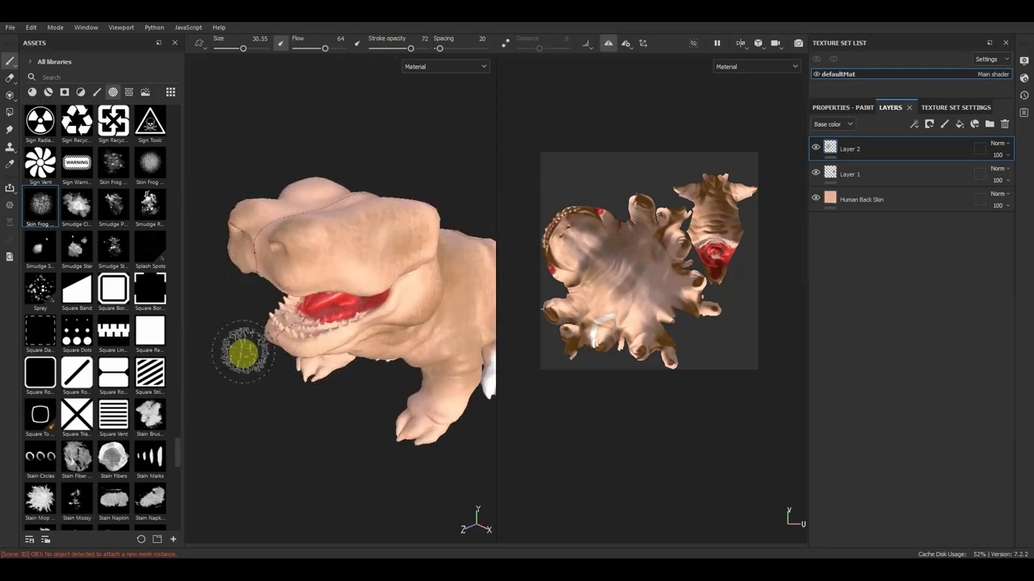
Orbit and zoom out to inspect the whole dinosaur from front and side
{"action": "left_click_drag", "start_coordinate": [299, 415], "coordinate": [259, 369], "text": "alt"}
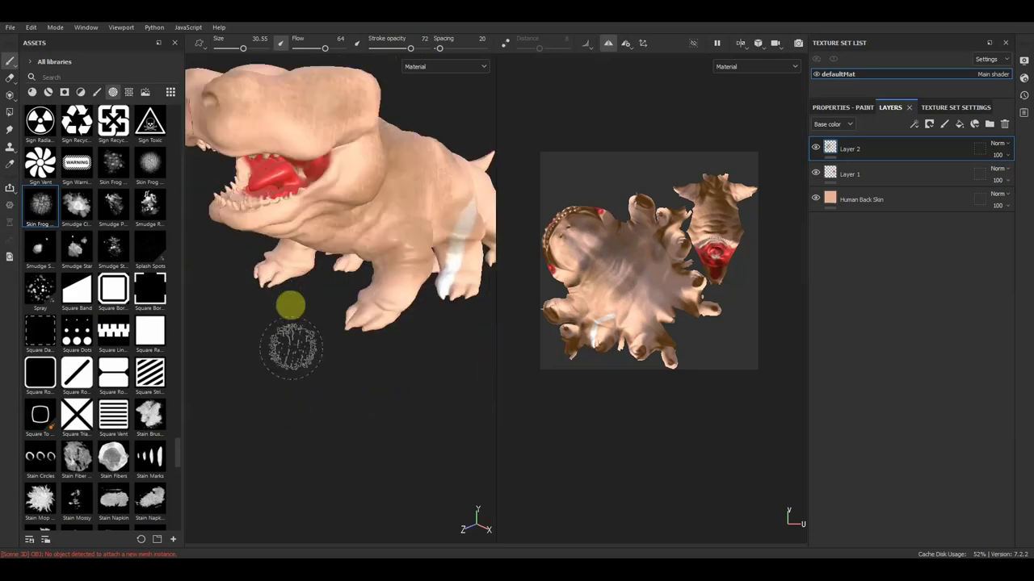
{"action": "left_click_drag", "start_coordinate": [302, 343], "coordinate": [302, 217], "text": "alt"}
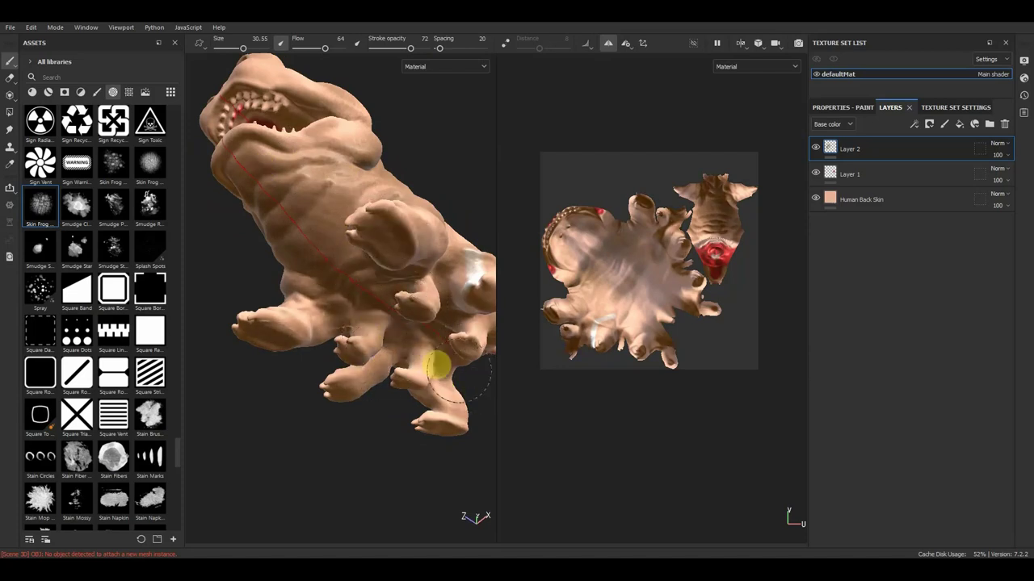
{"action": "mouse_move", "coordinate": [300, 369]}
{"action": "left_mouse_down", "text": "alt"}
{"action": "mouse_move", "coordinate": [282, 453]}
{"action": "mouse_move", "coordinate": [299, 498]}
{"action": "mouse_move", "coordinate": [359, 396]}
{"action": "left_mouse_up", "text": "alt"}
{"action": "right_click_drag", "start_coordinate": [359, 396], "coordinate": [358, 480], "text": "alt"}
{"action": "left_click_drag", "start_coordinate": [357, 479], "coordinate": [380, 415], "text": "alt"}
{"action": "right_click_drag", "start_coordinate": [380, 416], "coordinate": [369, 444], "text": "alt"}
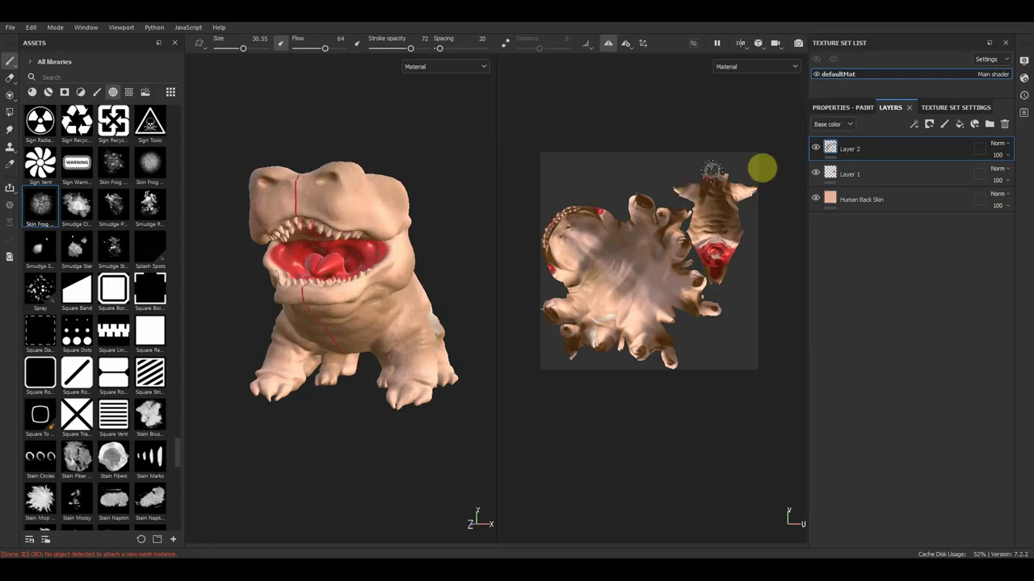
{"action": "mouse_move", "coordinate": [461, 261]}
{"action": "left_mouse_down", "text": "alt"}
{"action": "mouse_move", "coordinate": [414, 271]}
{"action": "mouse_move", "coordinate": [464, 227]}
{"action": "left_mouse_up", "text": "alt"}
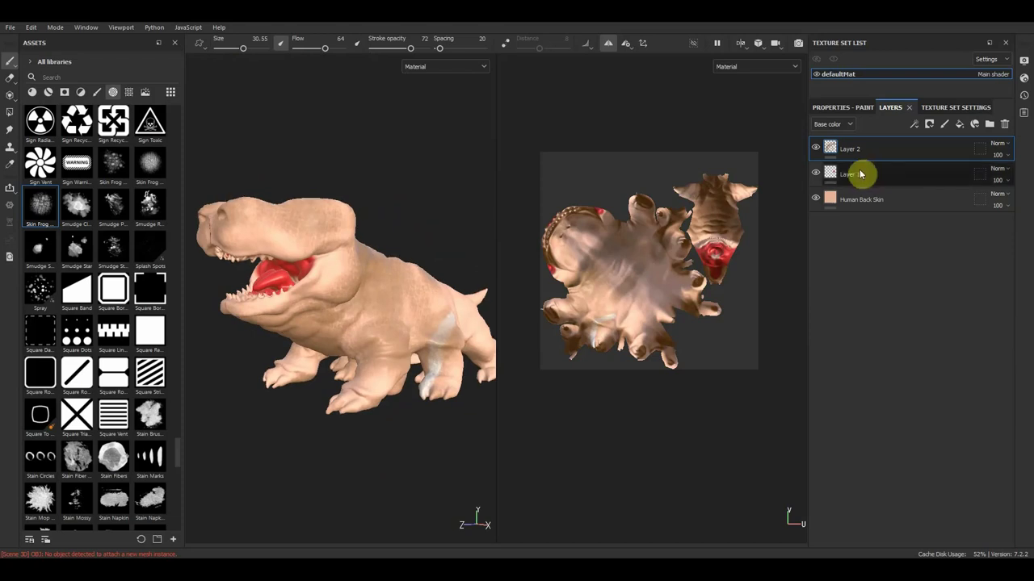
Add a new paint layer, Layer 3, and drag it to the top of the stack above Layer 2
{"action": "left_click", "coordinate": [898, 173]}
{"action": "left_click", "coordinate": [899, 149]}
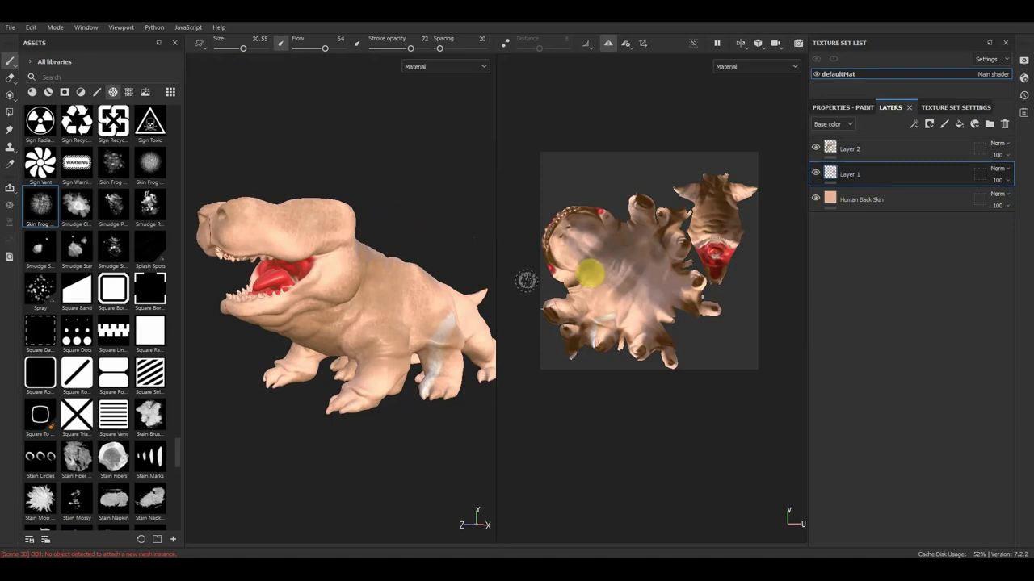
{"action": "scroll", "coordinate": [416, 292], "scroll_direction": "up", "scroll_amount": 2}
{"action": "left_click_drag", "start_coordinate": [399, 212], "coordinate": [460, 209], "text": "alt"}
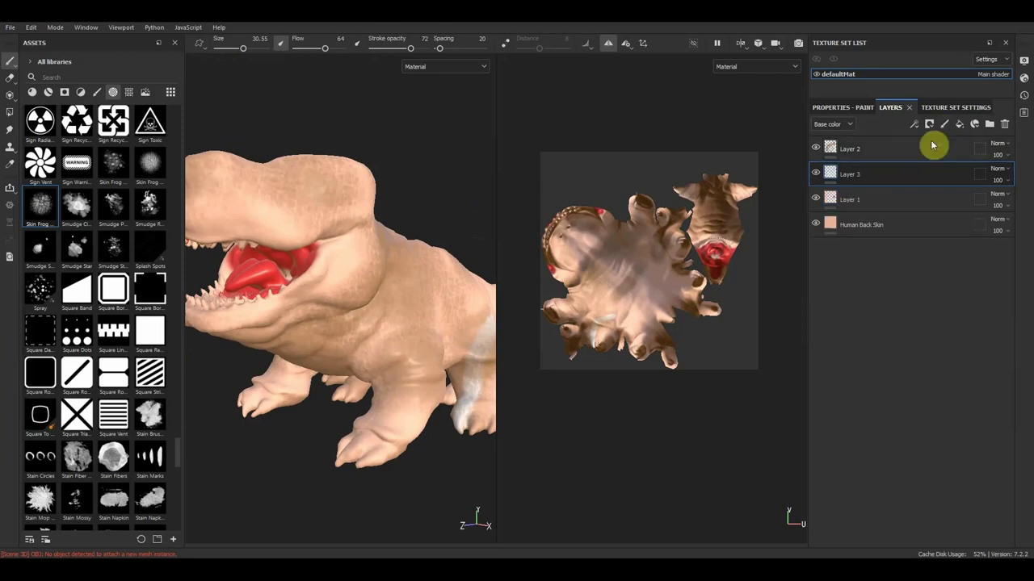
{"action": "left_click_drag", "start_coordinate": [912, 174], "coordinate": [906, 145]}
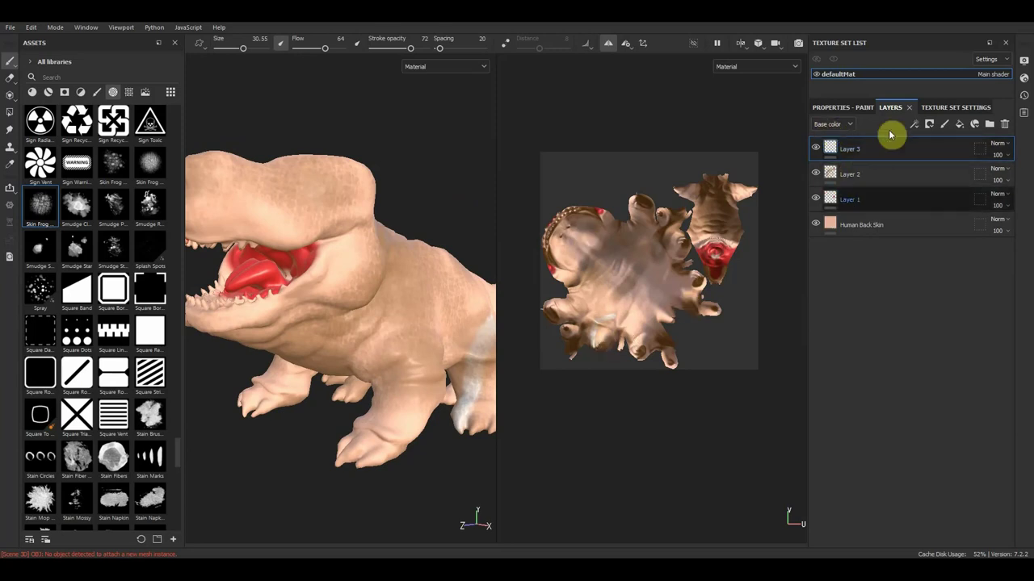
{"action": "right_click", "coordinate": [276, 329]}
{"action": "left_click_drag", "start_coordinate": [276, 327], "coordinate": [350, 355], "text": "alt"}
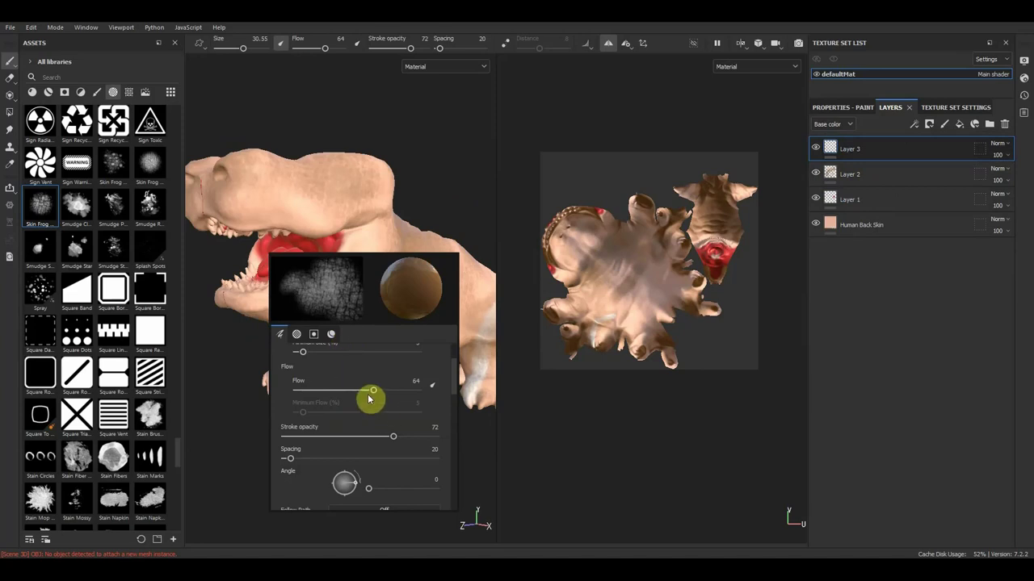
Remove the Skin Frog Dense alpha from the brush and set its base colour to pink df1c81
{"action": "scroll", "coordinate": [428, 411], "scroll_direction": "down", "scroll_amount": 2}
{"action": "scroll", "coordinate": [428, 412], "scroll_direction": "down", "scroll_amount": 2}
{"action": "mouse_move", "coordinate": [367, 411]}
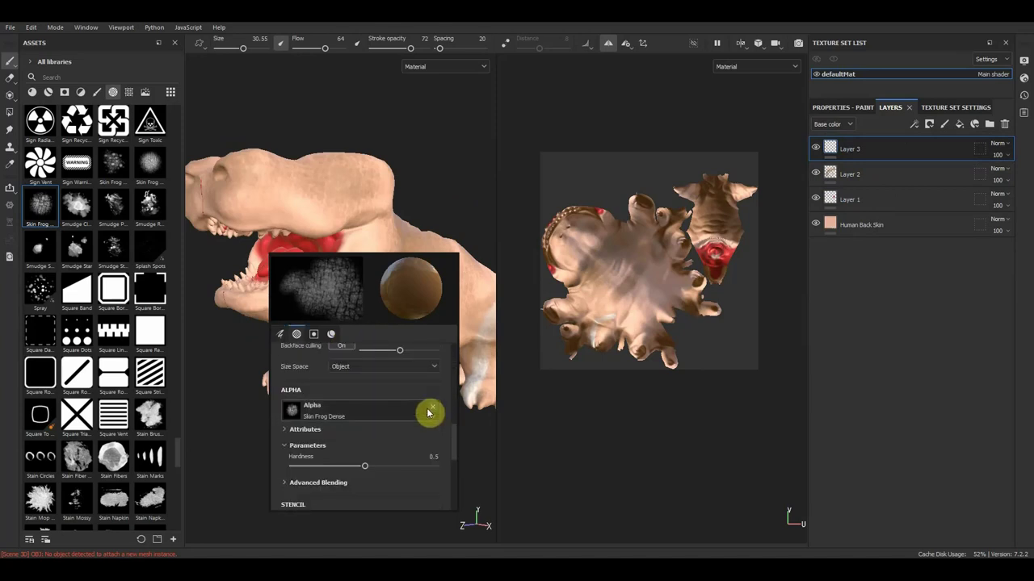
{"action": "left_click", "coordinate": [431, 409]}
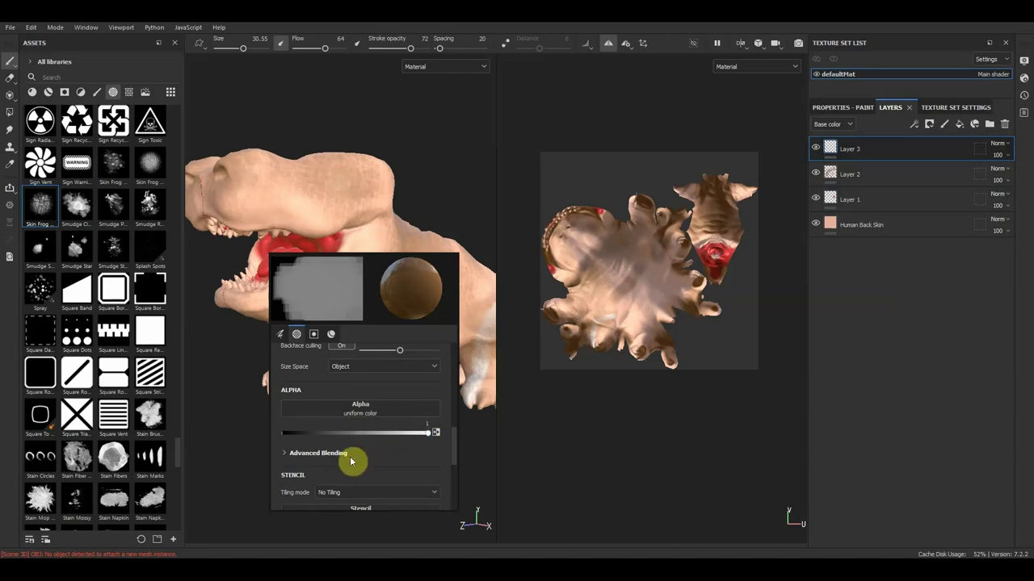
{"action": "scroll", "coordinate": [375, 439], "scroll_direction": "down", "scroll_amount": 3}
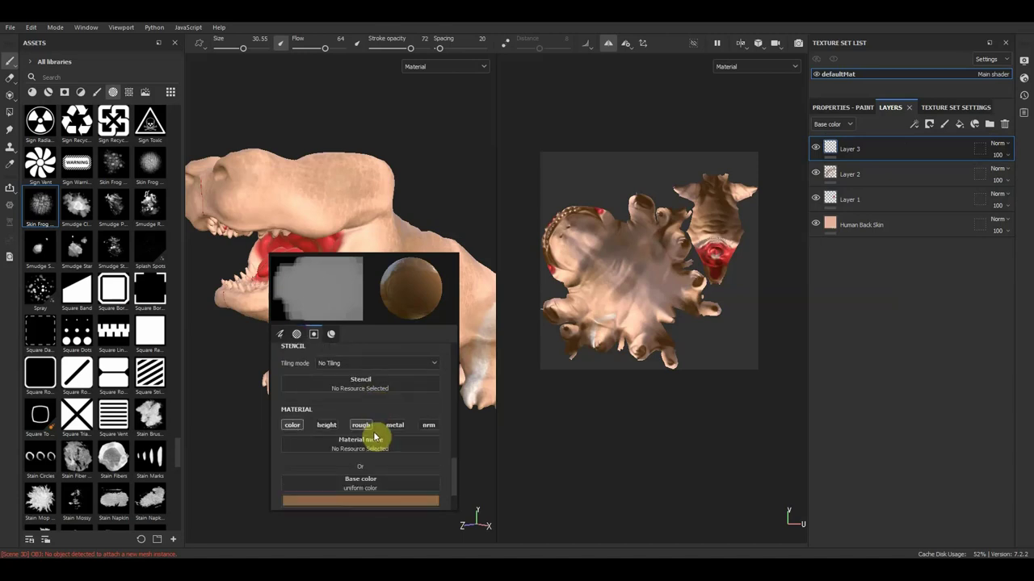
{"action": "scroll", "coordinate": [374, 442], "scroll_direction": "down", "scroll_amount": 2}
{"action": "left_click", "coordinate": [383, 442]}
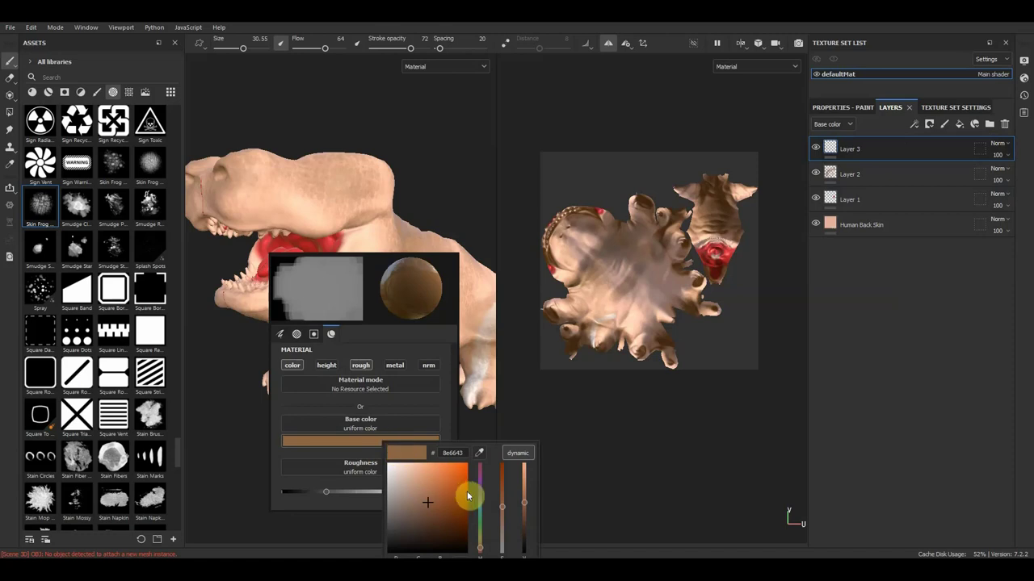
{"action": "left_click_drag", "start_coordinate": [504, 483], "coordinate": [465, 496]}
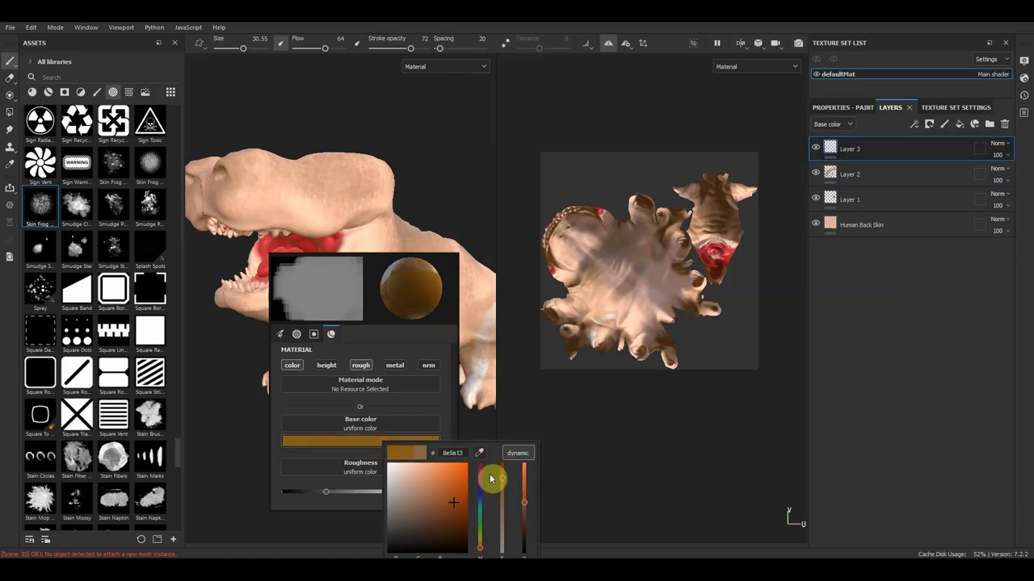
{"action": "left_click", "coordinate": [480, 468]}
{"action": "left_click", "coordinate": [457, 476]}
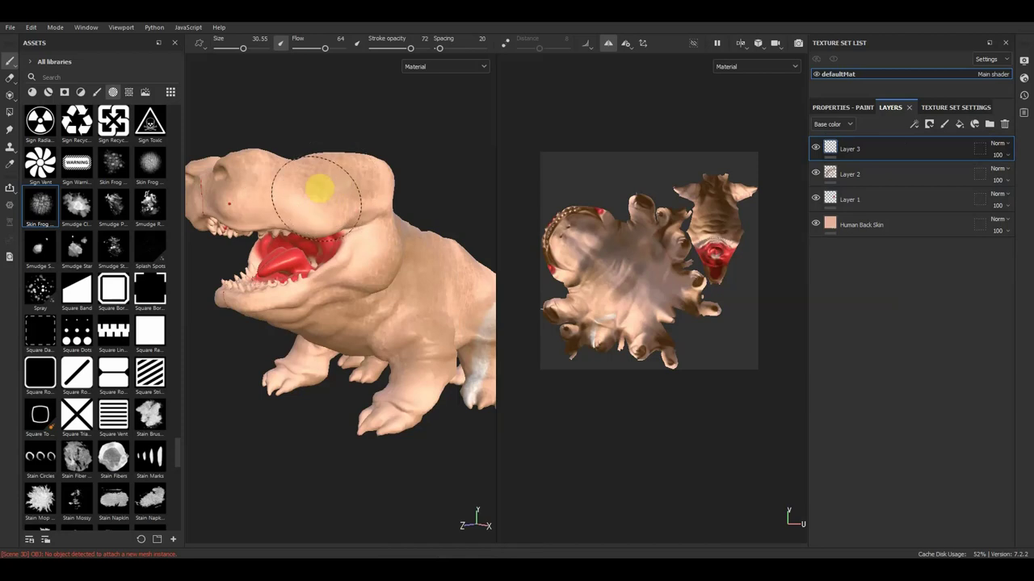
Undo a trial pink stroke, then lower stroke opacity to 43 and shrink the brush to about 9
{"action": "left_click_drag", "start_coordinate": [317, 197], "coordinate": [358, 235]}
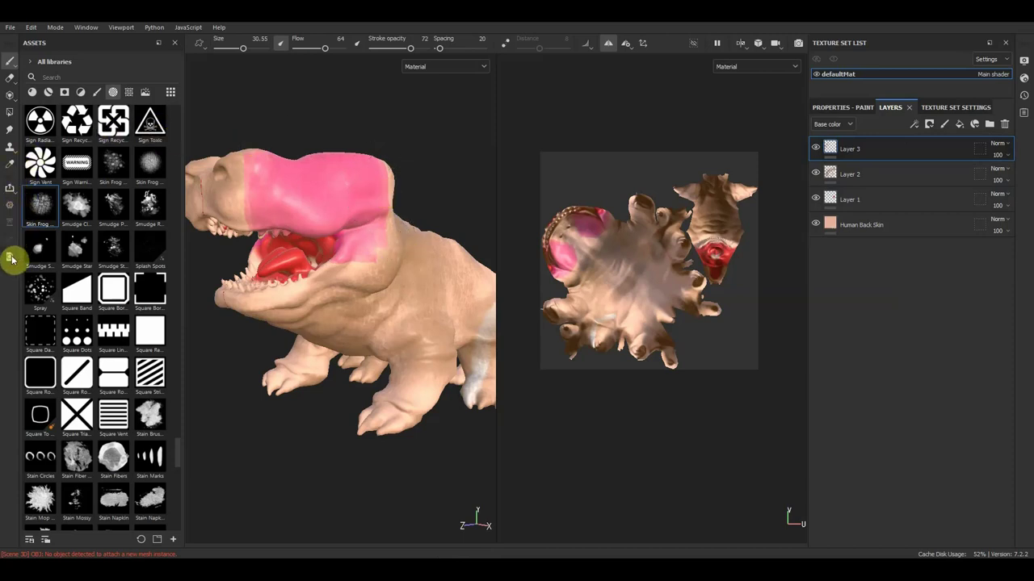
{"action": "key", "text": "ctrl+z"}
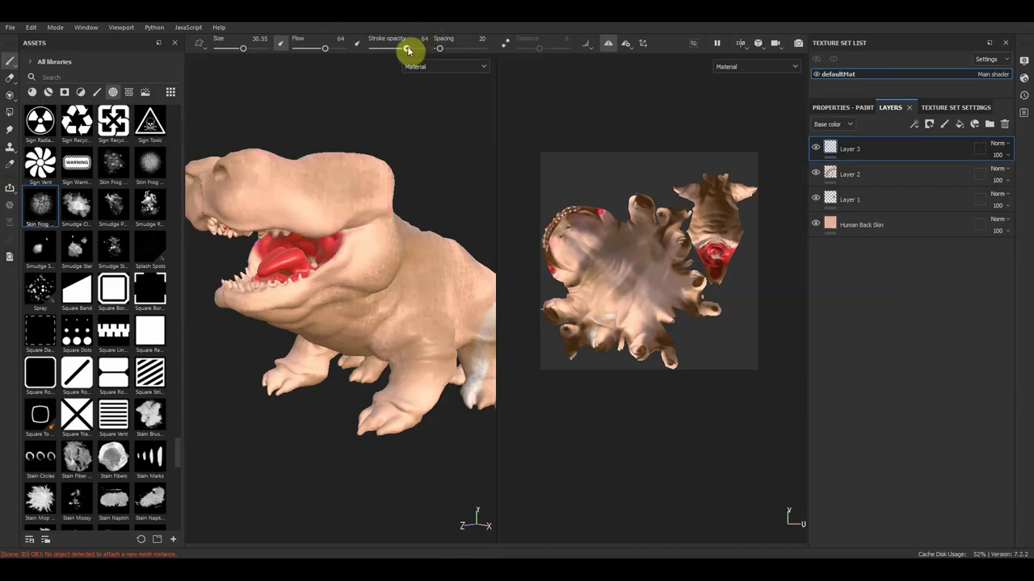
{"action": "left_click_drag", "start_coordinate": [397, 51], "coordinate": [394, 51]}
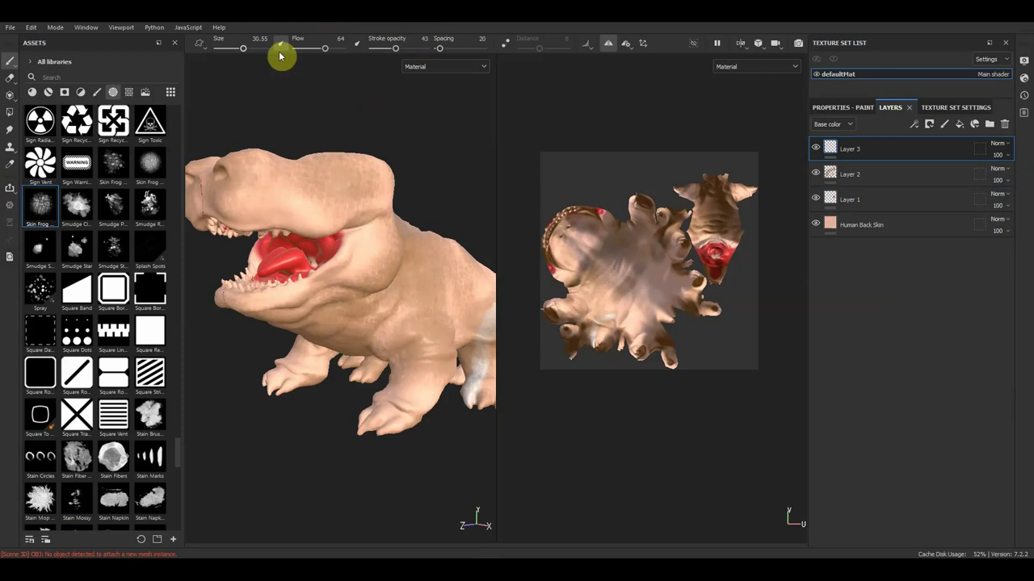
{"action": "left_click_drag", "start_coordinate": [259, 65], "coordinate": [230, 75]}
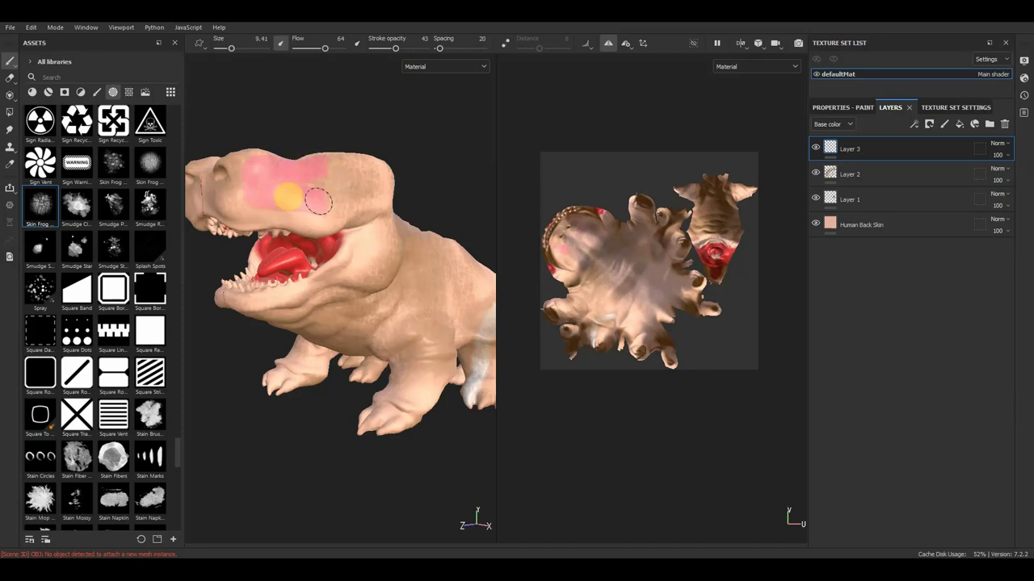
Paint pink patches on the head, cheek, neck, shoulder and front leg, then add a new paint layer
{"action": "left_click_drag", "start_coordinate": [257, 178], "coordinate": [242, 198]}
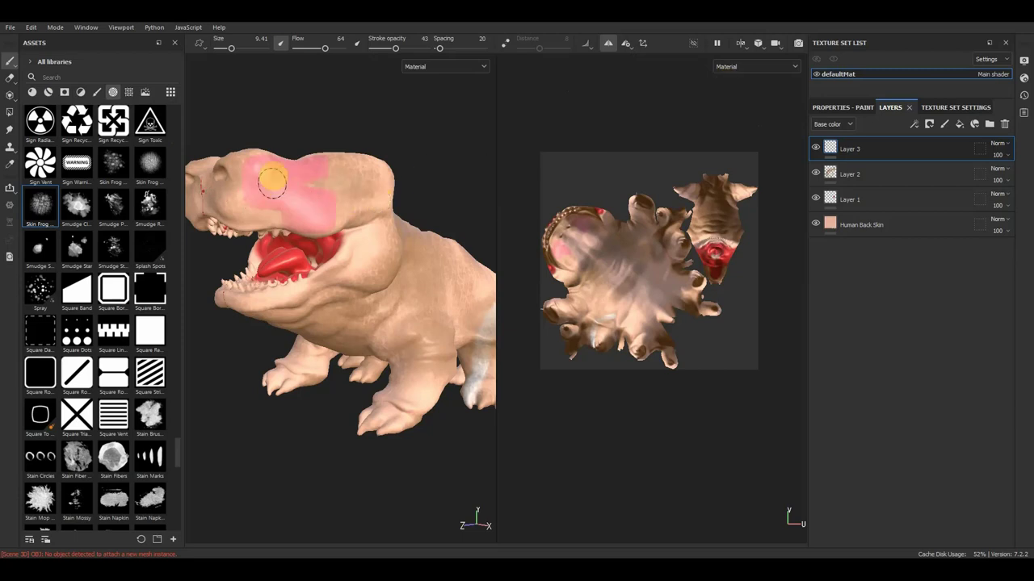
{"action": "left_click_drag", "start_coordinate": [316, 196], "coordinate": [384, 230]}
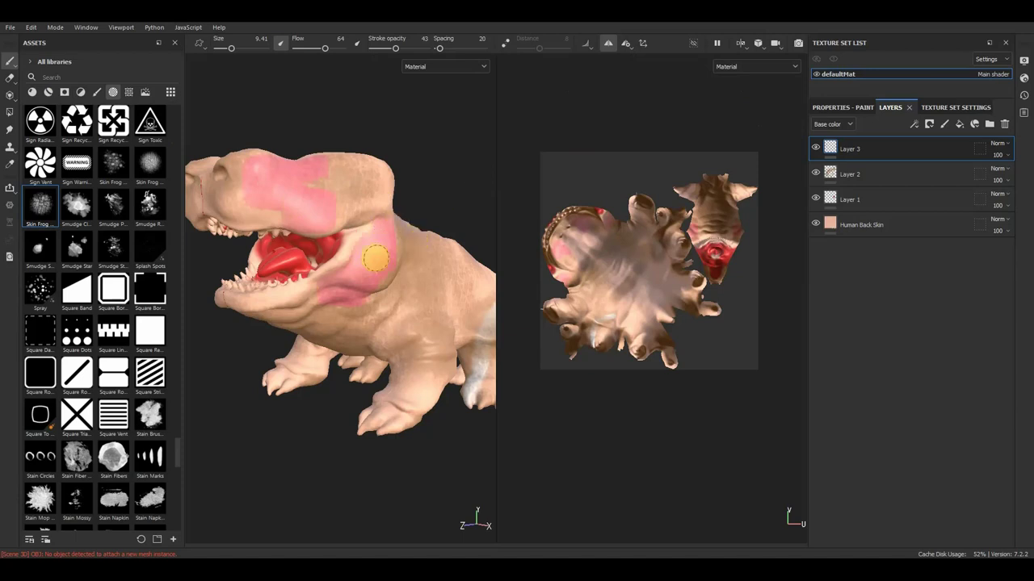
{"action": "left_click_drag", "start_coordinate": [414, 277], "coordinate": [424, 361]}
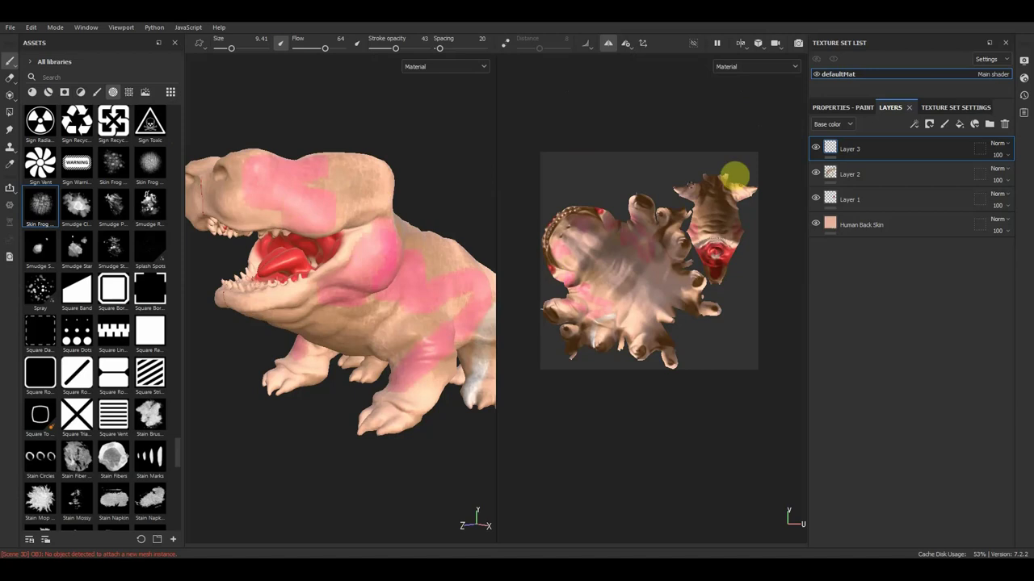
{"action": "left_click", "coordinate": [945, 124]}
Confirm Layer 4's name and change the brush base colour from pink to blue
{"action": "left_click", "coordinate": [859, 148]}
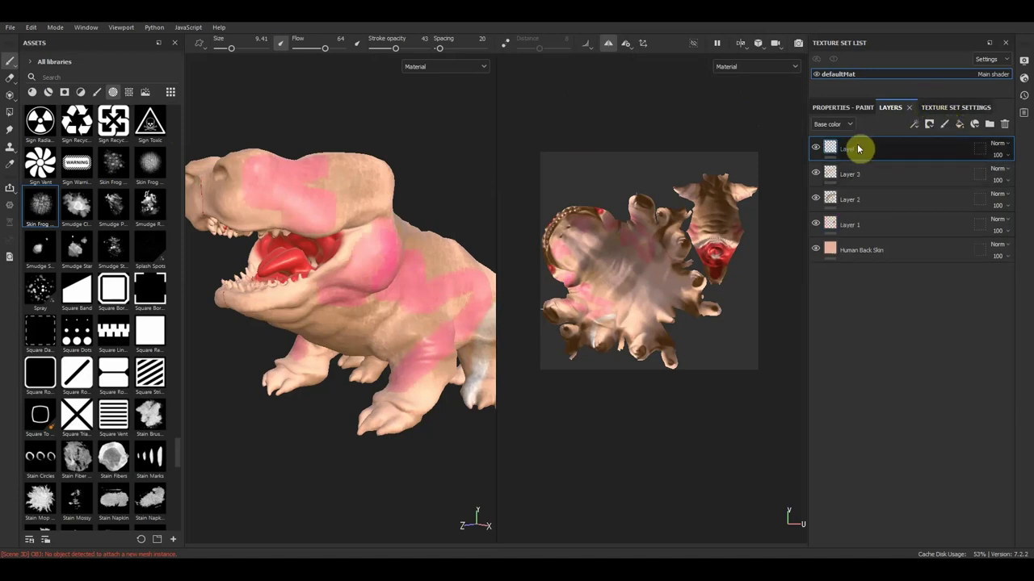
{"action": "key", "text": "Return"}
{"action": "left_click", "coordinate": [370, 66]}
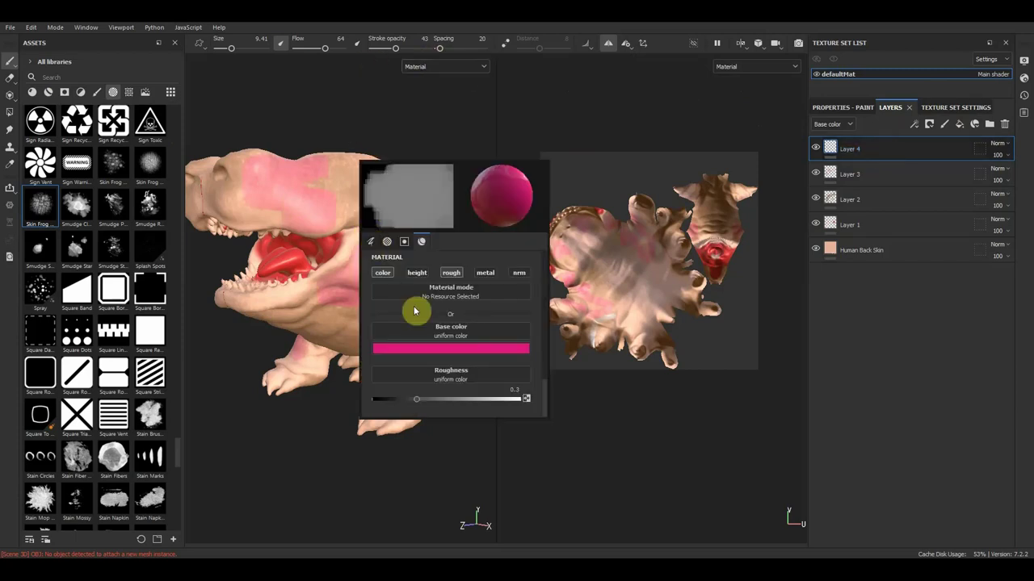
{"action": "left_click", "coordinate": [439, 347]}
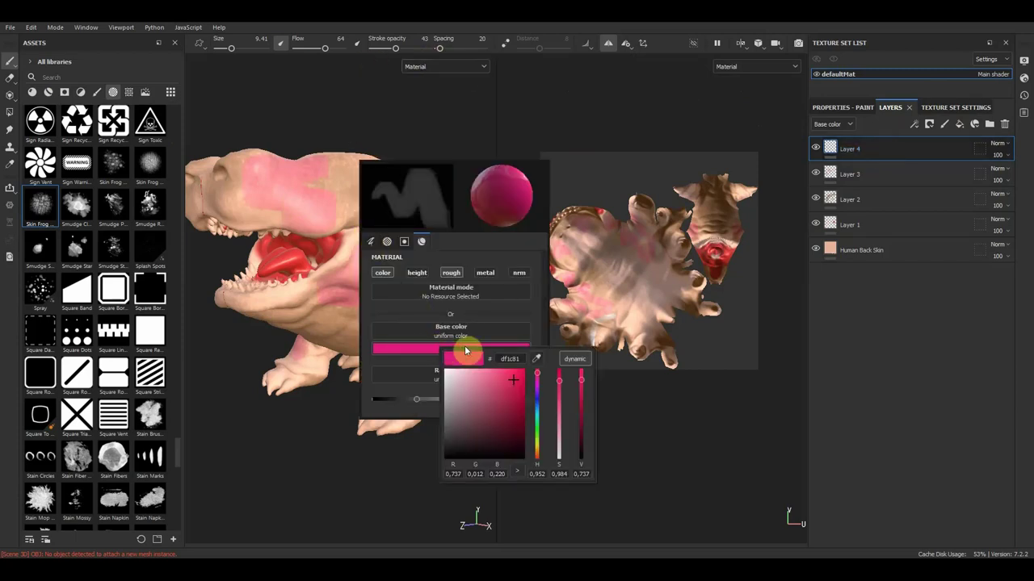
{"action": "left_click", "coordinate": [541, 397]}
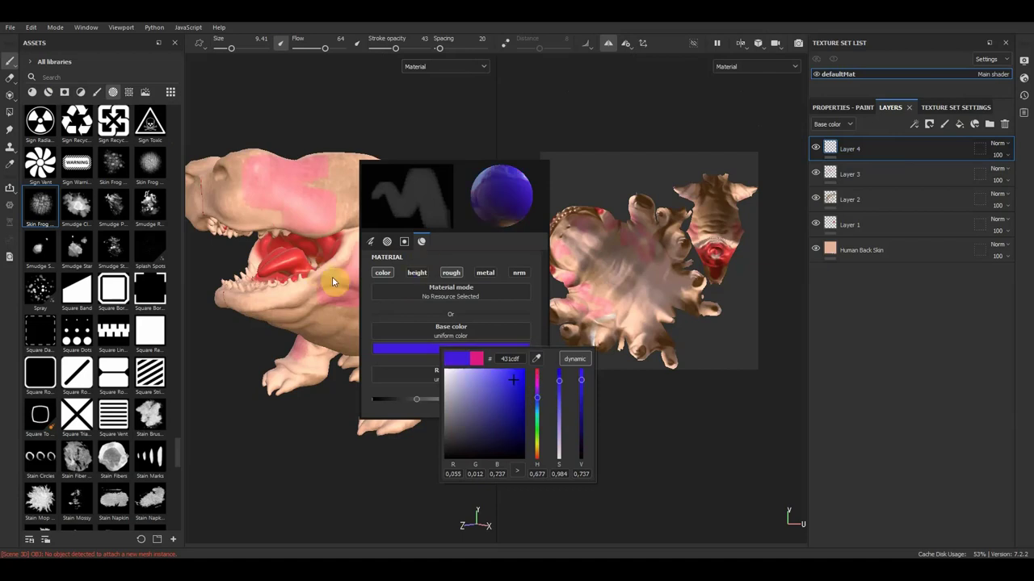
Paint purple over the creature's head, snout and neck, then move Layer 3 above Layer 4
{"action": "mouse_move", "coordinate": [331, 319]}
{"action": "left_mouse_down"}
{"action": "mouse_move", "coordinate": [343, 252]}
{"action": "mouse_move", "coordinate": [415, 192]}
{"action": "left_mouse_up"}
{"action": "mouse_move", "coordinate": [363, 275]}
{"action": "left_mouse_down"}
{"action": "mouse_move", "coordinate": [459, 257]}
{"action": "mouse_move", "coordinate": [363, 339]}
{"action": "mouse_move", "coordinate": [491, 324]}
{"action": "mouse_move", "coordinate": [459, 358]}
{"action": "left_mouse_up"}
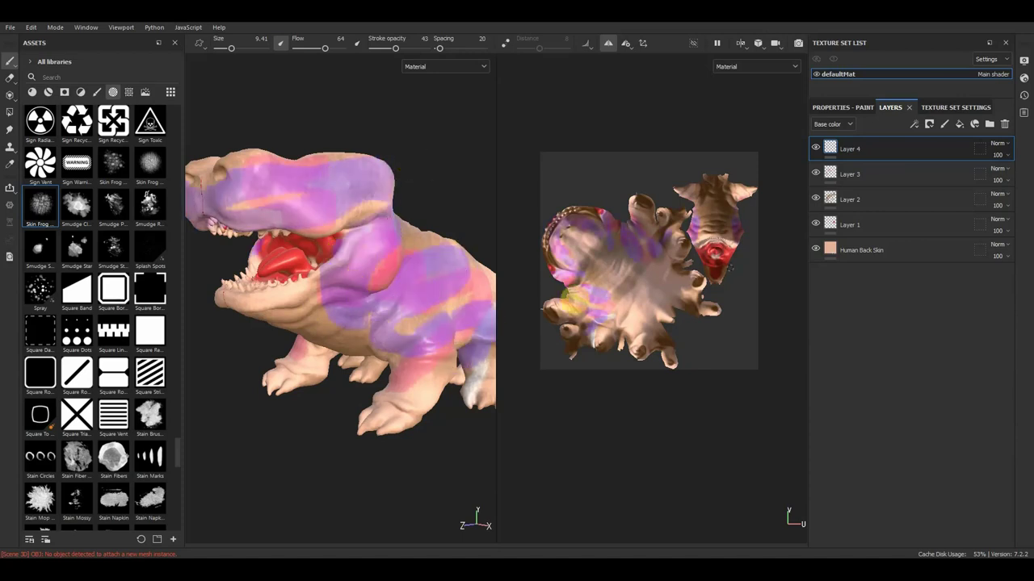
{"action": "mouse_move", "coordinate": [828, 188]}
{"action": "left_mouse_down"}
{"action": "mouse_move", "coordinate": [920, 176]}
{"action": "mouse_move", "coordinate": [909, 137]}
{"action": "left_mouse_up"}
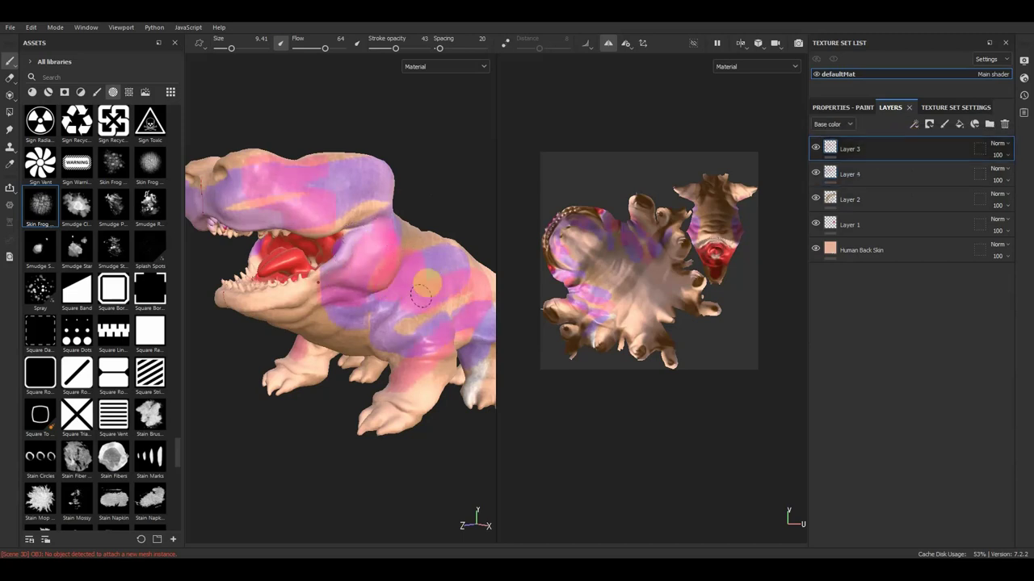
Lower Layer 3's opacity to 56, view the creature from the front, and add a fill layer on top
{"action": "left_click_drag", "start_coordinate": [331, 423], "coordinate": [342, 429], "text": "alt"}
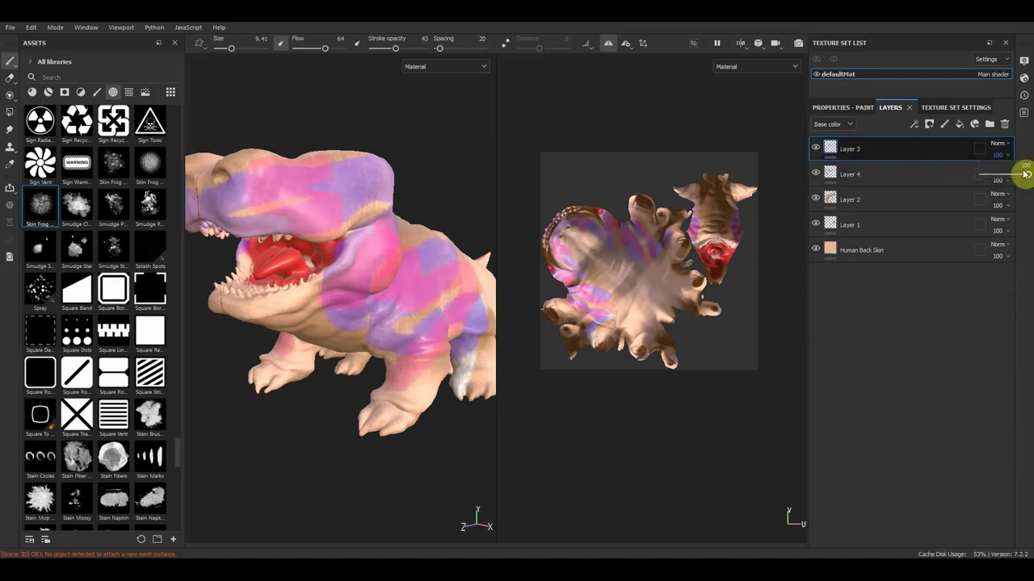
{"action": "mouse_move", "coordinate": [1029, 176]}
{"action": "left_mouse_down"}
{"action": "mouse_move", "coordinate": [1029, 186]}
{"action": "mouse_move", "coordinate": [995, 191]}
{"action": "mouse_move", "coordinate": [1018, 195]}
{"action": "left_mouse_up"}
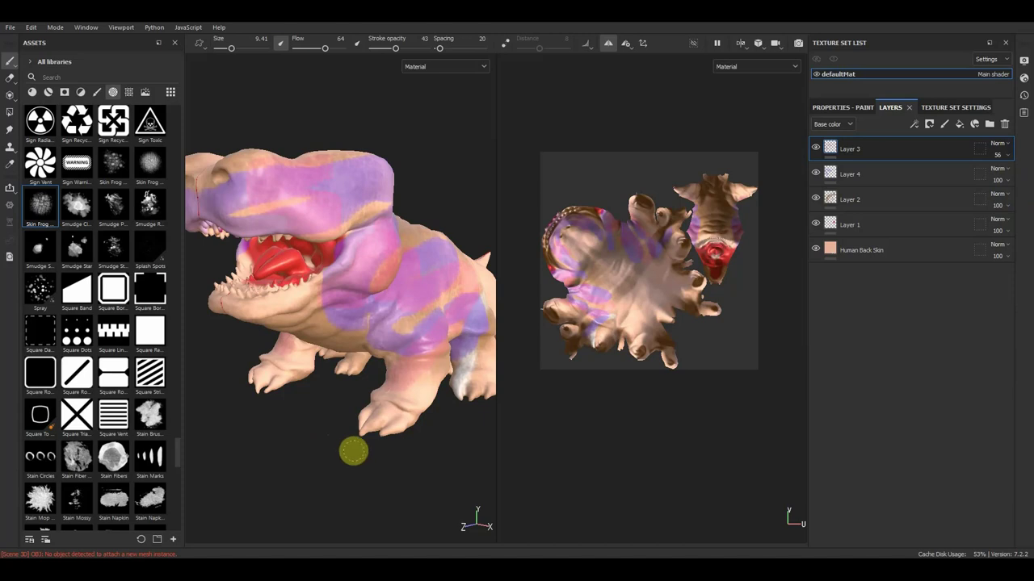
{"action": "mouse_move", "coordinate": [314, 452]}
{"action": "left_mouse_down", "text": "alt"}
{"action": "mouse_move", "coordinate": [358, 455]}
{"action": "mouse_move", "coordinate": [336, 443]}
{"action": "mouse_move", "coordinate": [404, 449]}
{"action": "left_mouse_up", "text": "alt"}
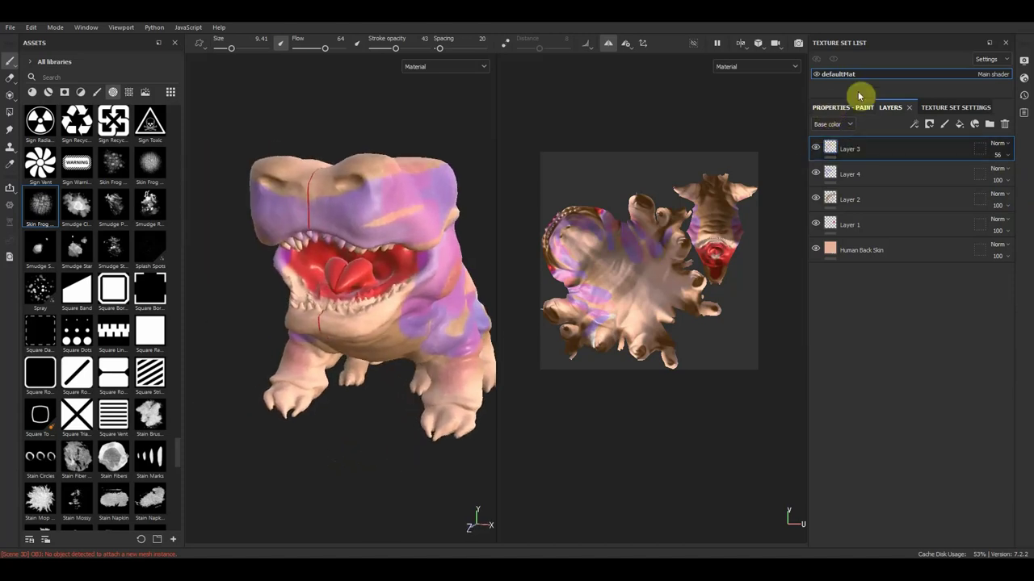
{"action": "left_click", "coordinate": [960, 128]}
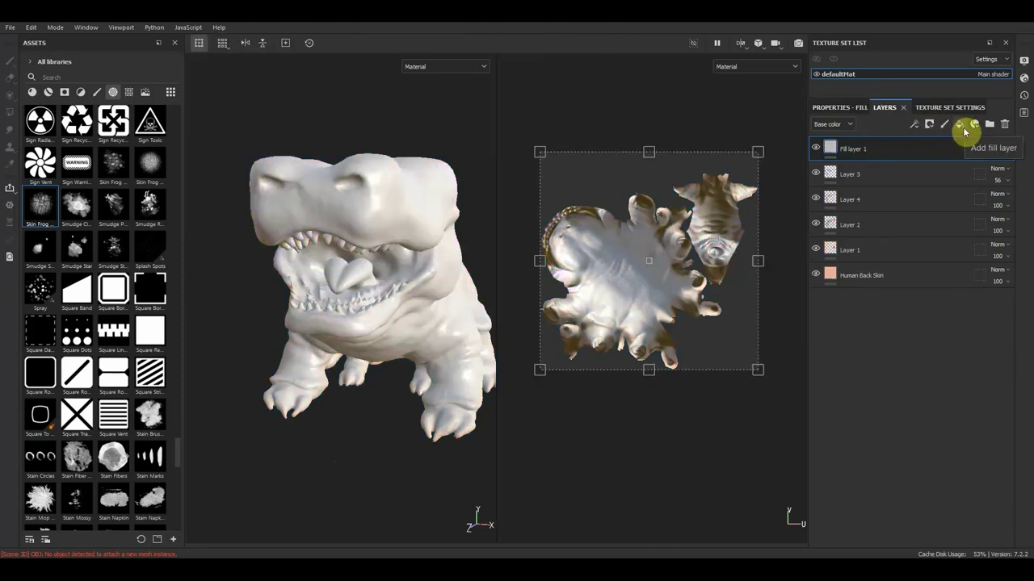
Give Fill layer 1 a black mask containing a Paint effect, and show materials in the assets library
{"action": "right_click", "coordinate": [891, 154]}
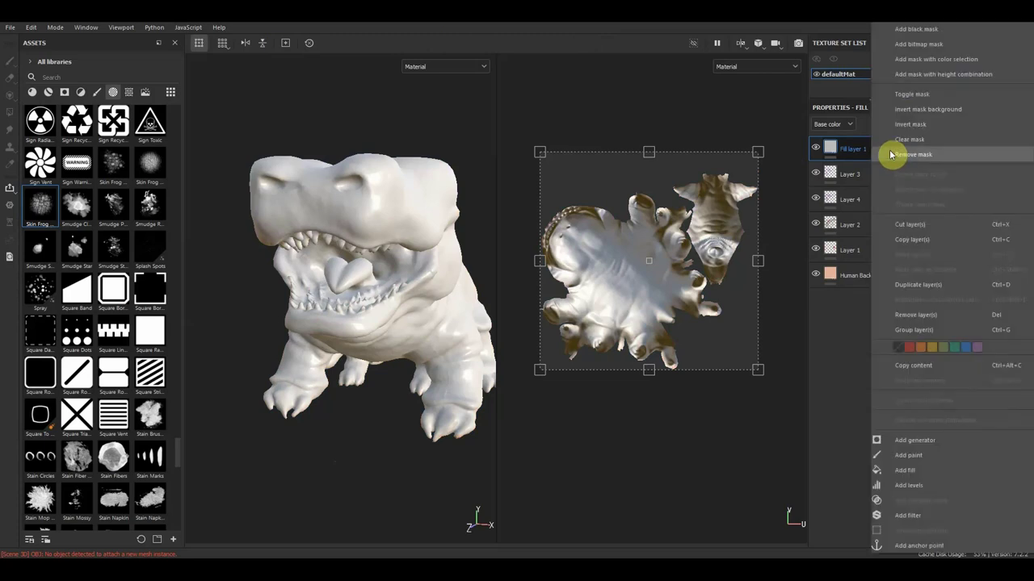
{"action": "left_click", "coordinate": [915, 30]}
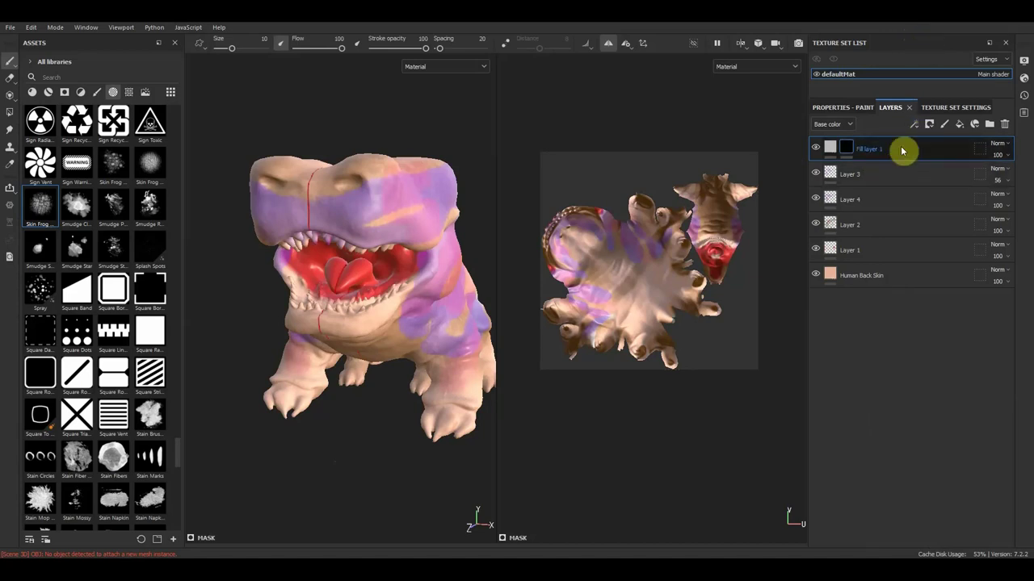
{"action": "right_click", "coordinate": [902, 151]}
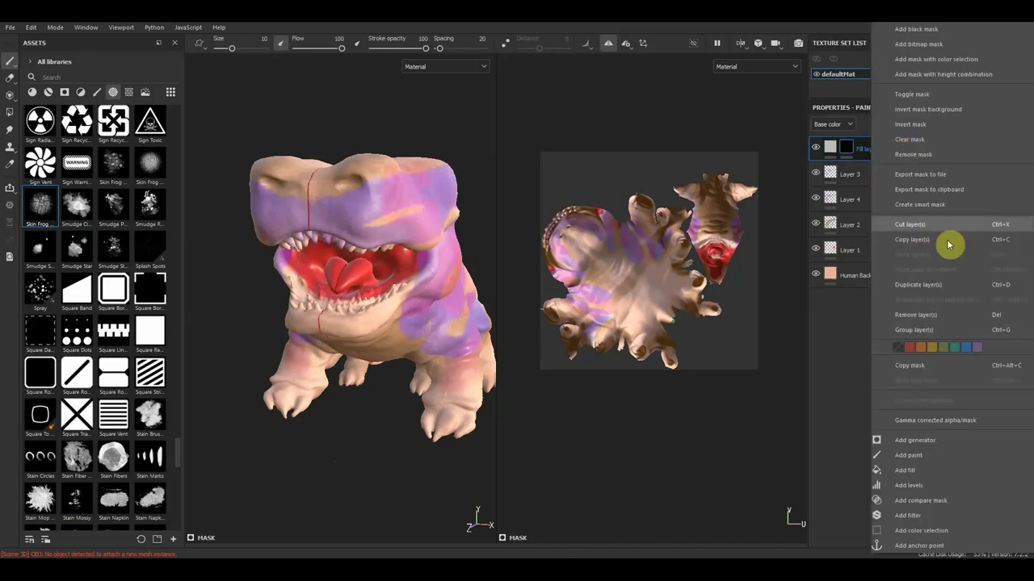
{"action": "left_click", "coordinate": [920, 457]}
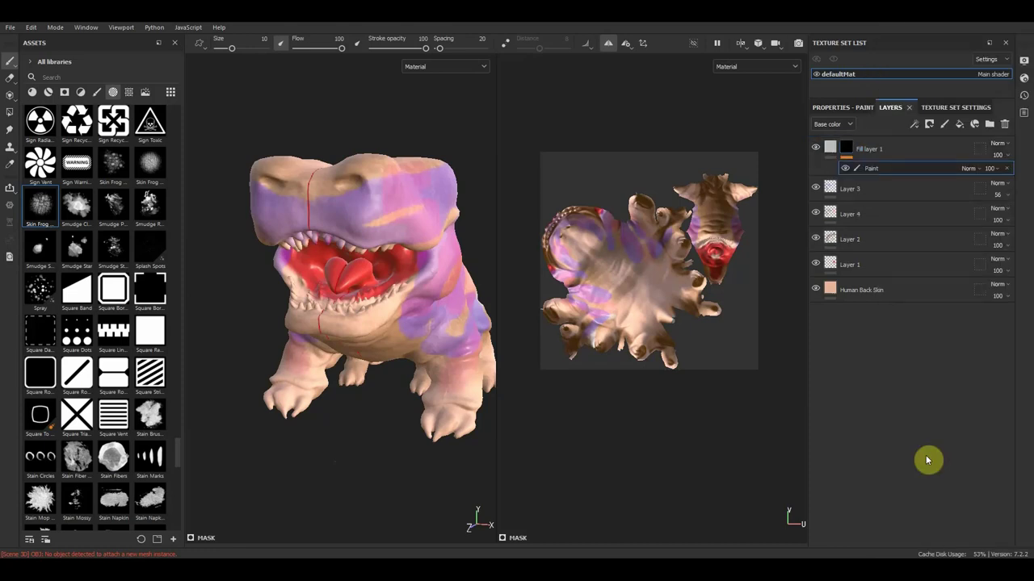
{"action": "left_click", "coordinate": [33, 94]}
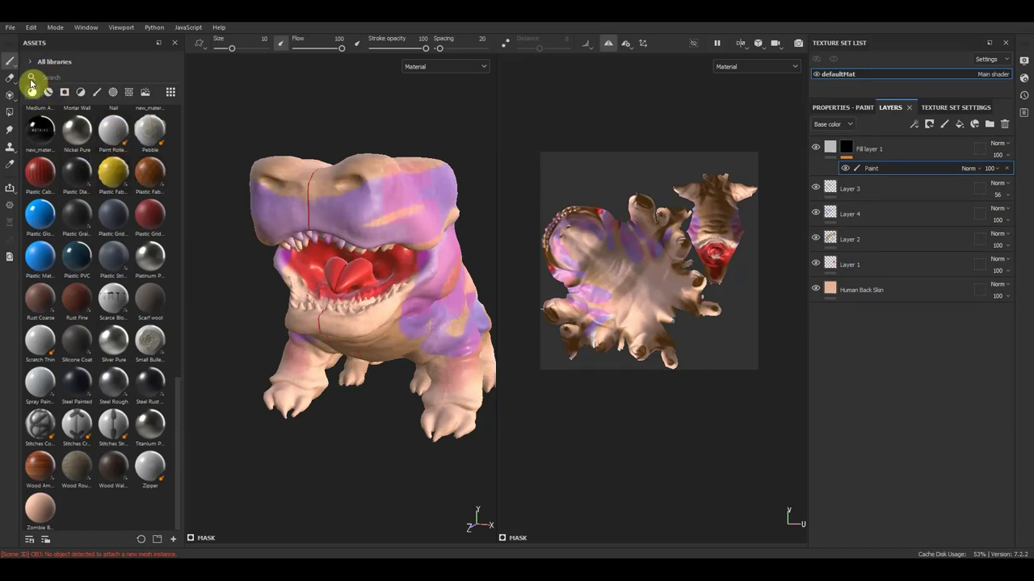
Import the NOTHING text JPG from the Desktop as a texture into the current project
{"action": "left_click", "coordinate": [11, 28]}
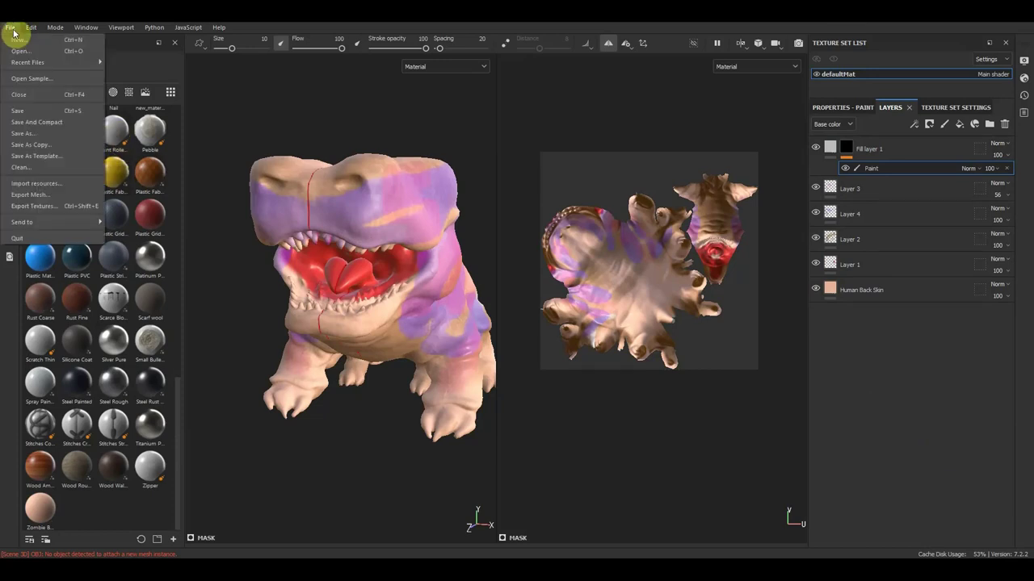
{"action": "left_click", "coordinate": [56, 185]}
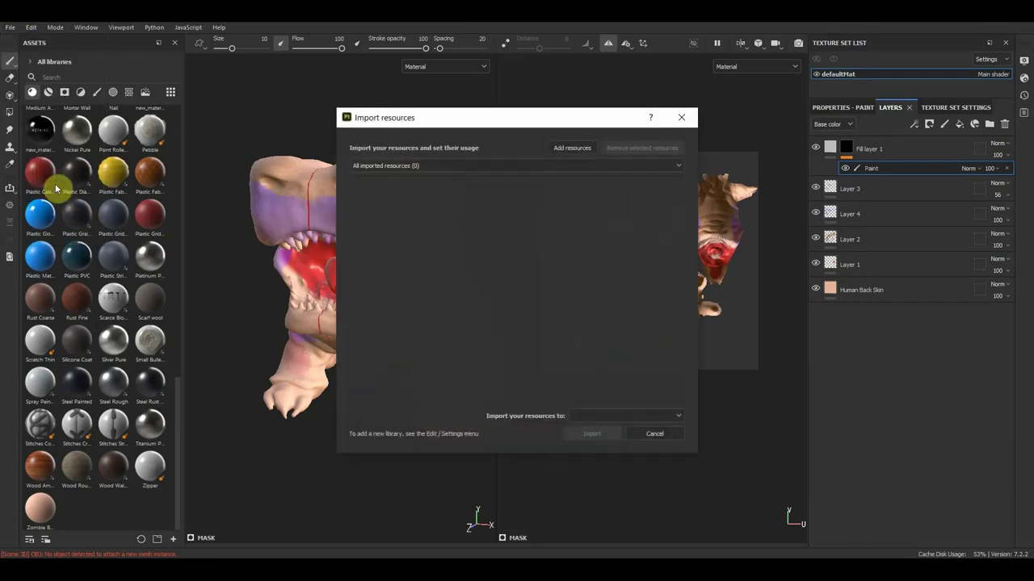
{"action": "left_click", "coordinate": [583, 153]}
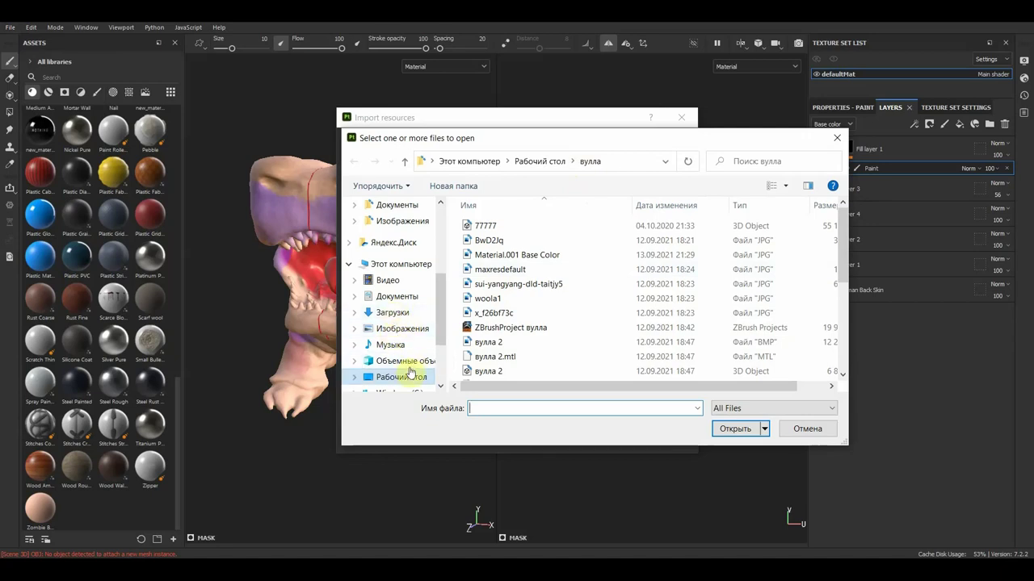
{"action": "left_click", "coordinate": [404, 378]}
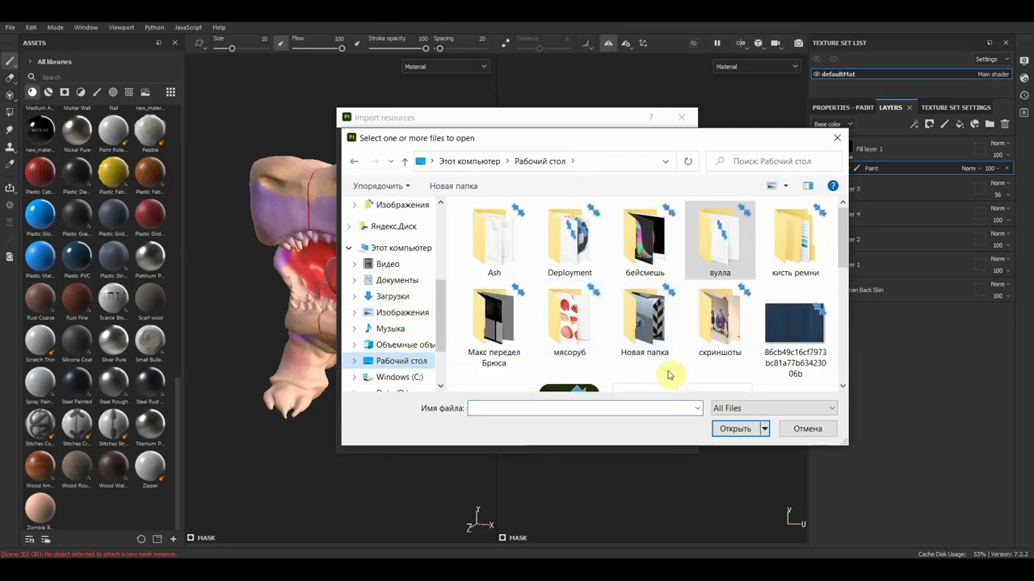
{"action": "scroll", "coordinate": [653, 361], "scroll_direction": "down", "scroll_amount": 1}
{"action": "left_click", "coordinate": [494, 327]}
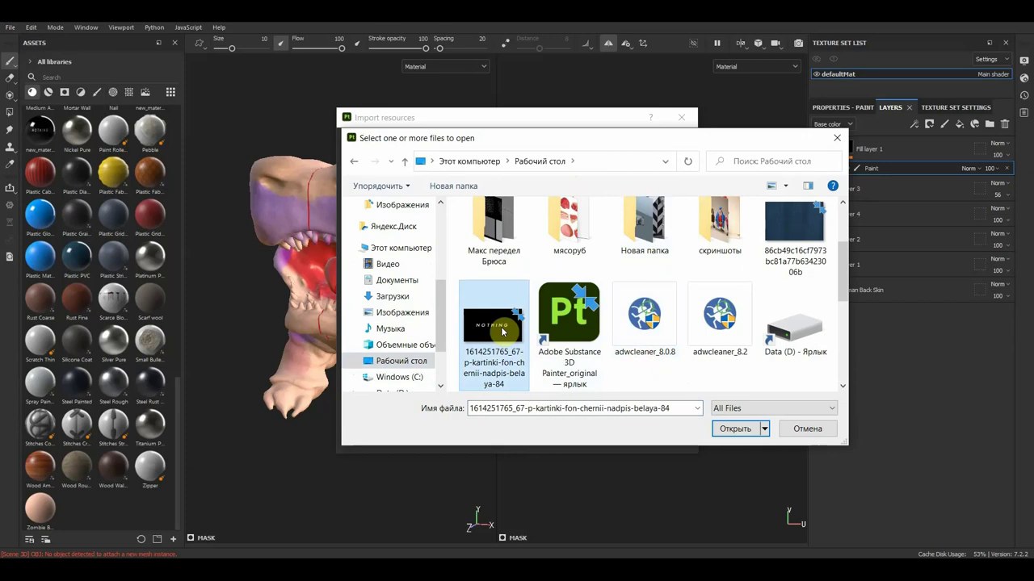
{"action": "left_click", "coordinate": [735, 429]}
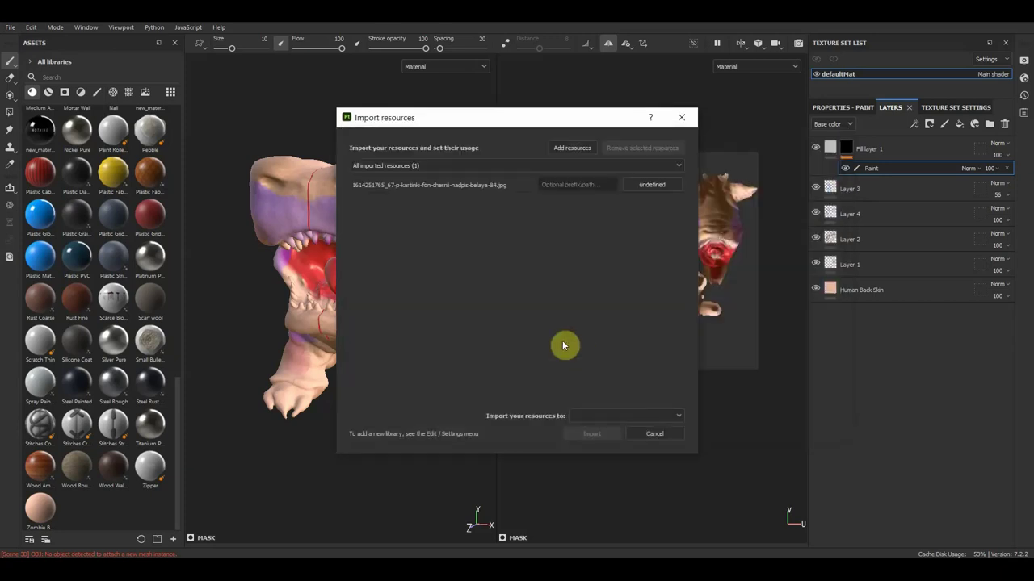
{"action": "left_click", "coordinate": [667, 185]}
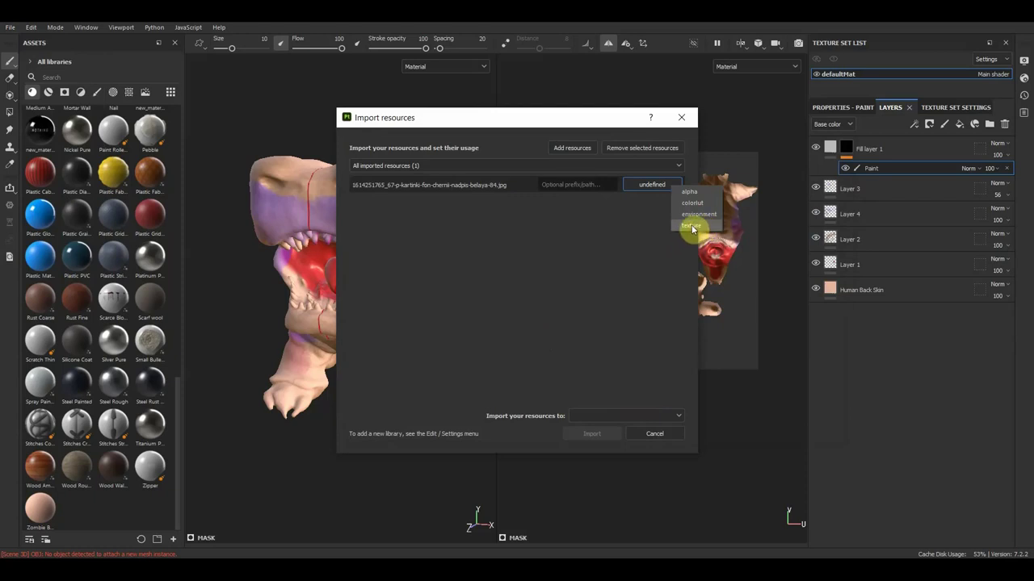
{"action": "left_click", "coordinate": [674, 417]}
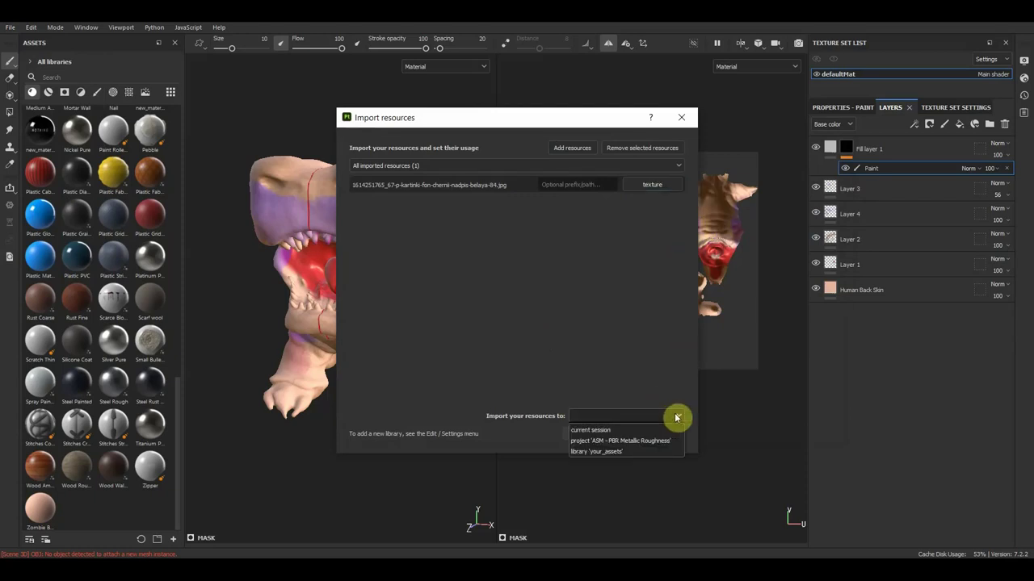
{"action": "left_click", "coordinate": [600, 442]}
{"action": "left_click", "coordinate": [600, 439]}
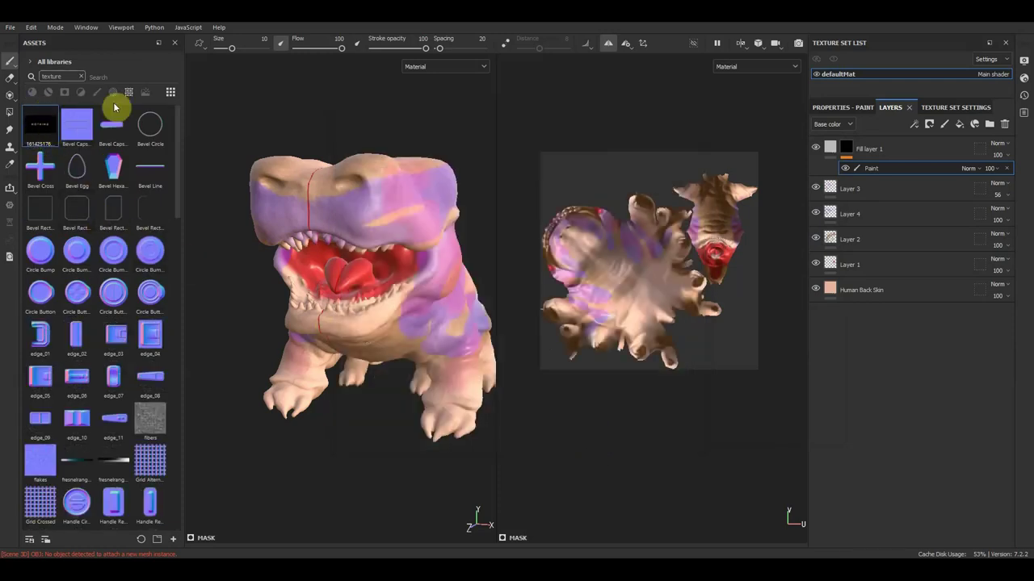
Drop the imported texture onto Fill layer 1 and review the general brush settings
{"action": "left_click_drag", "start_coordinate": [39, 133], "coordinate": [885, 171]}
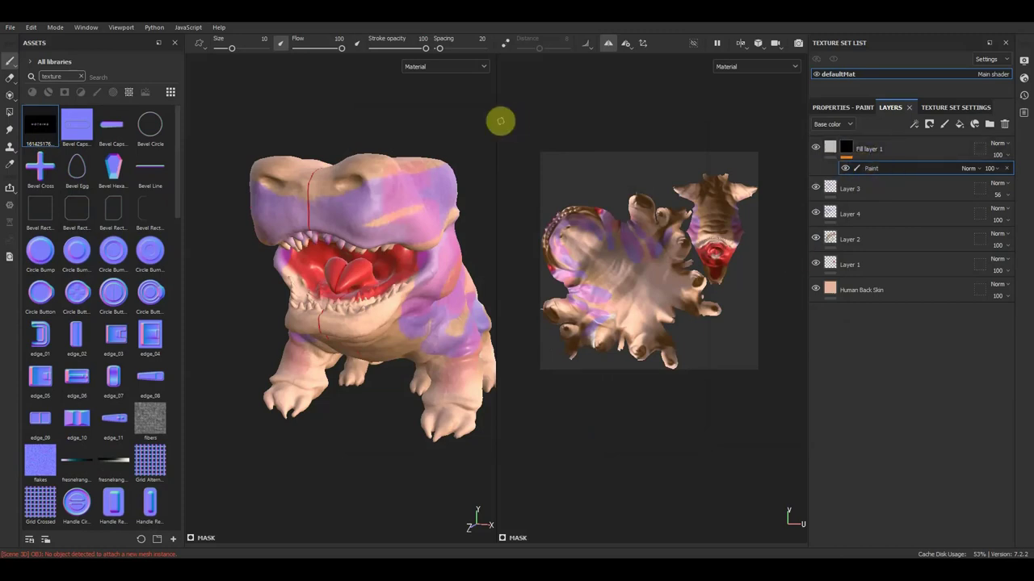
{"action": "right_click", "coordinate": [374, 251]}
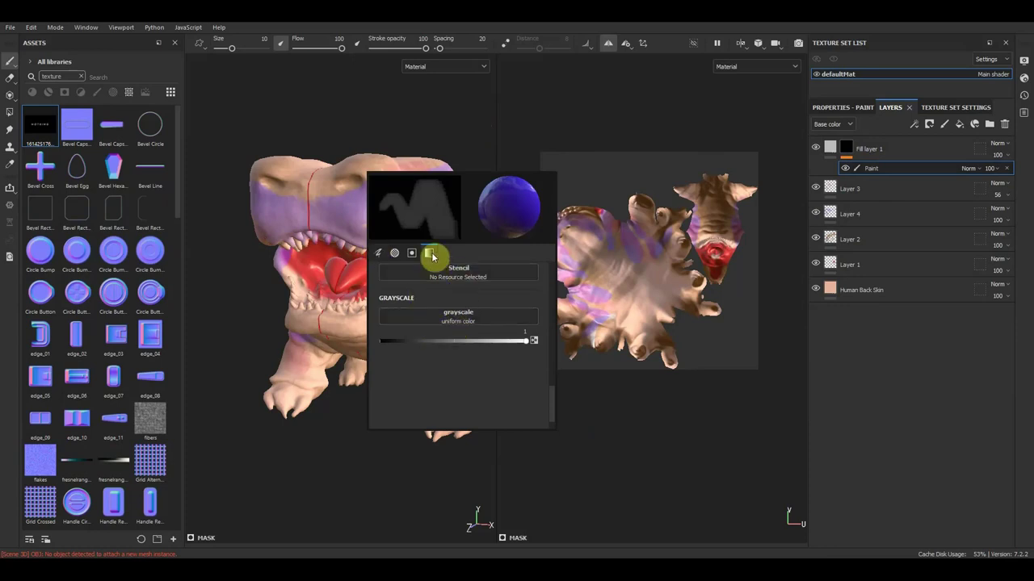
{"action": "left_click", "coordinate": [379, 254]}
{"action": "scroll", "coordinate": [445, 358], "scroll_direction": "down", "scroll_amount": 2}
{"action": "scroll", "coordinate": [447, 357], "scroll_direction": "down", "scroll_amount": 2}
{"action": "scroll", "coordinate": [448, 356], "scroll_direction": "down", "scroll_amount": 2}
{"action": "scroll", "coordinate": [449, 356], "scroll_direction": "down", "scroll_amount": 2}
{"action": "scroll", "coordinate": [450, 354], "scroll_direction": "down", "scroll_amount": 1}
{"action": "scroll", "coordinate": [451, 353], "scroll_direction": "up", "scroll_amount": 1}
{"action": "scroll", "coordinate": [452, 352], "scroll_direction": "up", "scroll_amount": 1}
{"action": "scroll", "coordinate": [451, 353], "scroll_direction": "up", "scroll_amount": 2}
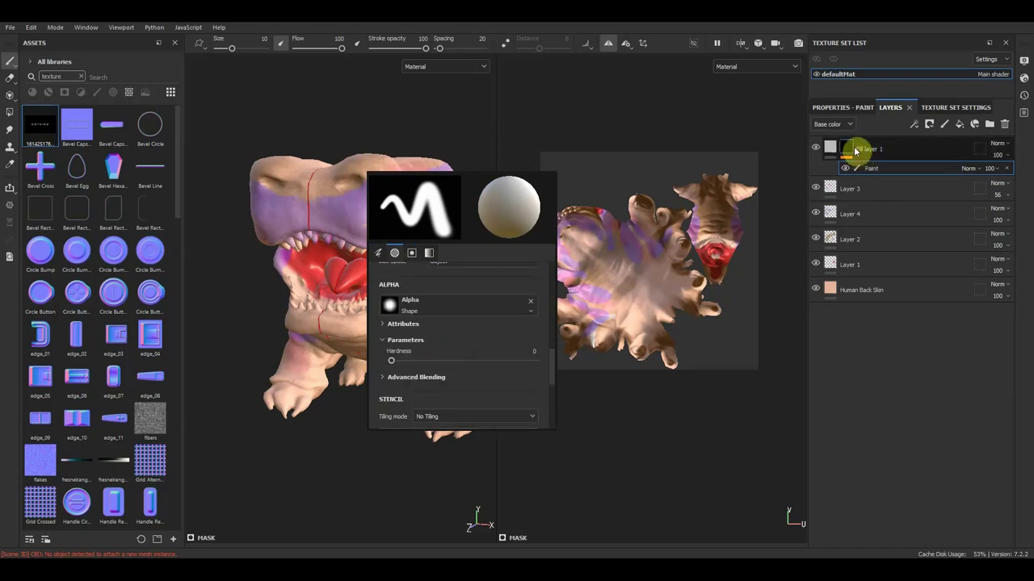
Check the brush stencil, grayscale and alpha settings, then show Fill layer 1's fill properties
{"action": "left_click", "coordinate": [849, 151]}
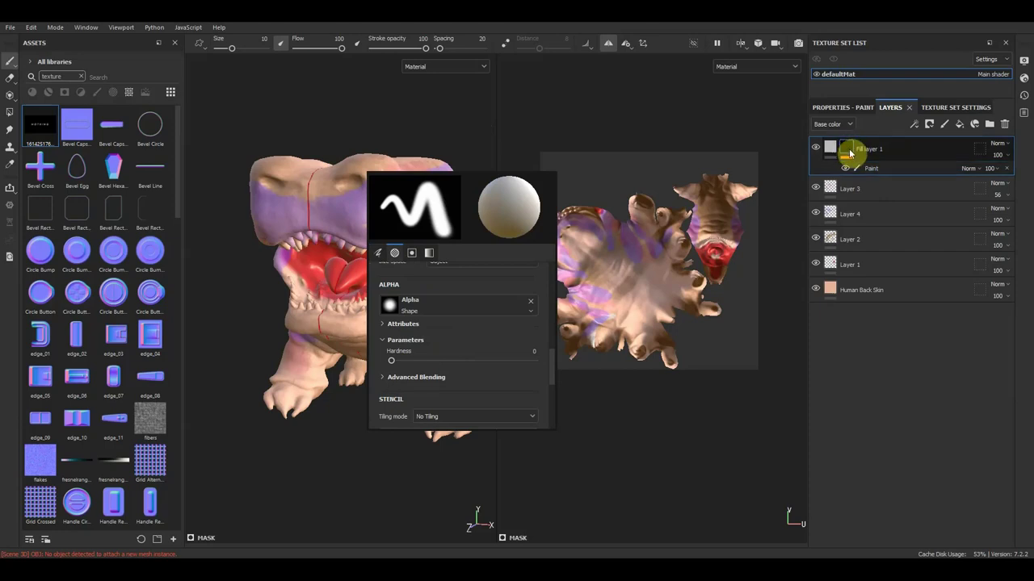
{"action": "left_click", "coordinate": [850, 152]}
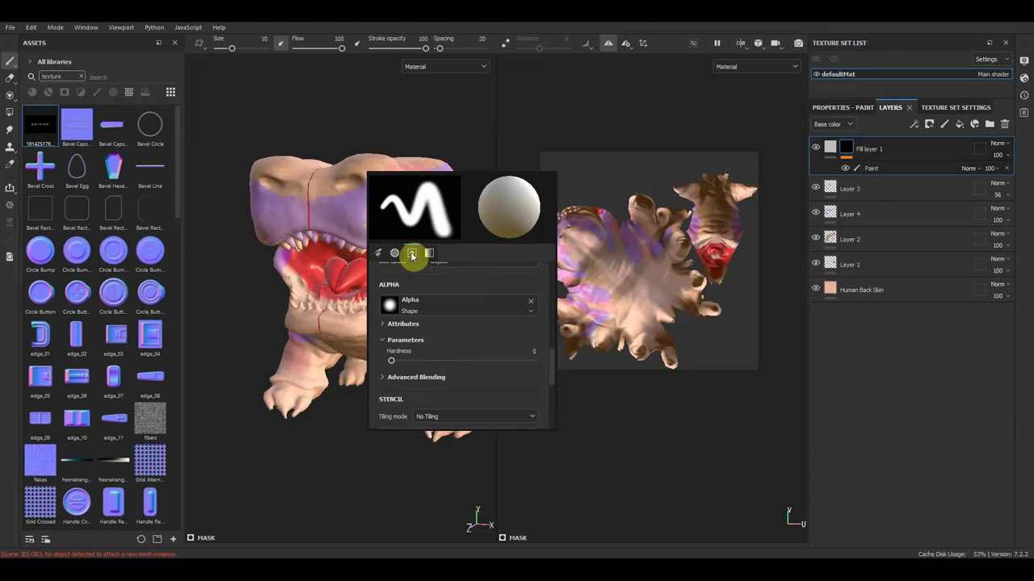
{"action": "left_click", "coordinate": [412, 254]}
{"action": "left_click", "coordinate": [428, 255]}
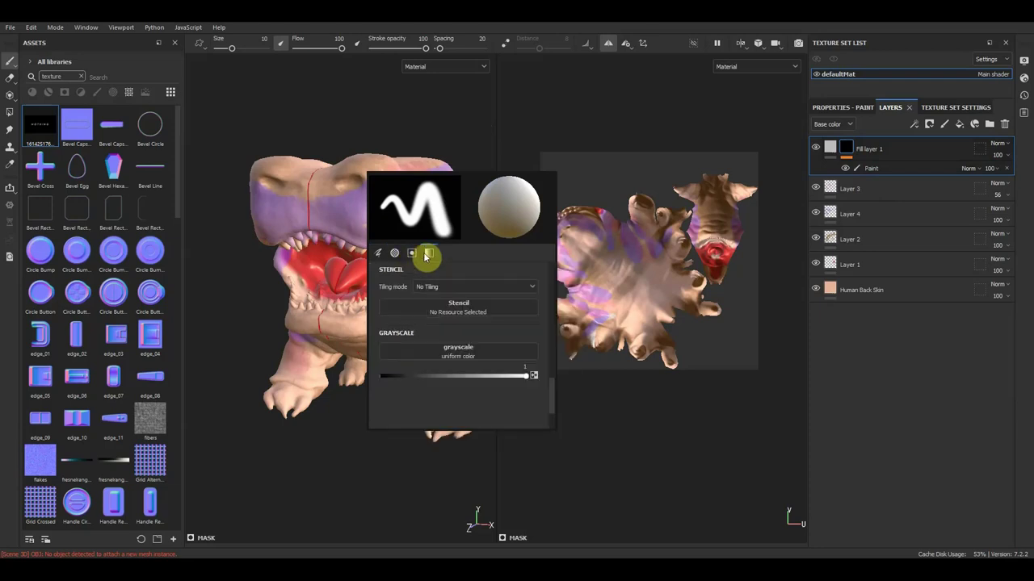
{"action": "left_click", "coordinate": [409, 256]}
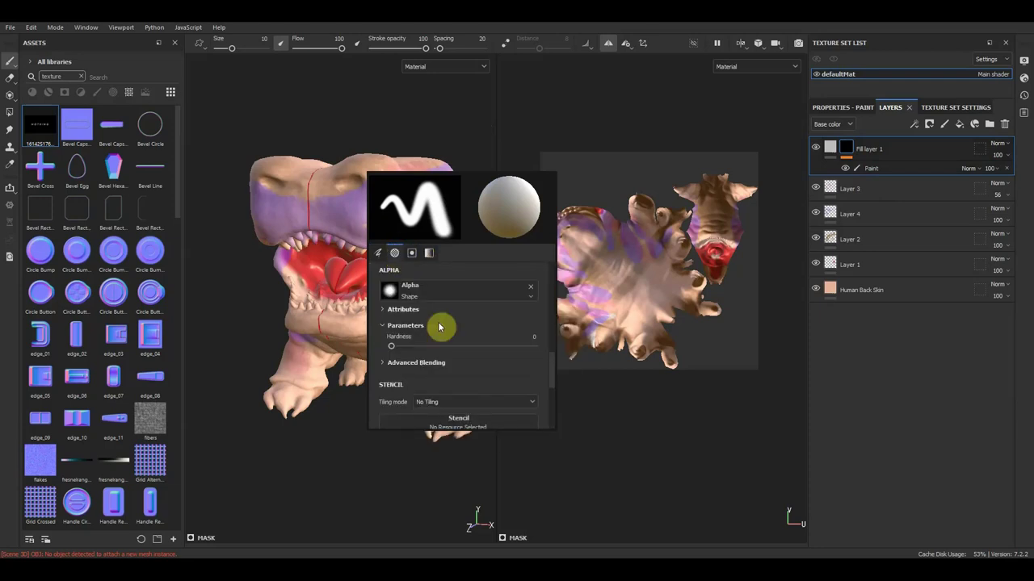
{"action": "scroll", "coordinate": [465, 322], "scroll_direction": "down", "scroll_amount": 1}
{"action": "scroll", "coordinate": [475, 327], "scroll_direction": "down", "scroll_amount": 3}
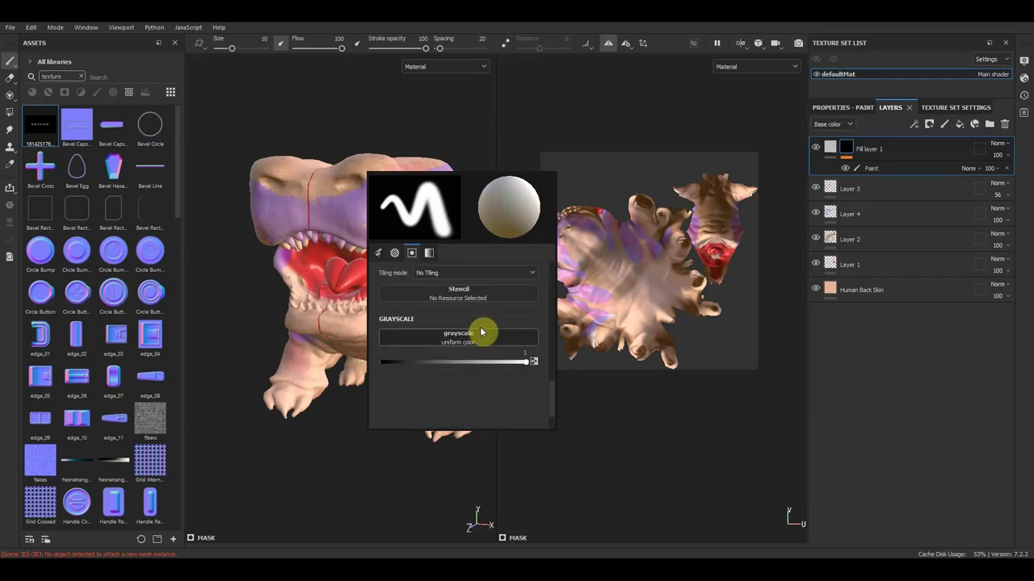
{"action": "scroll", "coordinate": [480, 332], "scroll_direction": "up", "scroll_amount": 3}
{"action": "scroll", "coordinate": [478, 327], "scroll_direction": "up", "scroll_amount": 3}
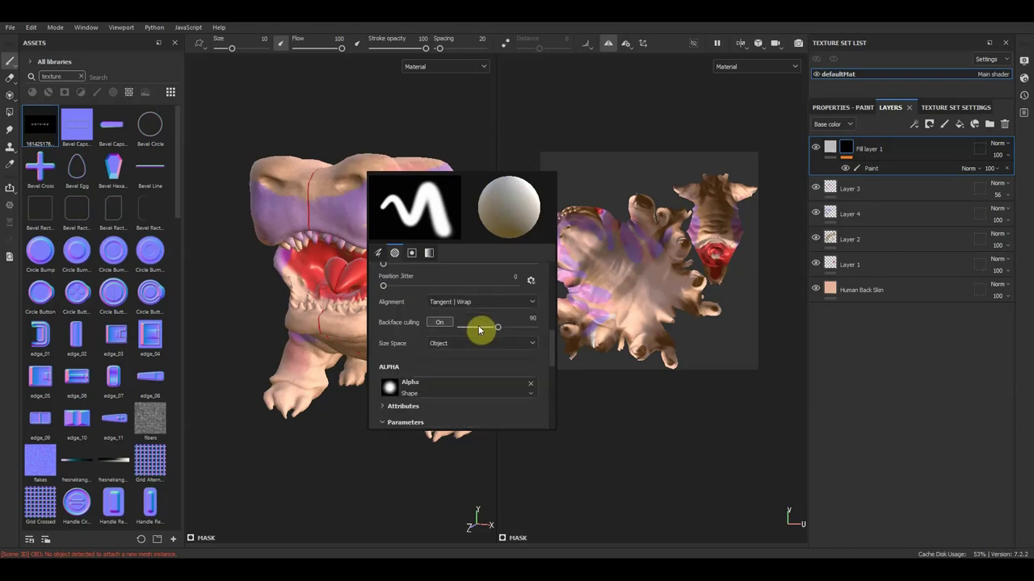
{"action": "scroll", "coordinate": [479, 329], "scroll_direction": "up", "scroll_amount": 3}
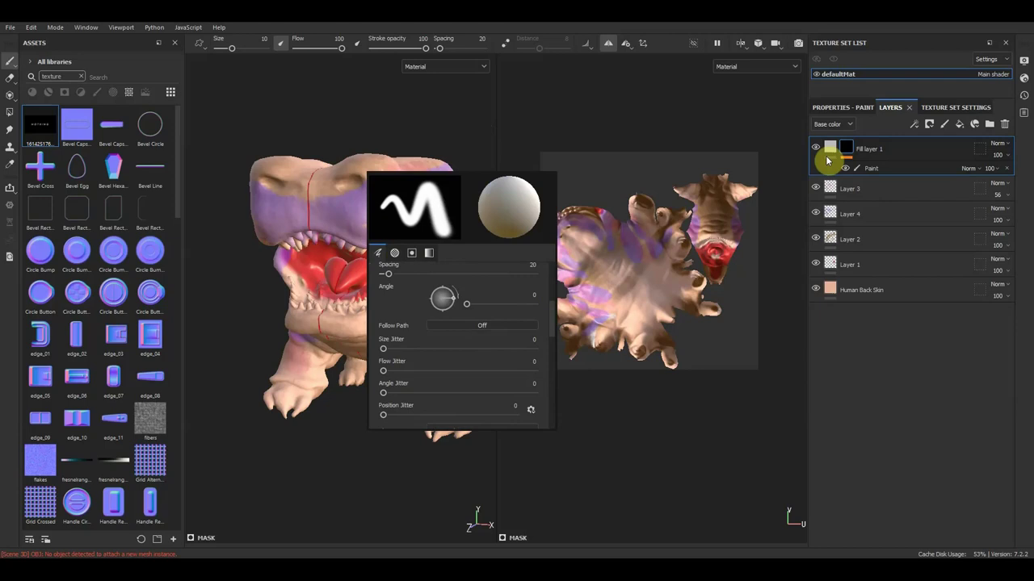
{"action": "left_click", "coordinate": [830, 148]}
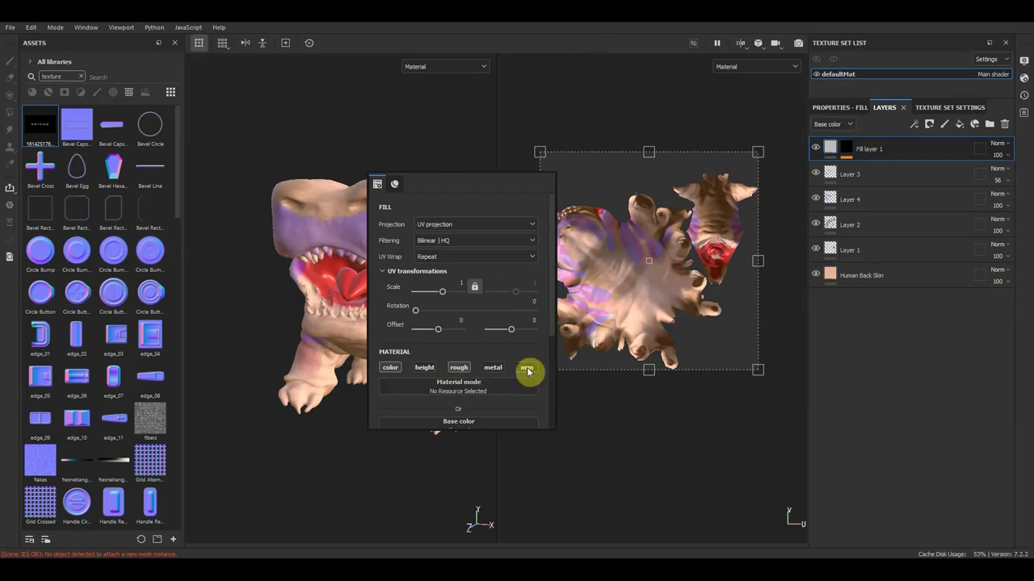
Set the imported text image as Fill layer 1's base colour and roughness source
{"action": "scroll", "coordinate": [416, 385], "scroll_direction": "down", "scroll_amount": 1}
{"action": "scroll", "coordinate": [425, 389], "scroll_direction": "down", "scroll_amount": 1}
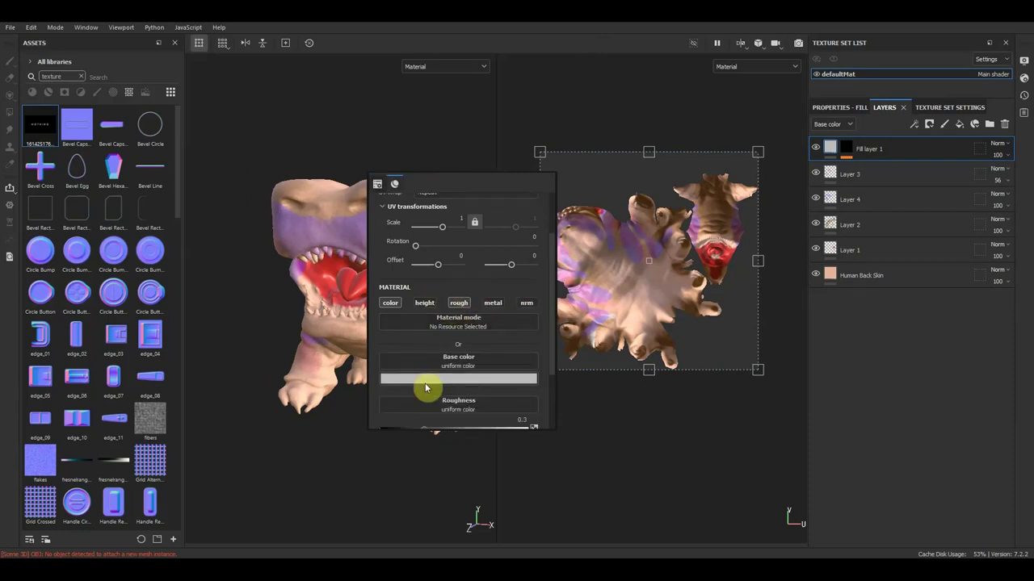
{"action": "left_click", "coordinate": [461, 379]}
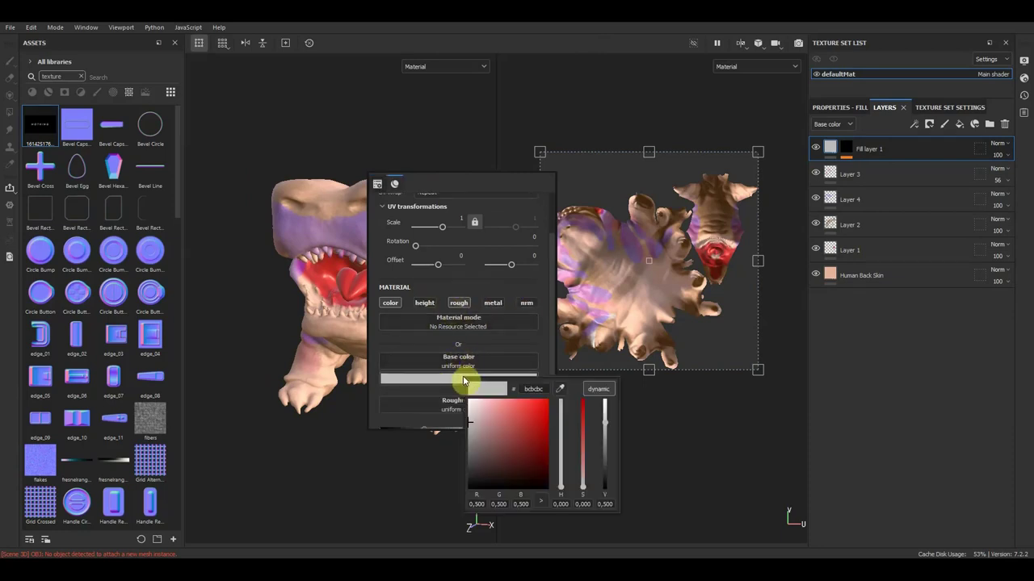
{"action": "left_click", "coordinate": [457, 361]}
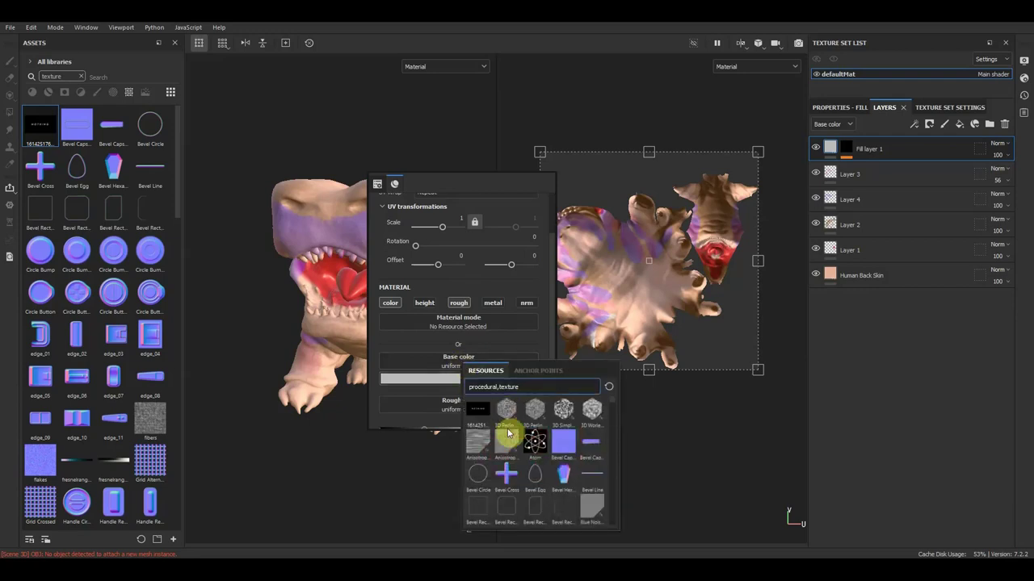
{"action": "key", "text": "Escape"}
{"action": "left_click", "coordinate": [473, 389]}
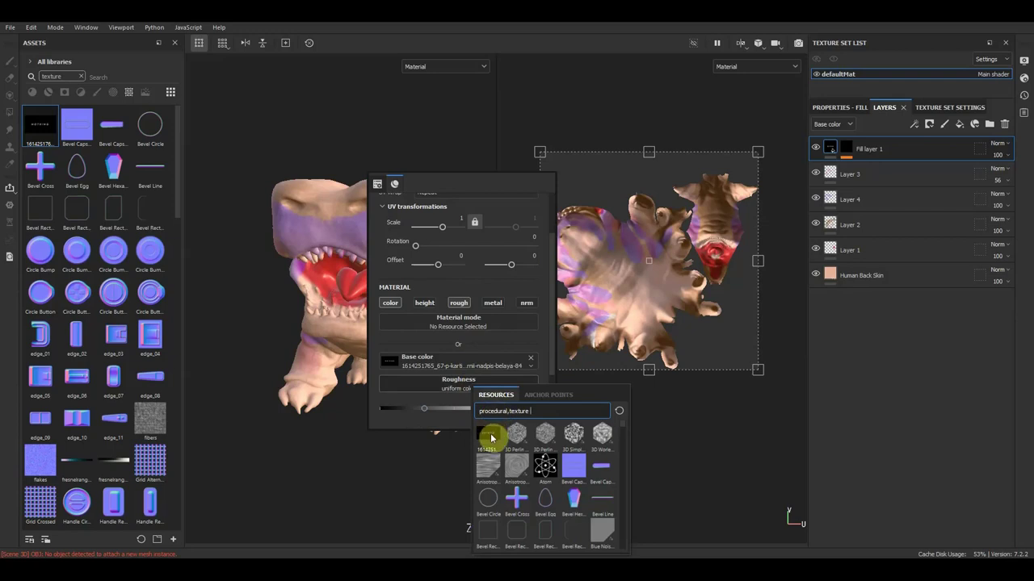
{"action": "left_click", "coordinate": [491, 438]}
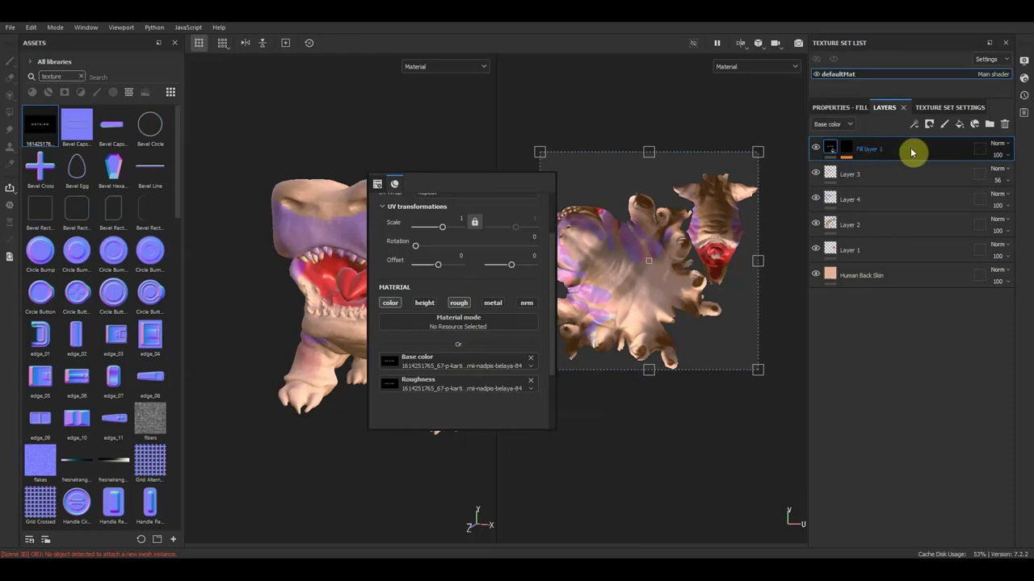
Try painting on Fill layer 1, getting the notice that fill layers are not paintable
{"action": "right_click", "coordinate": [911, 153]}
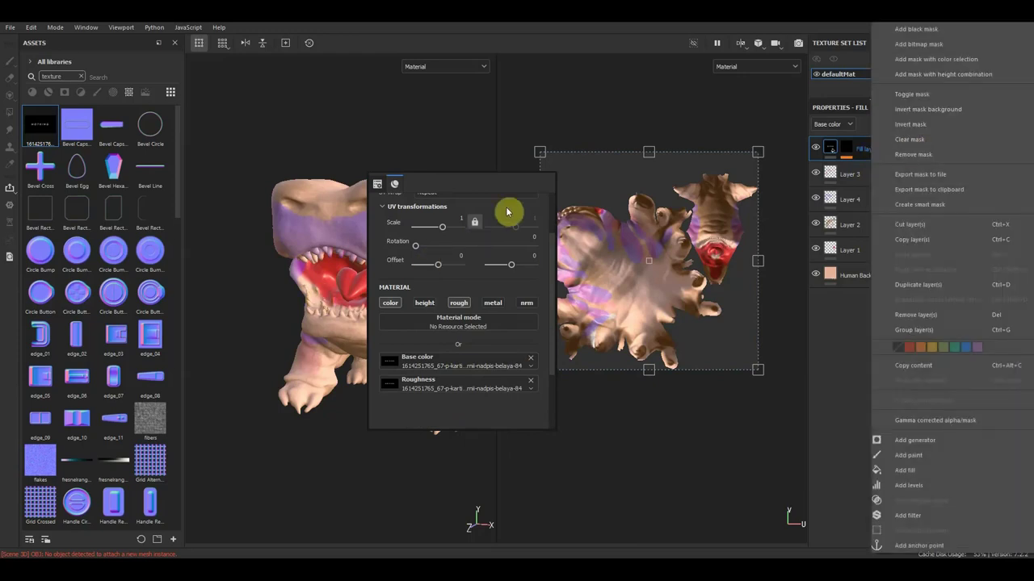
{"action": "left_click", "coordinate": [447, 139]}
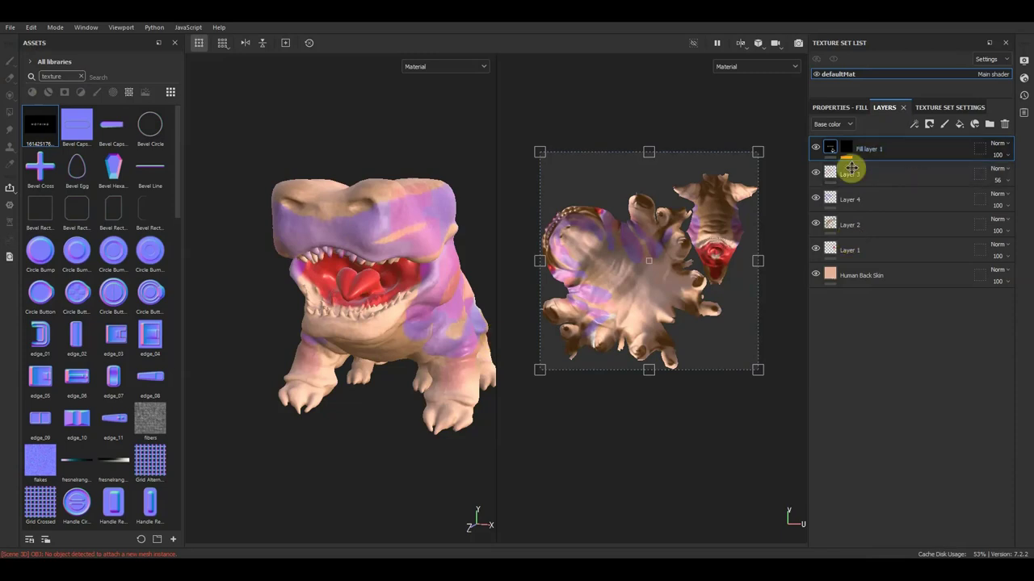
{"action": "left_click", "coordinate": [383, 462]}
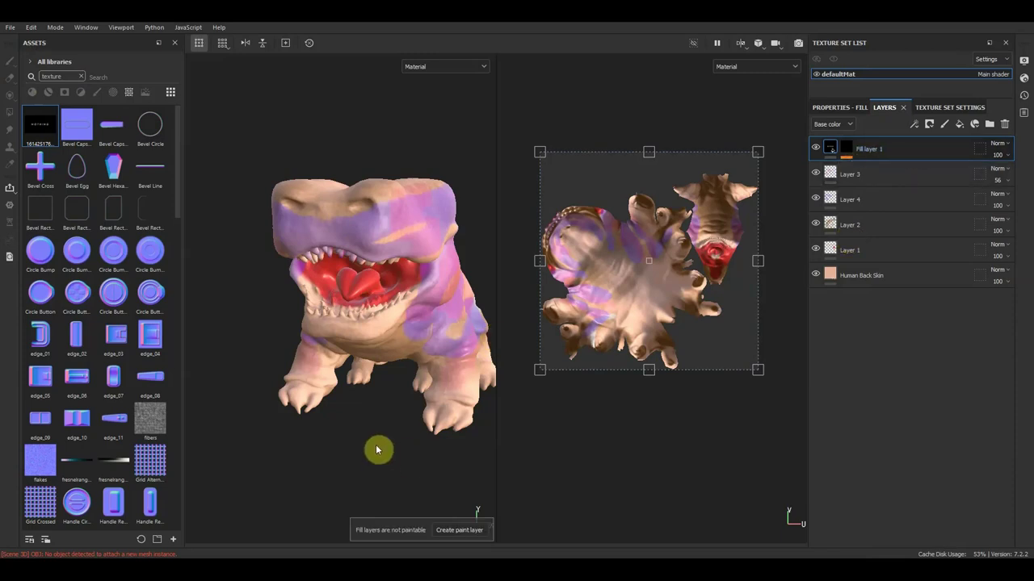
Test projection painting on a new paint layer, undo it, delete that layer and retry the fill
{"action": "left_click", "coordinate": [457, 530]}
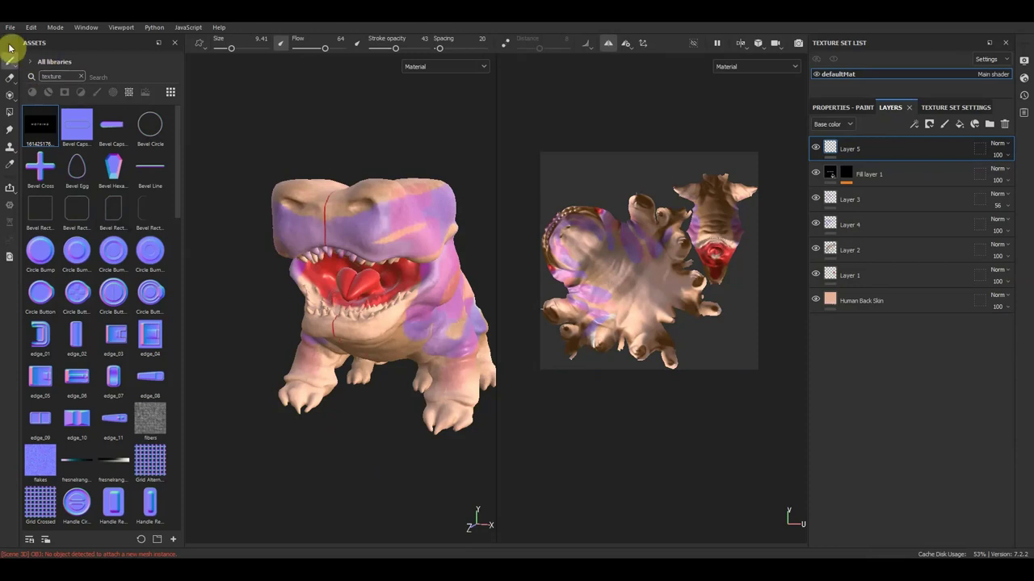
{"action": "left_click", "coordinate": [8, 96]}
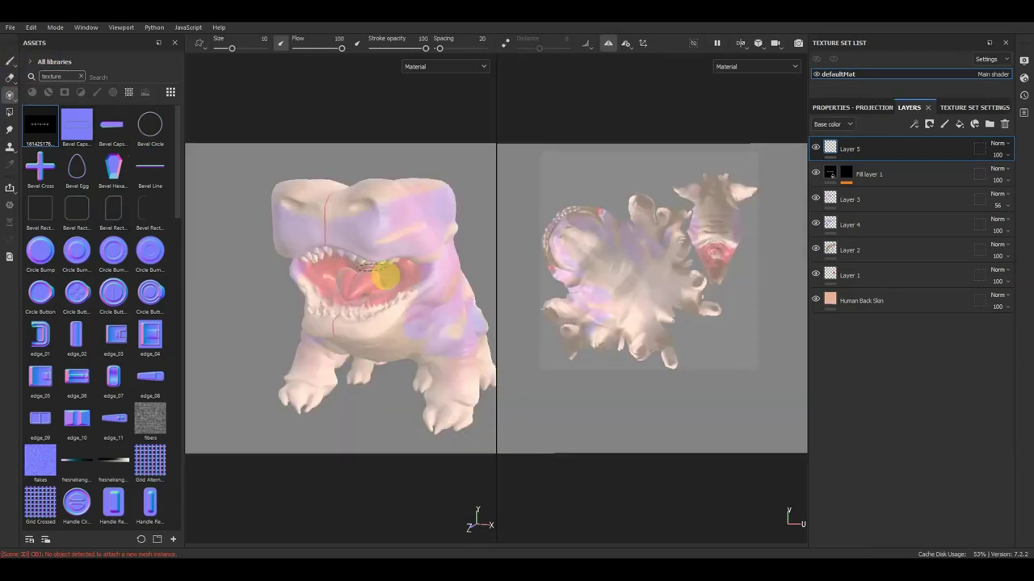
{"action": "left_click_drag", "start_coordinate": [386, 275], "coordinate": [390, 260]}
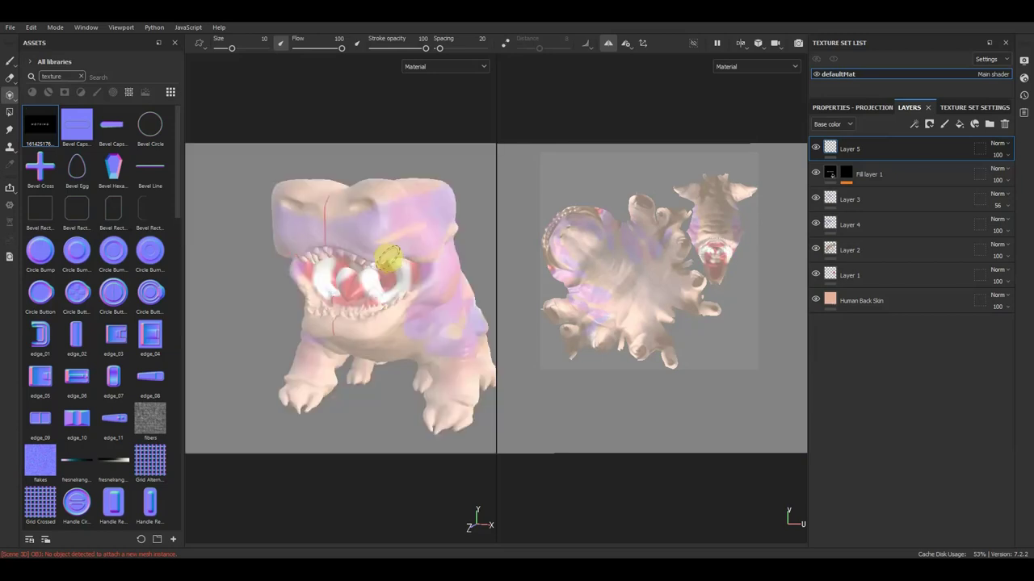
{"action": "key", "text": "ctrl+z"}
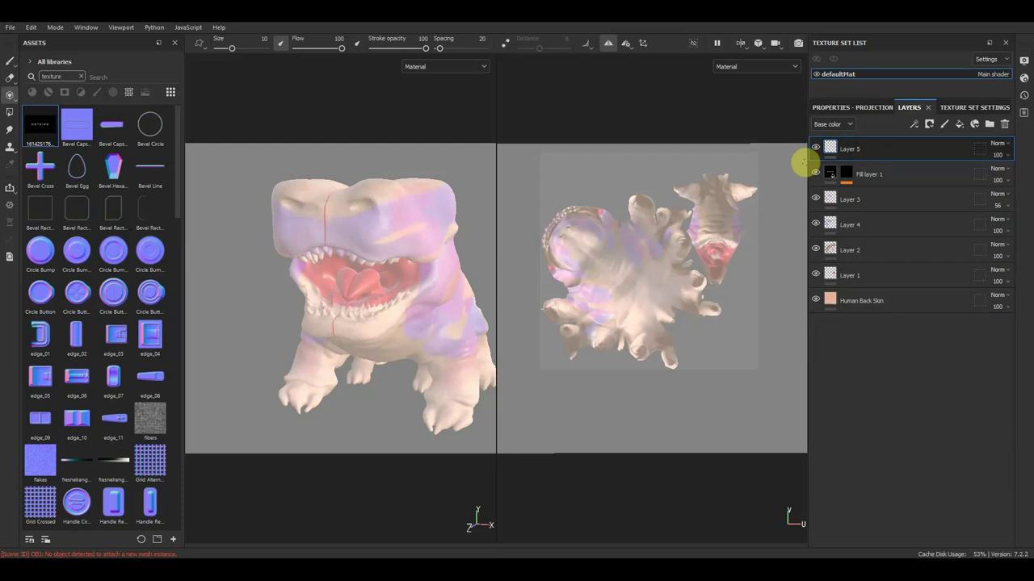
{"action": "left_click", "coordinate": [899, 173]}
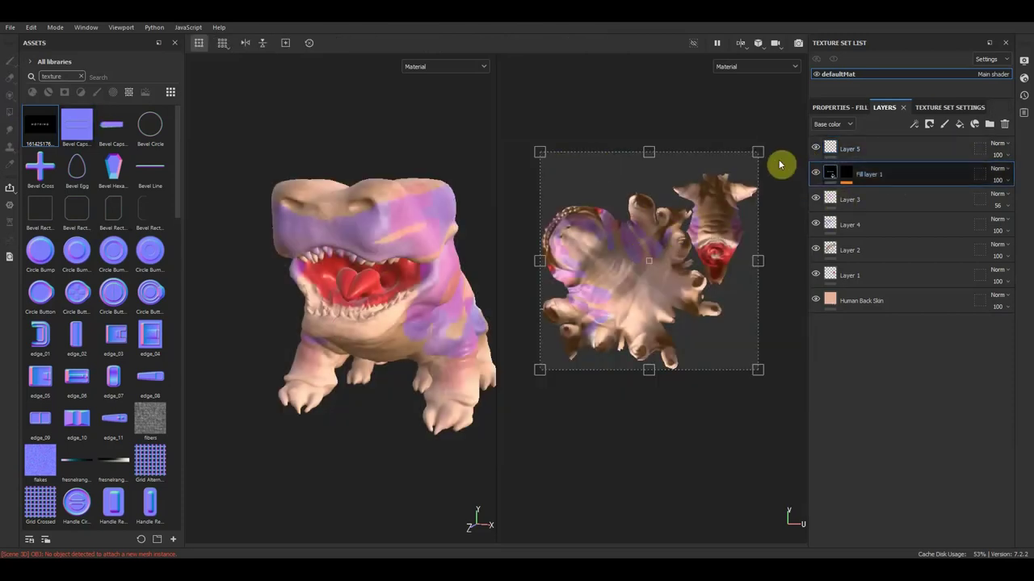
{"action": "left_click", "coordinate": [908, 149]}
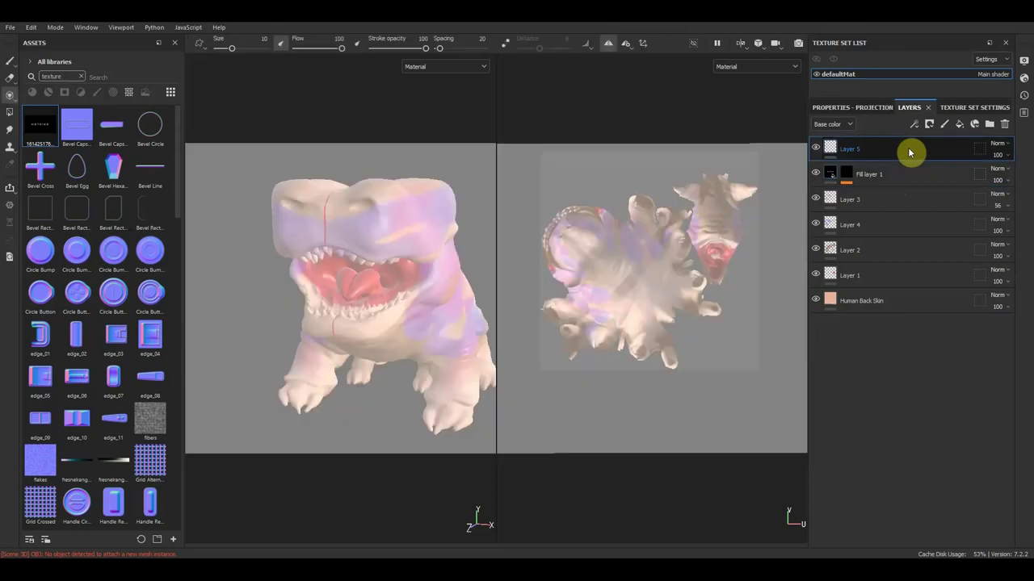
{"action": "key", "text": "Delete"}
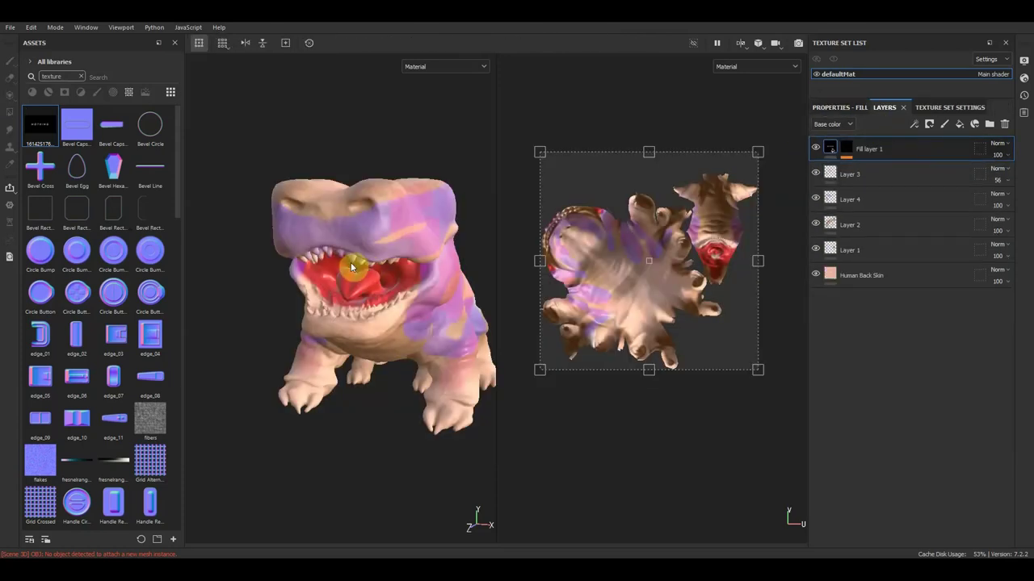
{"action": "left_click", "coordinate": [830, 151]}
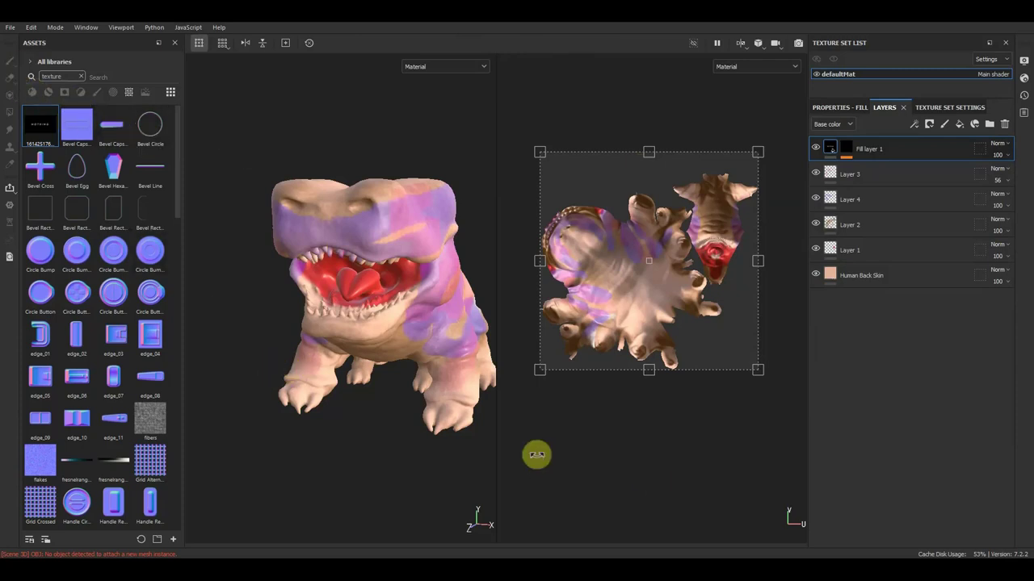
{"action": "left_click", "coordinate": [414, 480]}
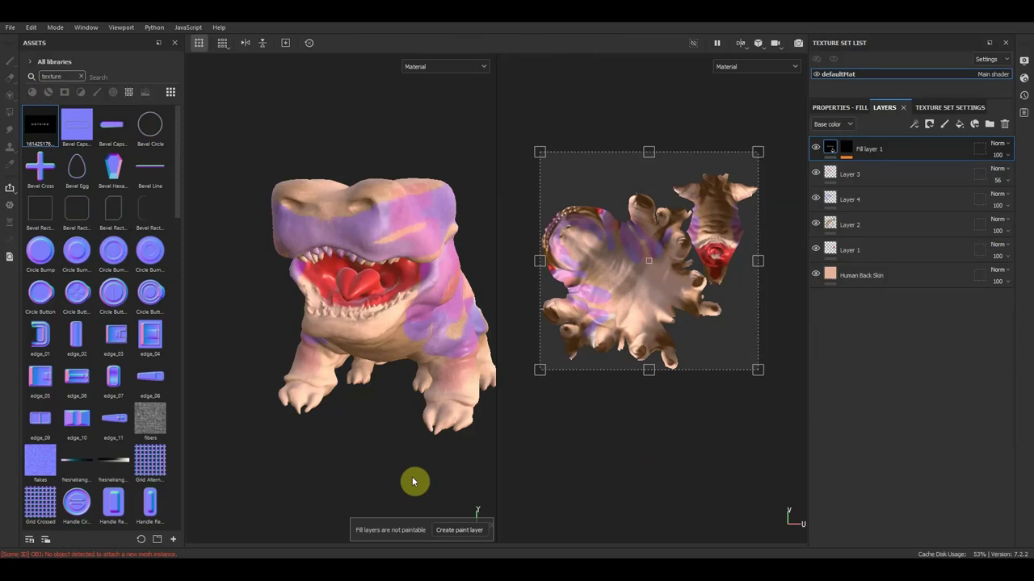
Create a fresh paint layer, delete Fill layer 1, and select the new Layer 5
{"action": "left_click", "coordinate": [459, 531]}
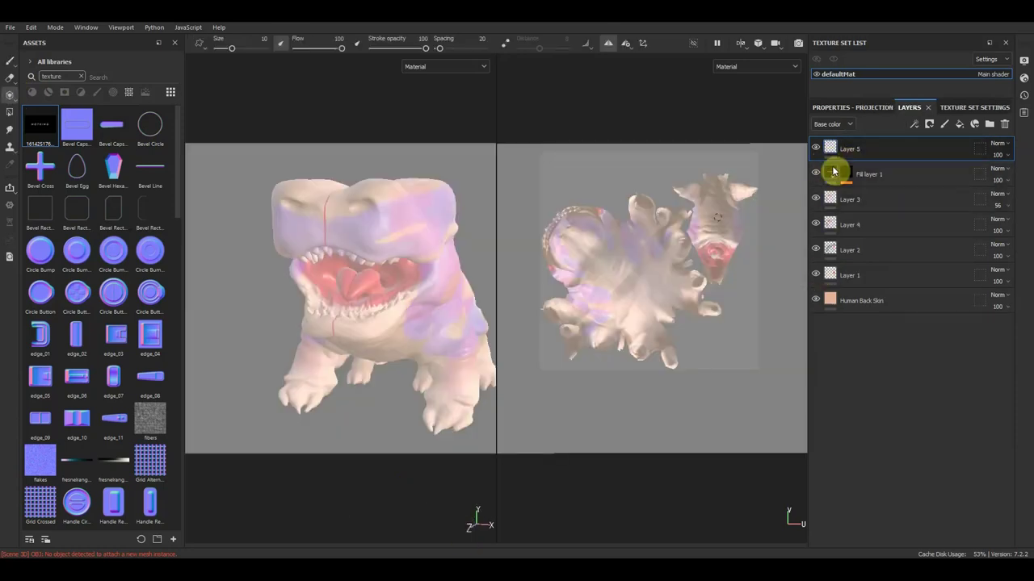
{"action": "left_click", "coordinate": [866, 173]}
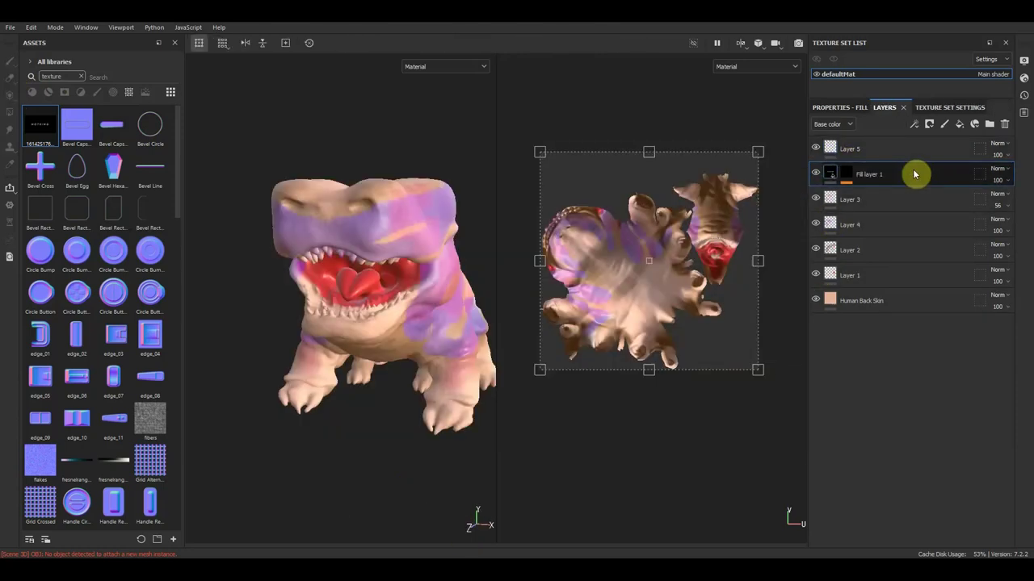
{"action": "key", "text": "Delete"}
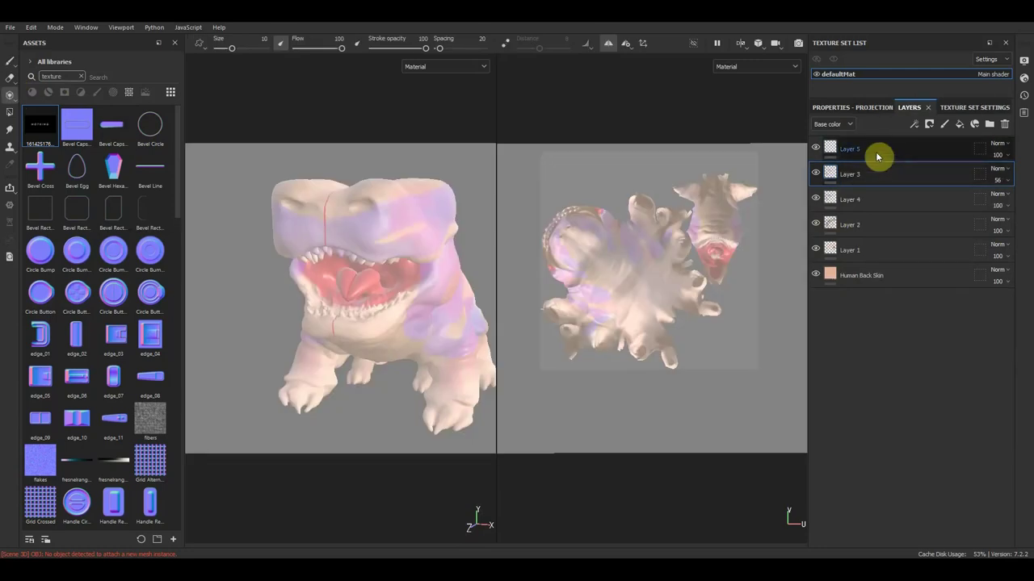
{"action": "left_click", "coordinate": [872, 153]}
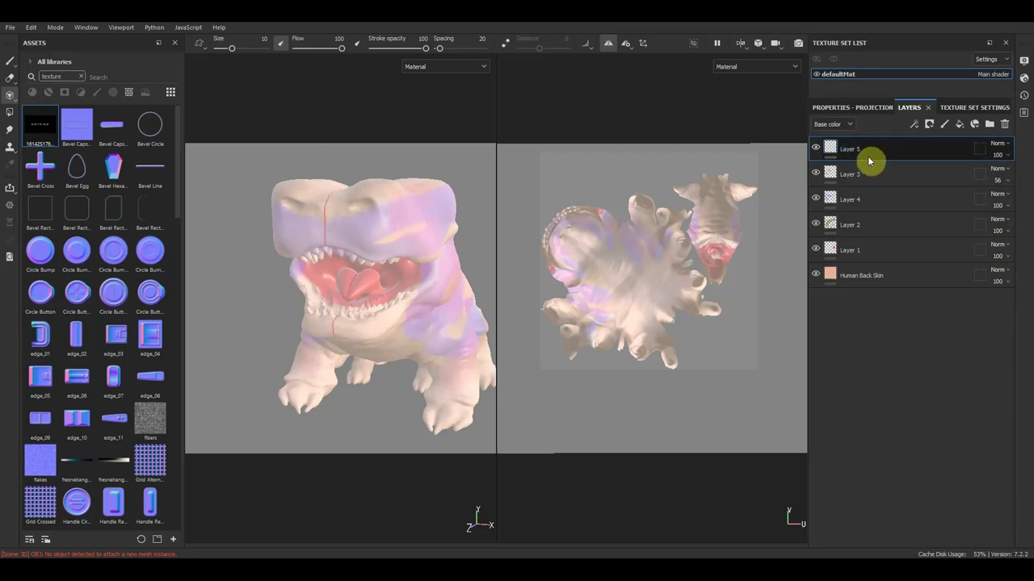
{"action": "right_click", "coordinate": [305, 257]}
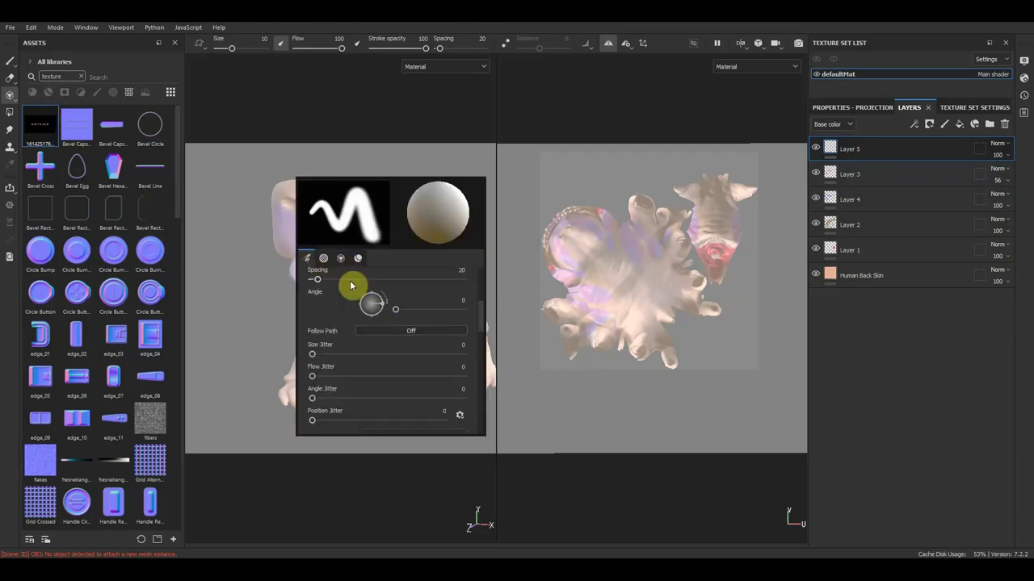
Disable the height, metallic and normal channels and use the NOTHING image as the projection's base colour
{"action": "left_click", "coordinate": [324, 258]}
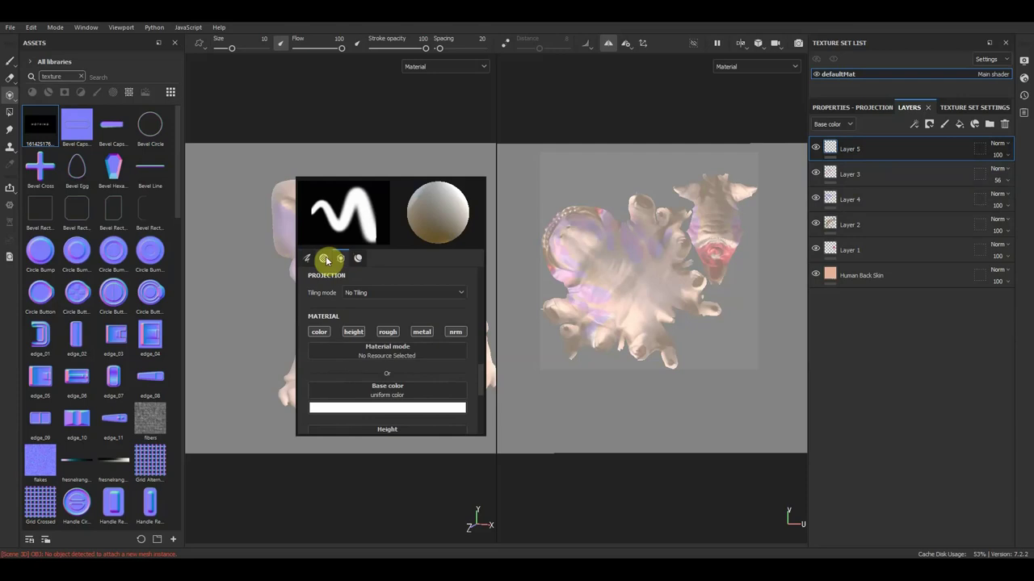
{"action": "left_click", "coordinate": [369, 332]}
{"action": "left_click", "coordinate": [420, 332]}
{"action": "left_click", "coordinate": [454, 333]}
{"action": "left_click", "coordinate": [387, 406]}
{"action": "left_click", "coordinate": [407, 428]}
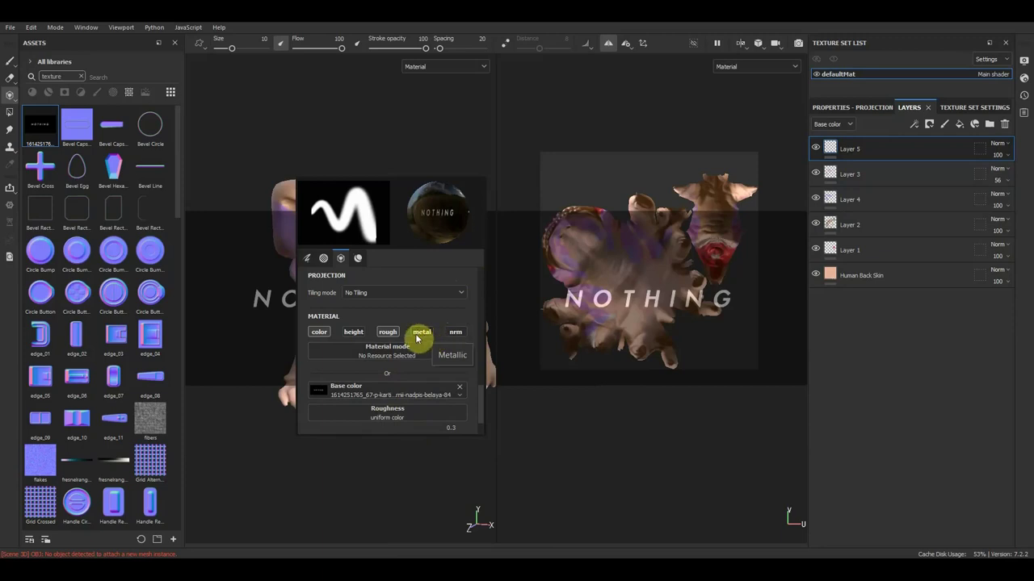
{"action": "scroll", "coordinate": [395, 402], "scroll_direction": "down", "scroll_amount": 2}
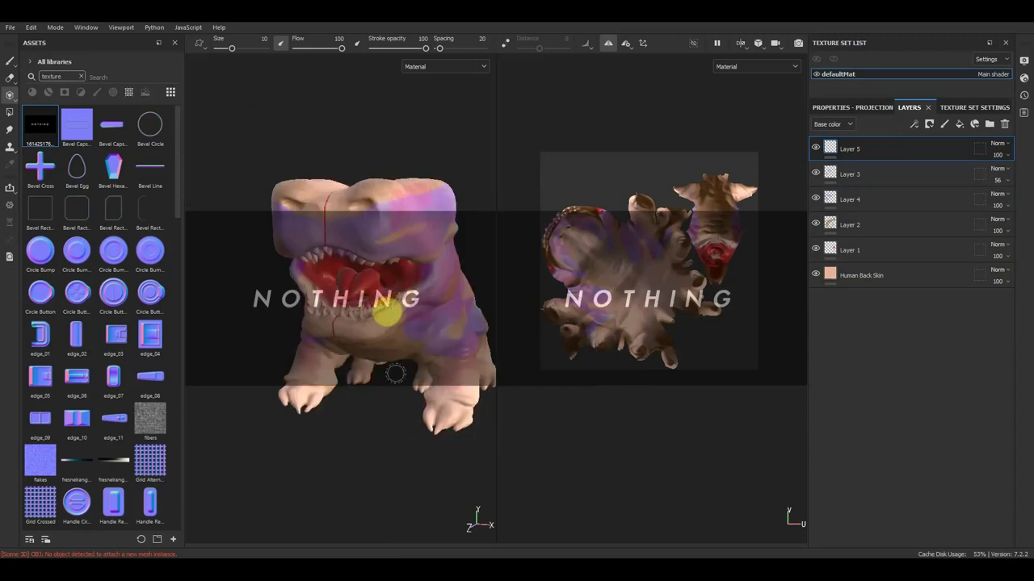
Paint the NOTHING text across the snout from above, then undo the mirrored stroke
{"action": "scroll", "coordinate": [376, 425], "scroll_direction": "up", "scroll_amount": 3}
{"action": "scroll", "coordinate": [375, 425], "scroll_direction": "up", "scroll_amount": 1}
{"action": "scroll", "coordinate": [375, 427], "scroll_direction": "up", "scroll_amount": 3}
{"action": "mouse_move", "coordinate": [375, 428]}
{"action": "left_mouse_down", "text": "alt"}
{"action": "mouse_move", "coordinate": [362, 427]}
{"action": "mouse_move", "coordinate": [434, 553]}
{"action": "left_mouse_up", "text": "alt"}
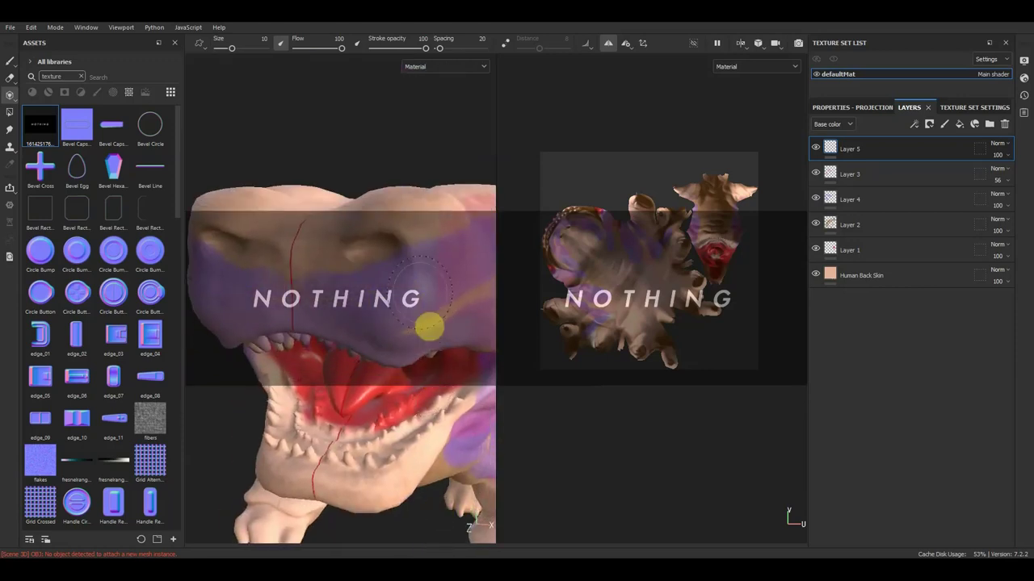
{"action": "left_click_drag", "start_coordinate": [410, 296], "coordinate": [275, 300]}
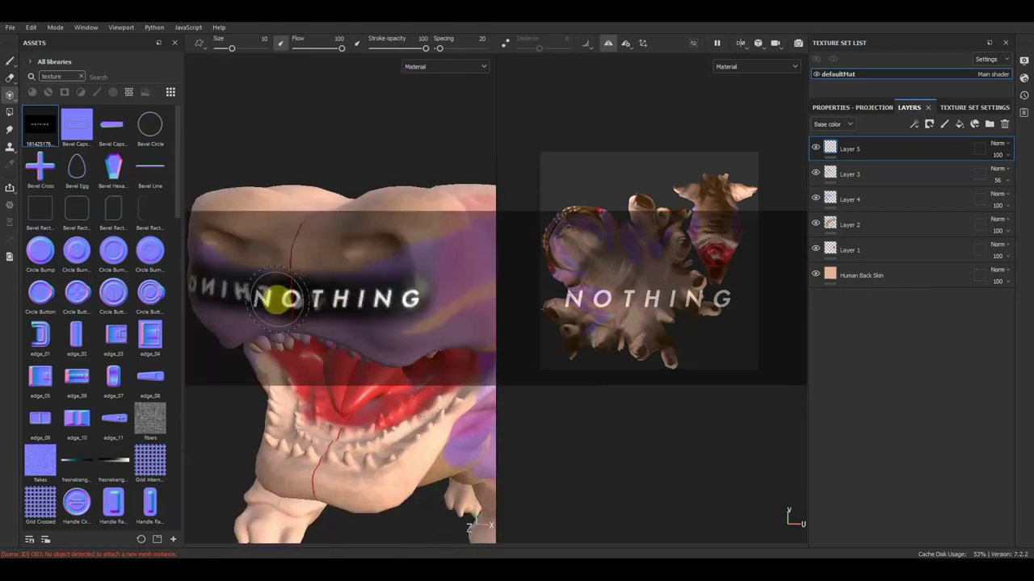
{"action": "key", "text": "ctrl+z"}
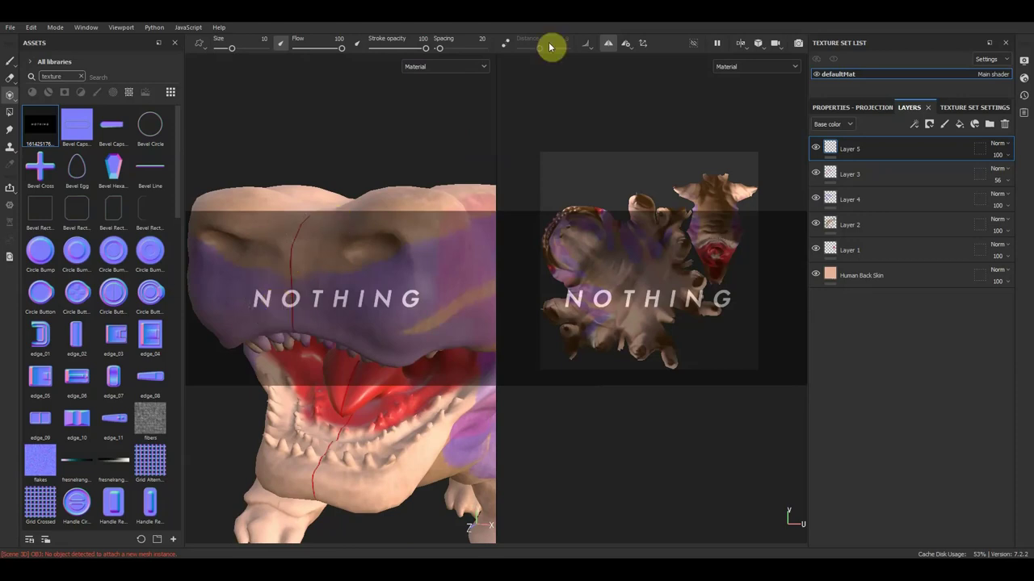
Turn symmetry off, then paint and undo a dark test band around the stencil
{"action": "left_click", "coordinate": [610, 46]}
{"action": "left_click_drag", "start_coordinate": [404, 301], "coordinate": [386, 305]}
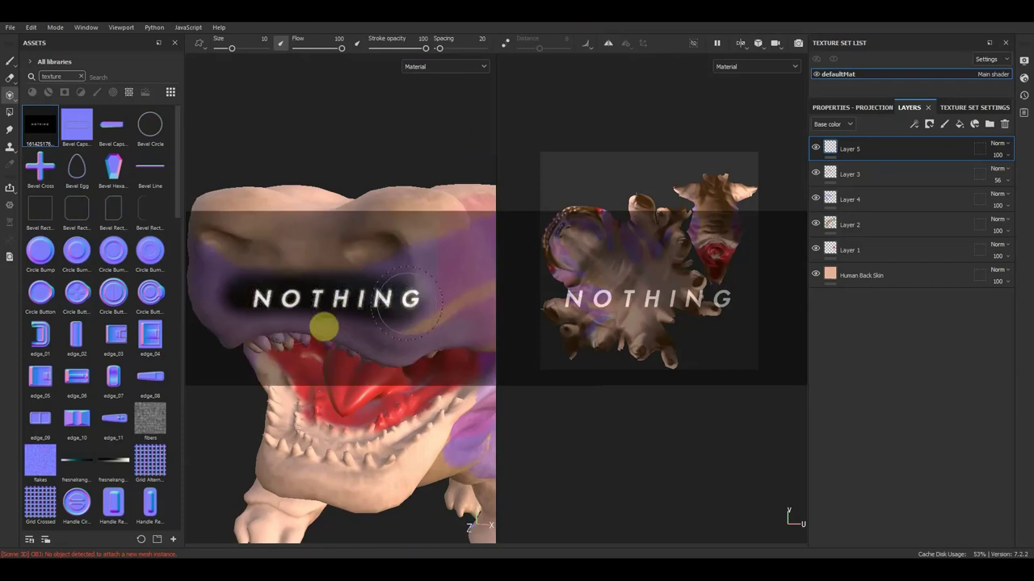
{"action": "key", "text": "ctrl+z"}
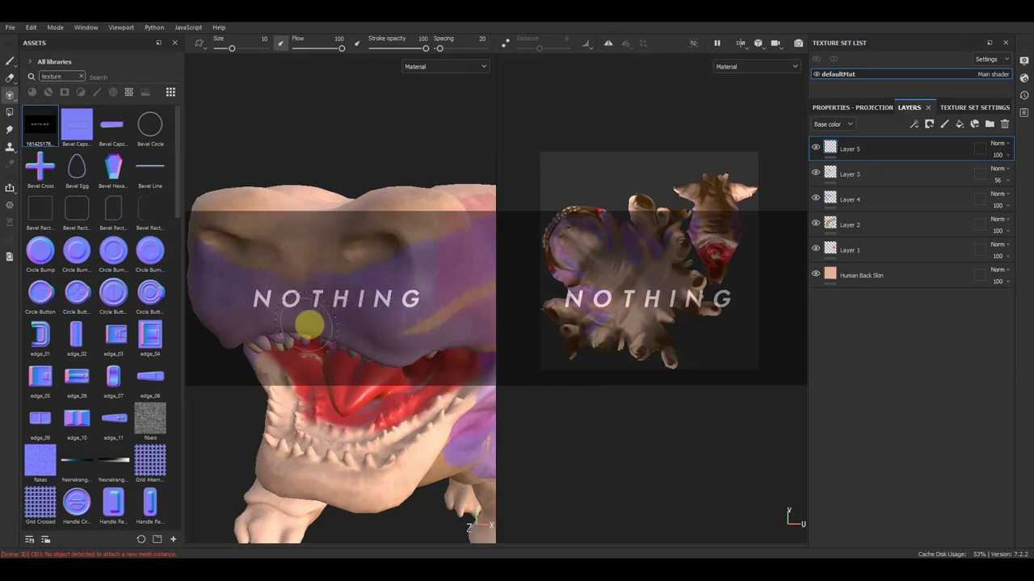
{"action": "right_click", "coordinate": [894, 148]}
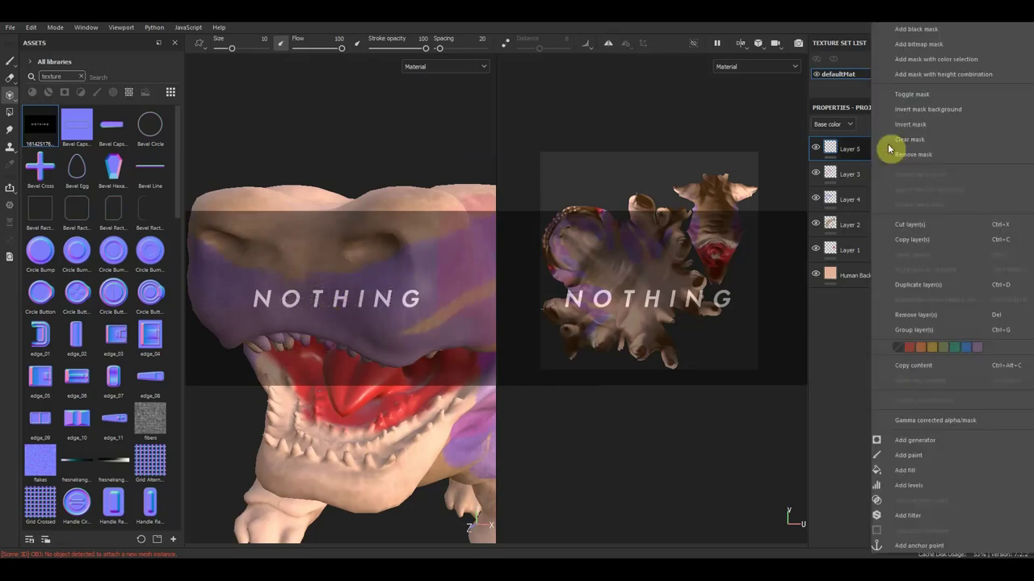
Give Layer 5 a black mask with a Paint effect
{"action": "left_click", "coordinate": [923, 31]}
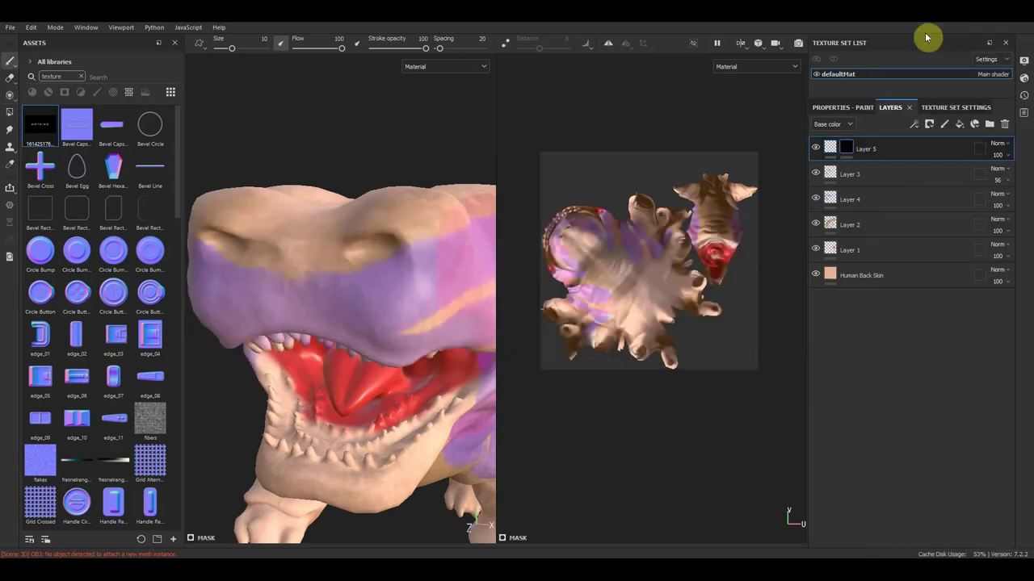
{"action": "right_click", "coordinate": [896, 150]}
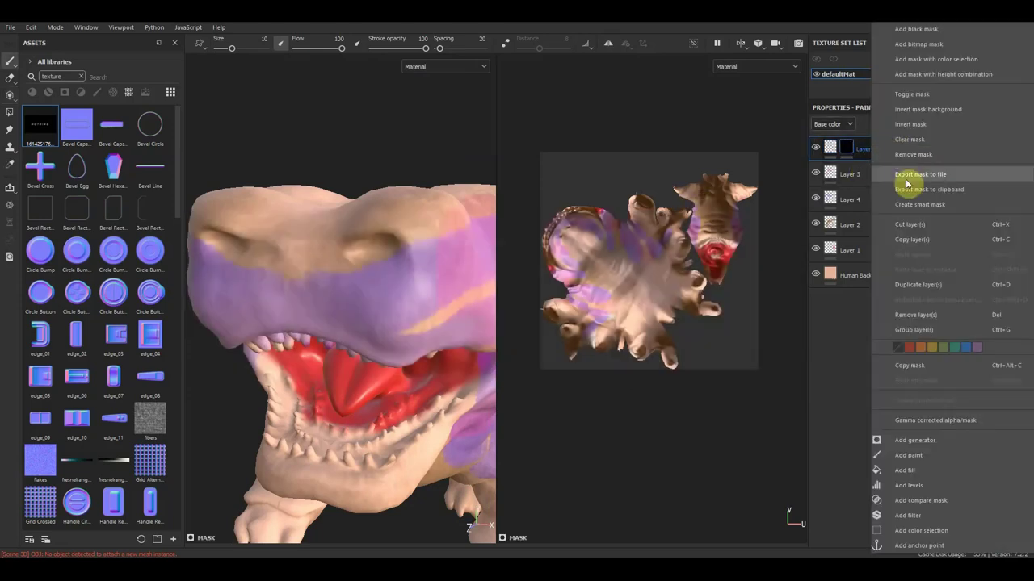
{"action": "left_click", "coordinate": [918, 458]}
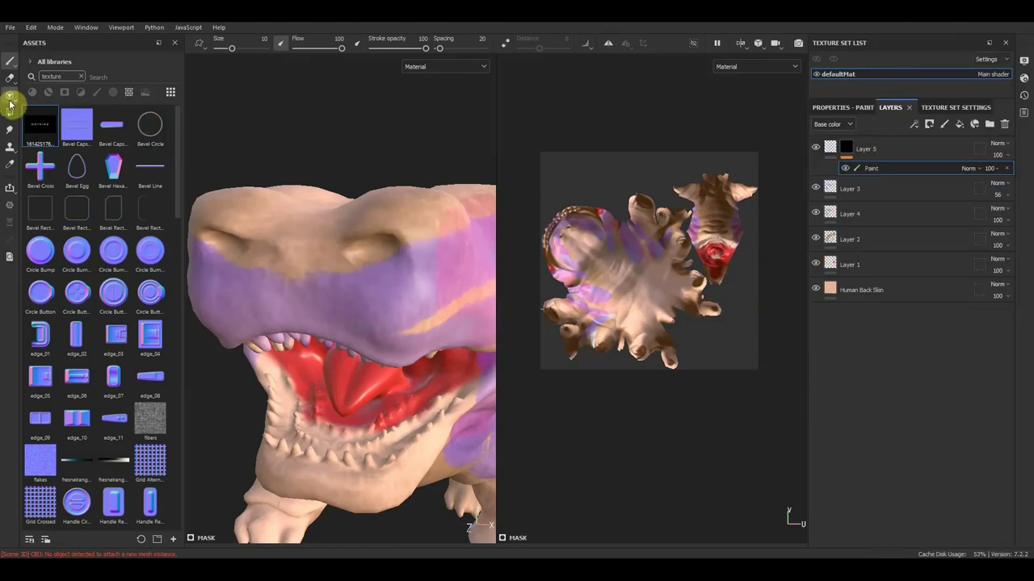
Switch to projection painting on Layer 5's mask with the NOTHING image as grayscale source
{"action": "left_click", "coordinate": [10, 94]}
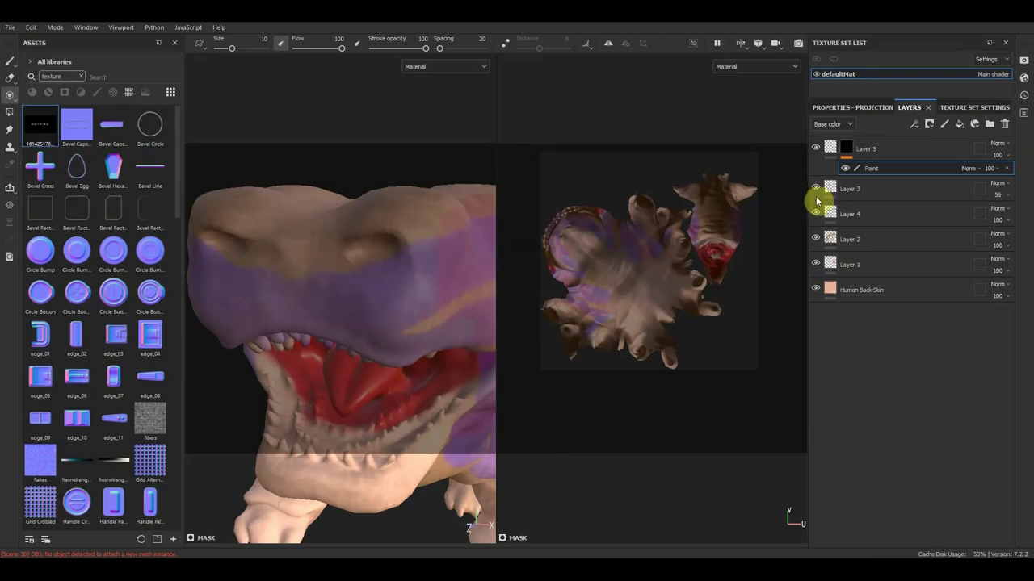
{"action": "left_click", "coordinate": [845, 152]}
{"action": "right_click", "coordinate": [438, 207]}
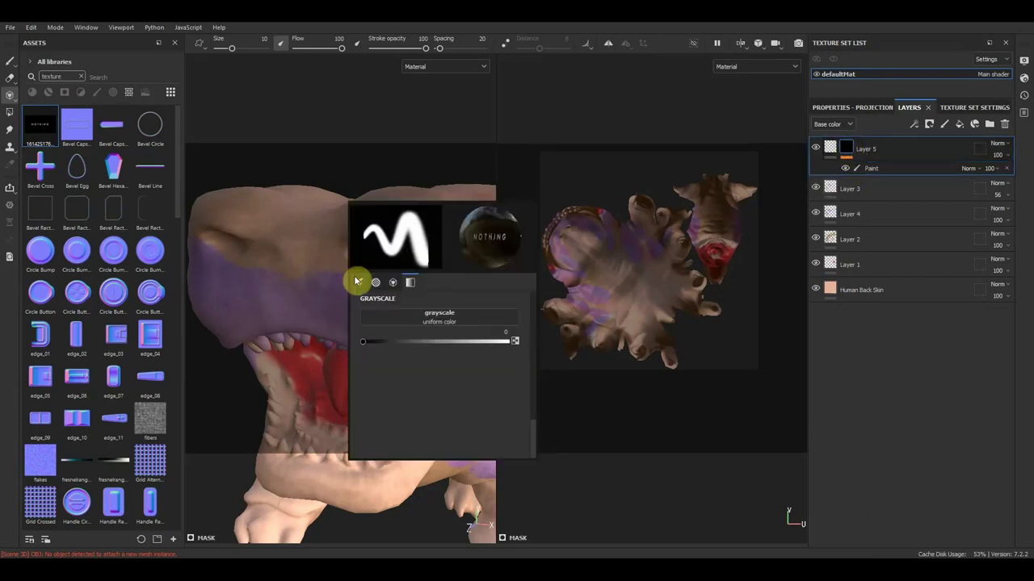
{"action": "left_click", "coordinate": [393, 282]}
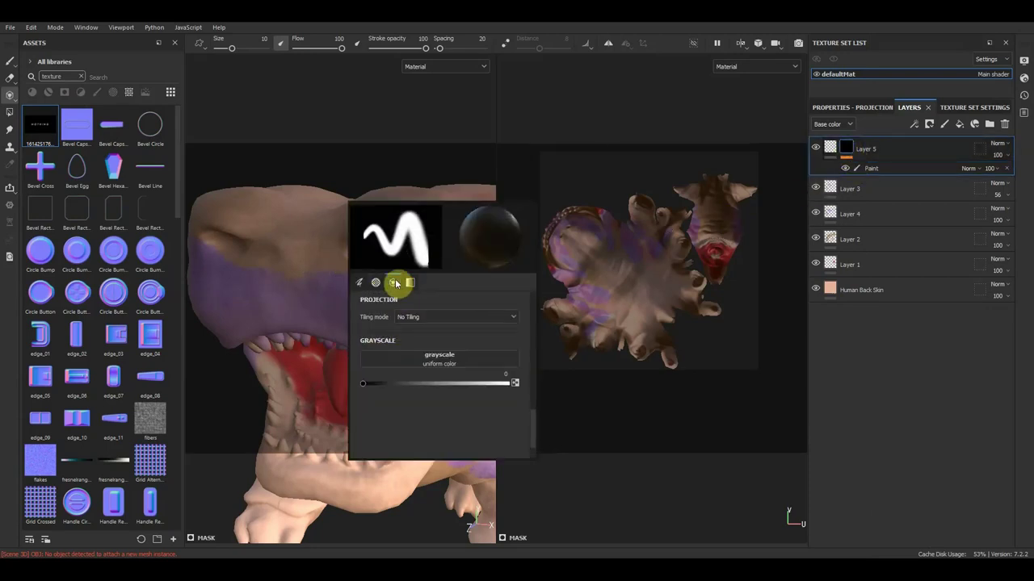
{"action": "left_click", "coordinate": [453, 361]}
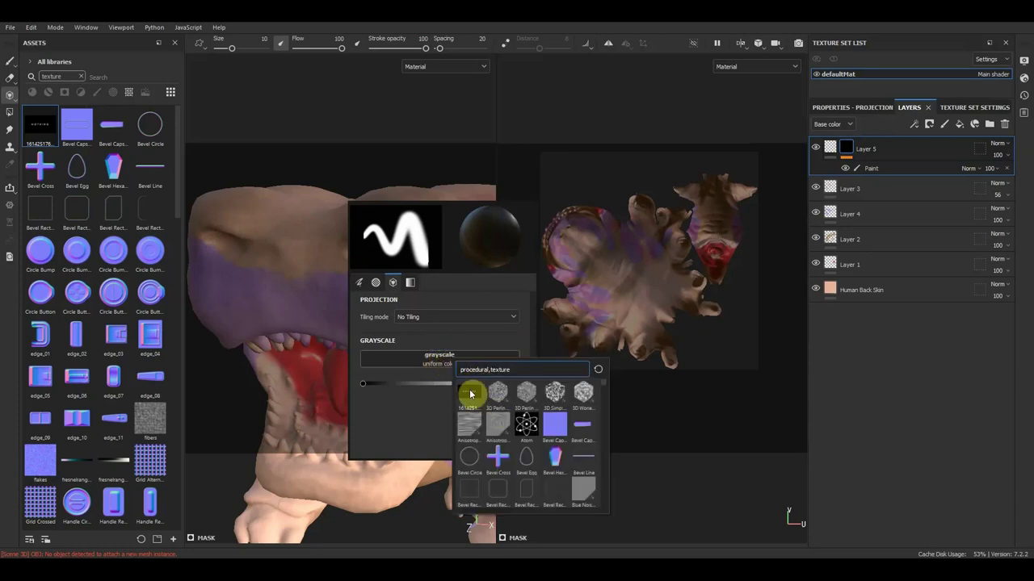
{"action": "left_click", "coordinate": [471, 393]}
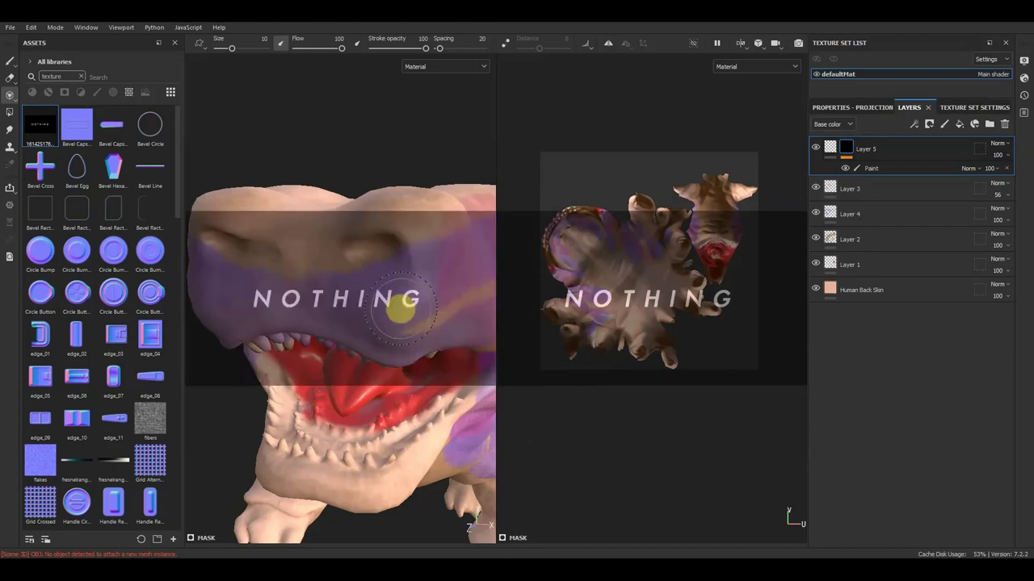
Delete the Paint effect and then Layer 5 itself
{"action": "left_click", "coordinate": [908, 170]}
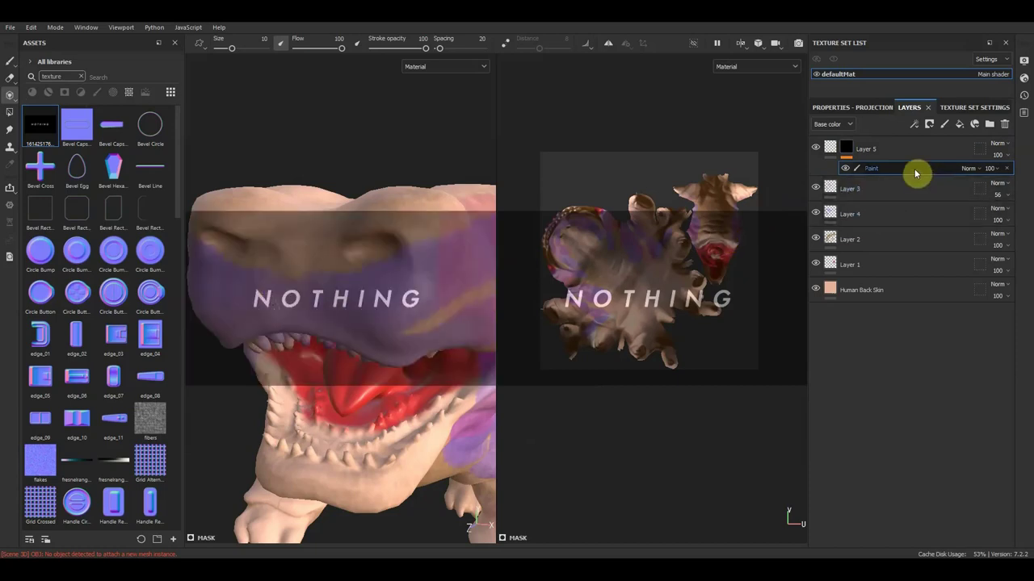
{"action": "key", "text": "Delete"}
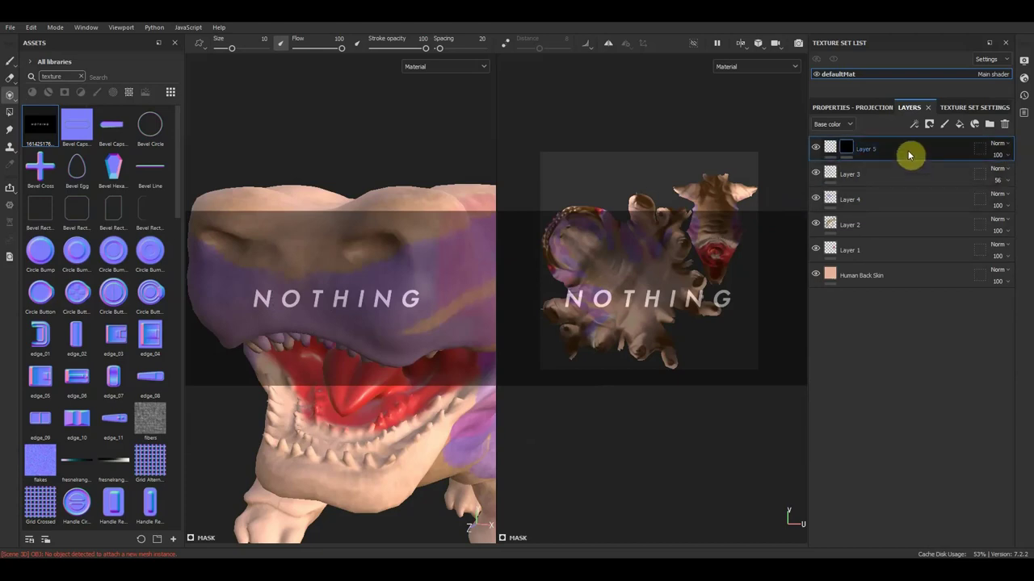
{"action": "key", "text": "Delete"}
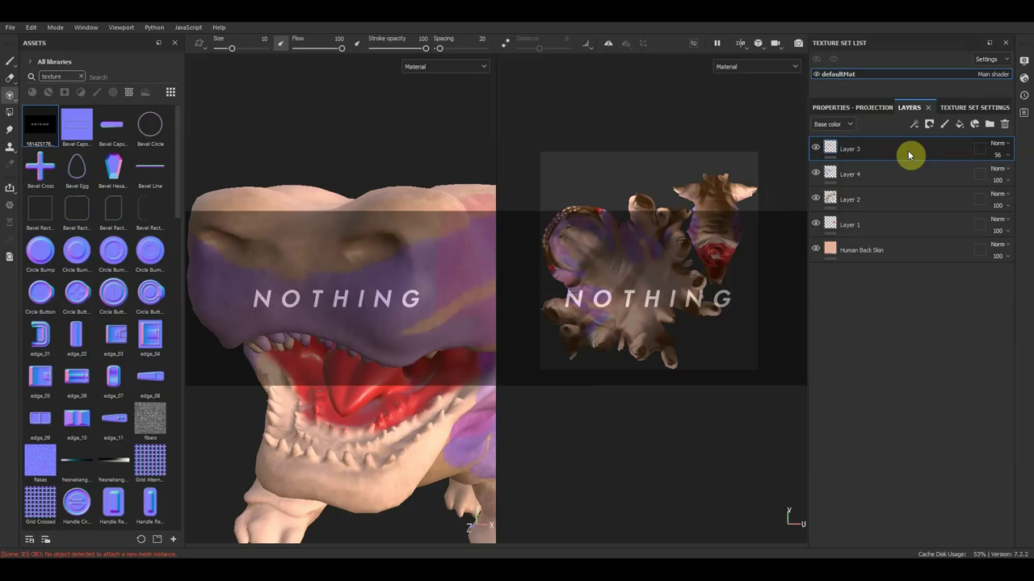
Add a new Fill layer 1 on top and give it a black mask
{"action": "left_click", "coordinate": [961, 126]}
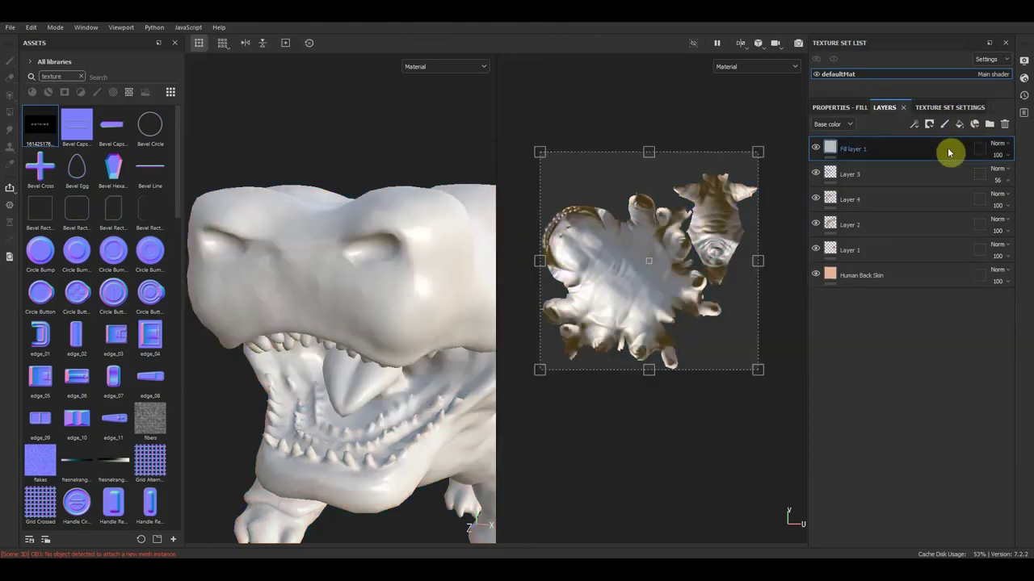
{"action": "right_click", "coordinate": [887, 151]}
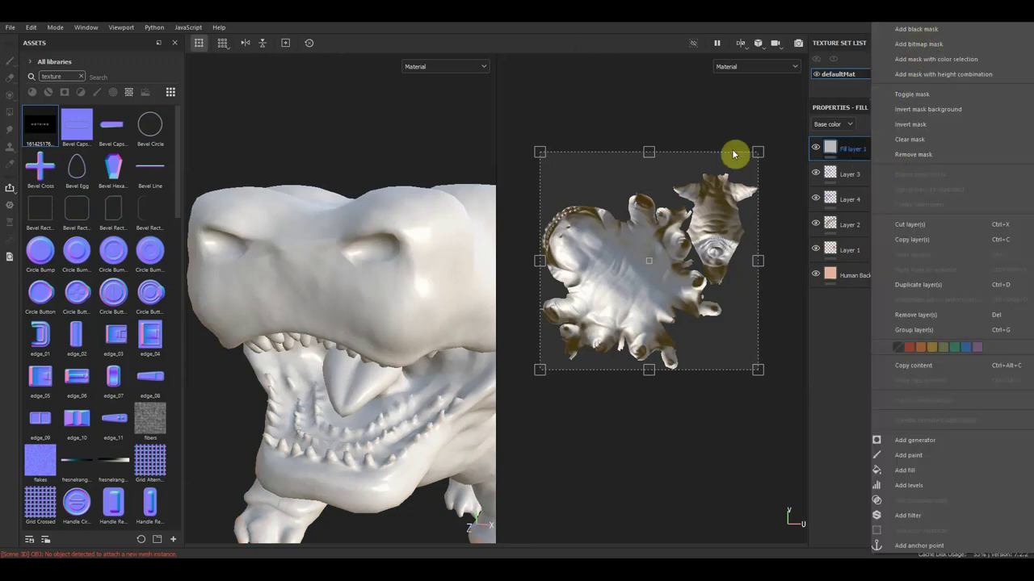
{"action": "left_click", "coordinate": [928, 34]}
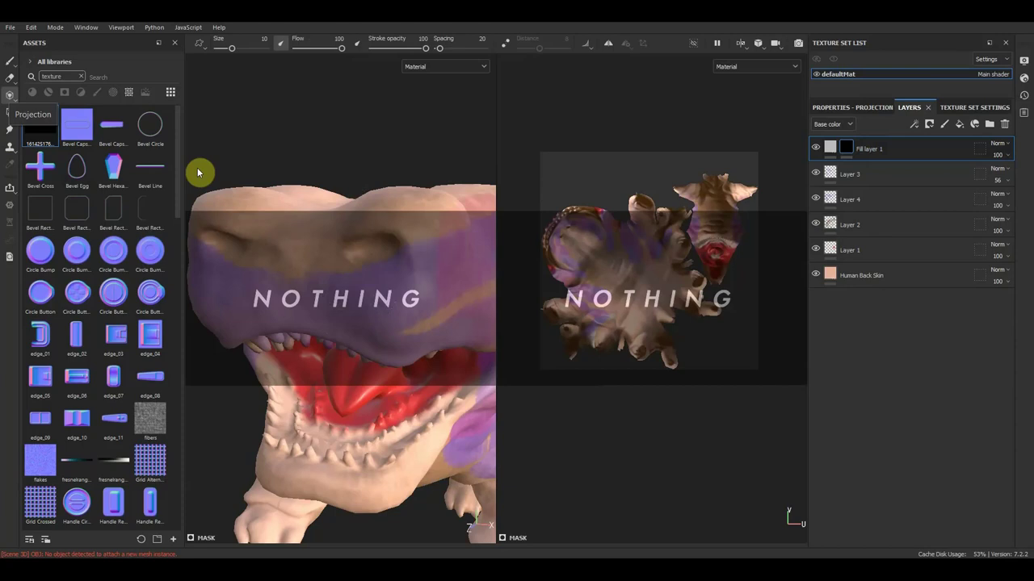
Add a paint effect to Fill layer 1's mask and project the NOTHING text across the snout
{"action": "right_click", "coordinate": [909, 157]}
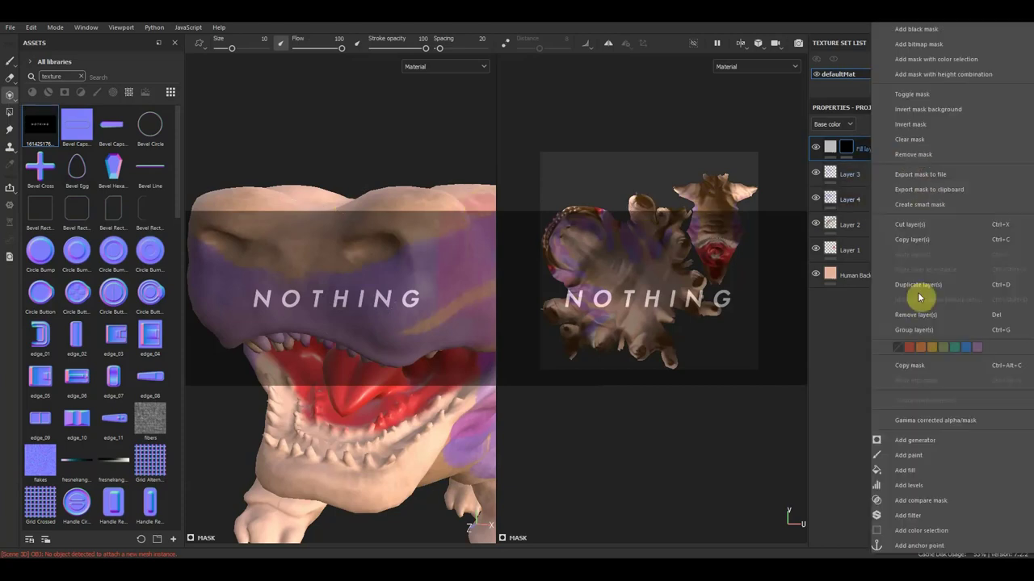
{"action": "left_click", "coordinate": [929, 458]}
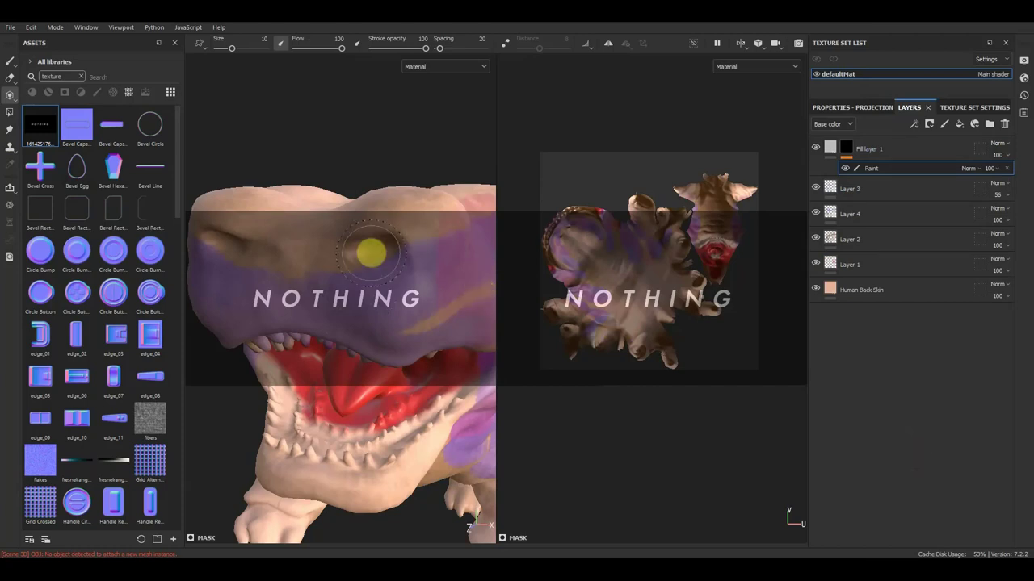
{"action": "left_click_drag", "start_coordinate": [418, 300], "coordinate": [203, 307]}
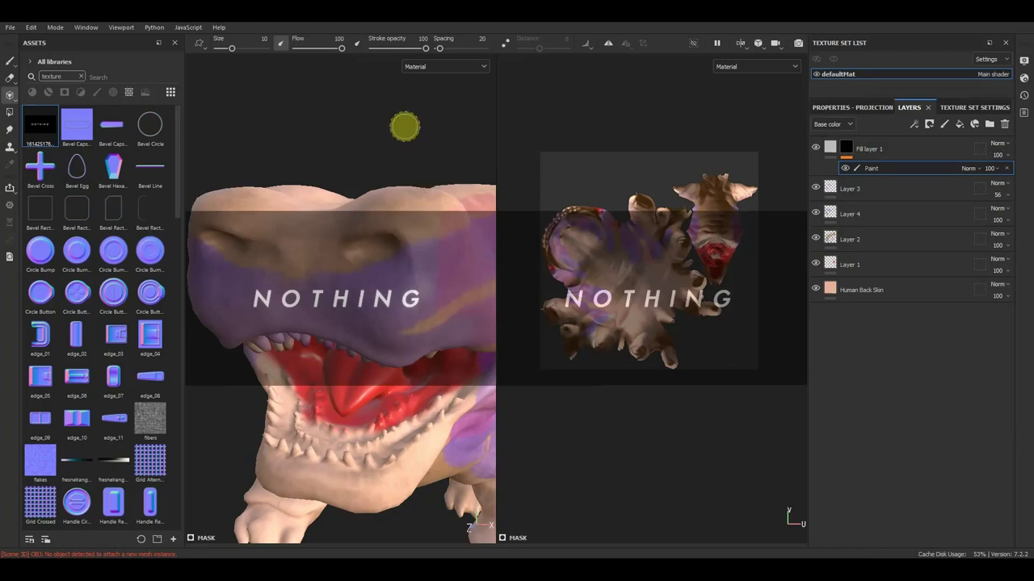
Return to ordinary painting and reselect Fill layer 1
{"action": "key", "text": "1"}
{"action": "scroll", "coordinate": [342, 309], "scroll_direction": "up", "scroll_amount": 2}
{"action": "scroll", "coordinate": [377, 310], "scroll_direction": "up", "scroll_amount": 2}
{"action": "scroll", "coordinate": [386, 297], "scroll_direction": "up", "scroll_amount": 3}
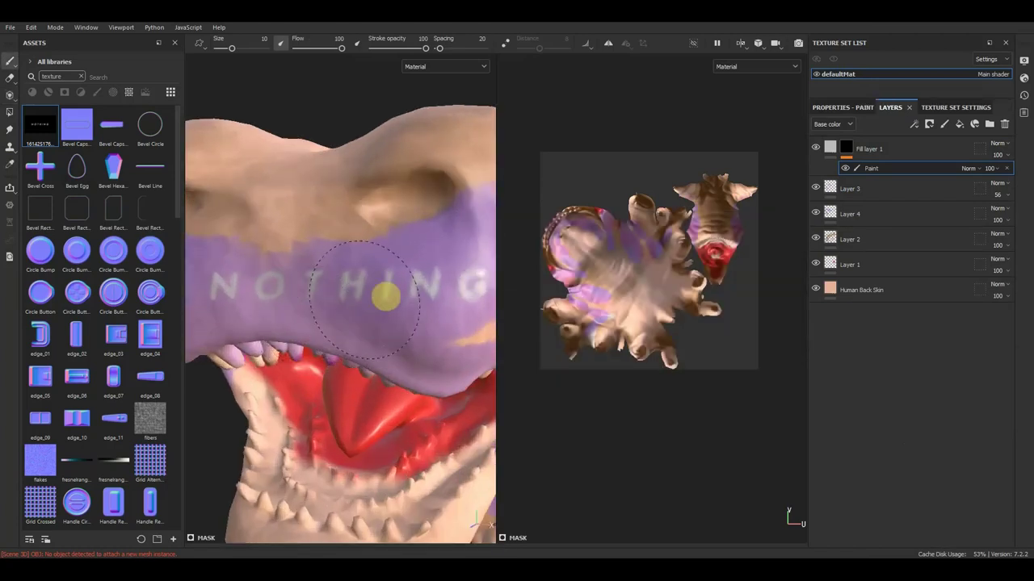
{"action": "scroll", "coordinate": [363, 299], "scroll_direction": "down", "scroll_amount": 2}
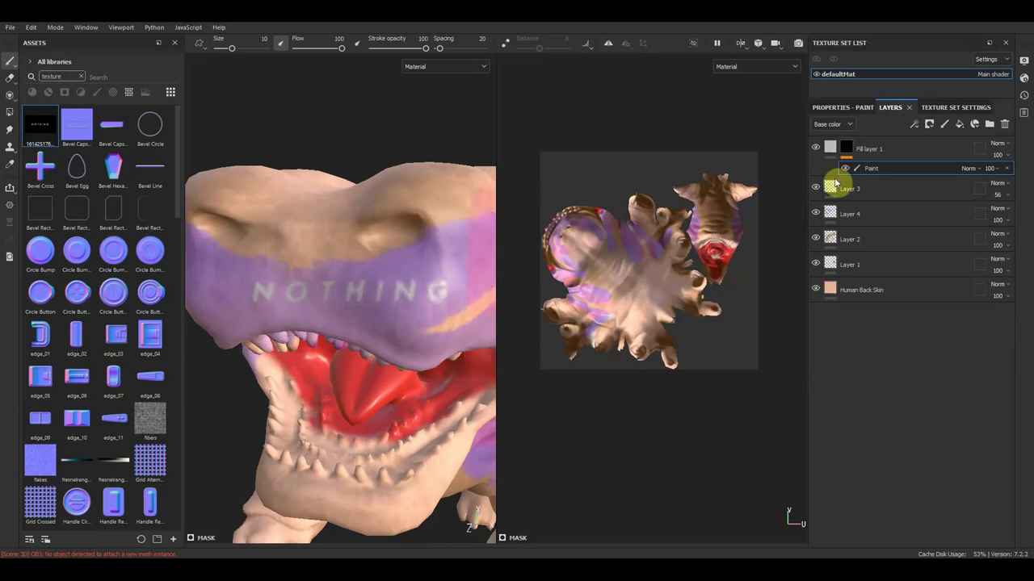
{"action": "left_click", "coordinate": [838, 153]}
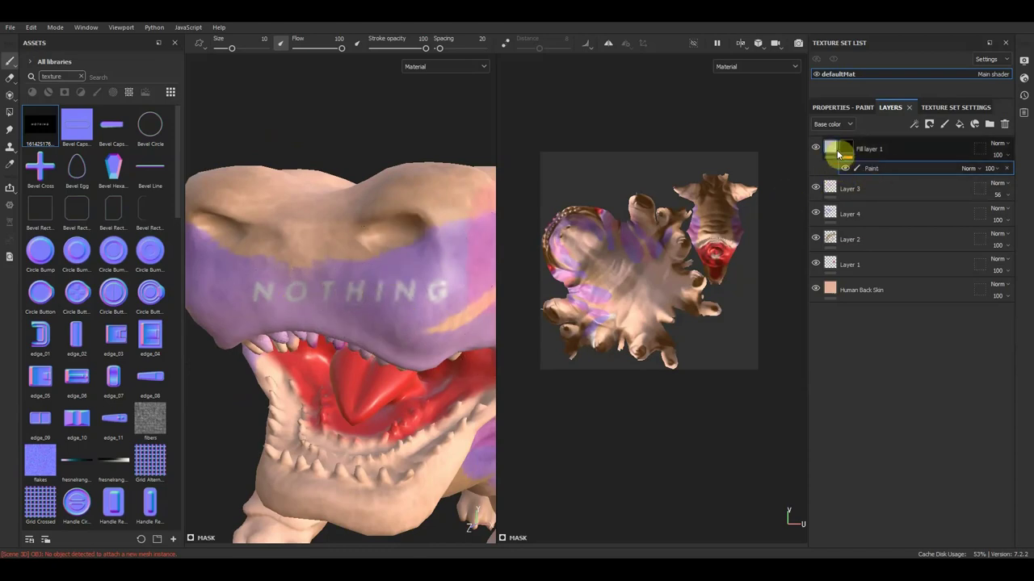
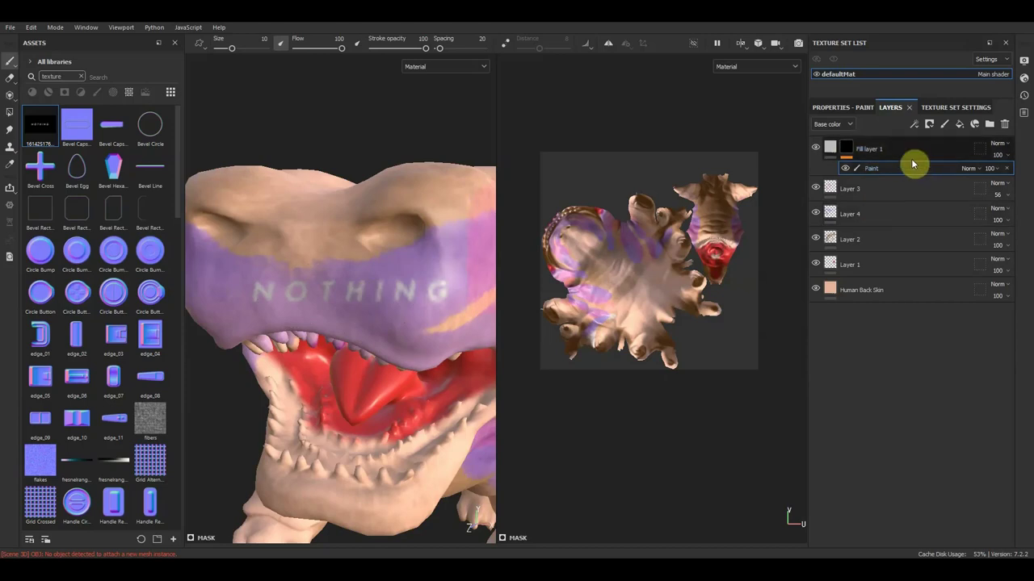
Add a Levels adjustment to Fill layer 1 and bring up its settings
{"action": "right_click", "coordinate": [913, 160]}
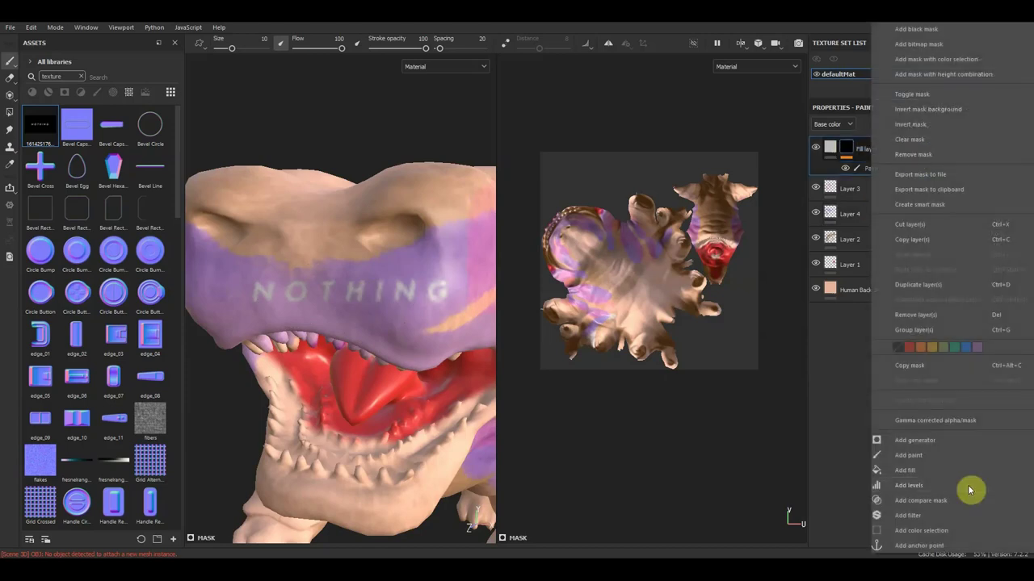
{"action": "left_click", "coordinate": [926, 487]}
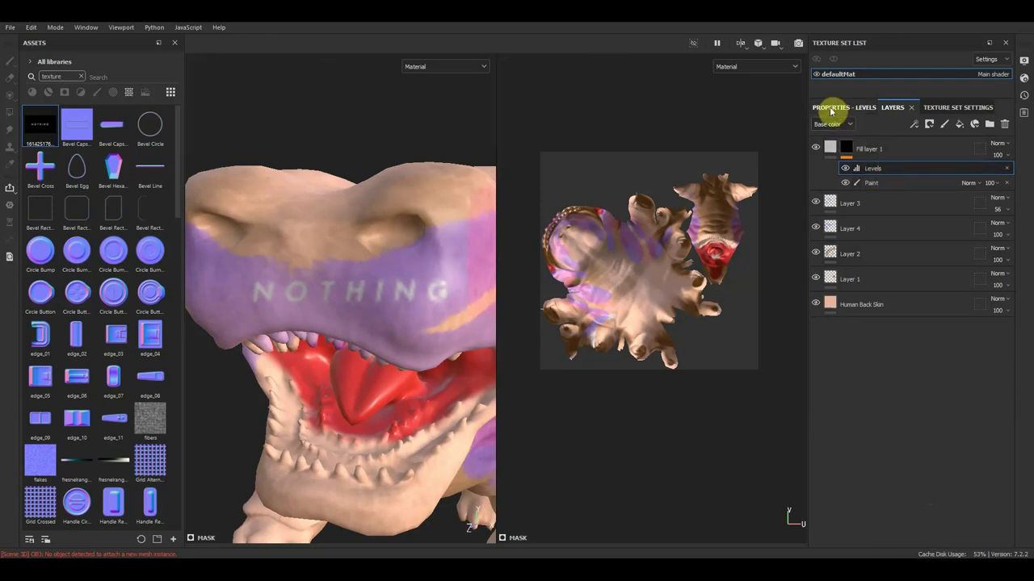
{"action": "mouse_move", "coordinate": [836, 111]}
{"action": "left_mouse_down"}
{"action": "mouse_move", "coordinate": [401, 270]}
{"action": "mouse_move", "coordinate": [424, 306]}
{"action": "mouse_move", "coordinate": [442, 306]}
{"action": "left_mouse_up"}
Pull the input white point to 0.344, adjust the output black and white levels, and raise the midtone
{"action": "left_click_drag", "start_coordinate": [509, 303], "coordinate": [457, 305]}
{"action": "mouse_move", "coordinate": [570, 304]}
{"action": "left_mouse_down"}
{"action": "mouse_move", "coordinate": [468, 314]}
{"action": "mouse_move", "coordinate": [490, 321]}
{"action": "left_mouse_up"}
{"action": "mouse_move", "coordinate": [571, 353]}
{"action": "left_mouse_down"}
{"action": "mouse_move", "coordinate": [449, 357]}
{"action": "mouse_move", "coordinate": [581, 360]}
{"action": "left_mouse_up"}
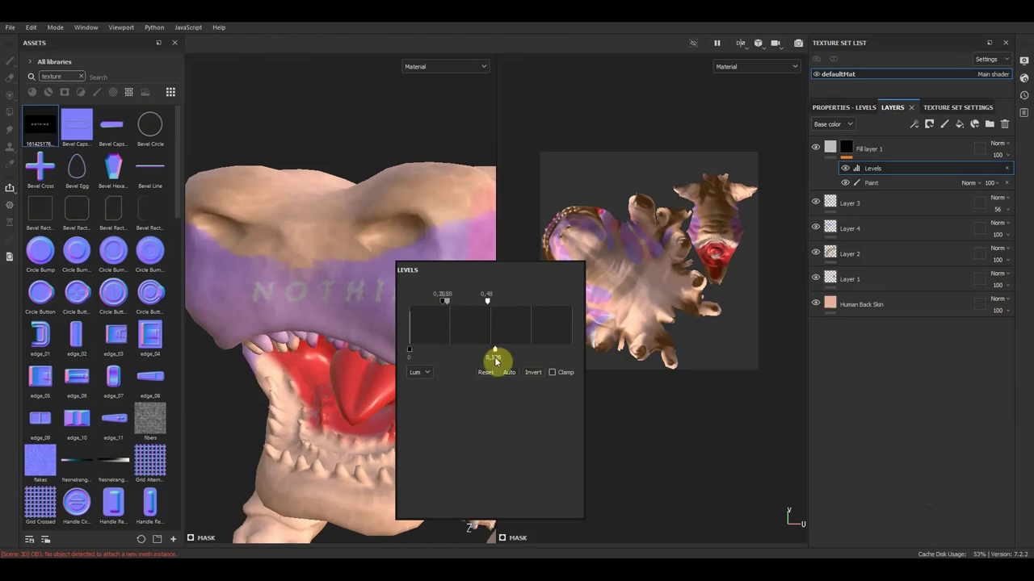
{"action": "mouse_move", "coordinate": [410, 352]}
{"action": "left_mouse_down"}
{"action": "mouse_move", "coordinate": [526, 363]}
{"action": "mouse_move", "coordinate": [405, 352]}
{"action": "left_mouse_up"}
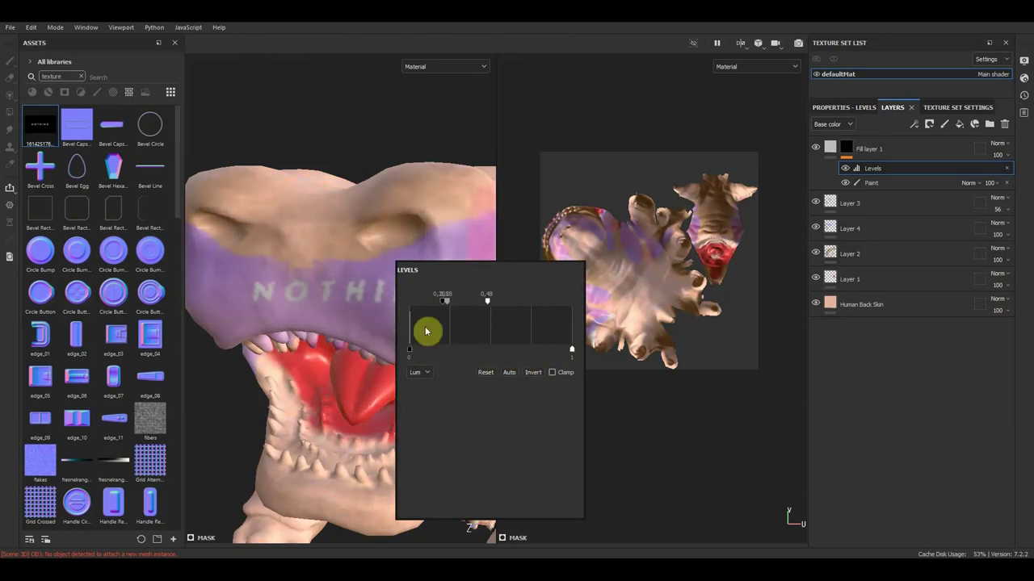
{"action": "mouse_move", "coordinate": [447, 300]}
{"action": "left_mouse_down"}
{"action": "mouse_move", "coordinate": [471, 313]}
{"action": "mouse_move", "coordinate": [471, 302]}
{"action": "mouse_move", "coordinate": [493, 302]}
{"action": "mouse_move", "coordinate": [536, 314]}
{"action": "left_mouse_up"}
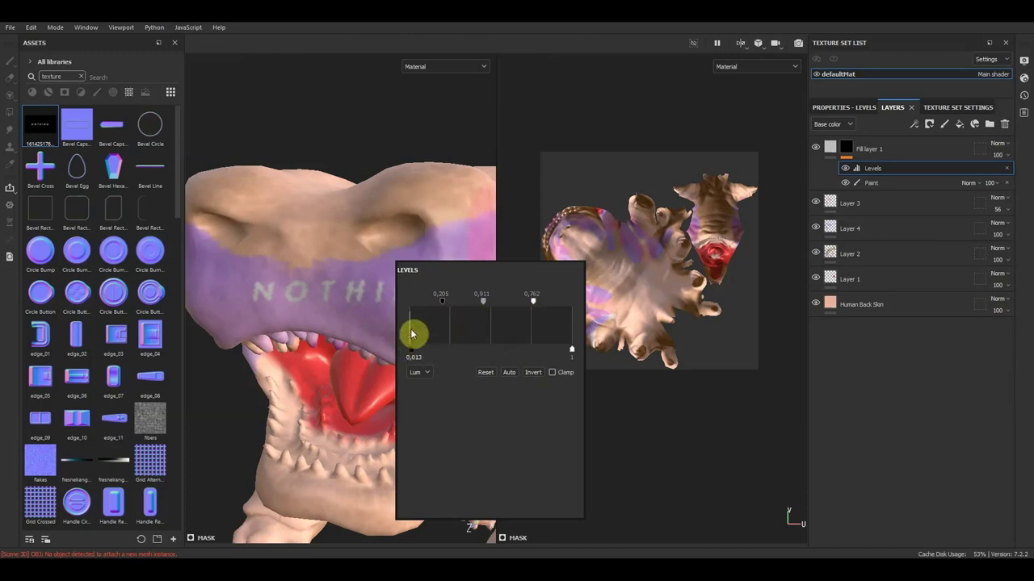
Refine the input levels, setting the upper marker to 0.659 and the black point to 0.159
{"action": "mouse_move", "coordinate": [452, 308]}
{"action": "left_mouse_down"}
{"action": "mouse_move", "coordinate": [411, 302]}
{"action": "mouse_move", "coordinate": [421, 302]}
{"action": "left_mouse_up"}
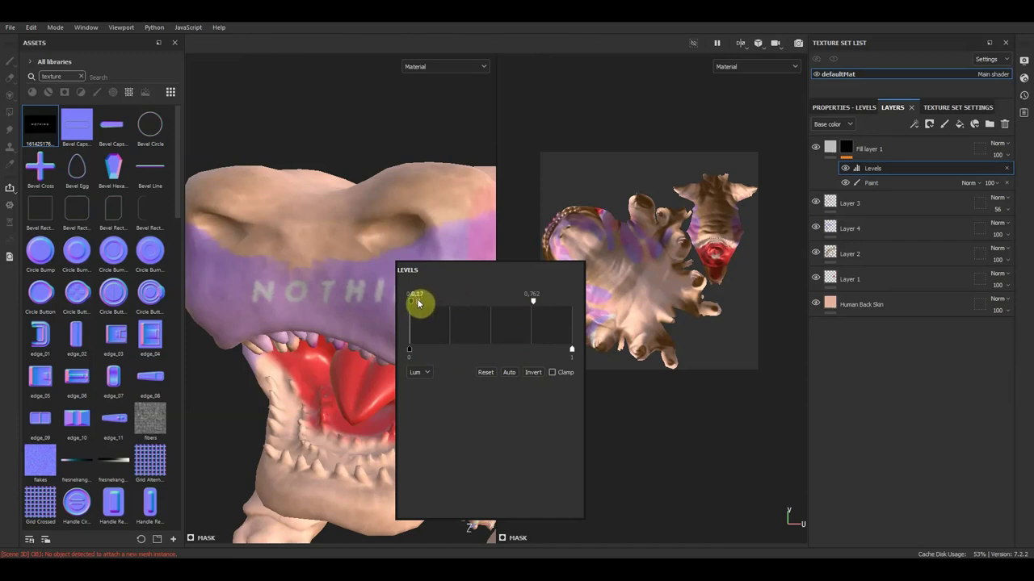
{"action": "left_click_drag", "start_coordinate": [418, 303], "coordinate": [400, 310]}
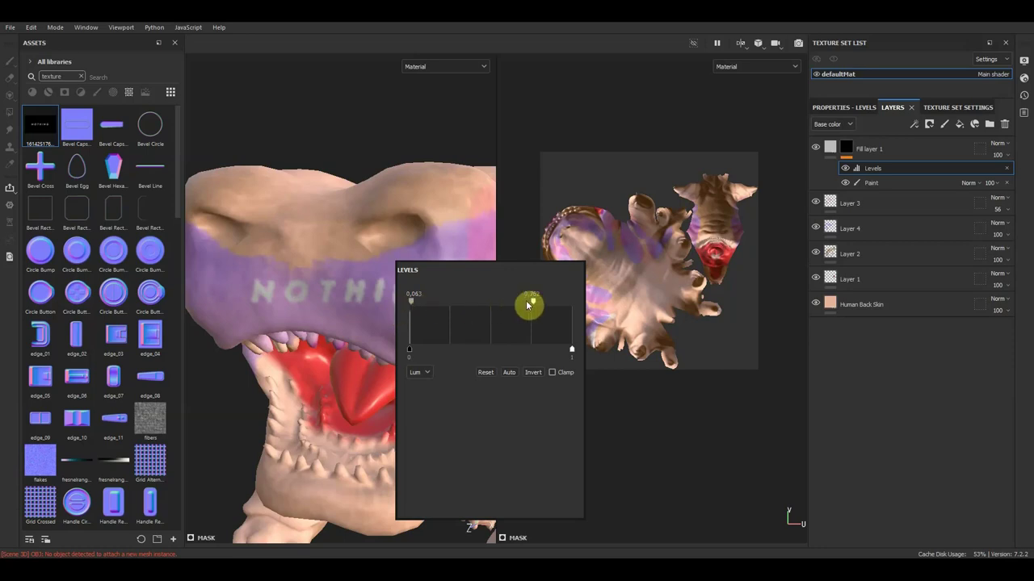
{"action": "left_click_drag", "start_coordinate": [530, 306], "coordinate": [412, 312]}
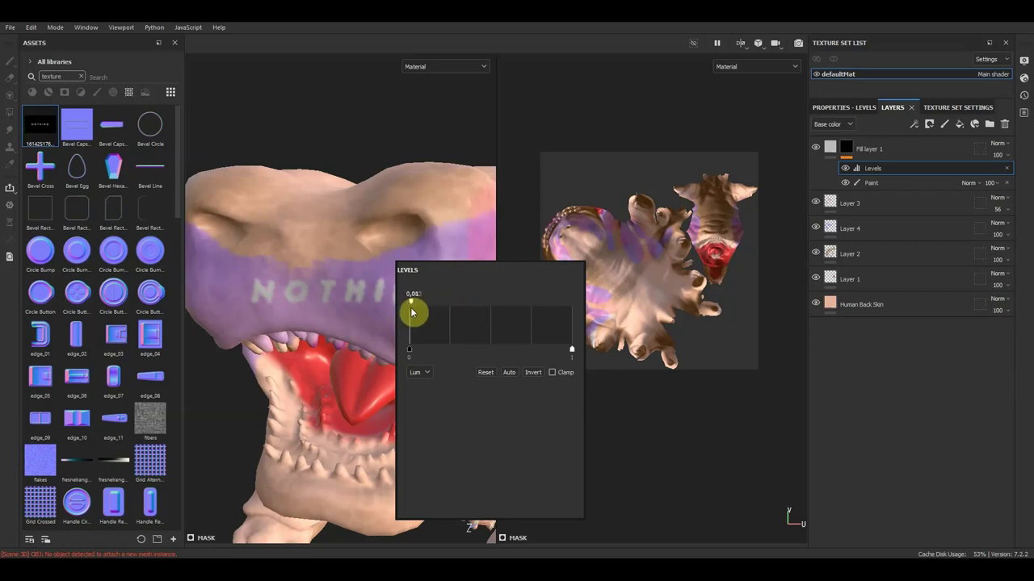
{"action": "left_click_drag", "start_coordinate": [411, 313], "coordinate": [516, 306]}
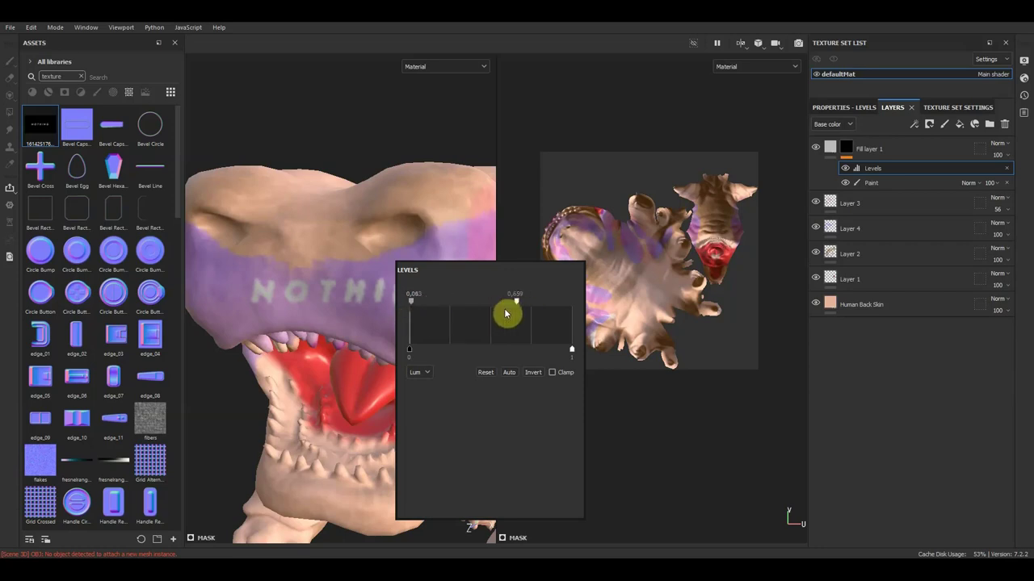
{"action": "left_click_drag", "start_coordinate": [411, 300], "coordinate": [416, 304]}
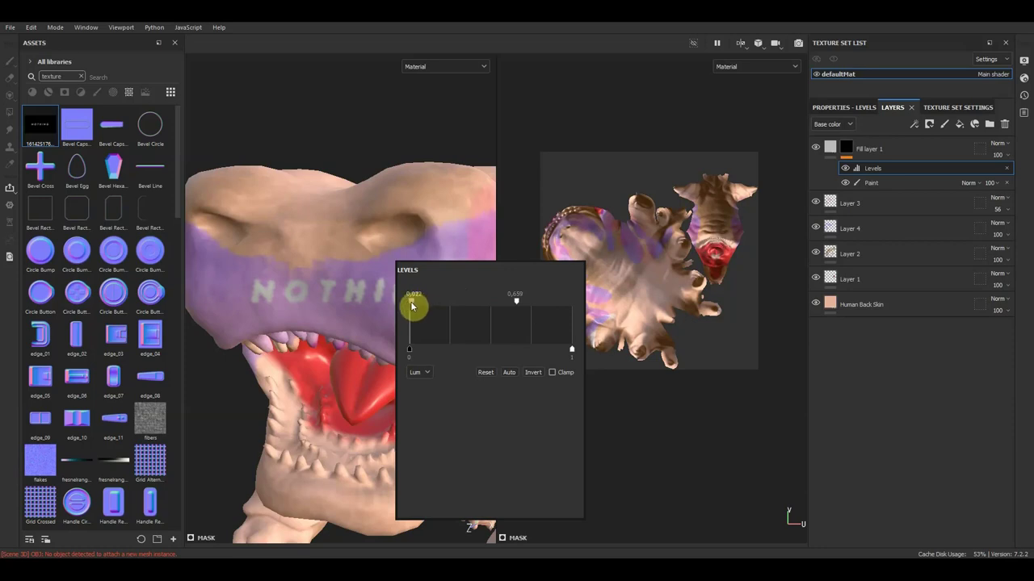
Zoom and orbit to a frontal view of the creature head, then add a white Fill layer 2 on top
{"action": "scroll", "coordinate": [382, 287], "scroll_direction": "up", "scroll_amount": 3}
{"action": "scroll", "coordinate": [382, 287], "scroll_direction": "up", "scroll_amount": 2}
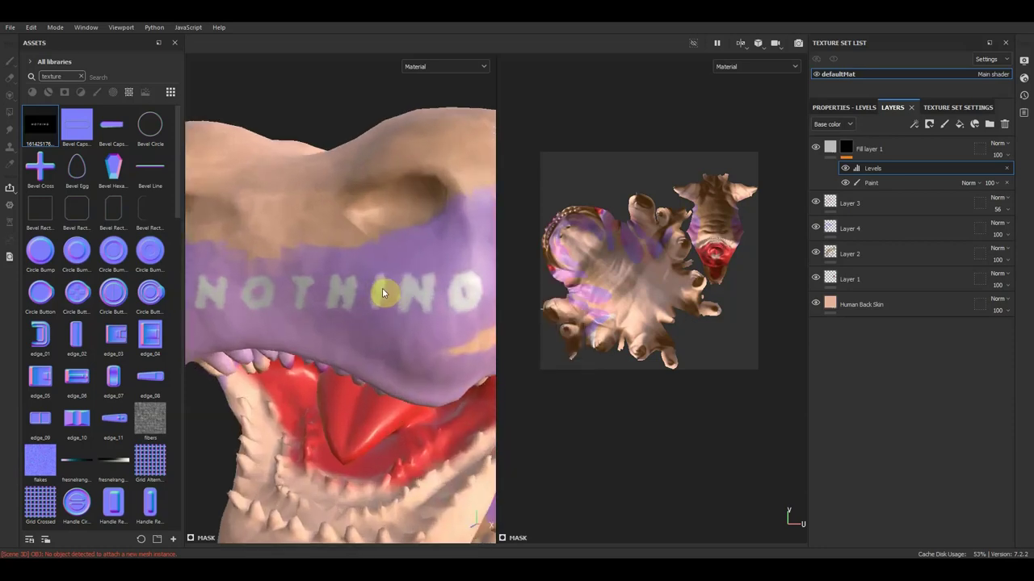
{"action": "scroll", "coordinate": [356, 311], "scroll_direction": "down", "scroll_amount": 2}
{"action": "scroll", "coordinate": [361, 327], "scroll_direction": "down", "scroll_amount": 2}
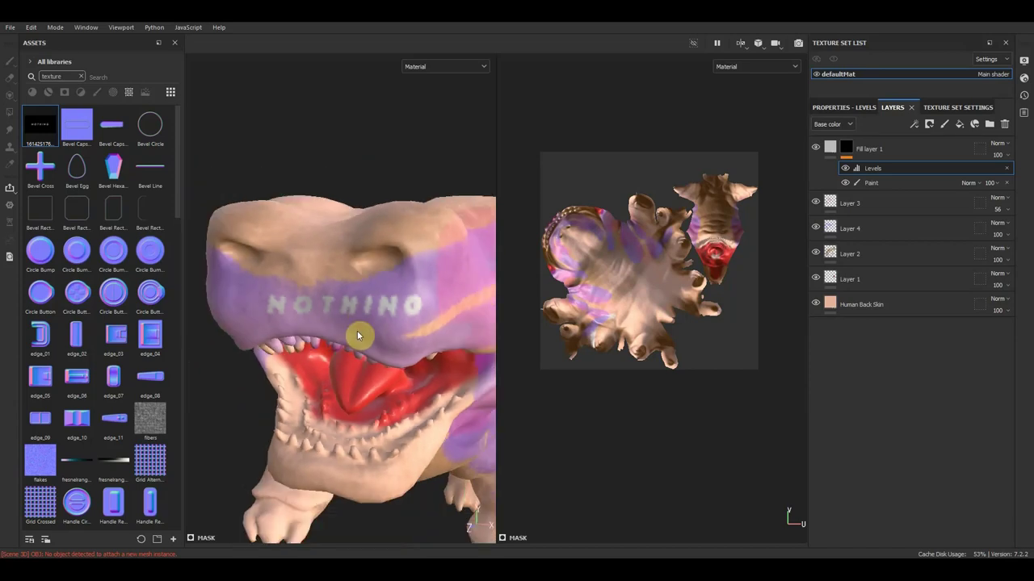
{"action": "scroll", "coordinate": [363, 328], "scroll_direction": "down", "scroll_amount": 2}
{"action": "middle_click_drag", "start_coordinate": [329, 203], "coordinate": [333, 151], "text": "alt"}
{"action": "mouse_move", "coordinate": [333, 151]}
{"action": "left_mouse_down", "text": "alt"}
{"action": "mouse_move", "coordinate": [355, 148]}
{"action": "mouse_move", "coordinate": [334, 150]}
{"action": "left_mouse_up", "text": "alt"}
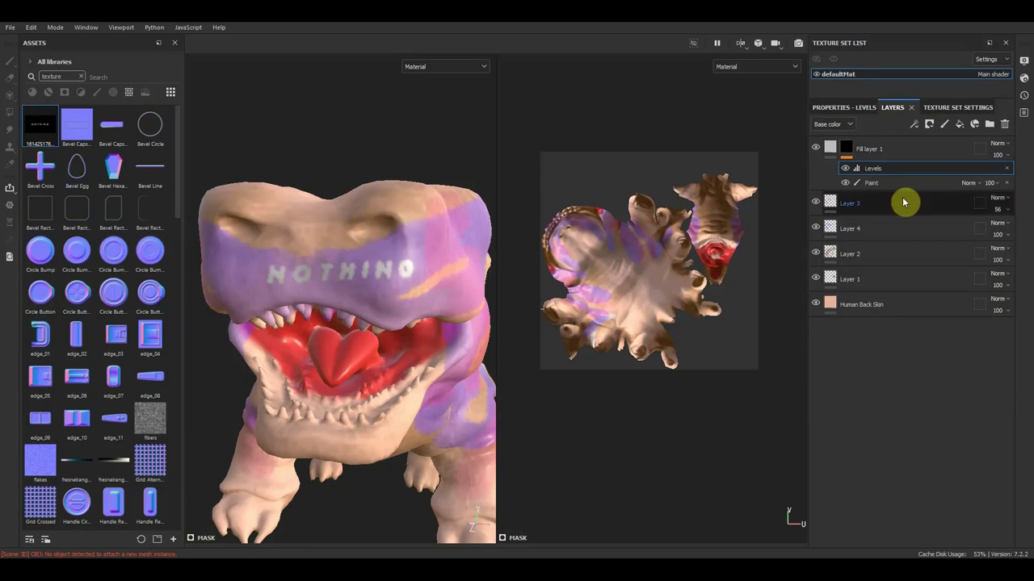
{"action": "left_click", "coordinate": [961, 122]}
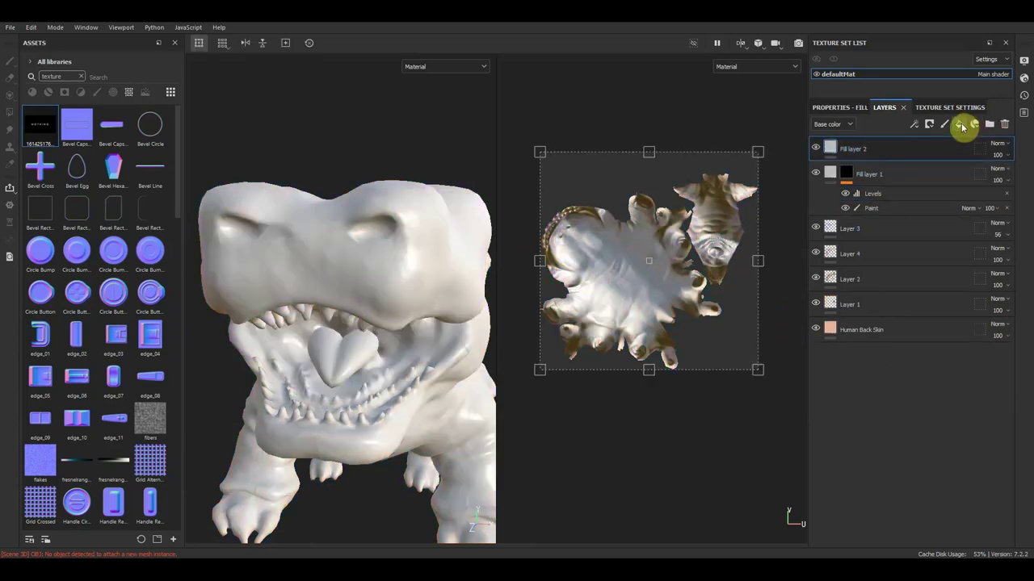
Filter the assets to materials and apply the bluish Fabric Baseball Hat material to Fill layer 2
{"action": "left_click", "coordinate": [888, 184]}
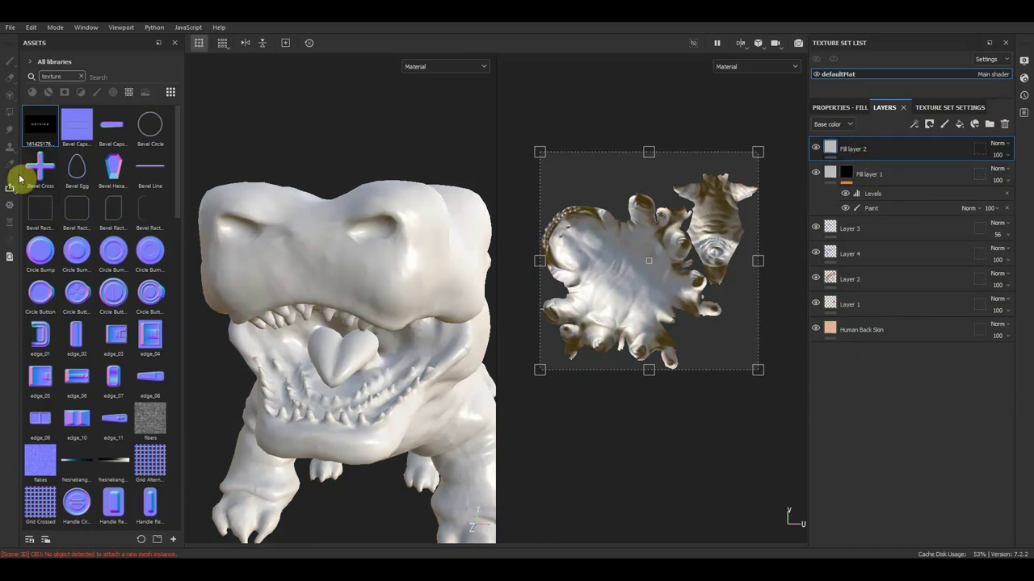
{"action": "left_click", "coordinate": [32, 92]}
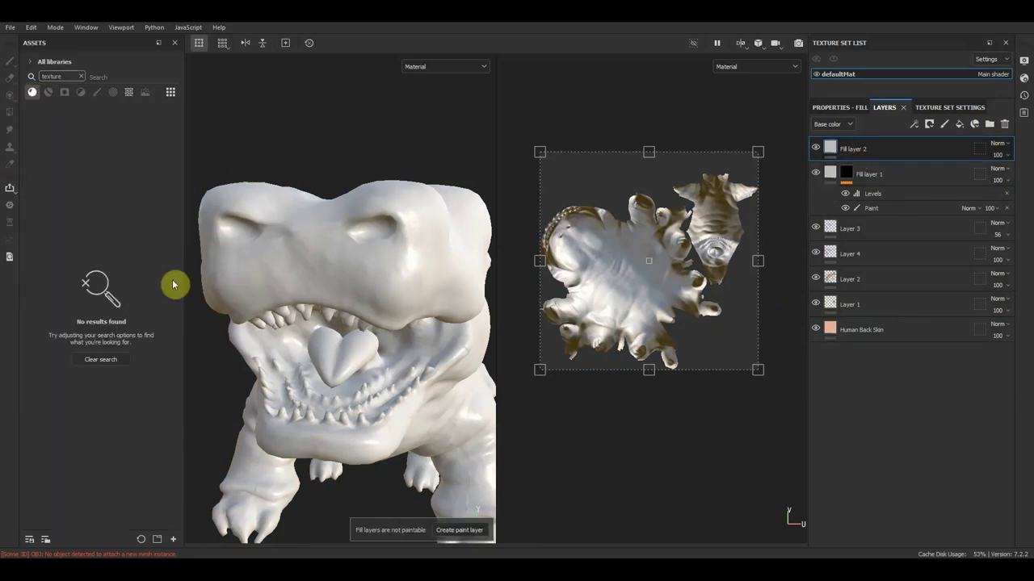
{"action": "left_click", "coordinate": [105, 359]}
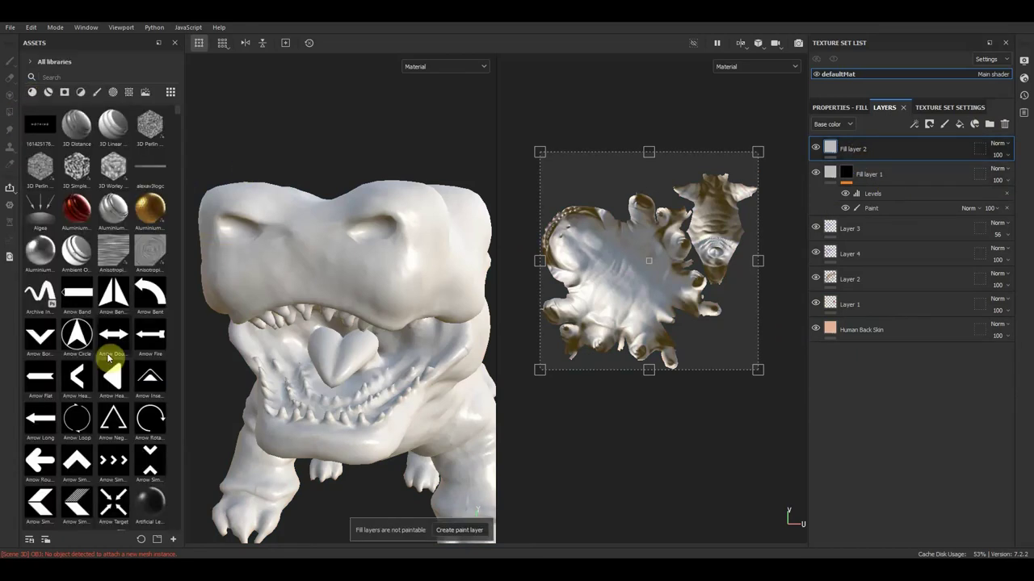
{"action": "left_click", "coordinate": [32, 91]}
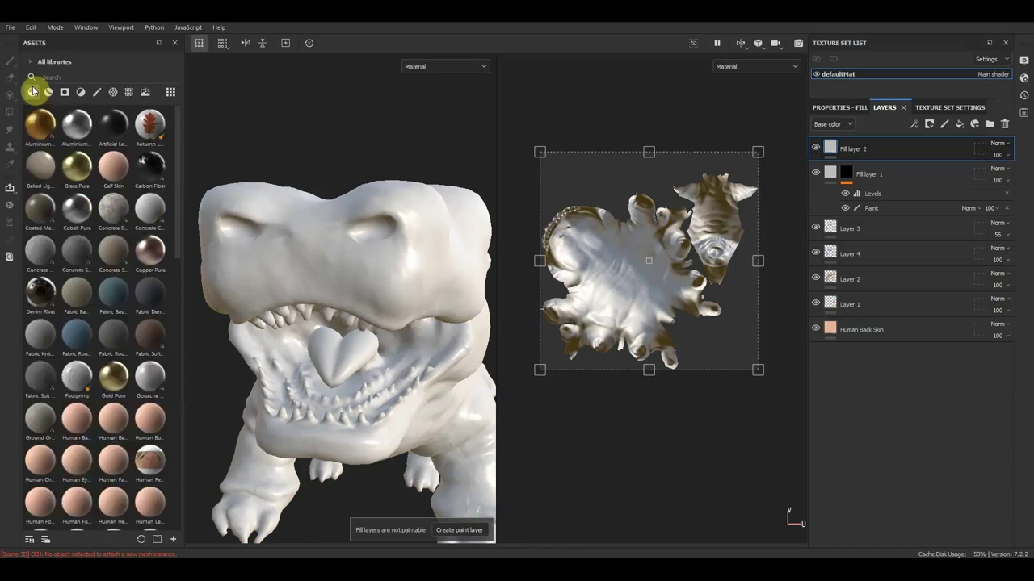
{"action": "left_click", "coordinate": [110, 303]}
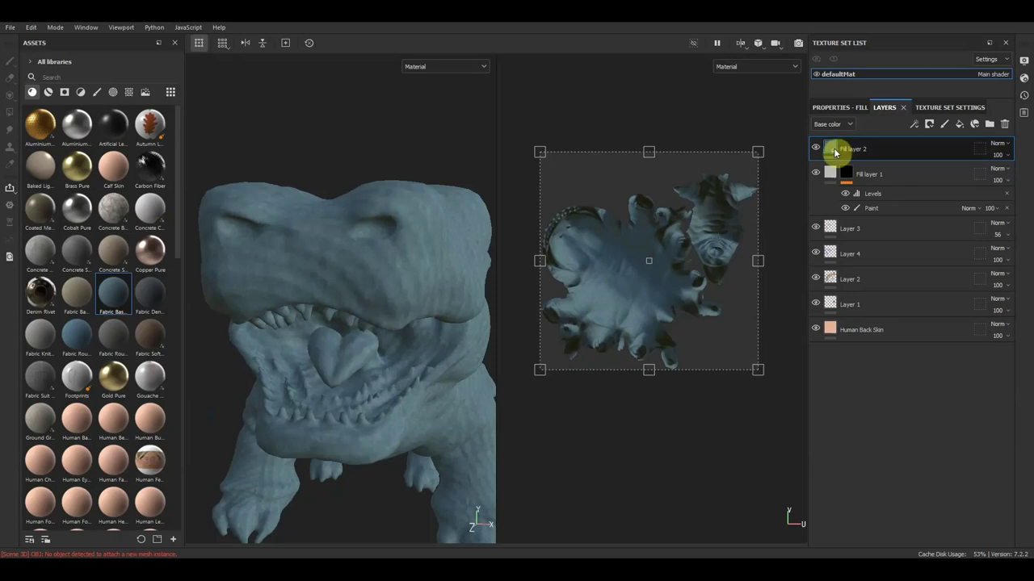
Give Fill layer 2 a black mask with a paint effect and brush the fabric onto the snout
{"action": "right_click", "coordinate": [876, 147]}
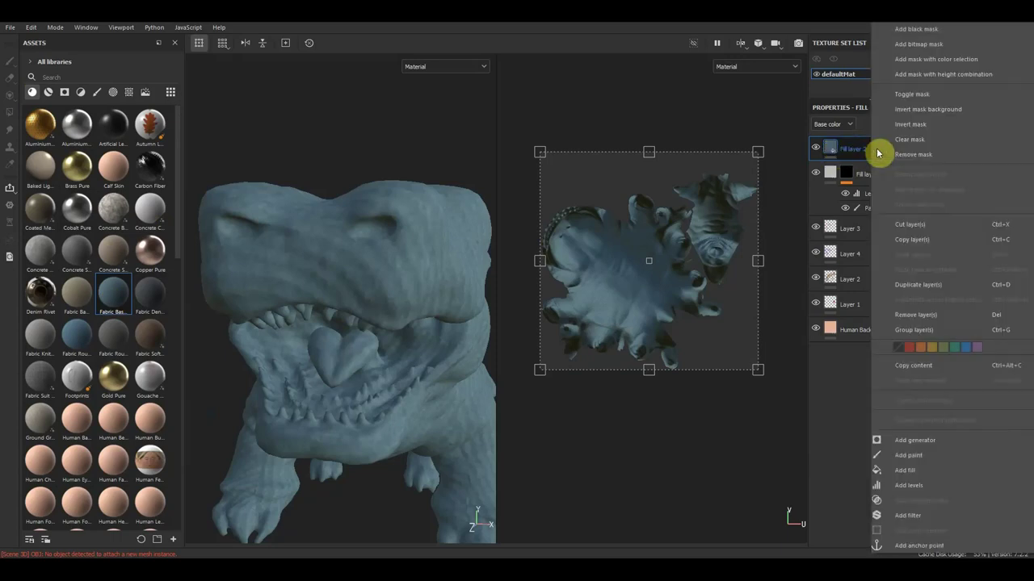
{"action": "left_click", "coordinate": [921, 30]}
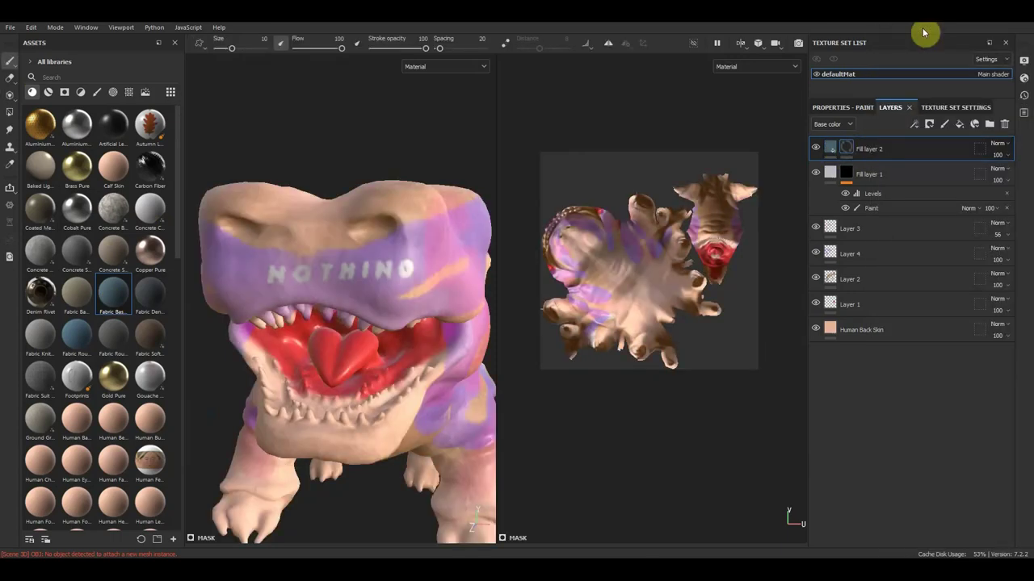
{"action": "double_click", "coordinate": [893, 153]}
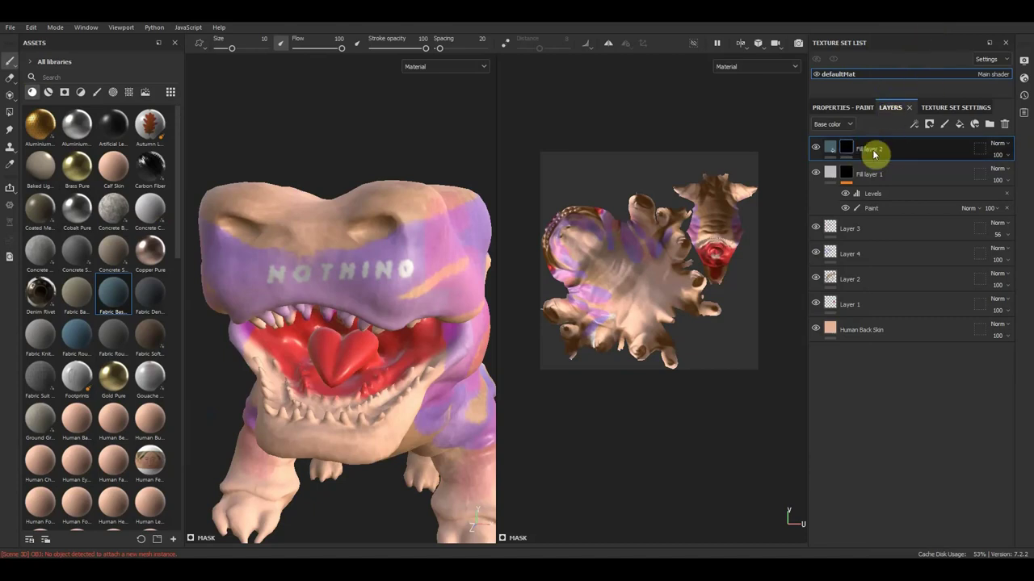
{"action": "right_click", "coordinate": [915, 150]}
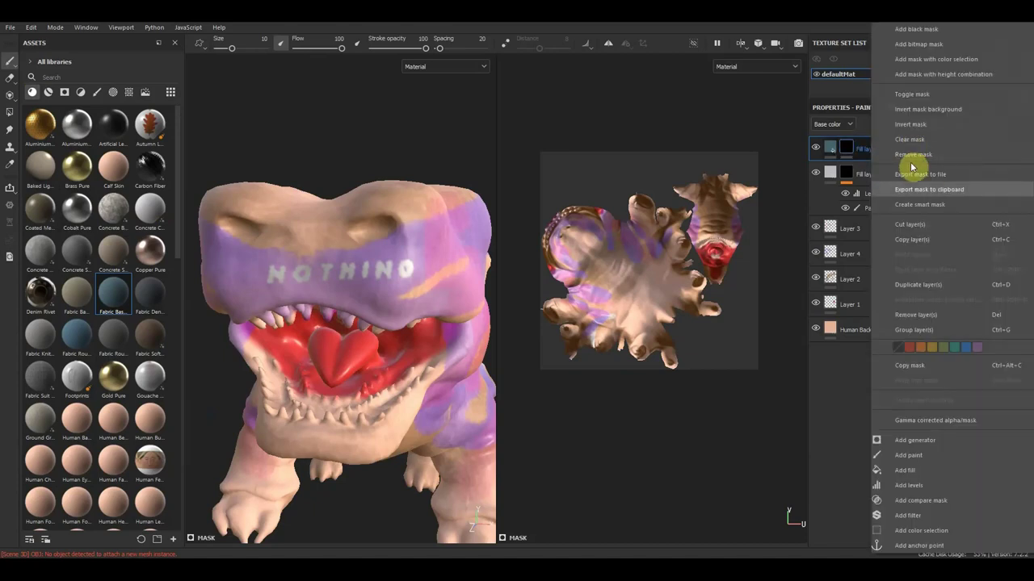
{"action": "left_click", "coordinate": [928, 454]}
{"action": "mouse_move", "coordinate": [417, 226]}
{"action": "left_mouse_down"}
{"action": "mouse_move", "coordinate": [374, 209]}
{"action": "mouse_move", "coordinate": [305, 231]}
{"action": "mouse_move", "coordinate": [369, 202]}
{"action": "mouse_move", "coordinate": [329, 203]}
{"action": "mouse_move", "coordinate": [372, 229]}
{"action": "mouse_move", "coordinate": [344, 284]}
{"action": "mouse_move", "coordinate": [408, 323]}
{"action": "mouse_move", "coordinate": [442, 372]}
{"action": "left_mouse_up"}
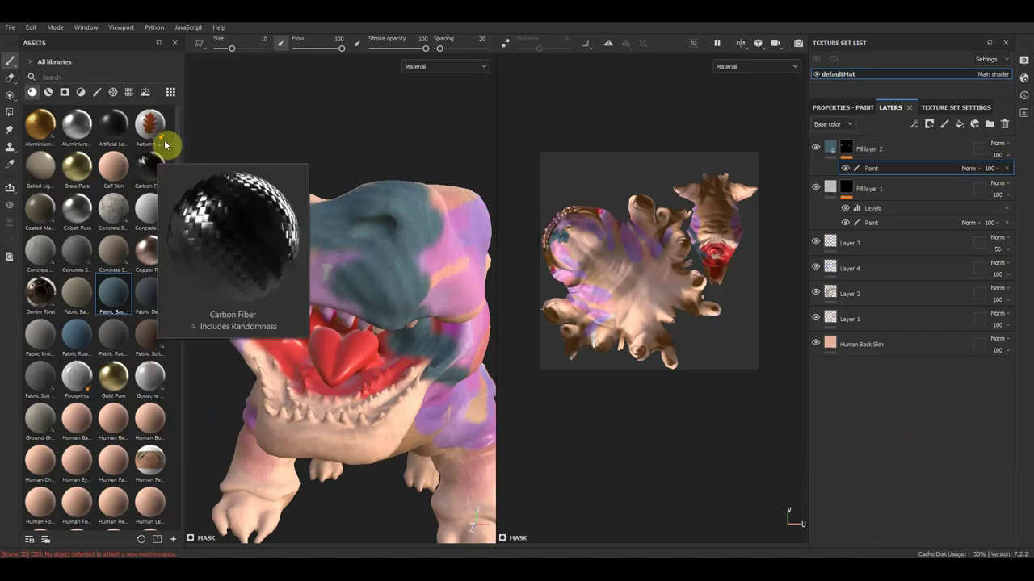
{"action": "mouse_move", "coordinate": [208, 193]}
{"action": "left_mouse_down", "text": "alt"}
{"action": "mouse_move", "coordinate": [468, 142]}
{"action": "mouse_move", "coordinate": [420, 138]}
{"action": "left_mouse_up", "text": "alt"}
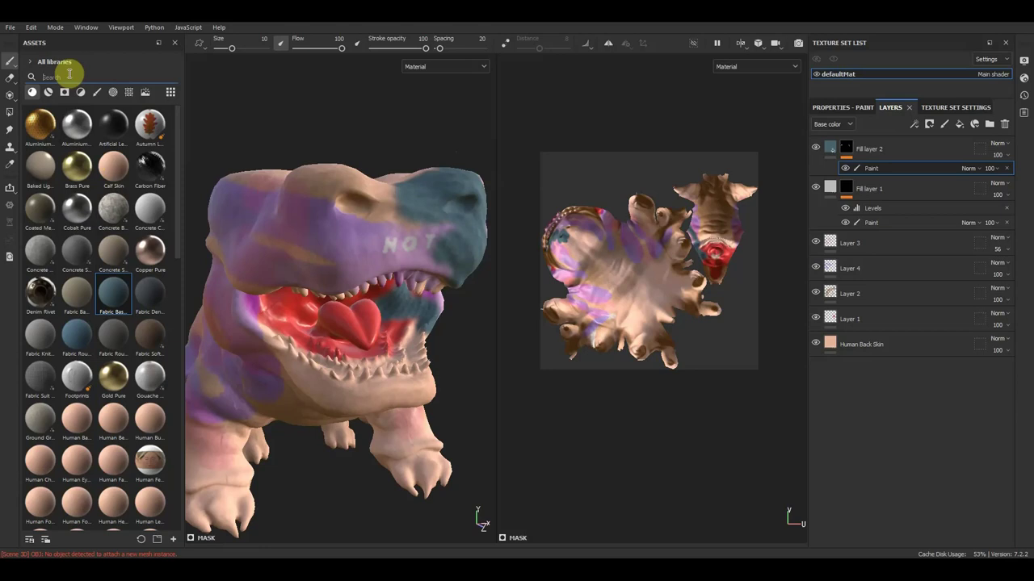
Search the assets for 'oi' and filter to brush presets to reveal Foliage Pro 2
{"action": "type", "text": "o"}
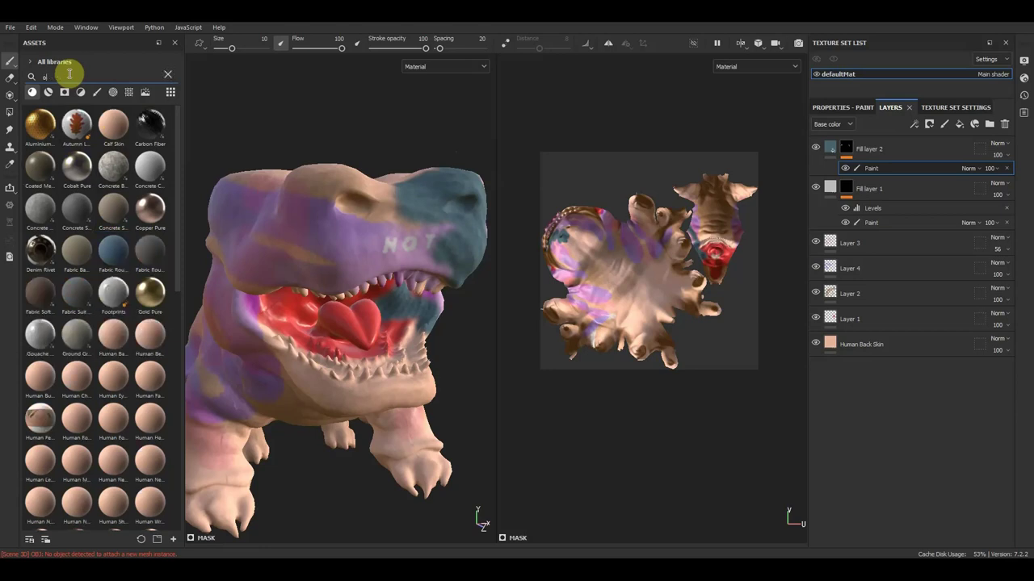
{"action": "type", "text": "l"}
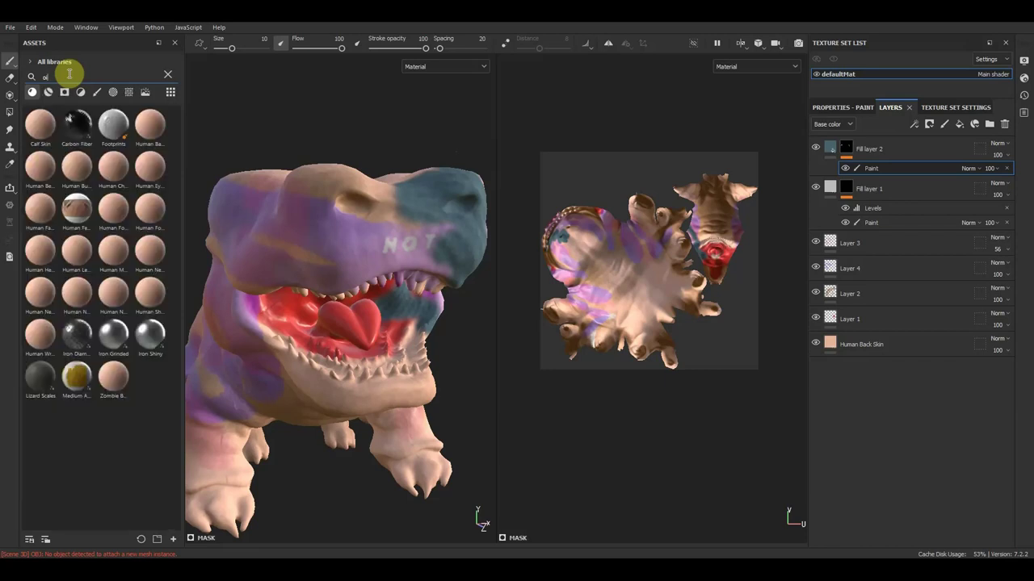
{"action": "key", "text": "BackSpace"}
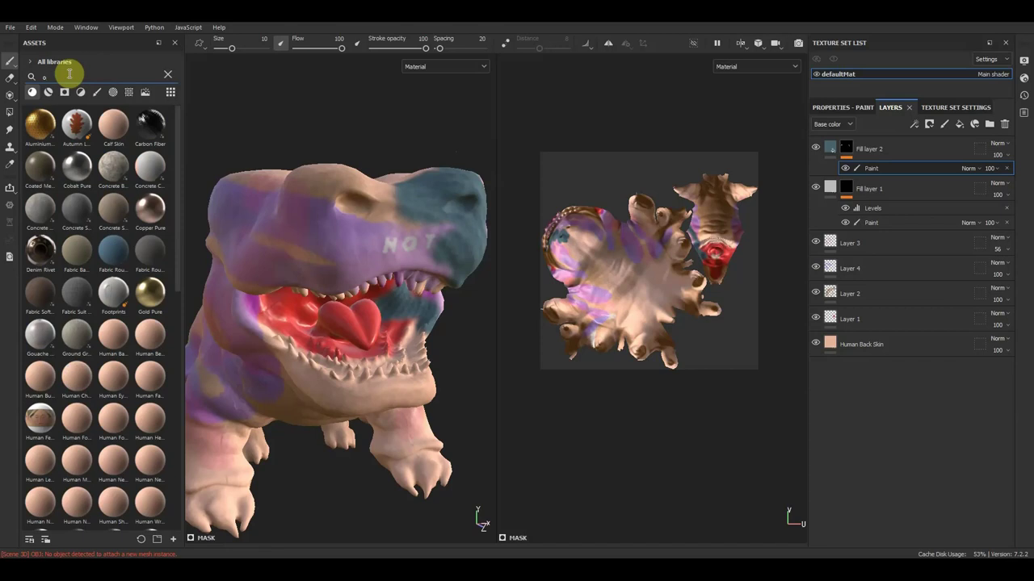
{"action": "type", "text": "l"}
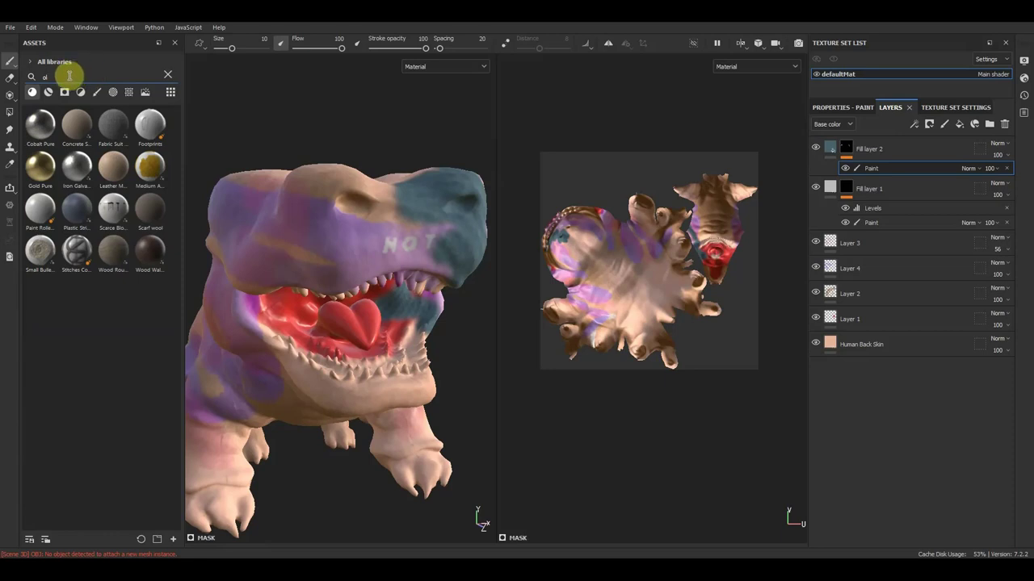
{"action": "key", "text": "BackSpace"}
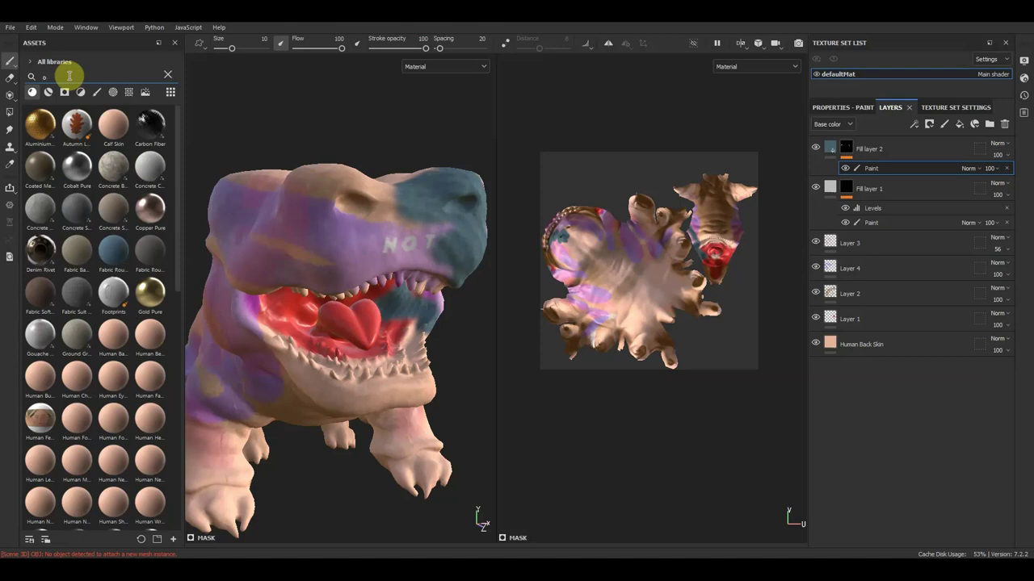
{"action": "type", "text": "i"}
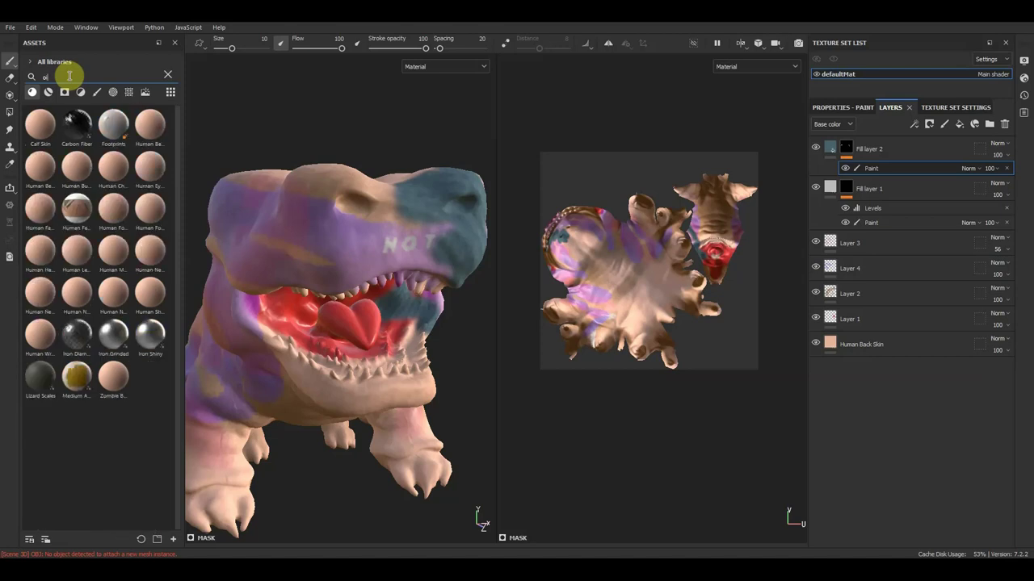
{"action": "type", "text": "l"}
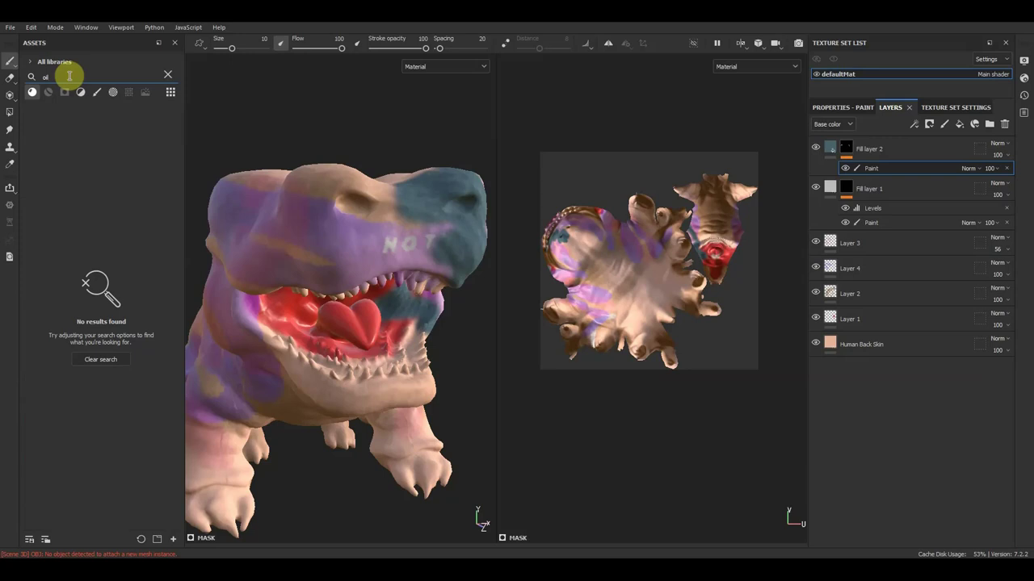
{"action": "key", "text": "BackSpace"}
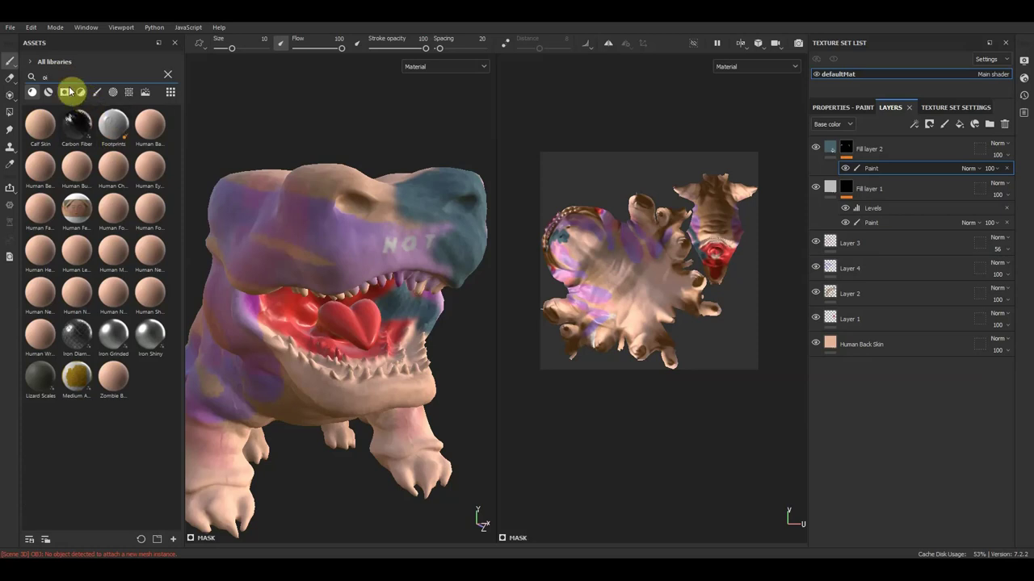
{"action": "left_click", "coordinate": [114, 92]}
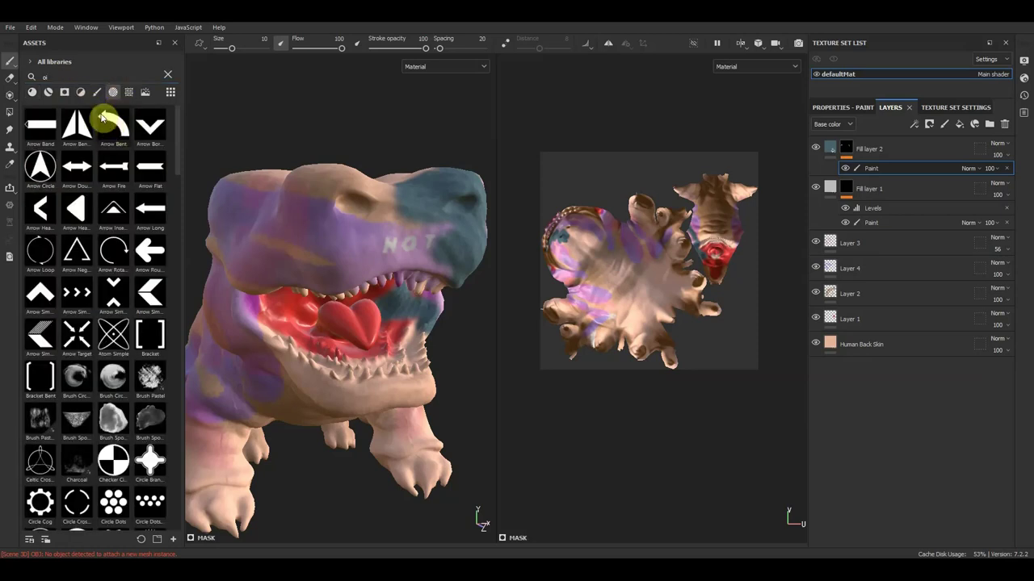
{"action": "left_click", "coordinate": [94, 94]}
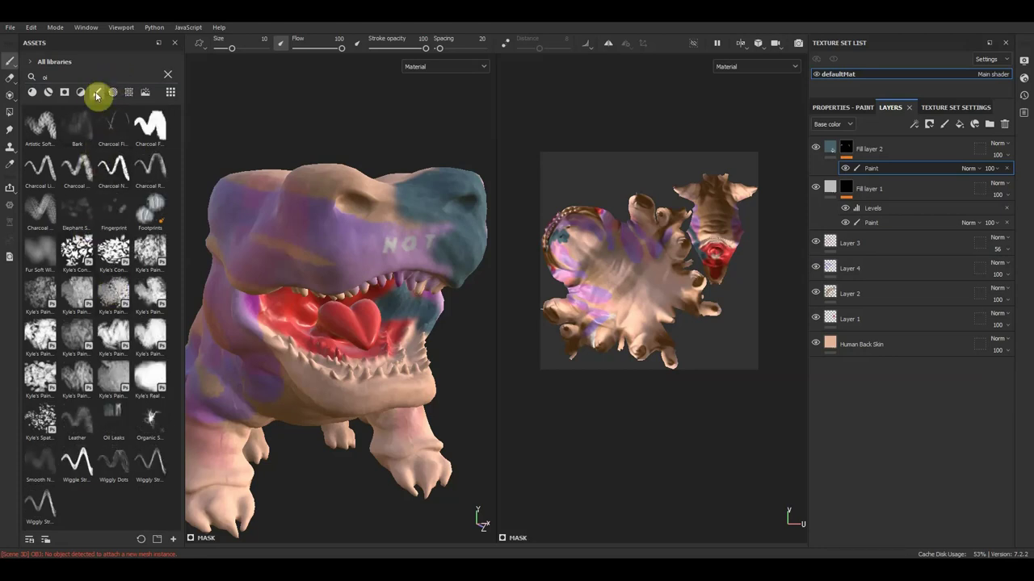
Stamp Foliage Pro 2 leaves over the head, jaw and neck, and fade the paint to 68 opacity
{"action": "left_click", "coordinate": [83, 261]}
{"action": "mouse_move", "coordinate": [346, 207]}
{"action": "left_mouse_down"}
{"action": "mouse_move", "coordinate": [339, 190]}
{"action": "mouse_move", "coordinate": [269, 203]}
{"action": "mouse_move", "coordinate": [306, 226]}
{"action": "mouse_move", "coordinate": [237, 213]}
{"action": "mouse_move", "coordinate": [214, 300]}
{"action": "mouse_move", "coordinate": [329, 349]}
{"action": "left_mouse_up"}
{"action": "mouse_move", "coordinate": [306, 373]}
{"action": "left_mouse_down"}
{"action": "mouse_move", "coordinate": [242, 296]}
{"action": "mouse_move", "coordinate": [237, 334]}
{"action": "mouse_move", "coordinate": [183, 386]}
{"action": "mouse_move", "coordinate": [280, 393]}
{"action": "mouse_move", "coordinate": [399, 364]}
{"action": "mouse_move", "coordinate": [210, 286]}
{"action": "mouse_move", "coordinate": [414, 318]}
{"action": "left_mouse_up"}
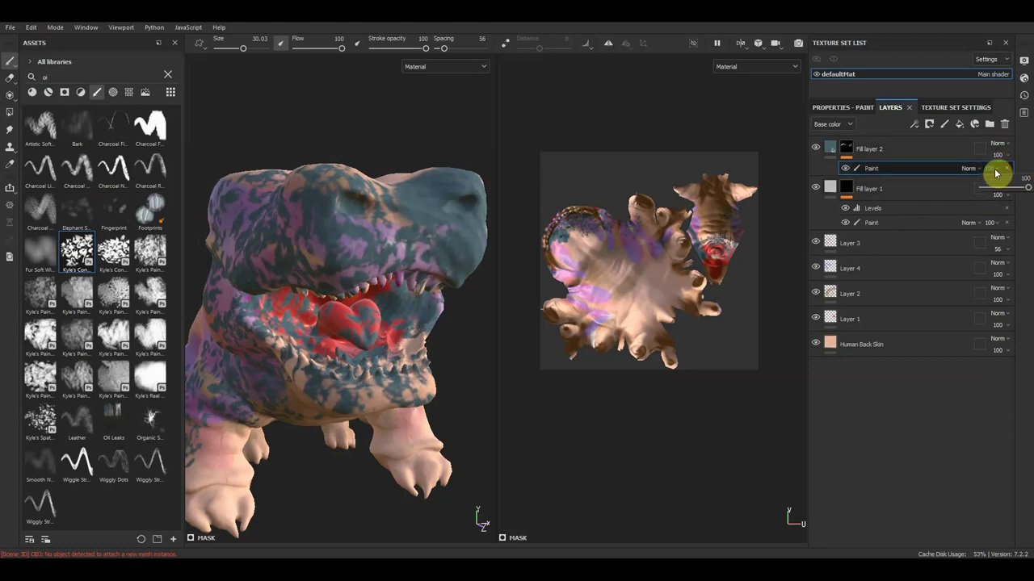
{"action": "left_click_drag", "start_coordinate": [1026, 189], "coordinate": [1010, 189]}
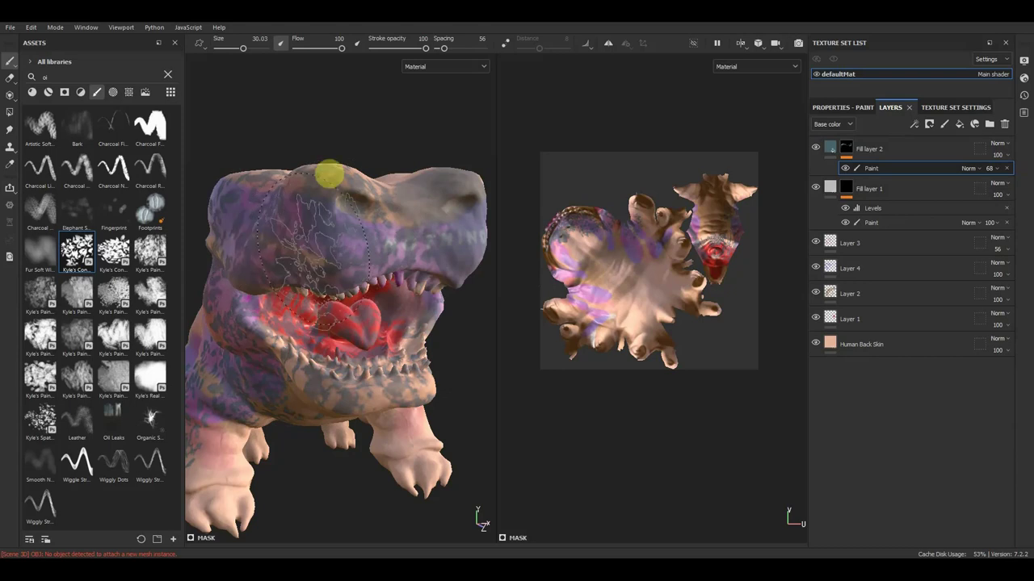
{"action": "left_click", "coordinate": [34, 93]}
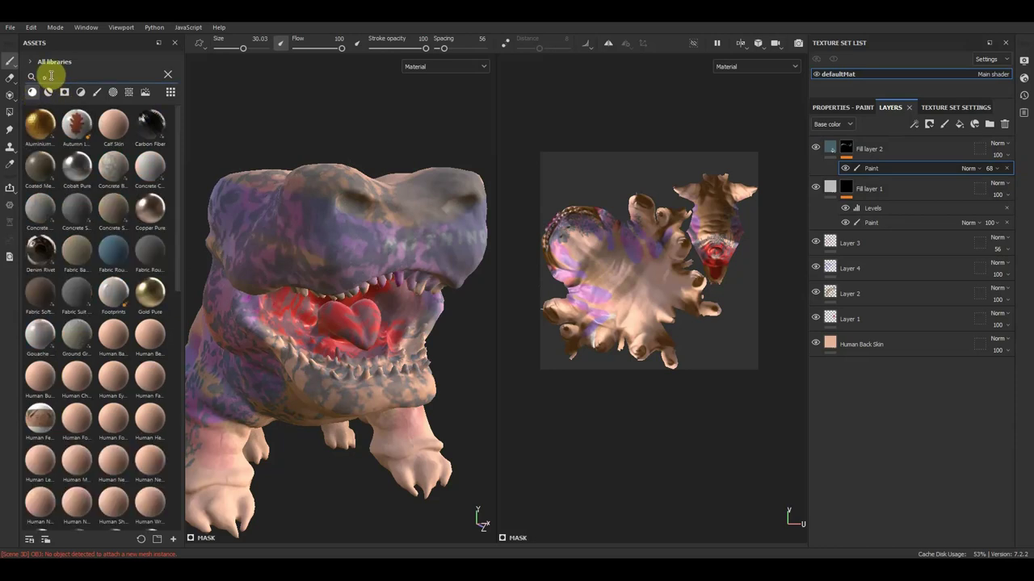
Return to freehand painting and brush purple over the creature's snout and upper jaw
{"action": "scroll", "coordinate": [59, 345], "scroll_direction": "down", "scroll_amount": 10}
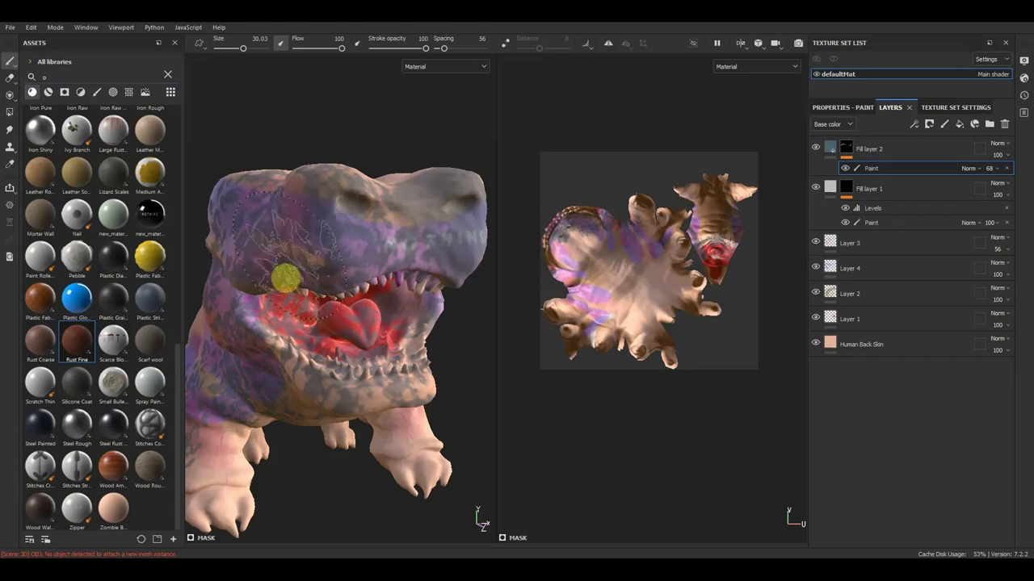
{"action": "left_click", "coordinate": [13, 114]}
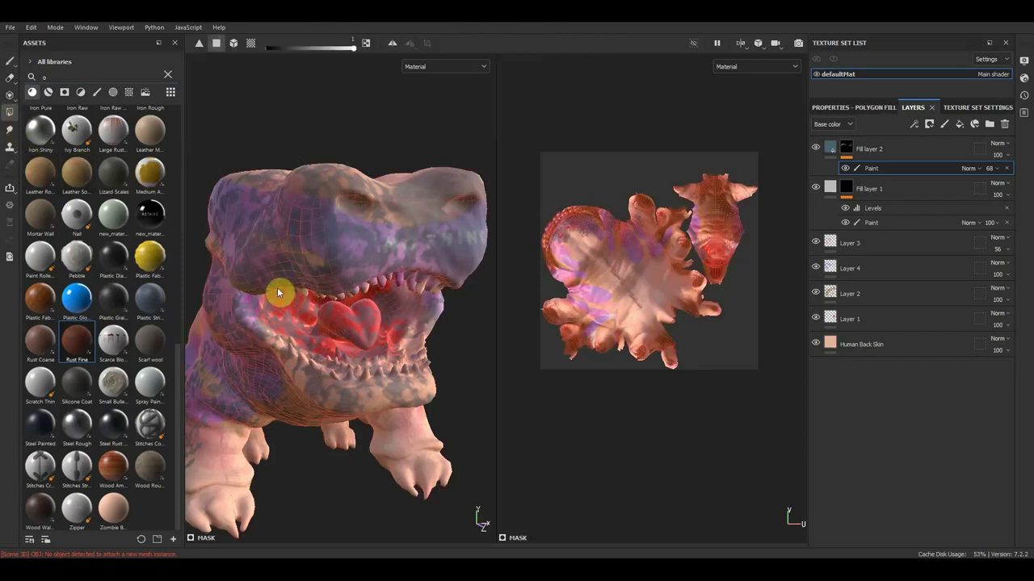
{"action": "left_click", "coordinate": [11, 96]}
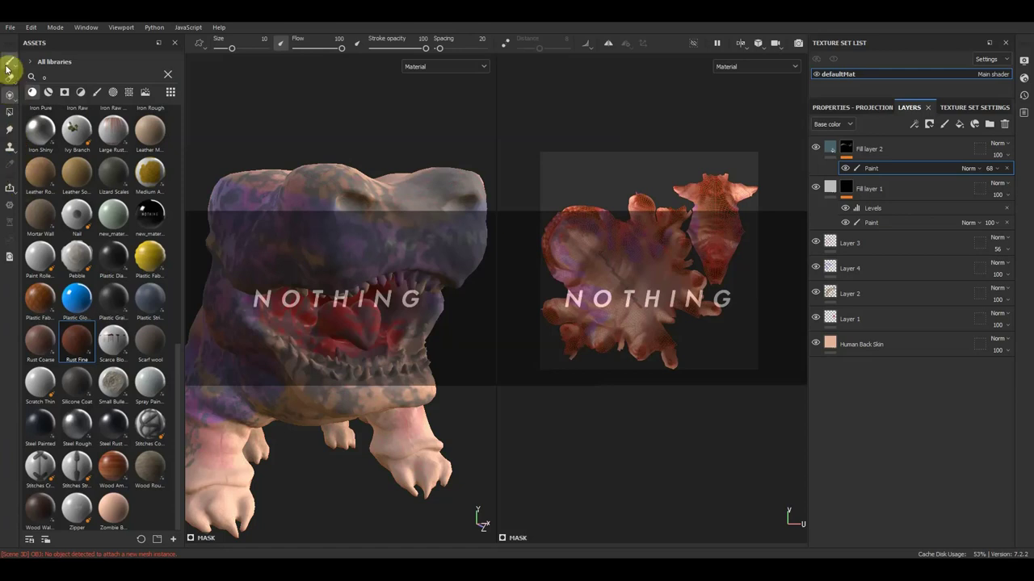
{"action": "left_click", "coordinate": [10, 63]}
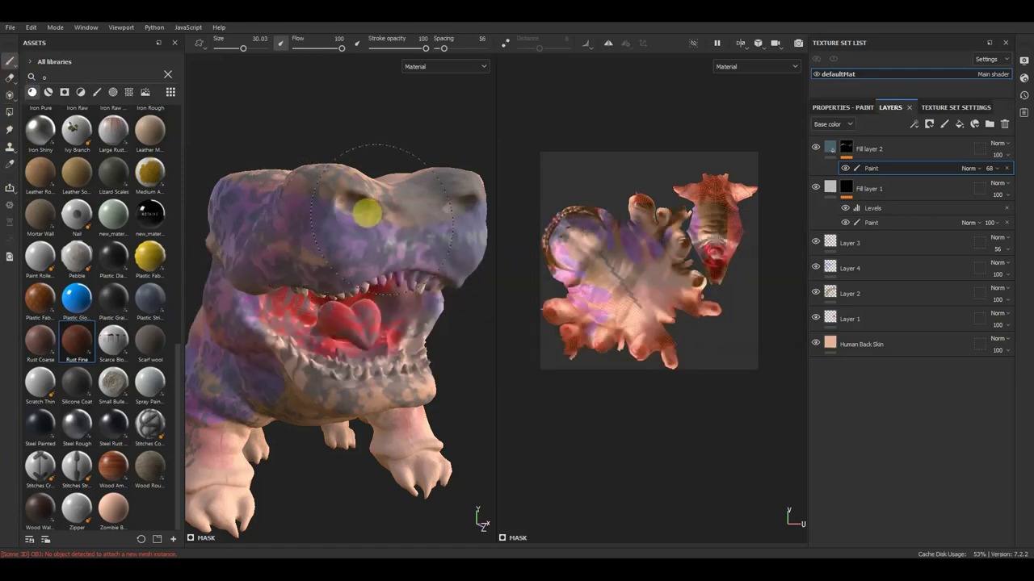
{"action": "mouse_move", "coordinate": [373, 229]}
{"action": "left_mouse_down"}
{"action": "mouse_move", "coordinate": [247, 234]}
{"action": "mouse_move", "coordinate": [261, 263]}
{"action": "mouse_move", "coordinate": [282, 226]}
{"action": "mouse_move", "coordinate": [306, 238]}
{"action": "mouse_move", "coordinate": [410, 237]}
{"action": "mouse_move", "coordinate": [374, 212]}
{"action": "mouse_move", "coordinate": [288, 235]}
{"action": "left_mouse_up"}
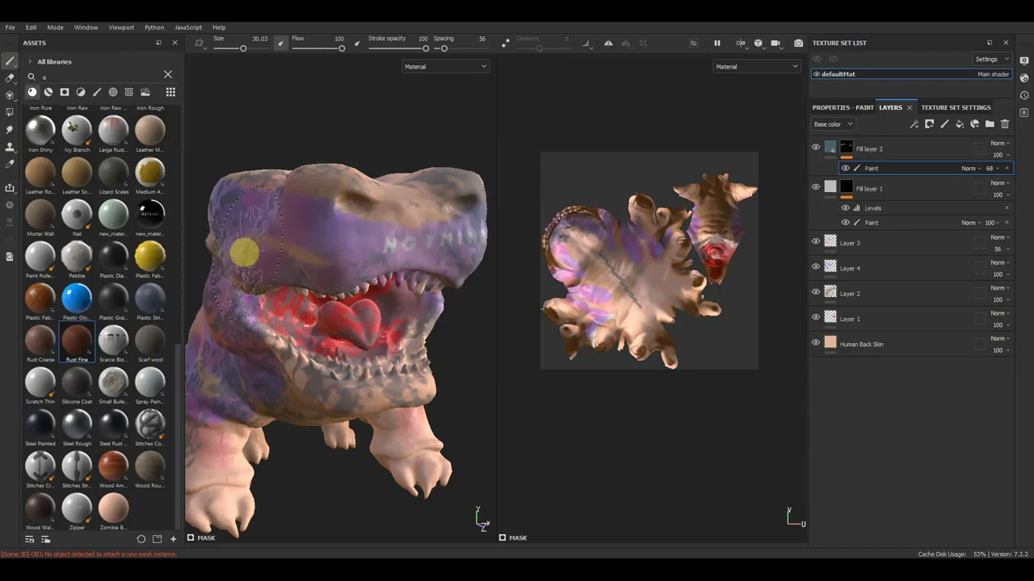
Add an empty Layer 5 on top and browse the smart materials, smart masks, filters and brushes
{"action": "left_click", "coordinate": [946, 126]}
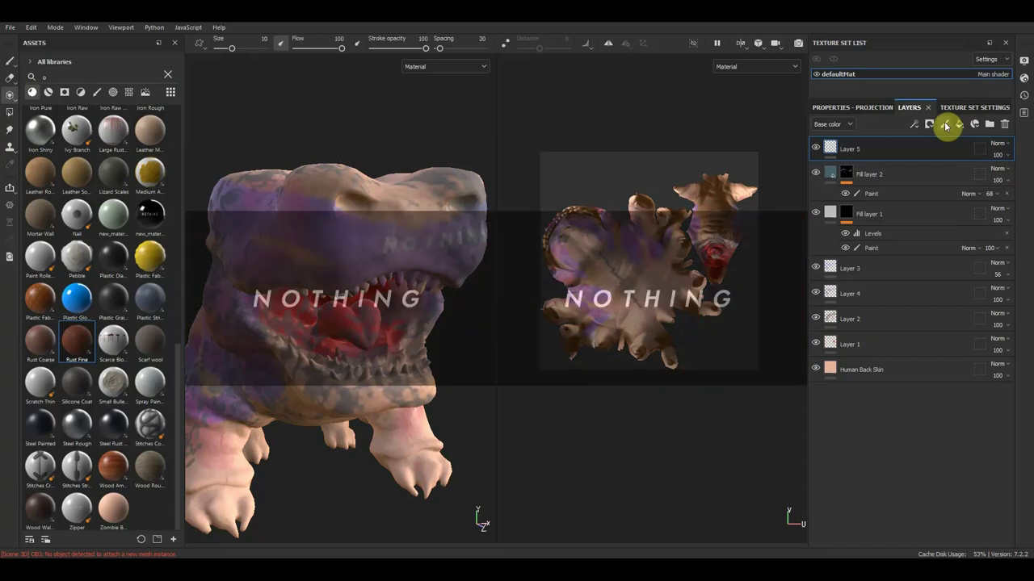
{"action": "left_click", "coordinate": [8, 63]}
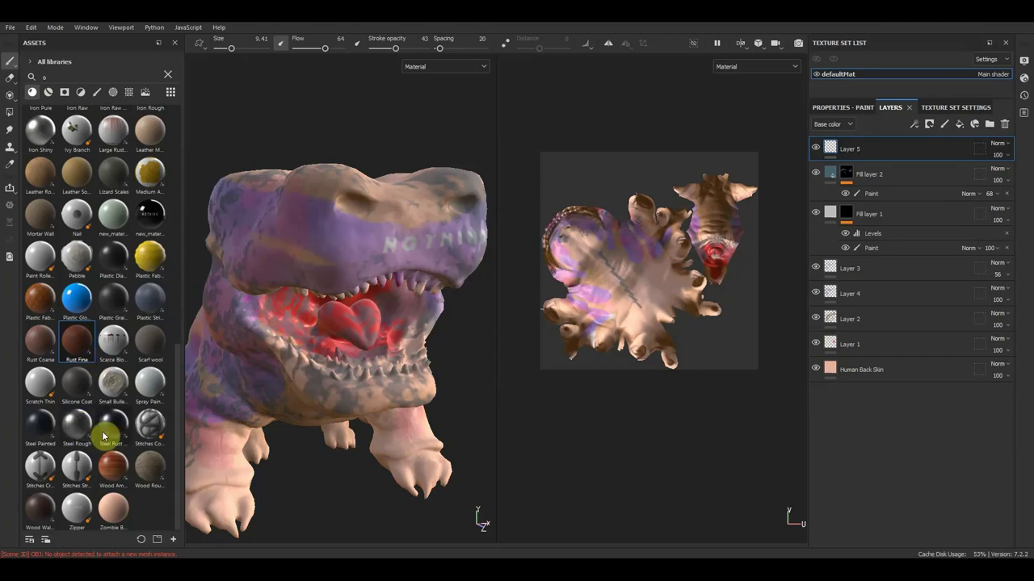
{"action": "scroll", "coordinate": [102, 437], "scroll_direction": "up", "scroll_amount": 5}
{"action": "scroll", "coordinate": [103, 437], "scroll_direction": "down", "scroll_amount": 2}
{"action": "scroll", "coordinate": [105, 432], "scroll_direction": "down", "scroll_amount": 3}
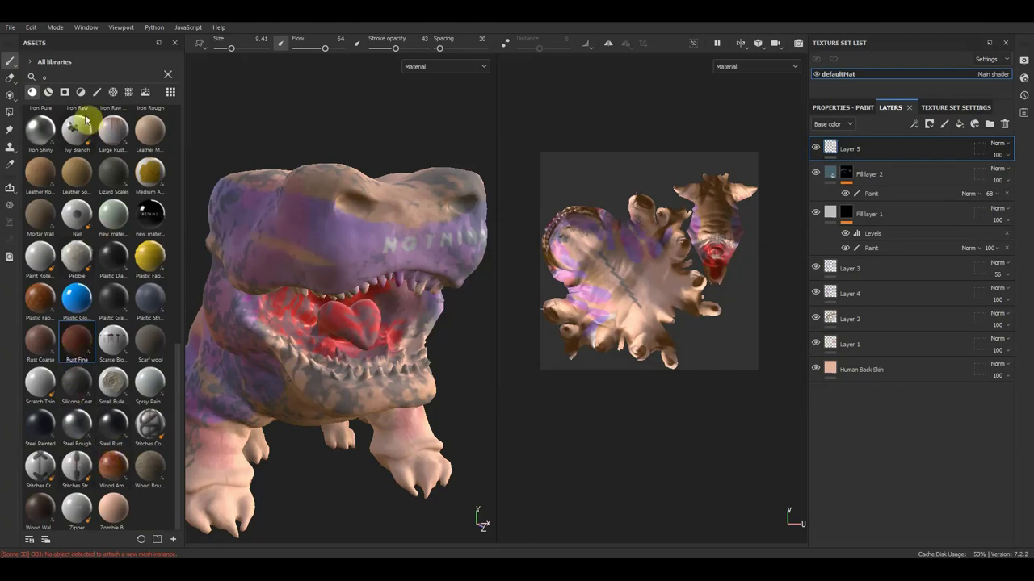
{"action": "left_click", "coordinate": [48, 91]}
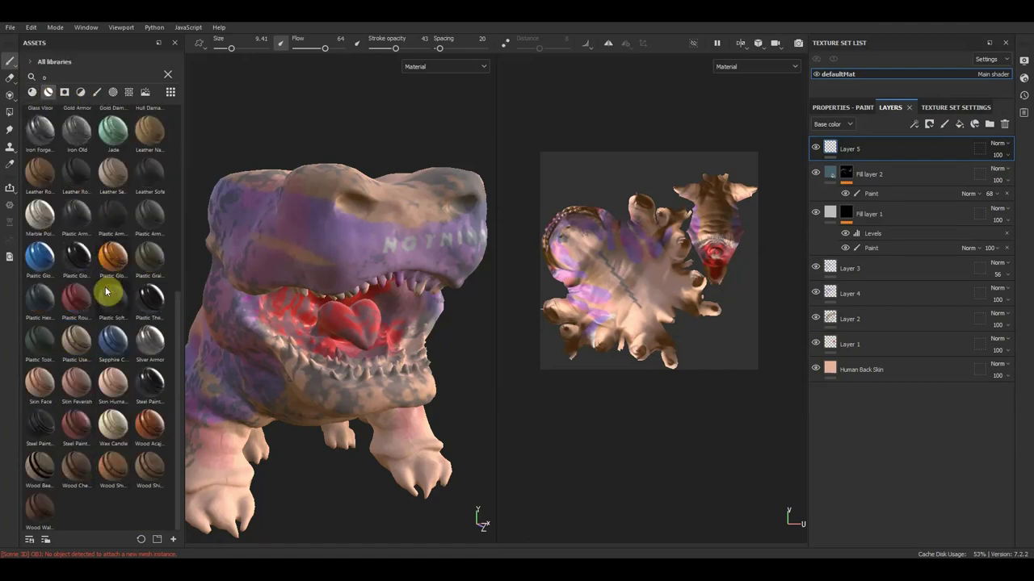
{"action": "left_click", "coordinate": [66, 92]}
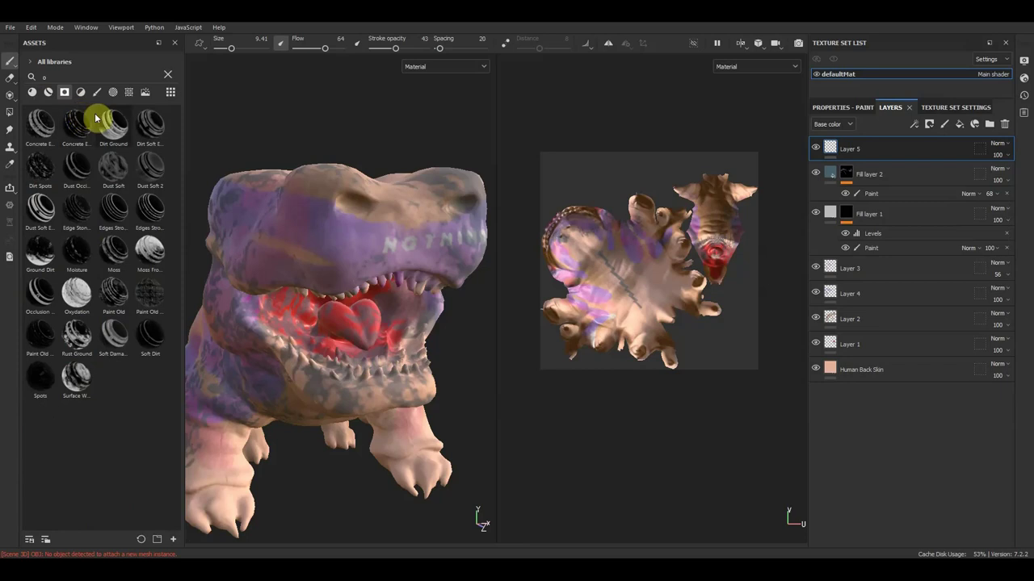
{"action": "left_click", "coordinate": [80, 91]}
{"action": "scroll", "coordinate": [113, 258], "scroll_direction": "down", "scroll_amount": 2}
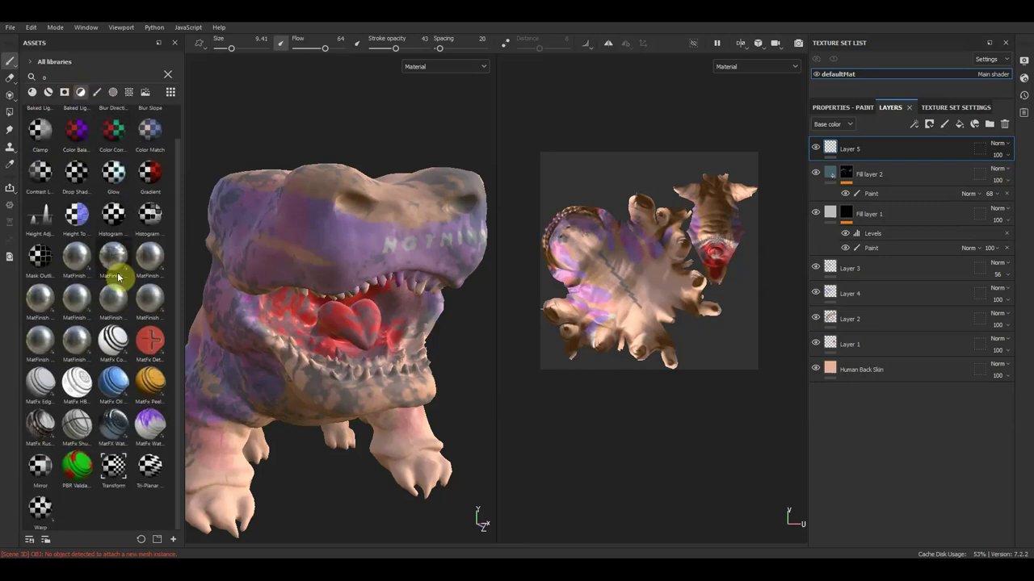
{"action": "left_click", "coordinate": [97, 91]}
{"action": "scroll", "coordinate": [113, 267], "scroll_direction": "down", "scroll_amount": 5}
{"action": "scroll", "coordinate": [110, 311], "scroll_direction": "down", "scroll_amount": 5}
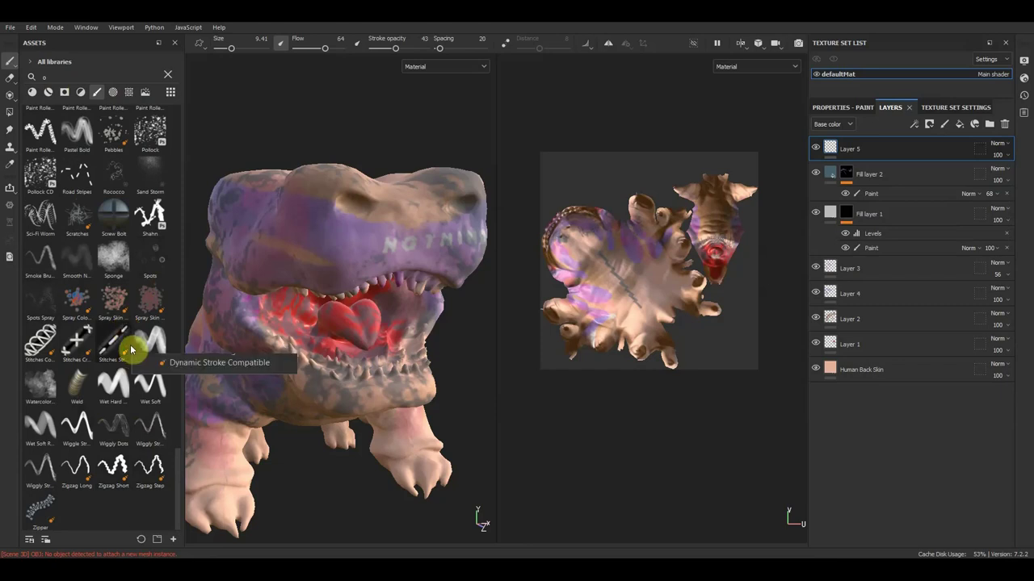
{"action": "scroll", "coordinate": [131, 348], "scroll_direction": "up", "scroll_amount": 3}
{"action": "scroll", "coordinate": [131, 348], "scroll_direction": "down", "scroll_amount": 3}
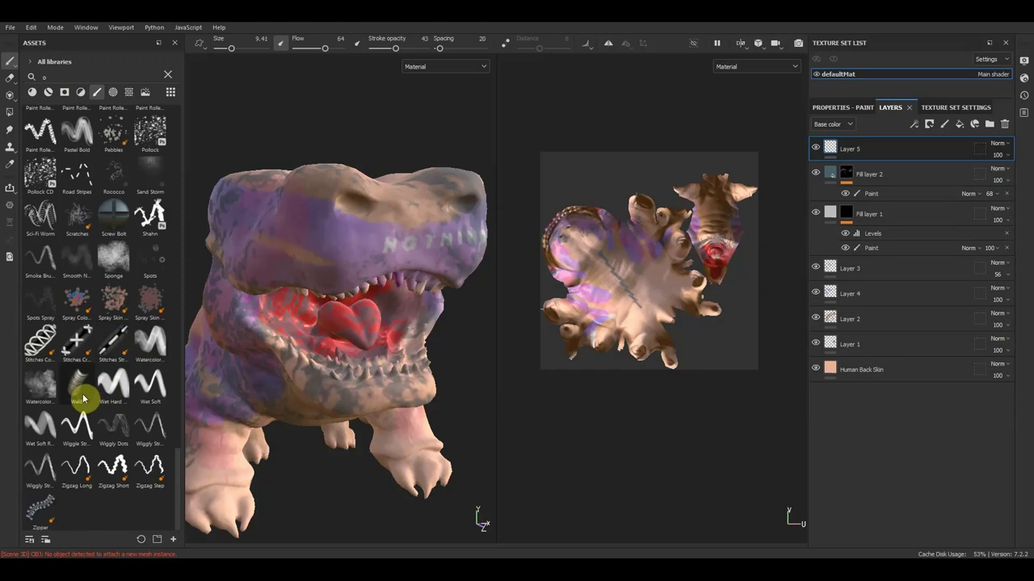
Pick the Veins Straight alpha for the brush, then browse the texture assets
{"action": "left_click", "coordinate": [111, 91]}
{"action": "scroll", "coordinate": [102, 323], "scroll_direction": "down", "scroll_amount": 5}
{"action": "scroll", "coordinate": [103, 323], "scroll_direction": "down", "scroll_amount": 5}
{"action": "scroll", "coordinate": [102, 323], "scroll_direction": "down", "scroll_amount": 5}
{"action": "scroll", "coordinate": [103, 327], "scroll_direction": "down", "scroll_amount": 5}
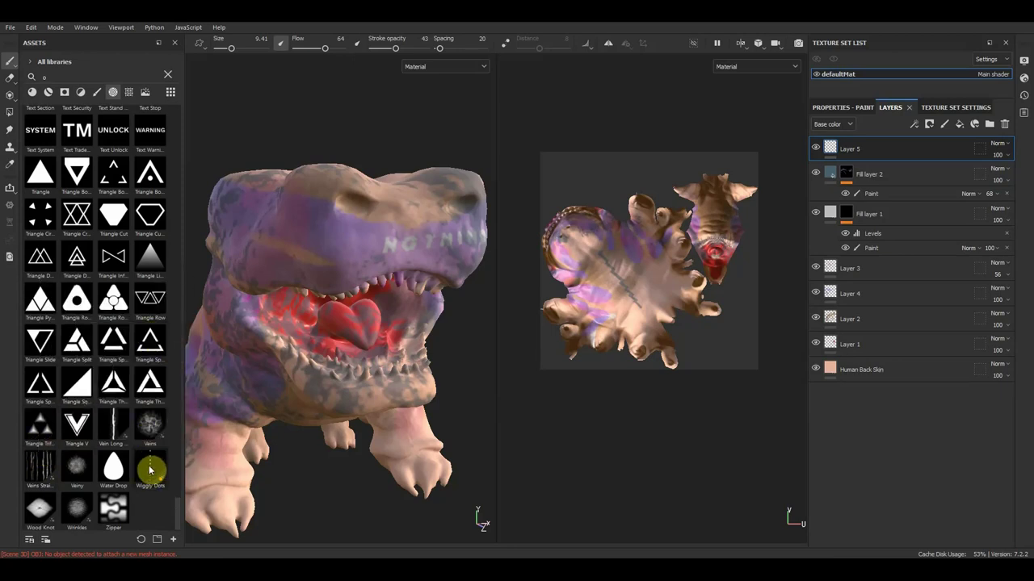
{"action": "left_click", "coordinate": [41, 470]}
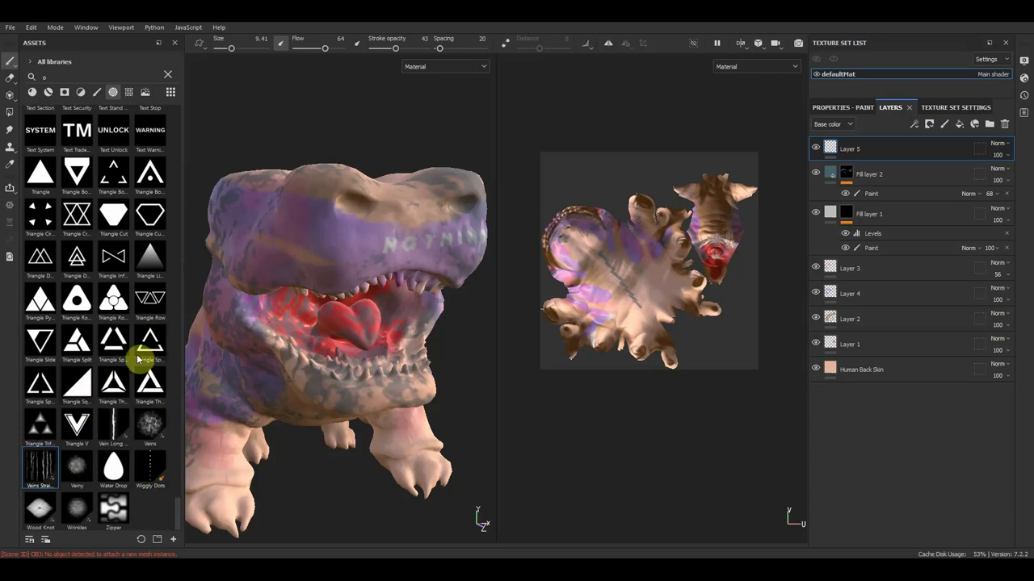
{"action": "left_click", "coordinate": [129, 92]}
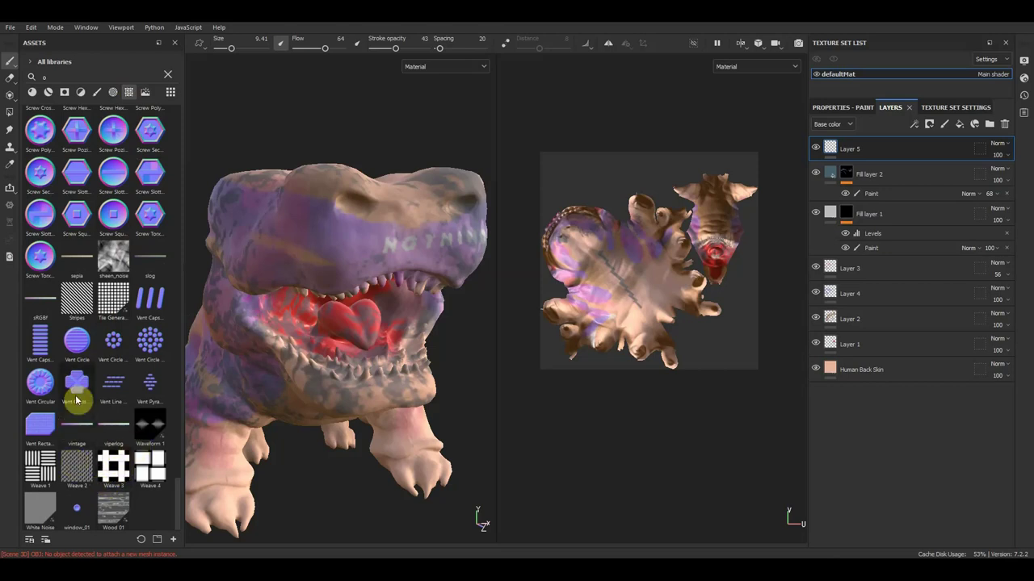
{"action": "scroll", "coordinate": [143, 388], "scroll_direction": "up", "scroll_amount": 5}
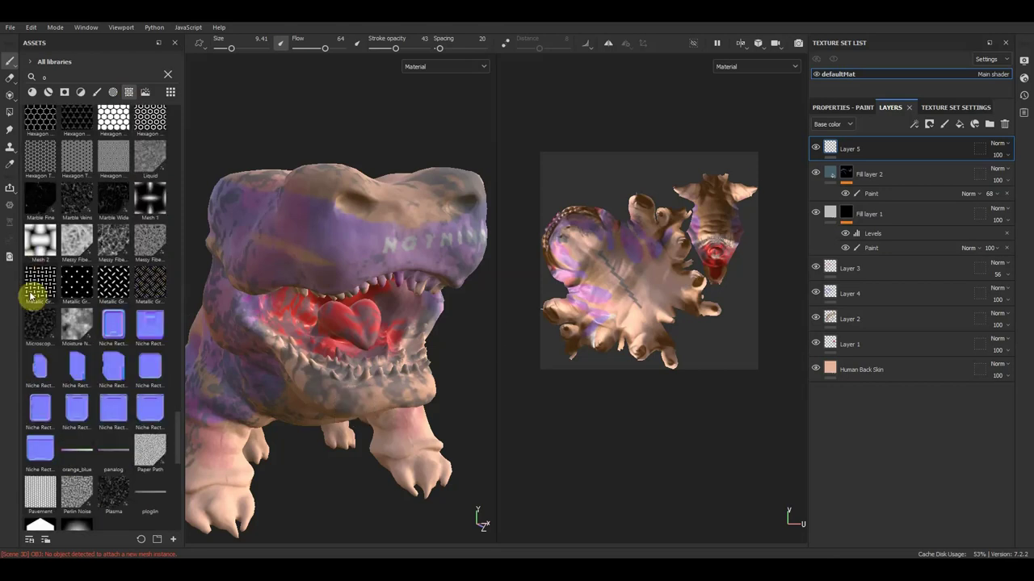
{"action": "left_click", "coordinate": [58, 78]}
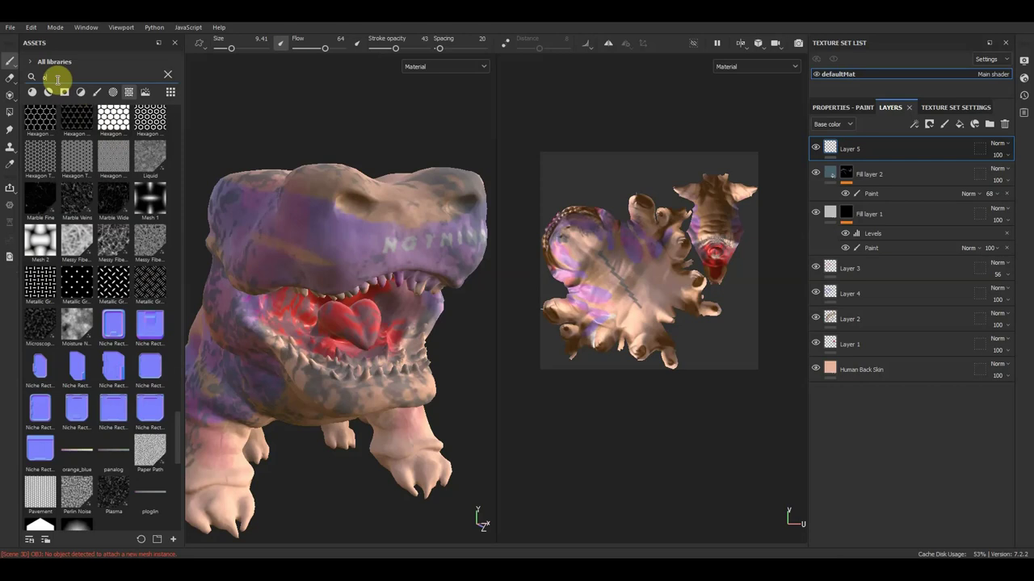
Search the asset library for 'leak' and choose the Leak One brush preset
{"action": "type", "text": "il"}
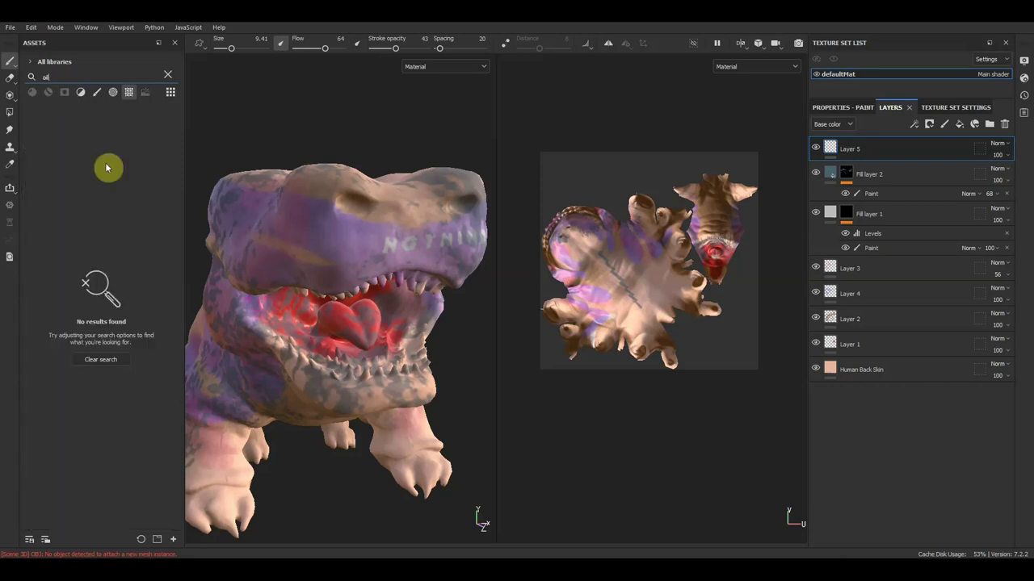
{"action": "left_click", "coordinate": [103, 360]}
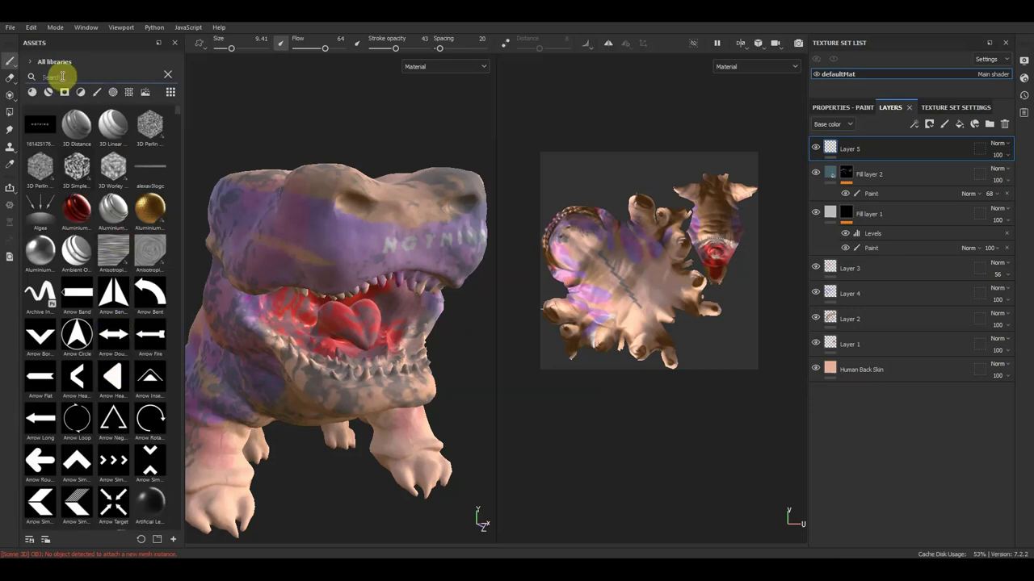
{"action": "type", "text": "la"}
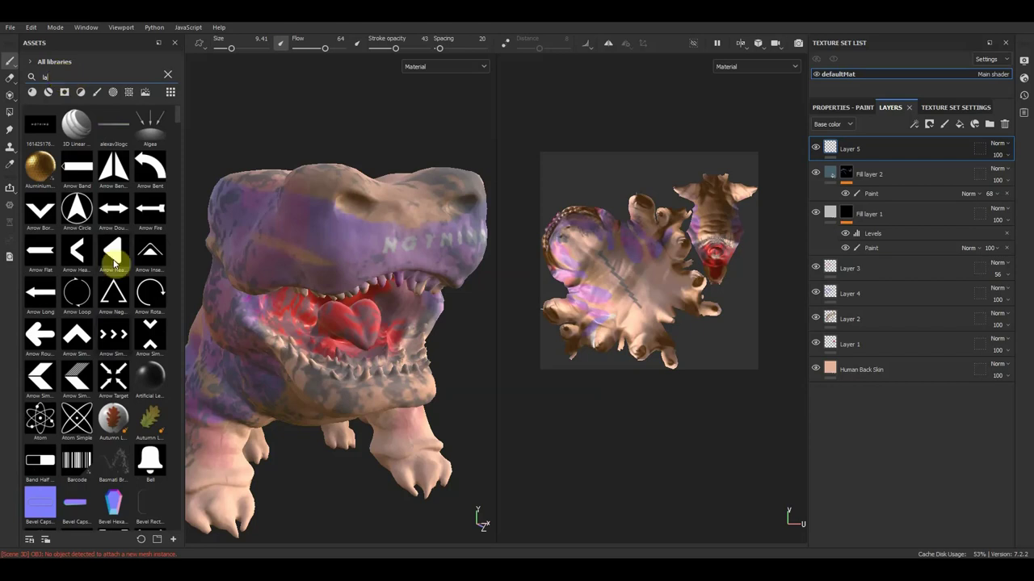
{"action": "scroll", "coordinate": [109, 340], "scroll_direction": "down", "scroll_amount": 5}
{"action": "scroll", "coordinate": [109, 343], "scroll_direction": "down", "scroll_amount": 3}
{"action": "scroll", "coordinate": [110, 347], "scroll_direction": "down", "scroll_amount": 3}
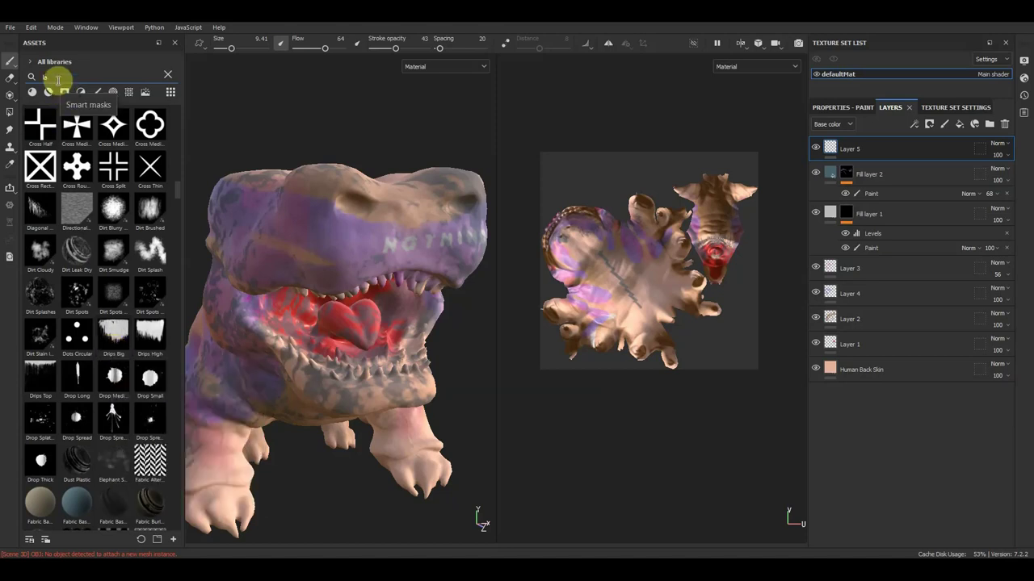
{"action": "type", "text": "ay"}
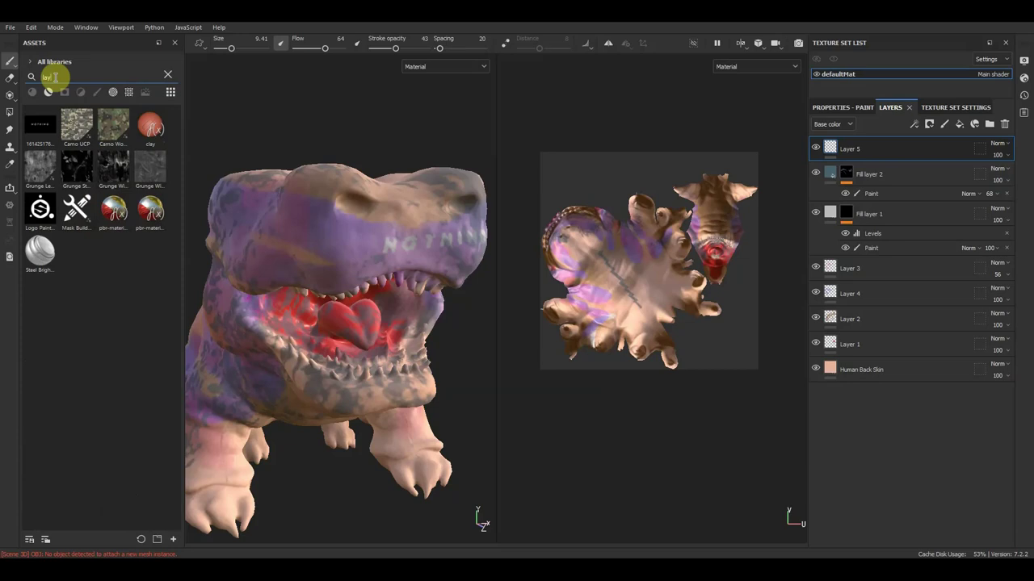
{"action": "type", "text": "e"}
{"action": "key", "text": "BackSpace"}
{"action": "key", "text": "BackSpace"}
{"action": "key", "text": "BackSpace"}
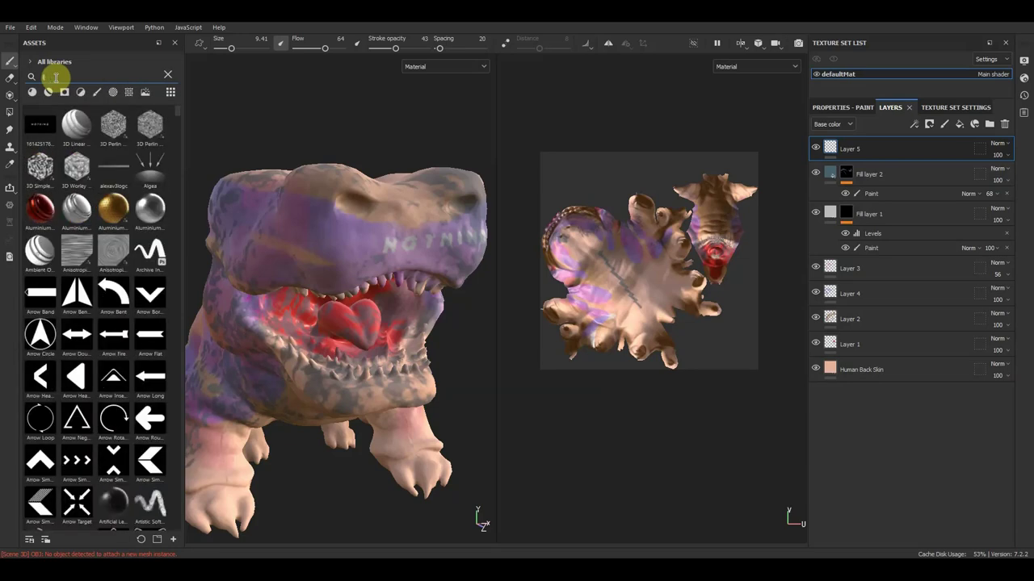
{"action": "type", "text": "aa"}
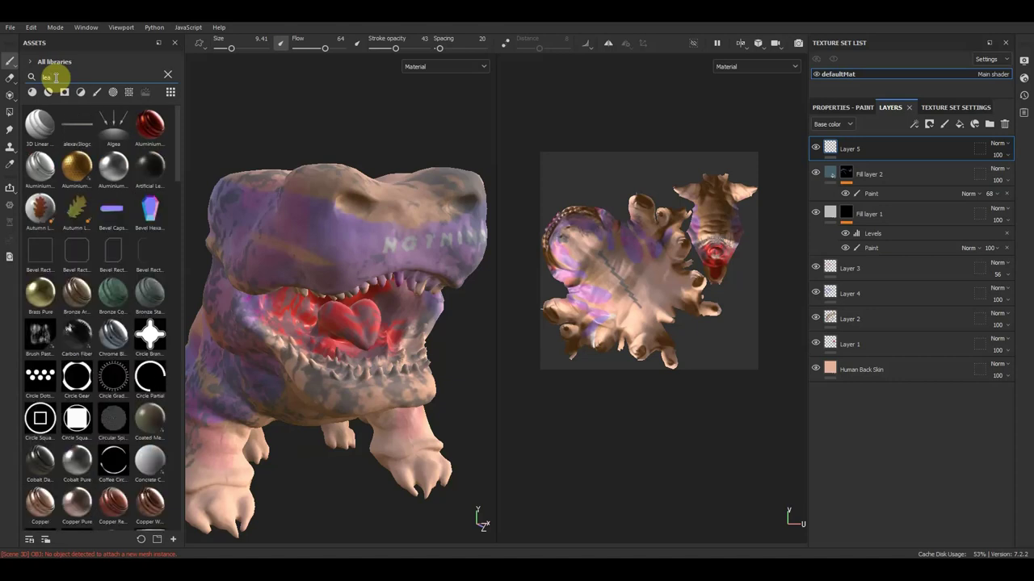
{"action": "type", "text": "k"}
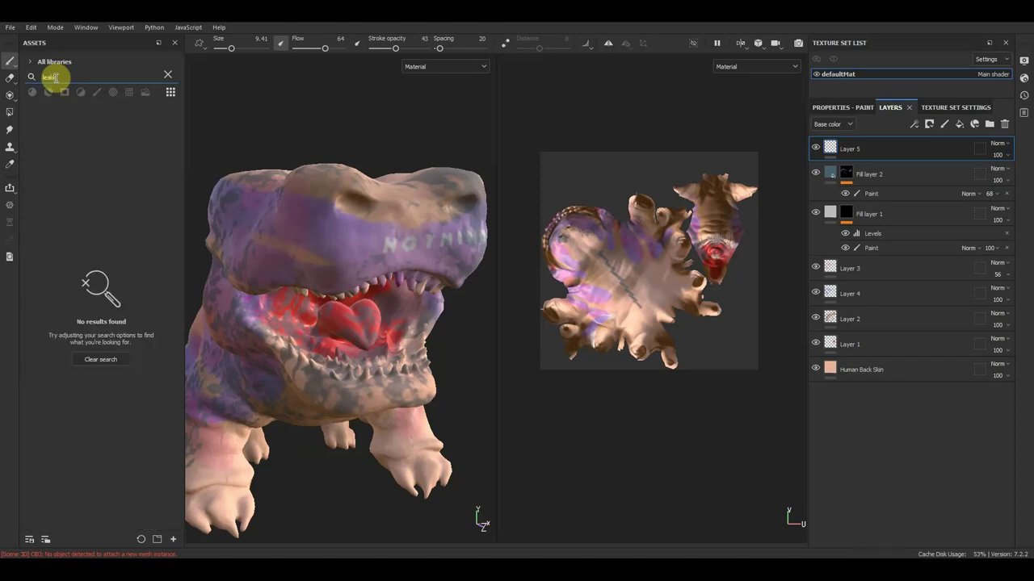
{"action": "key", "text": "BackSpace"}
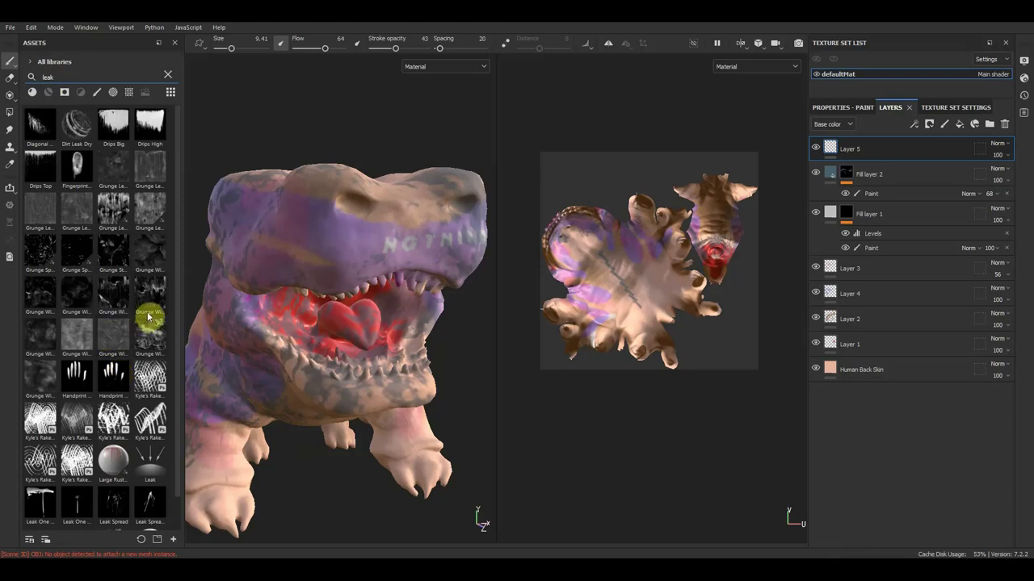
{"action": "scroll", "coordinate": [130, 288], "scroll_direction": "down", "scroll_amount": 1}
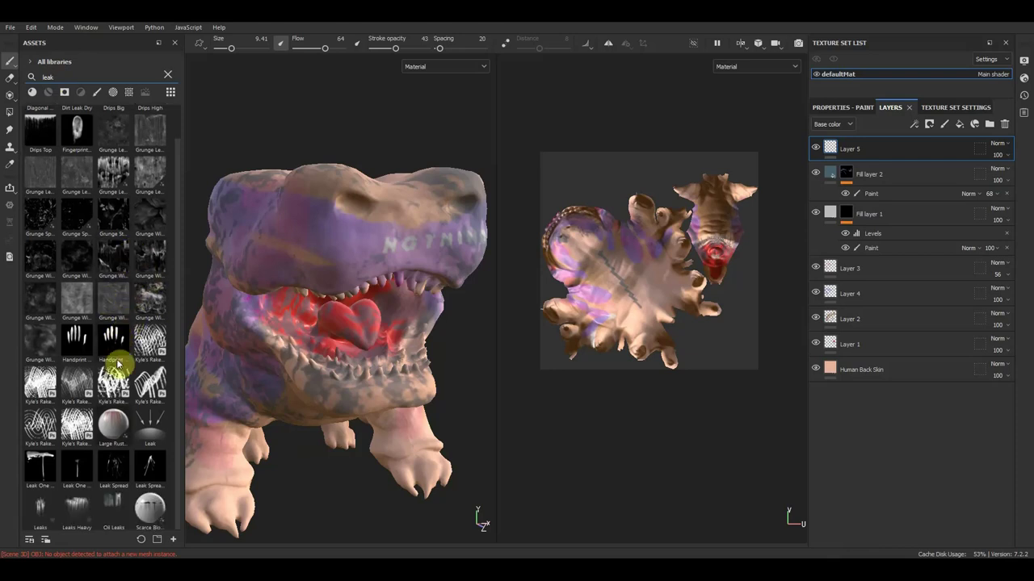
{"action": "left_click", "coordinate": [45, 473]}
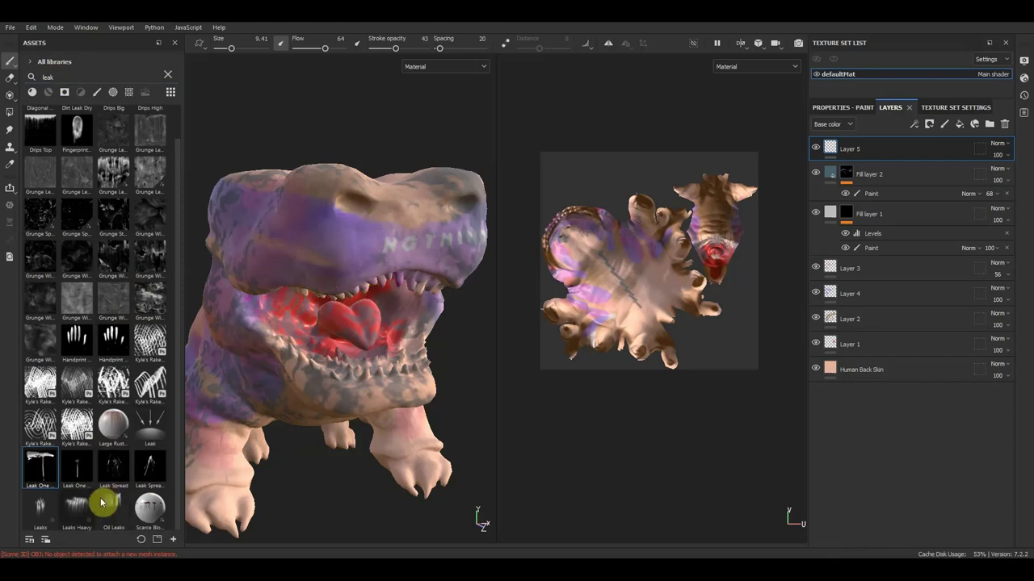
Spray Leaks preset particles over the creature's cheek and across the head
{"action": "left_click", "coordinate": [42, 505]}
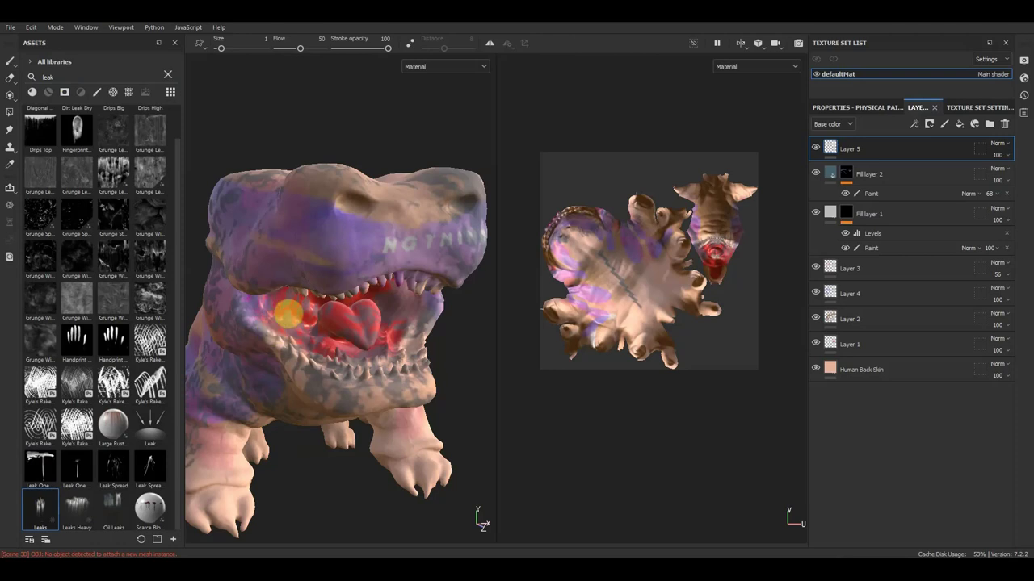
{"action": "left_click_drag", "start_coordinate": [291, 230], "coordinate": [296, 296]}
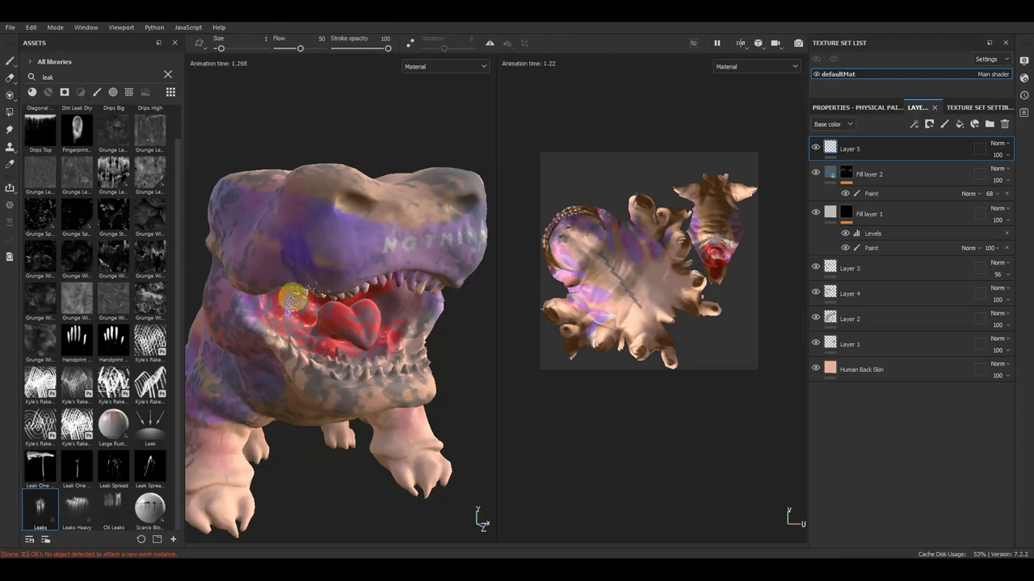
{"action": "scroll", "coordinate": [307, 258], "scroll_direction": "up", "scroll_amount": 2}
{"action": "scroll", "coordinate": [305, 254], "scroll_direction": "up", "scroll_amount": 3}
{"action": "scroll", "coordinate": [306, 253], "scroll_direction": "down", "scroll_amount": 3}
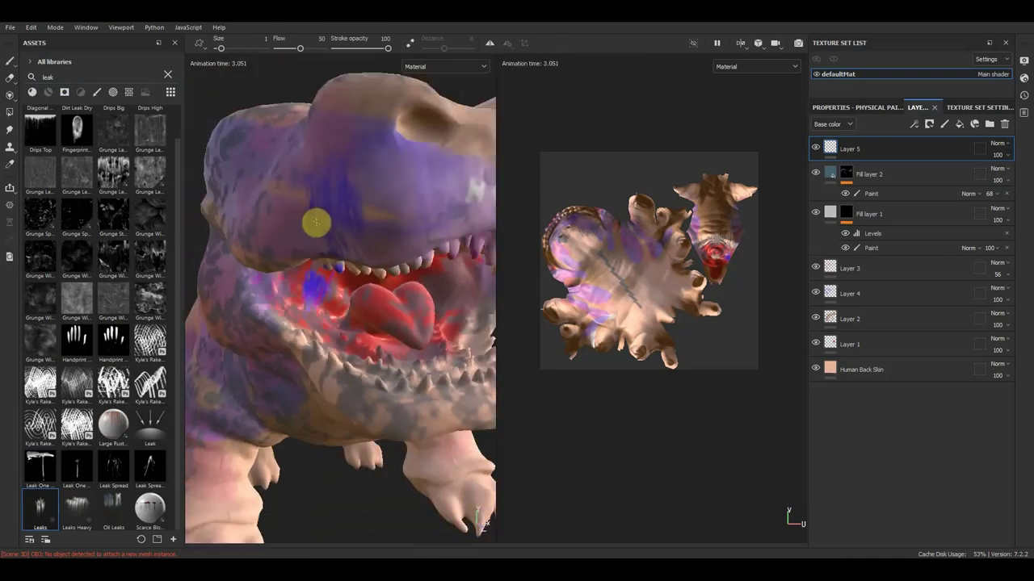
{"action": "left_click_drag", "start_coordinate": [396, 108], "coordinate": [396, 246]}
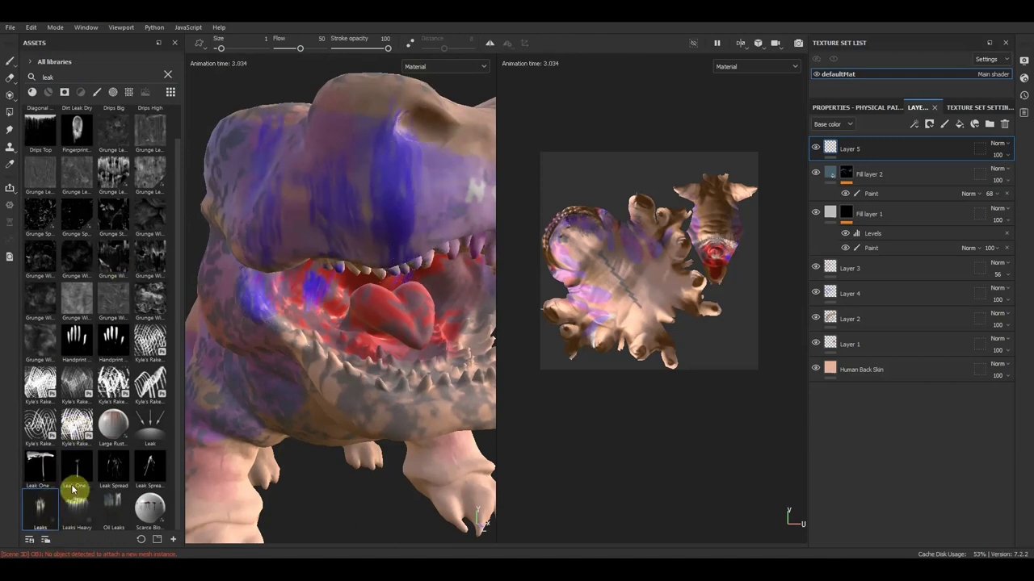
Pick the Large Rust Leaks material and spray particles down across the snout
{"action": "left_click", "coordinate": [33, 93]}
{"action": "mouse_move", "coordinate": [39, 124]}
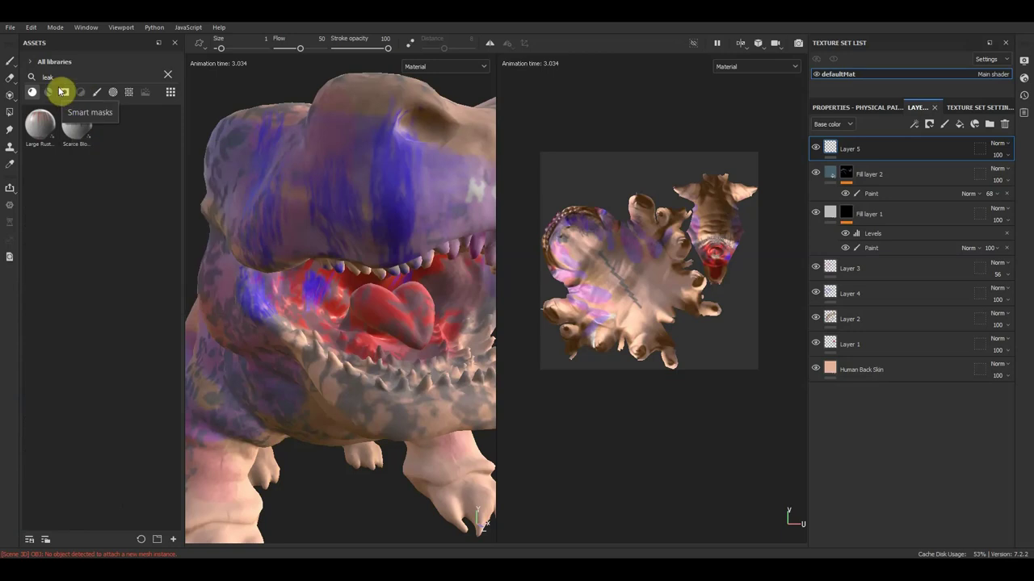
{"action": "left_click", "coordinate": [46, 127]}
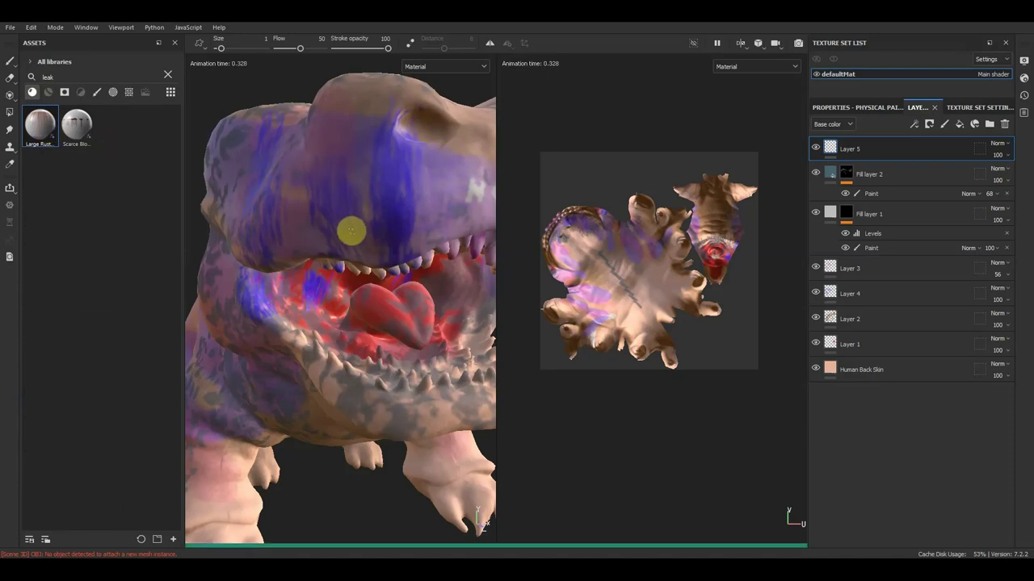
{"action": "left_click", "coordinate": [47, 93]}
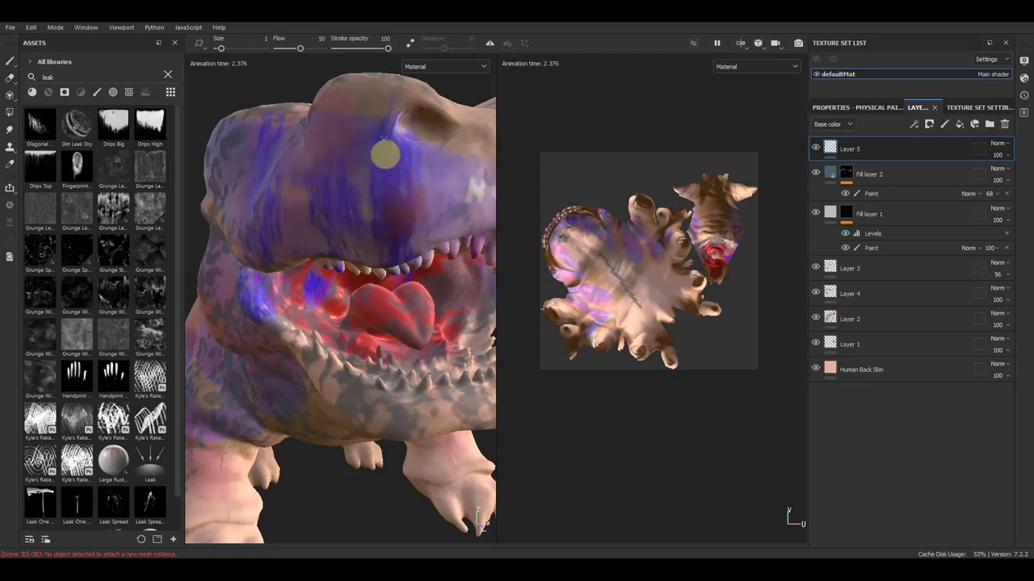
{"action": "left_click_drag", "start_coordinate": [376, 109], "coordinate": [275, 248]}
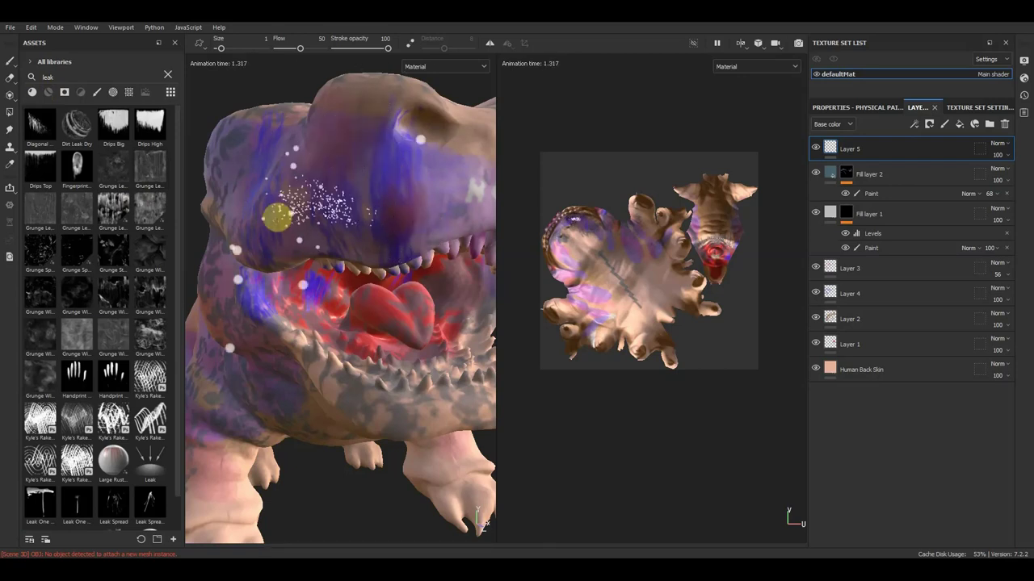
{"action": "left_click", "coordinate": [34, 93]}
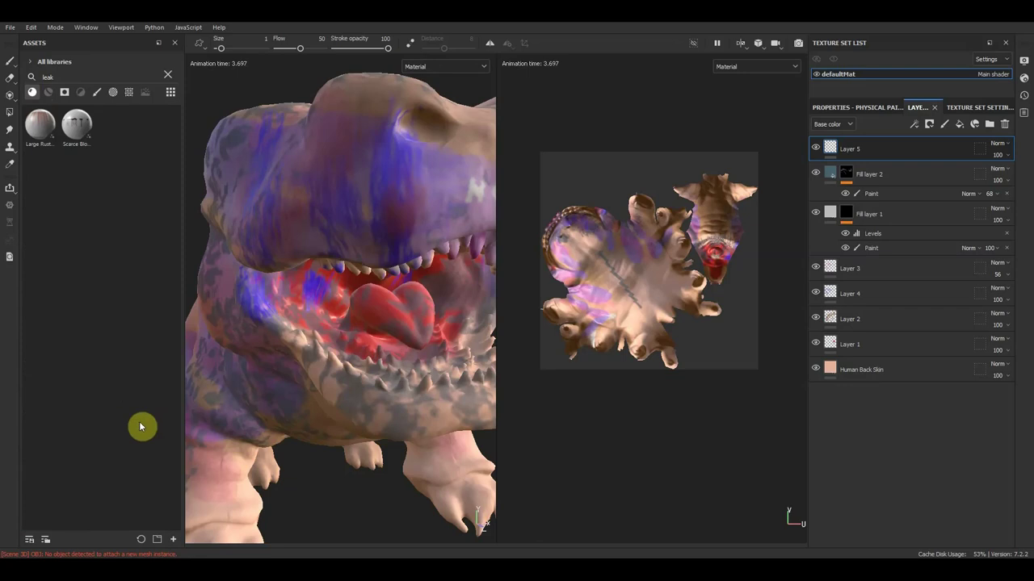
Cycle through the asset type filters on the leak results, then clear the search
{"action": "left_click", "coordinate": [31, 93]}
{"action": "left_click", "coordinate": [48, 93]}
{"action": "left_click", "coordinate": [66, 94]}
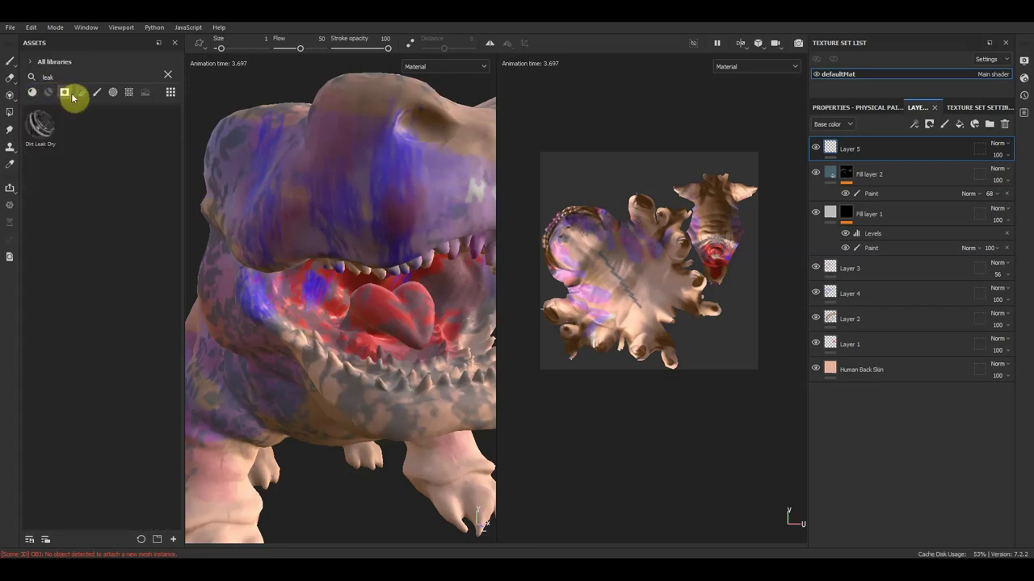
{"action": "left_click", "coordinate": [63, 93]}
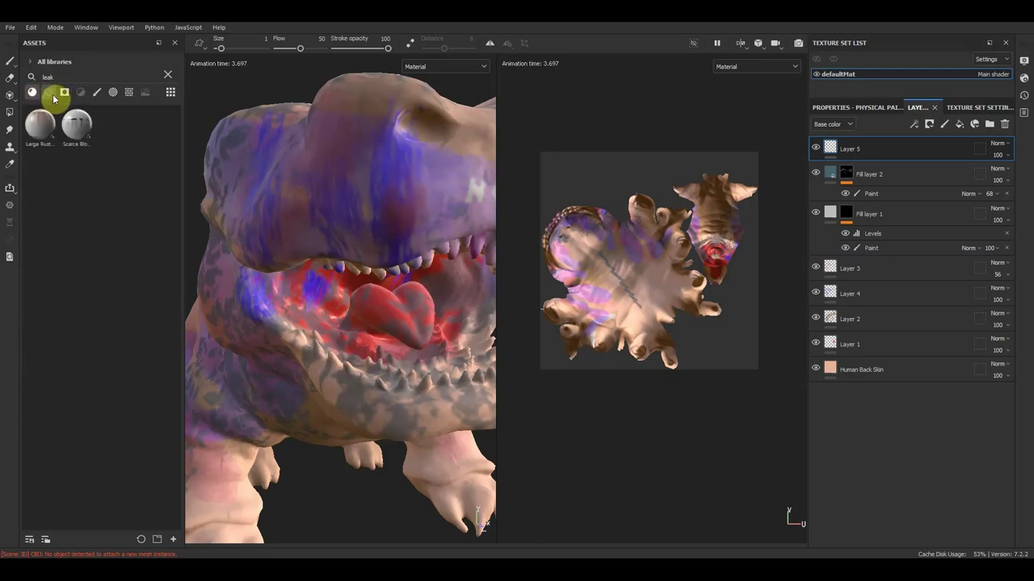
{"action": "left_click", "coordinate": [50, 92]}
{"action": "left_click", "coordinate": [104, 361]}
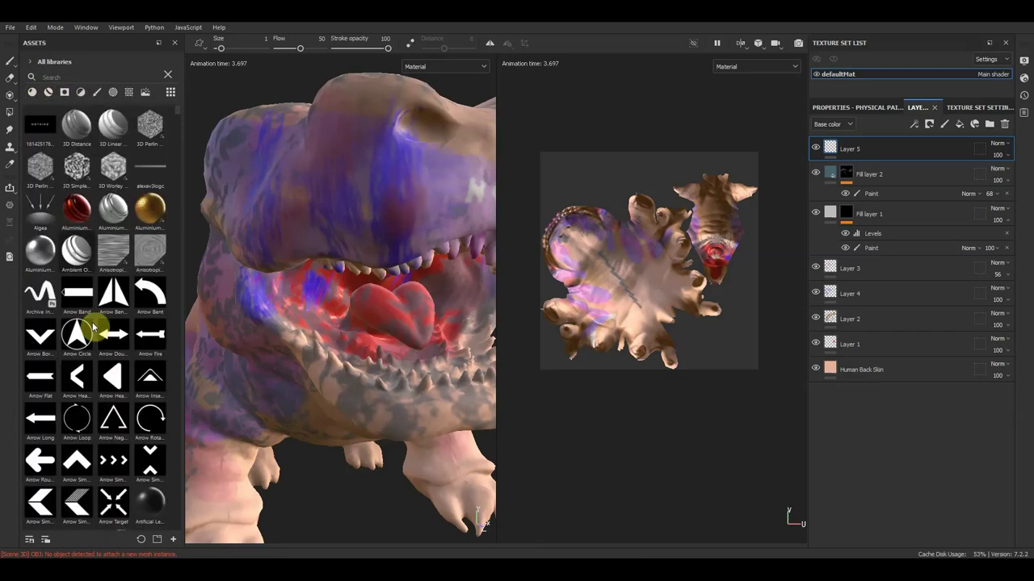
Choose the Rust Fine material and spray rust particles over the creature's head
{"action": "left_click", "coordinate": [33, 92]}
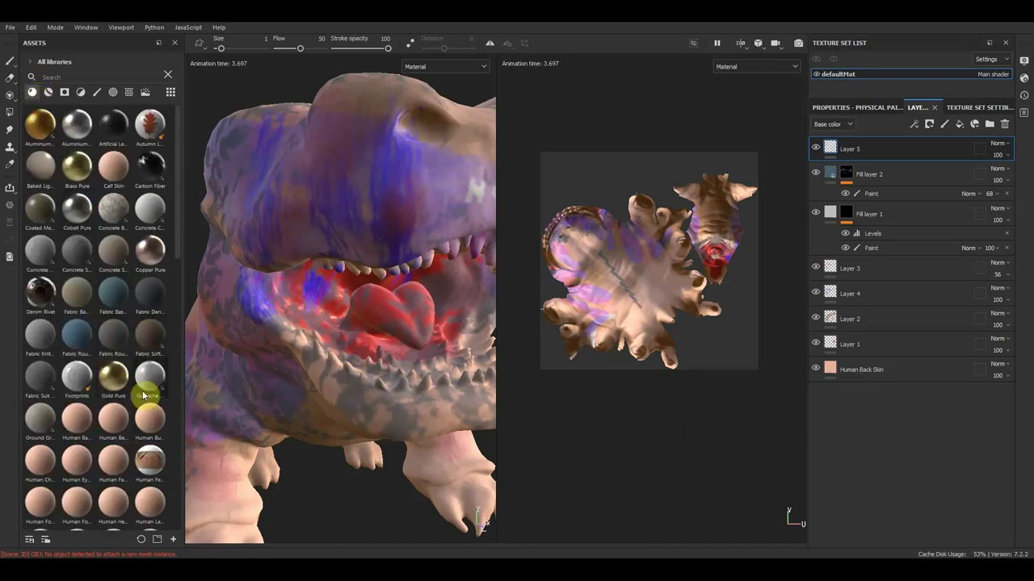
{"action": "scroll", "coordinate": [150, 392], "scroll_direction": "down", "scroll_amount": 5}
{"action": "scroll", "coordinate": [158, 335], "scroll_direction": "down", "scroll_amount": 8}
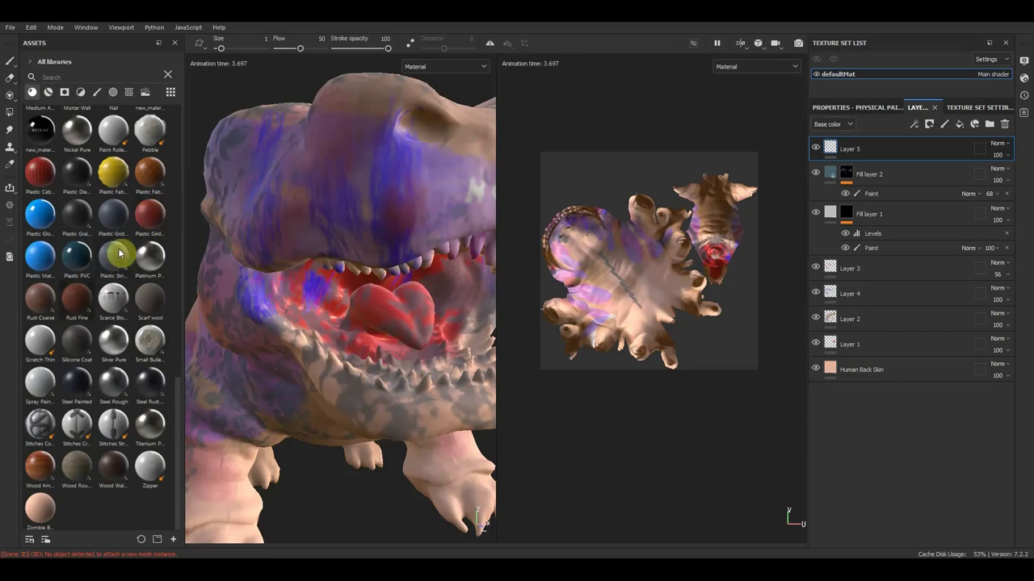
{"action": "left_click", "coordinate": [78, 299]}
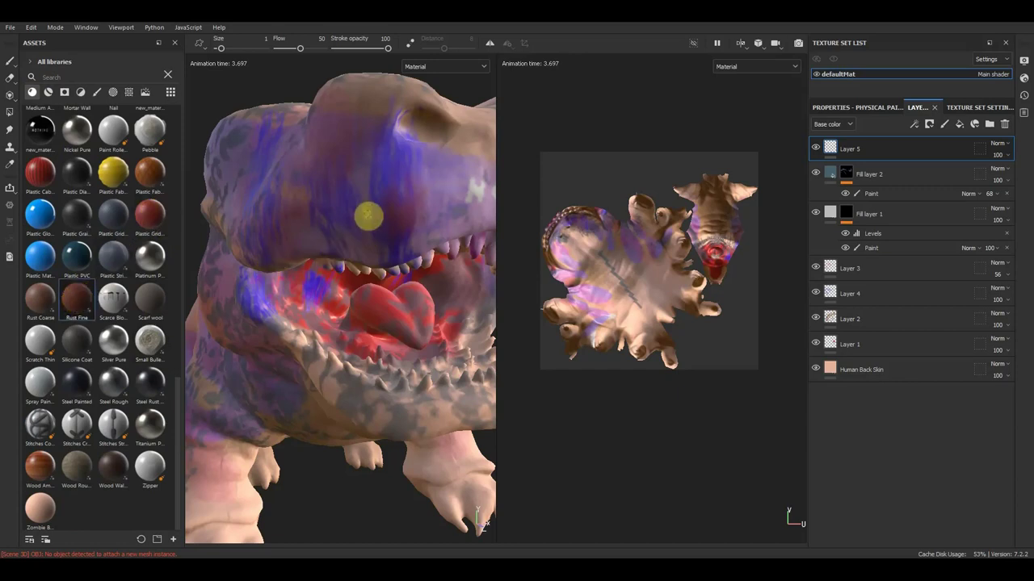
{"action": "mouse_move", "coordinate": [368, 216]}
{"action": "left_mouse_down"}
{"action": "mouse_move", "coordinate": [284, 169]}
{"action": "mouse_move", "coordinate": [335, 143]}
{"action": "mouse_move", "coordinate": [348, 157]}
{"action": "mouse_move", "coordinate": [355, 260]}
{"action": "left_mouse_up"}
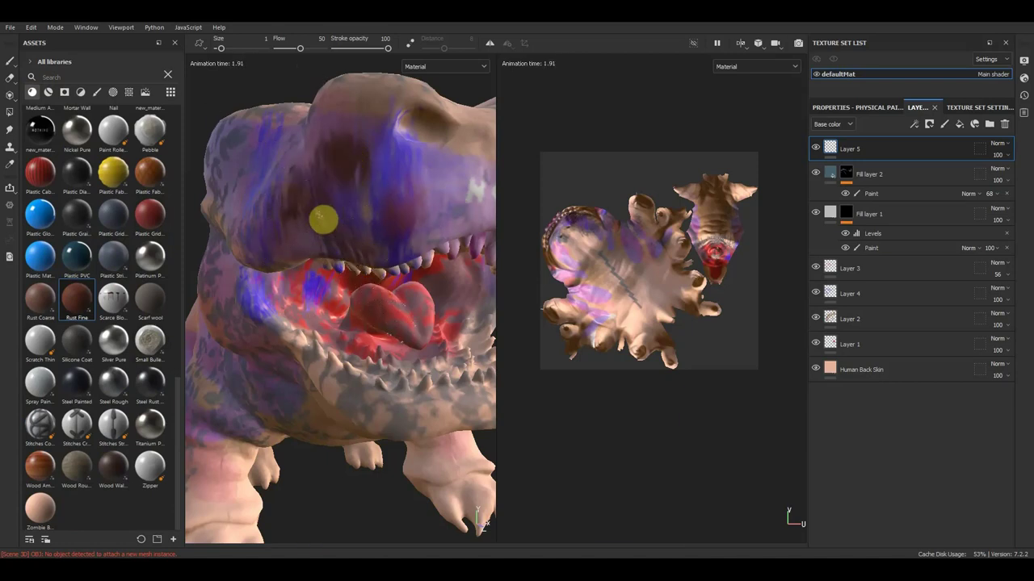
In the brush settings, lower the stroke opacity slightly and raise size jitter to 19
{"action": "right_click", "coordinate": [315, 211]}
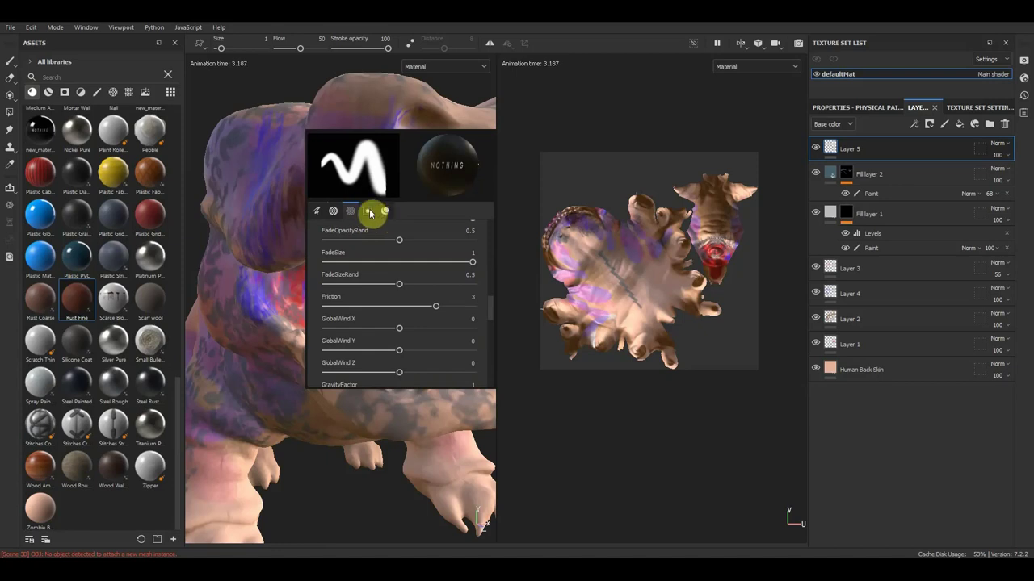
{"action": "left_click", "coordinate": [319, 211]}
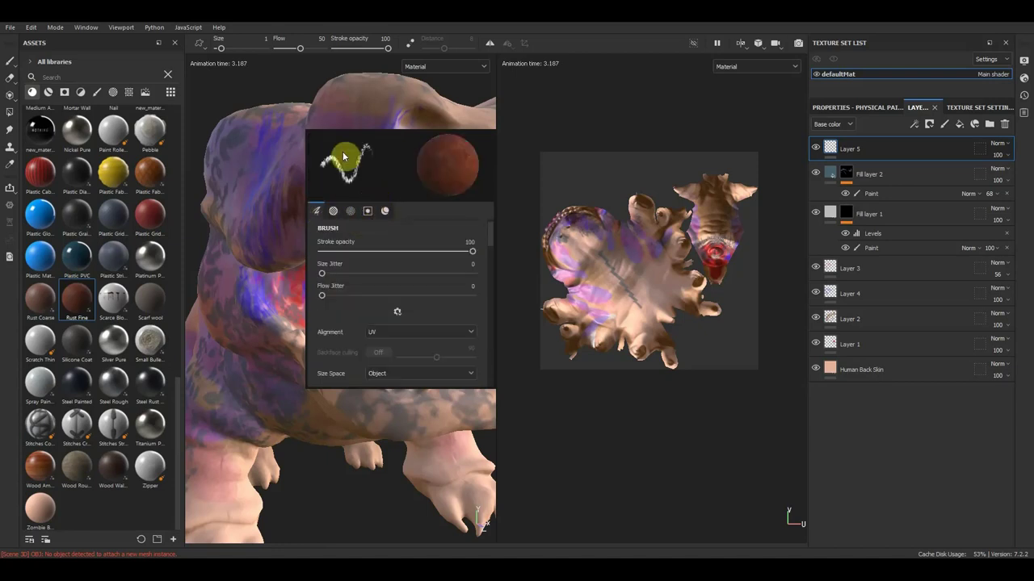
{"action": "left_click_drag", "start_coordinate": [473, 252], "coordinate": [457, 255]}
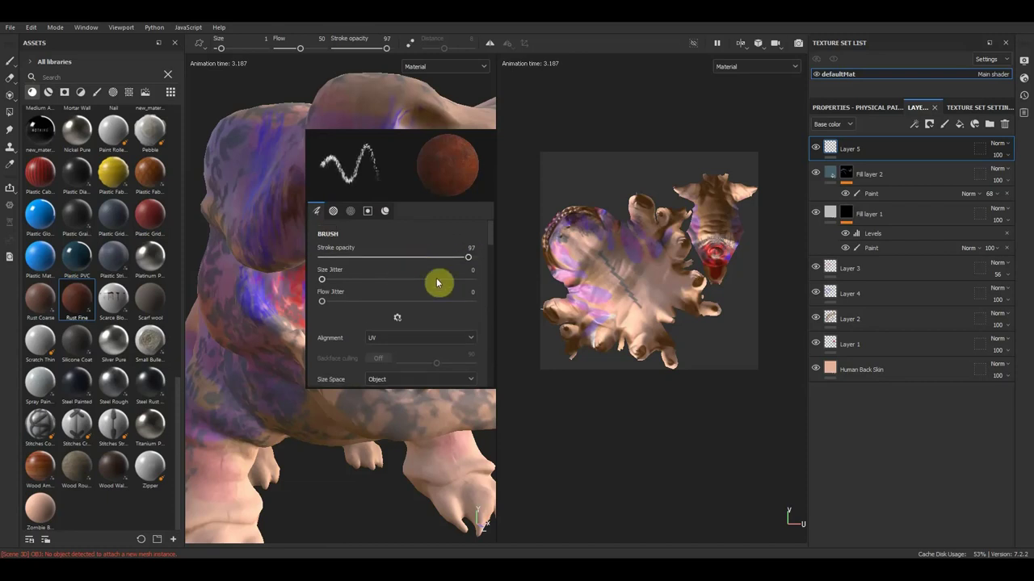
{"action": "mouse_move", "coordinate": [323, 281]}
{"action": "left_mouse_down"}
{"action": "mouse_move", "coordinate": [351, 282]}
{"action": "mouse_move", "coordinate": [367, 305]}
{"action": "left_mouse_up"}
{"action": "left_click", "coordinate": [323, 303]}
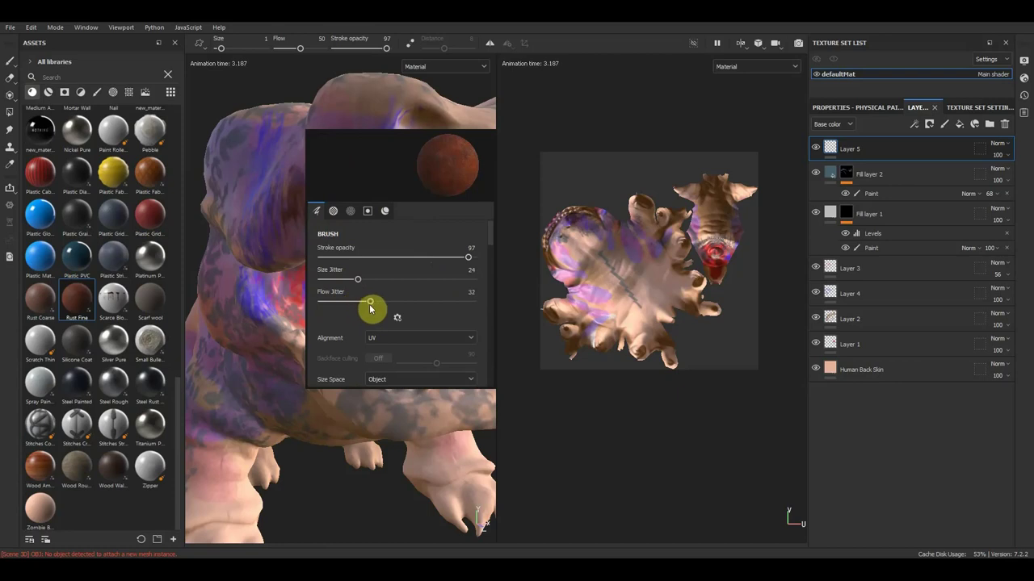
{"action": "scroll", "coordinate": [379, 314], "scroll_direction": "down", "scroll_amount": 2}
{"action": "scroll", "coordinate": [395, 298], "scroll_direction": "down", "scroll_amount": 2}
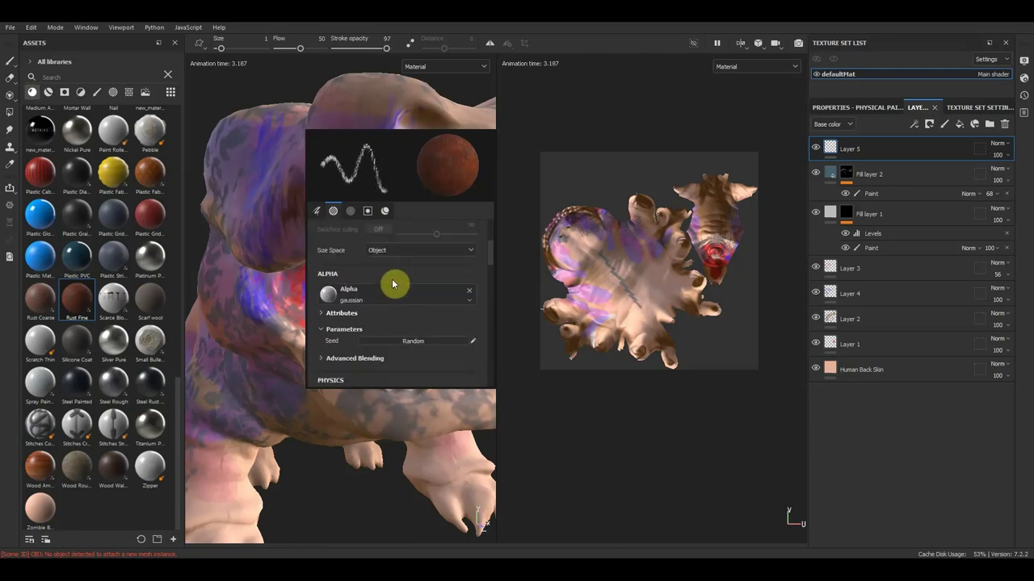
{"action": "left_click", "coordinate": [365, 212]}
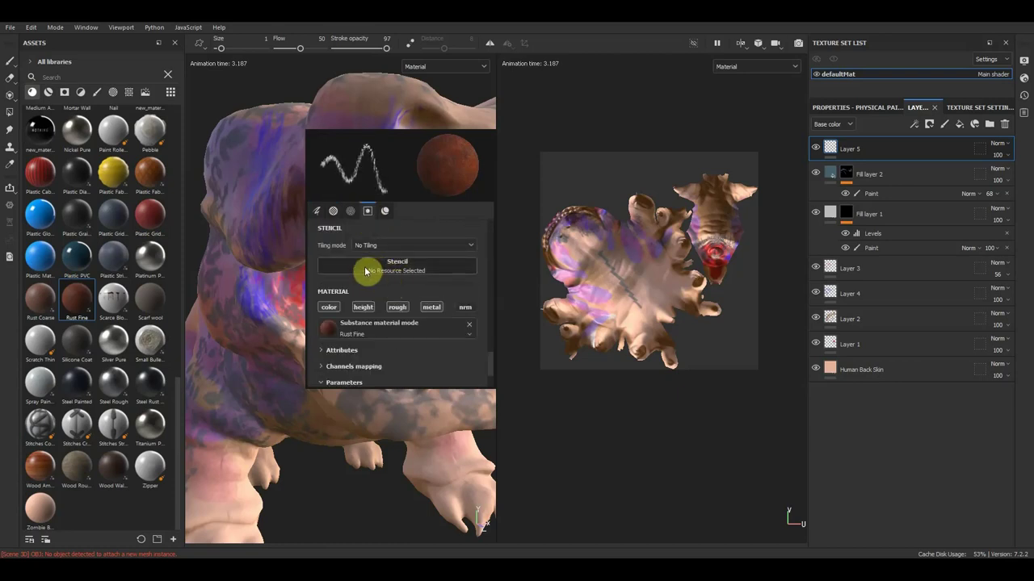
{"action": "scroll", "coordinate": [369, 274], "scroll_direction": "down", "scroll_amount": 2}
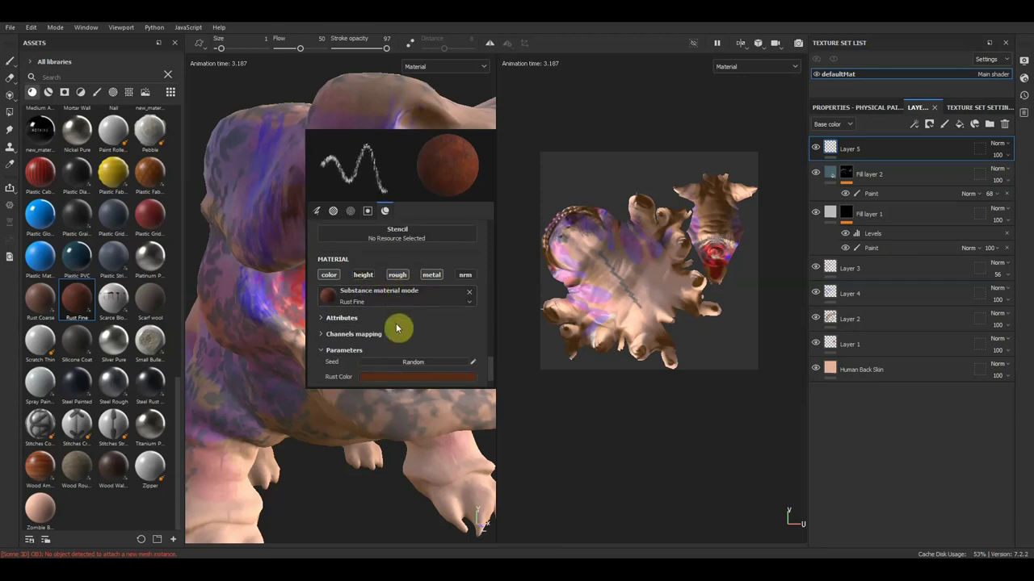
Set the particle brush's receiver preset to Rust instead of RcvLeak
{"action": "left_click", "coordinate": [351, 210]}
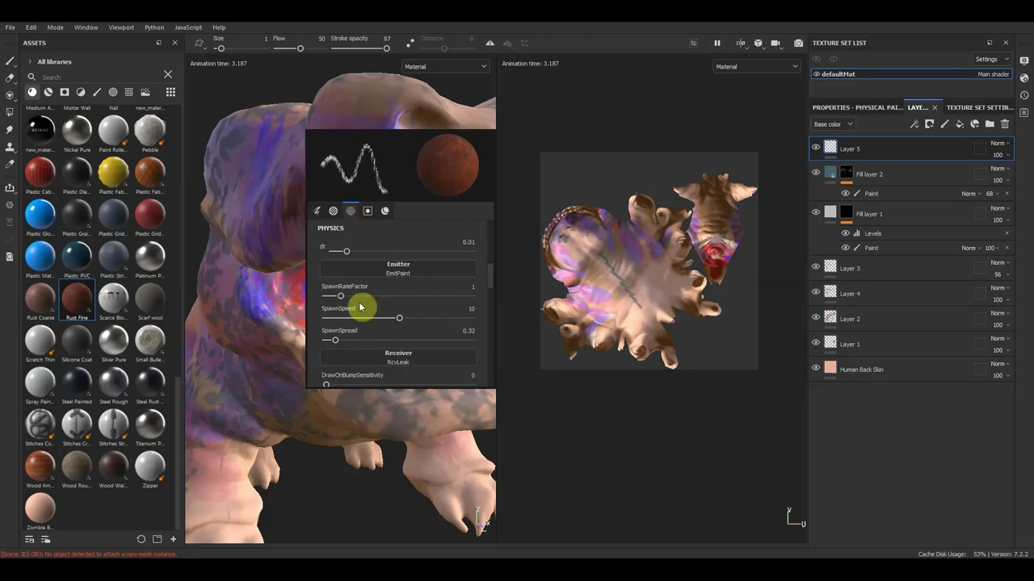
{"action": "scroll", "coordinate": [361, 283], "scroll_direction": "up", "scroll_amount": 3}
{"action": "scroll", "coordinate": [339, 305], "scroll_direction": "down", "scroll_amount": 2}
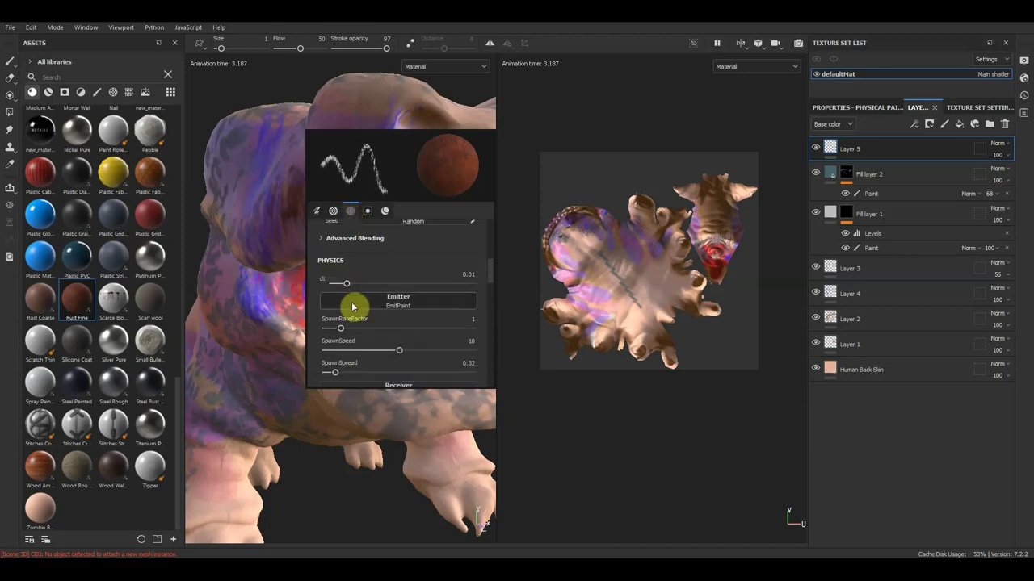
{"action": "scroll", "coordinate": [392, 300], "scroll_direction": "down", "scroll_amount": 2}
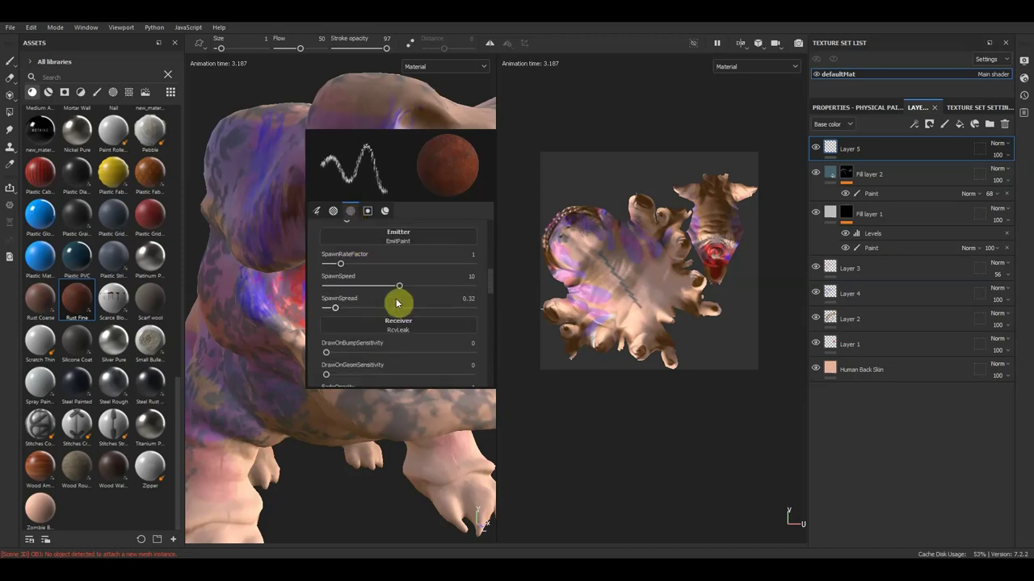
{"action": "left_click", "coordinate": [403, 323]}
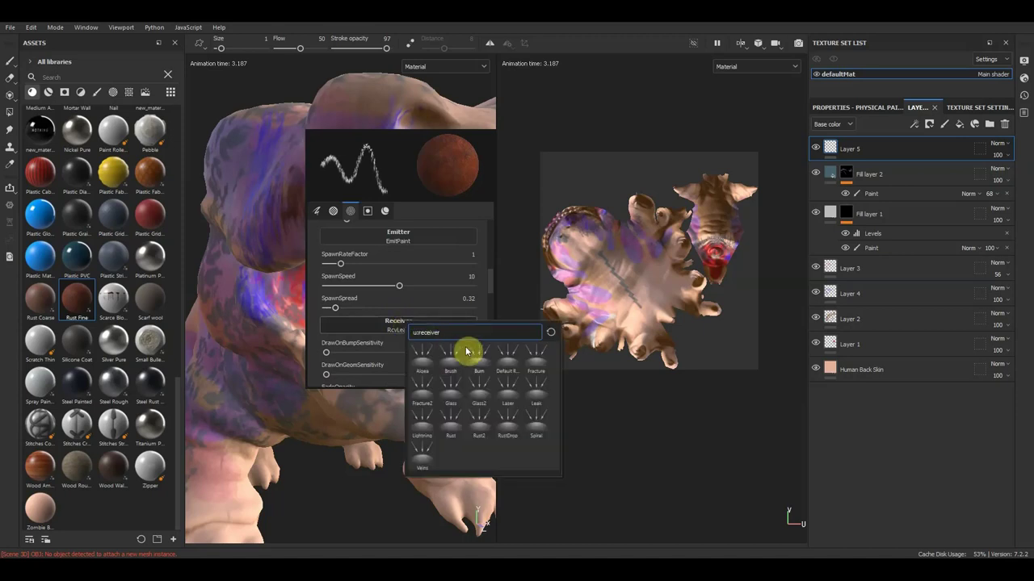
{"action": "mouse_move", "coordinate": [450, 361]}
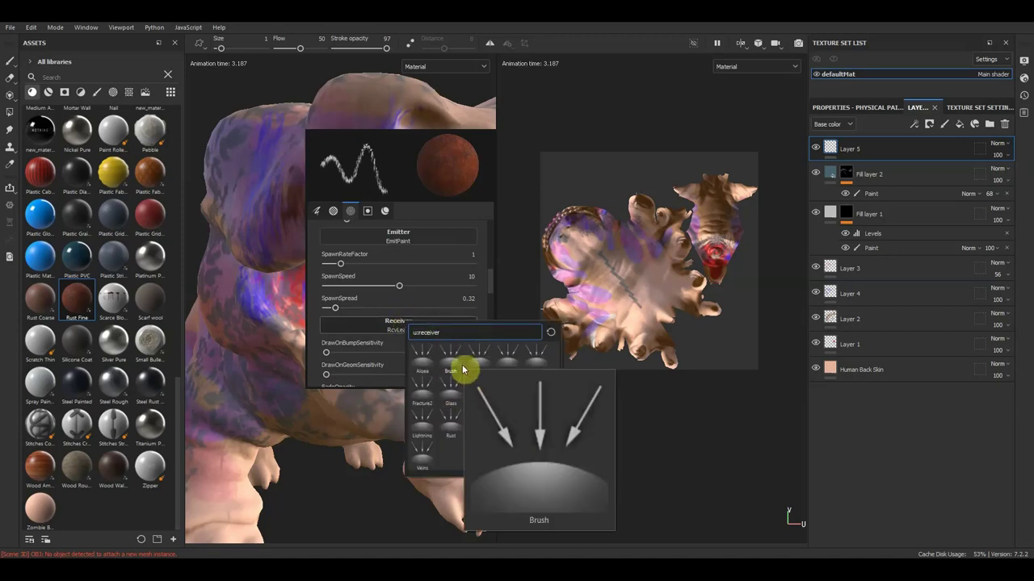
{"action": "left_click", "coordinate": [458, 361]}
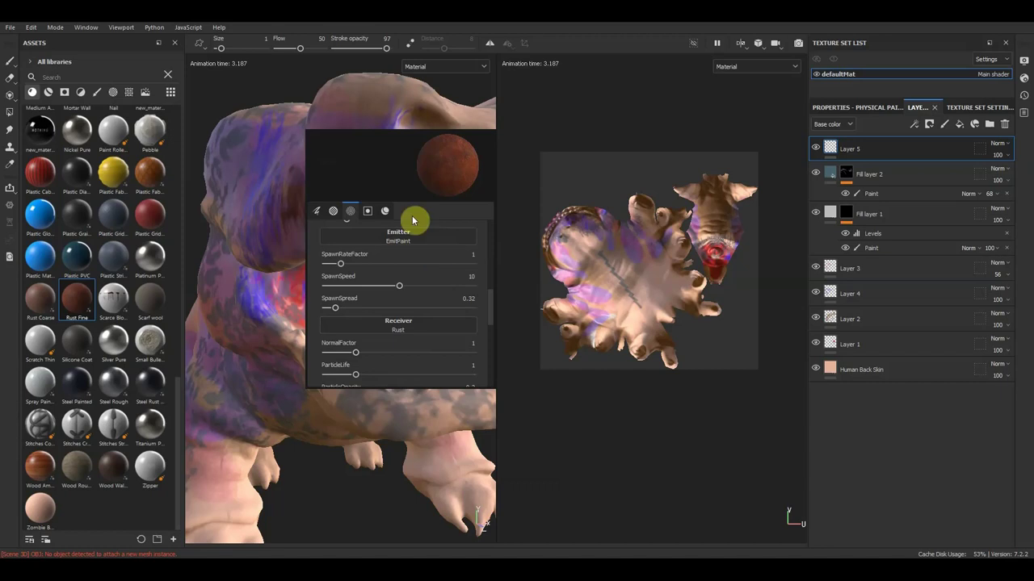
Spray rust particles over the creature's head and down its left side
{"action": "left_click_drag", "start_coordinate": [374, 233], "coordinate": [381, 213]}
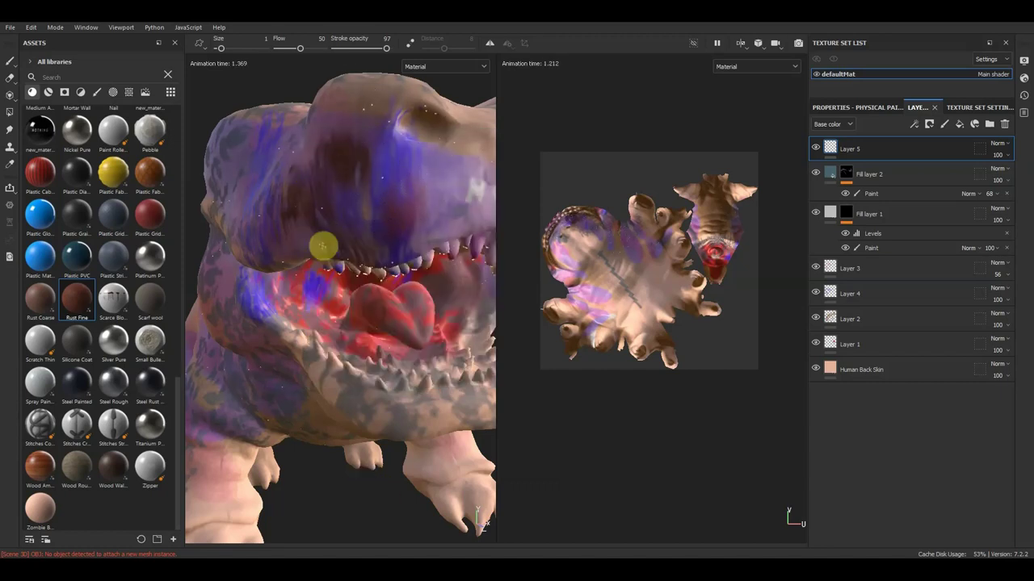
{"action": "left_click_drag", "start_coordinate": [231, 233], "coordinate": [256, 388]}
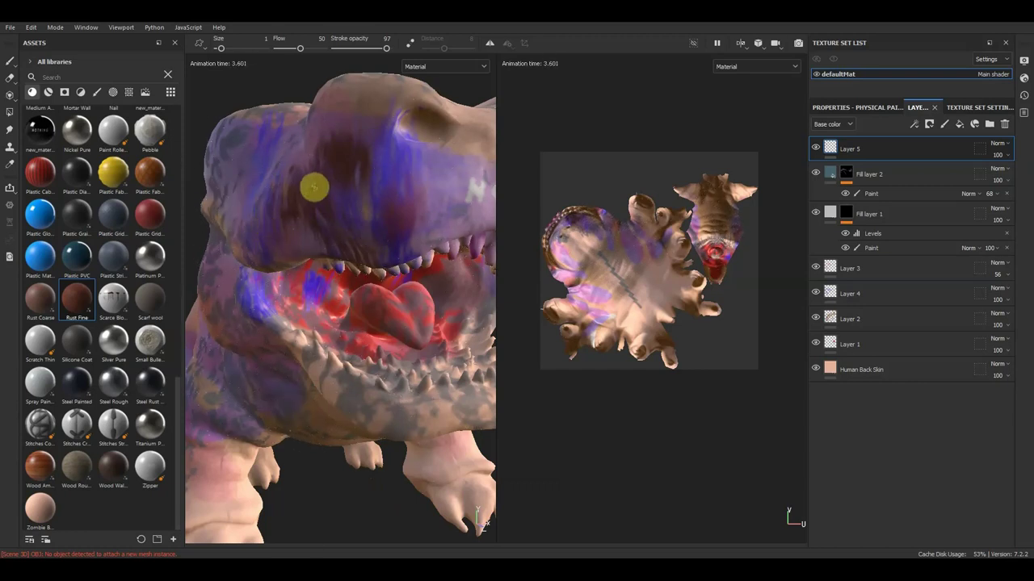
{"action": "right_click", "coordinate": [313, 188]}
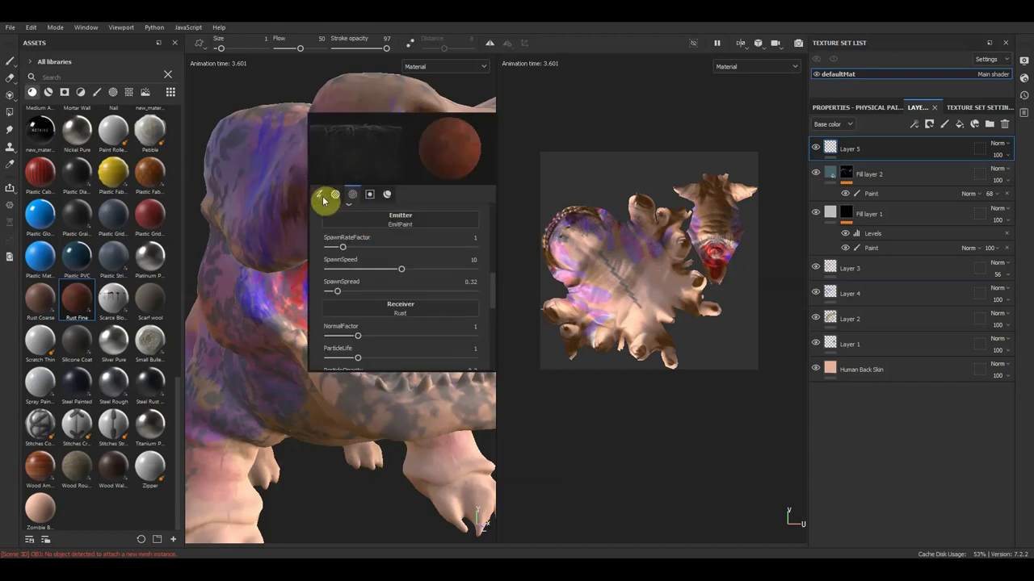
{"action": "left_click", "coordinate": [321, 194]}
Zero the brush's Size Jitter and Flow Jitter, set dt to 0.014 and SpawnSpread to 0.58
{"action": "left_click_drag", "start_coordinate": [359, 256], "coordinate": [324, 257]}
{"action": "left_click_drag", "start_coordinate": [373, 278], "coordinate": [324, 279]}
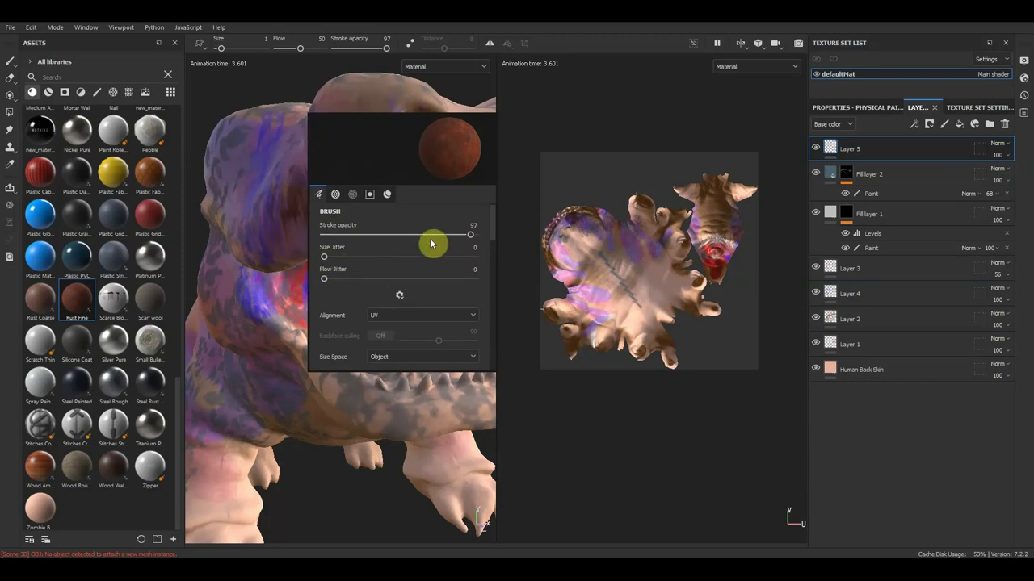
{"action": "scroll", "coordinate": [398, 323], "scroll_direction": "down", "scroll_amount": 1}
{"action": "scroll", "coordinate": [397, 323], "scroll_direction": "down", "scroll_amount": 2}
{"action": "scroll", "coordinate": [417, 321], "scroll_direction": "down", "scroll_amount": 3}
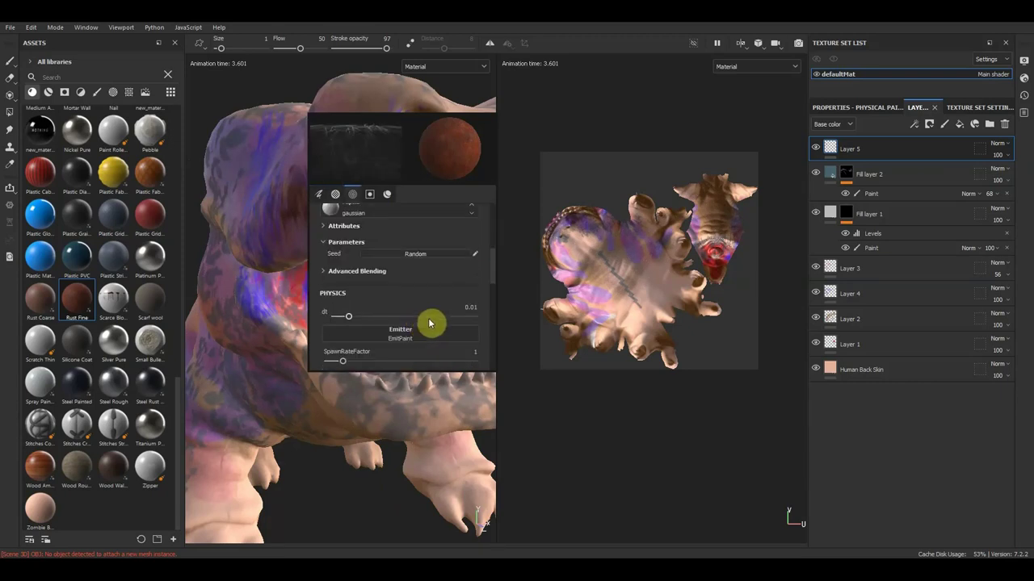
{"action": "left_click_drag", "start_coordinate": [348, 315], "coordinate": [352, 317]}
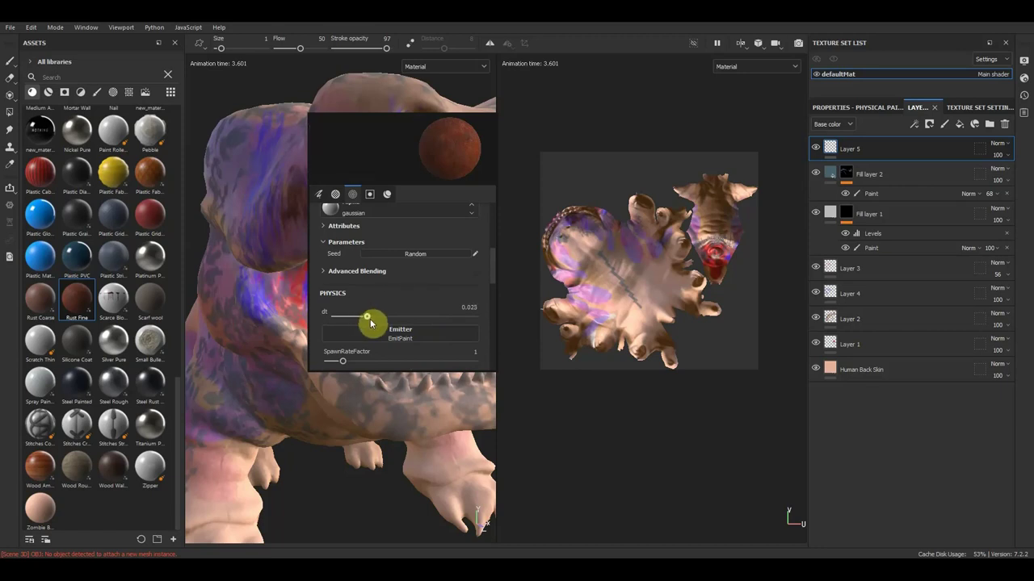
{"action": "scroll", "coordinate": [355, 327], "scroll_direction": "down", "scroll_amount": 2}
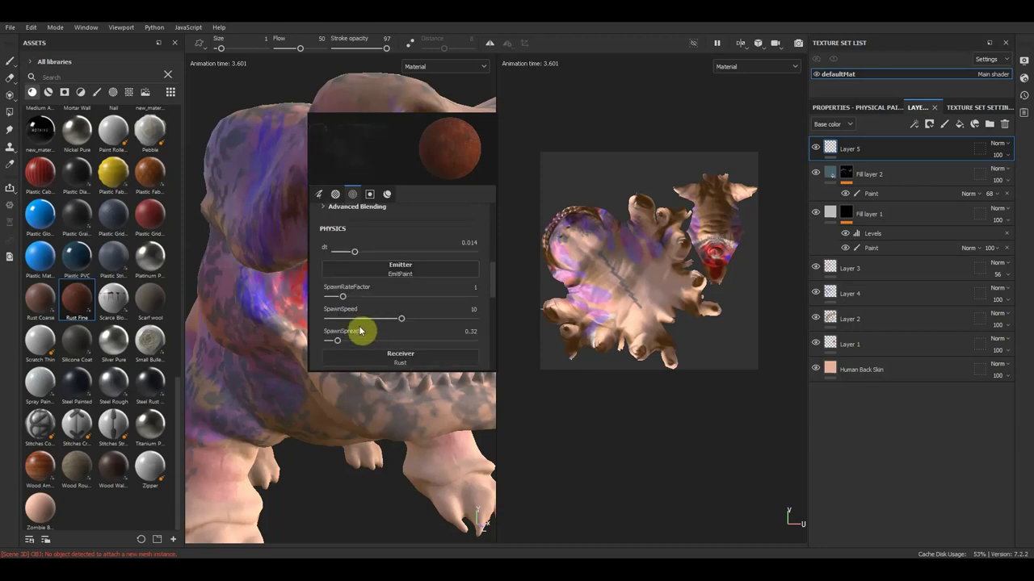
{"action": "scroll", "coordinate": [367, 326], "scroll_direction": "down", "scroll_amount": 2}
{"action": "left_click_drag", "start_coordinate": [338, 283], "coordinate": [366, 287]}
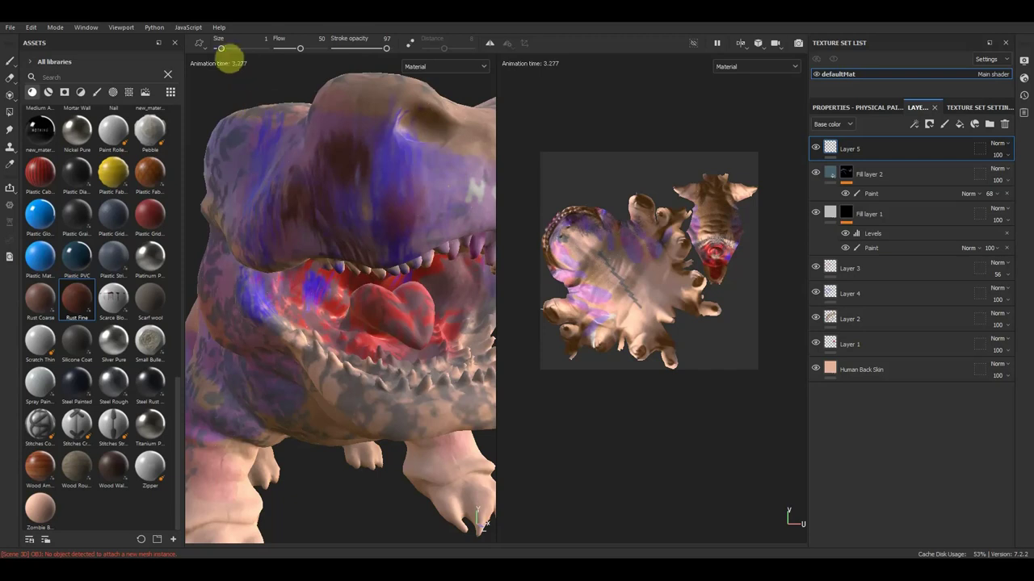
Set the particle brush's stroke opacity to 70 and flow jitter to 10
{"action": "right_click", "coordinate": [329, 179]}
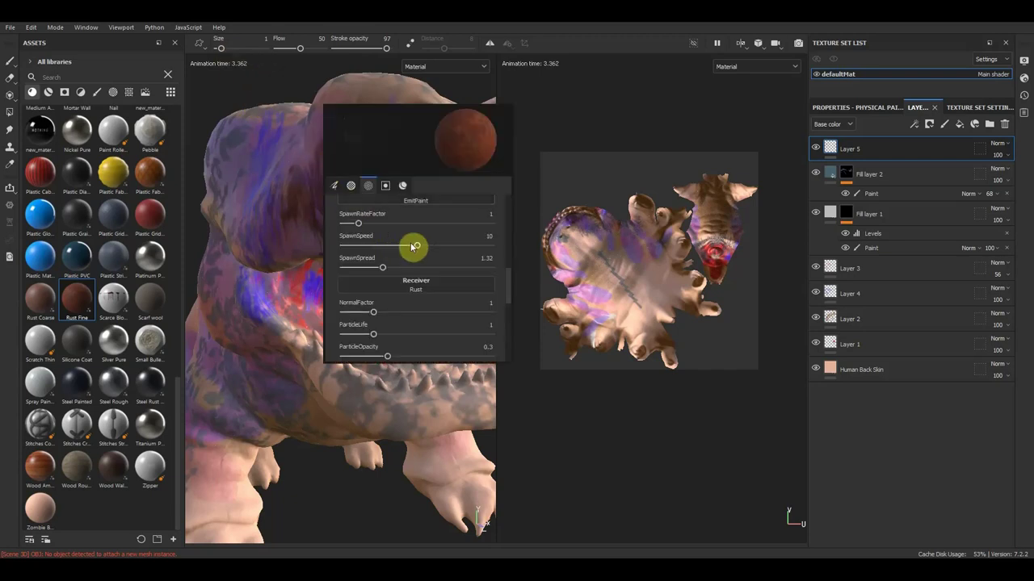
{"action": "left_click_drag", "start_coordinate": [416, 246], "coordinate": [397, 251]}
{"action": "scroll", "coordinate": [393, 245], "scroll_direction": "up", "scroll_amount": 5}
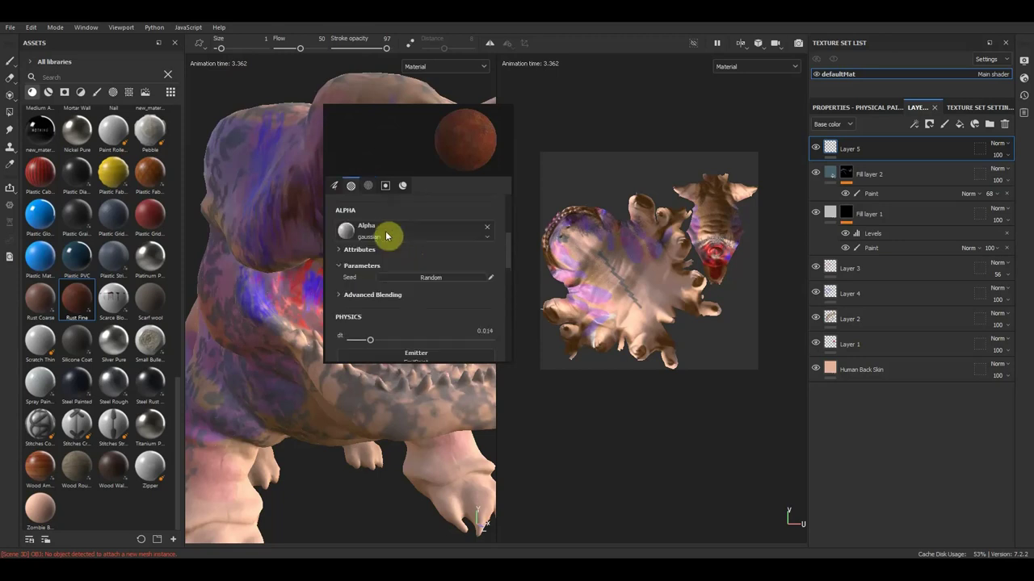
{"action": "scroll", "coordinate": [387, 235], "scroll_direction": "up", "scroll_amount": 3}
{"action": "scroll", "coordinate": [417, 253], "scroll_direction": "up", "scroll_amount": 2}
{"action": "left_click_drag", "start_coordinate": [486, 235], "coordinate": [423, 235]}
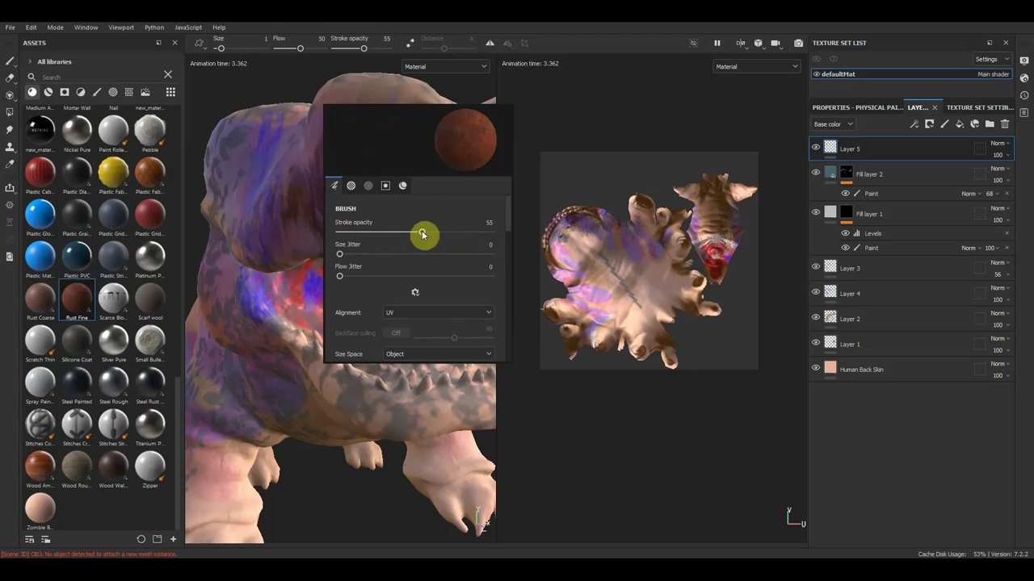
{"action": "left_click_drag", "start_coordinate": [340, 276], "coordinate": [364, 278]}
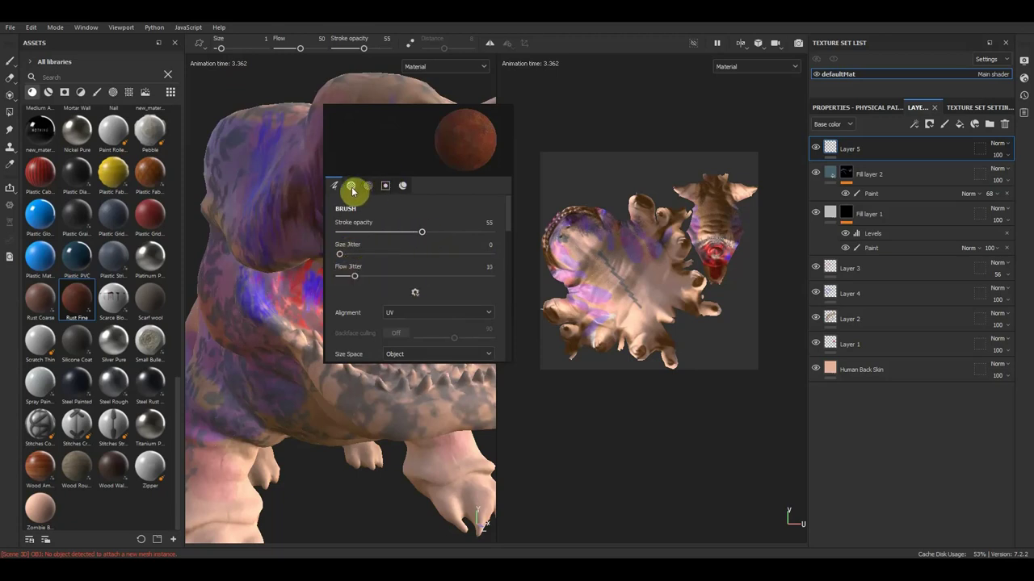
{"action": "left_click_drag", "start_coordinate": [422, 235], "coordinate": [444, 235]}
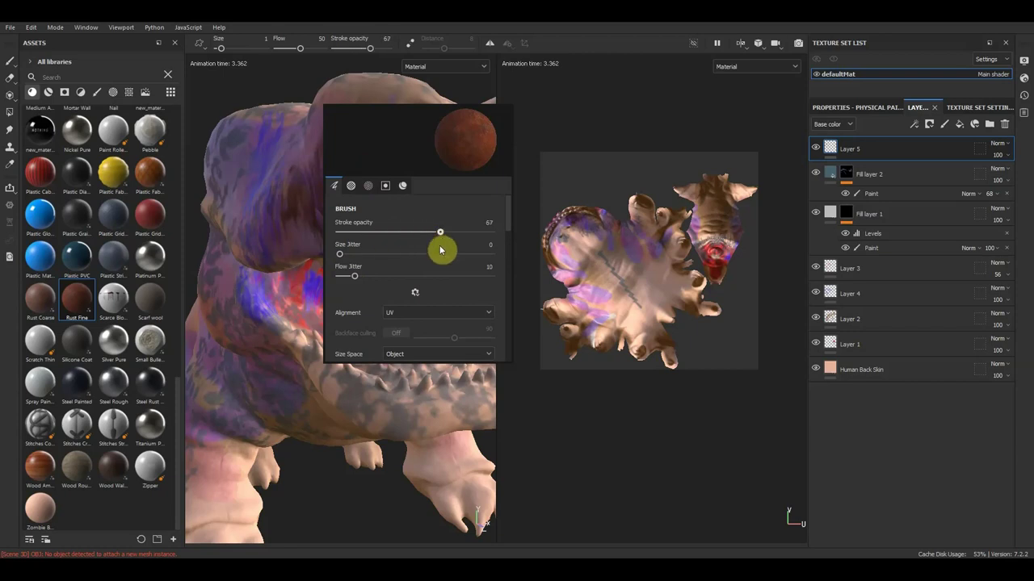
Set dt to 0.015 and SpawnSpeed to 3.16, then close the brush settings
{"action": "scroll", "coordinate": [430, 320], "scroll_direction": "down", "scroll_amount": 3}
{"action": "scroll", "coordinate": [422, 322], "scroll_direction": "down", "scroll_amount": 4}
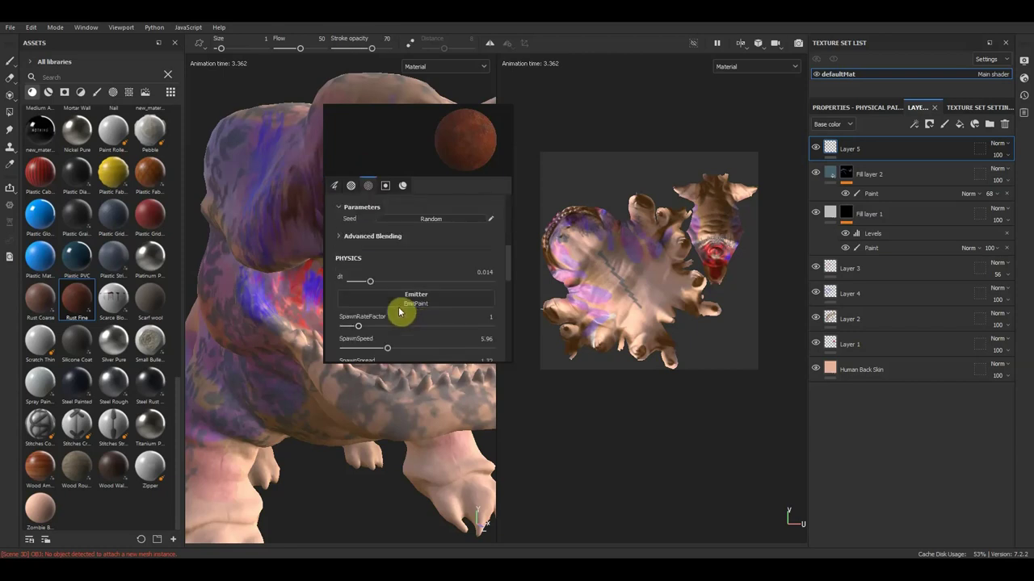
{"action": "left_click_drag", "start_coordinate": [370, 285], "coordinate": [354, 287]}
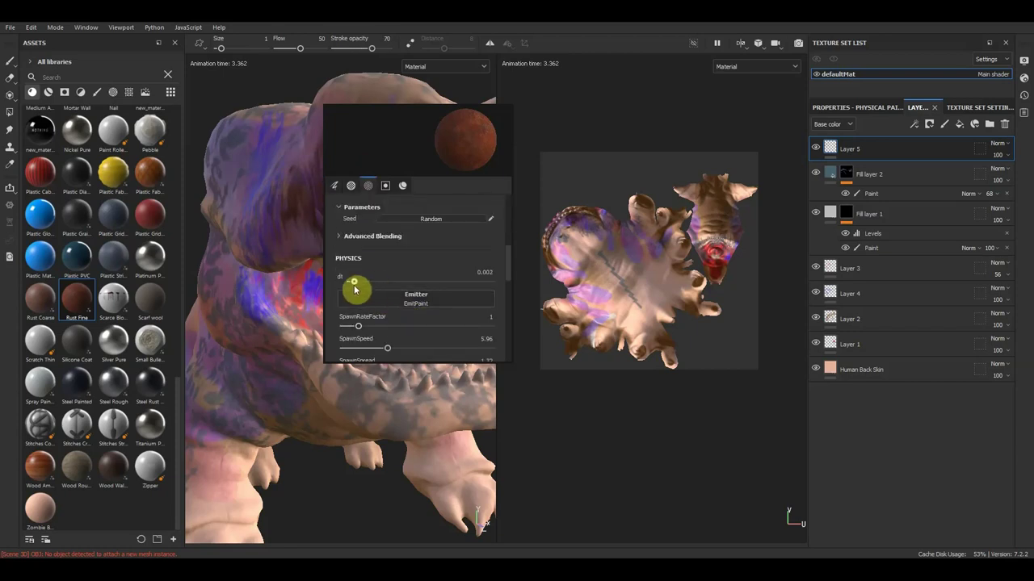
{"action": "scroll", "coordinate": [380, 311], "scroll_direction": "down", "scroll_amount": 1}
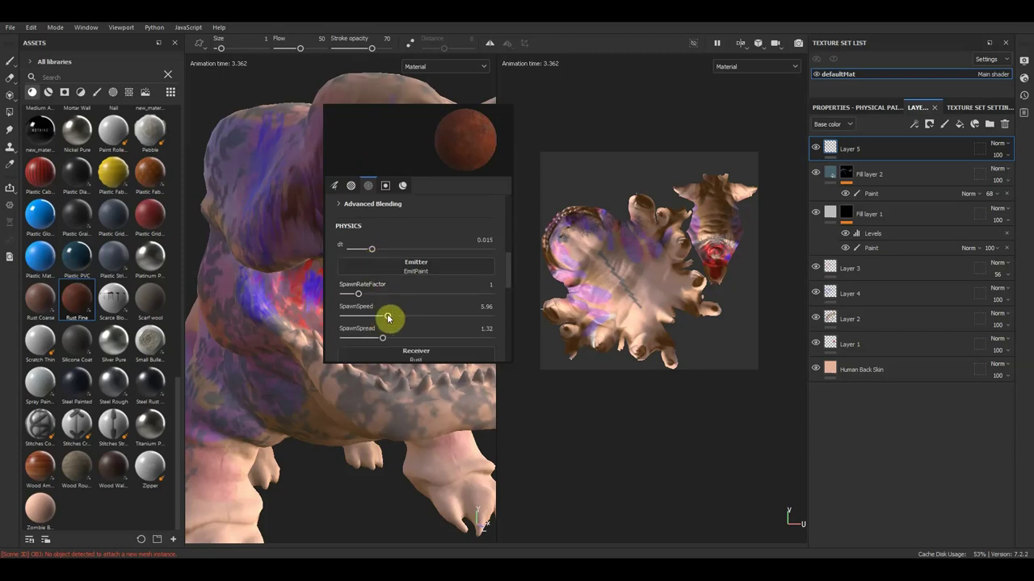
{"action": "left_click_drag", "start_coordinate": [347, 316], "coordinate": [376, 328]}
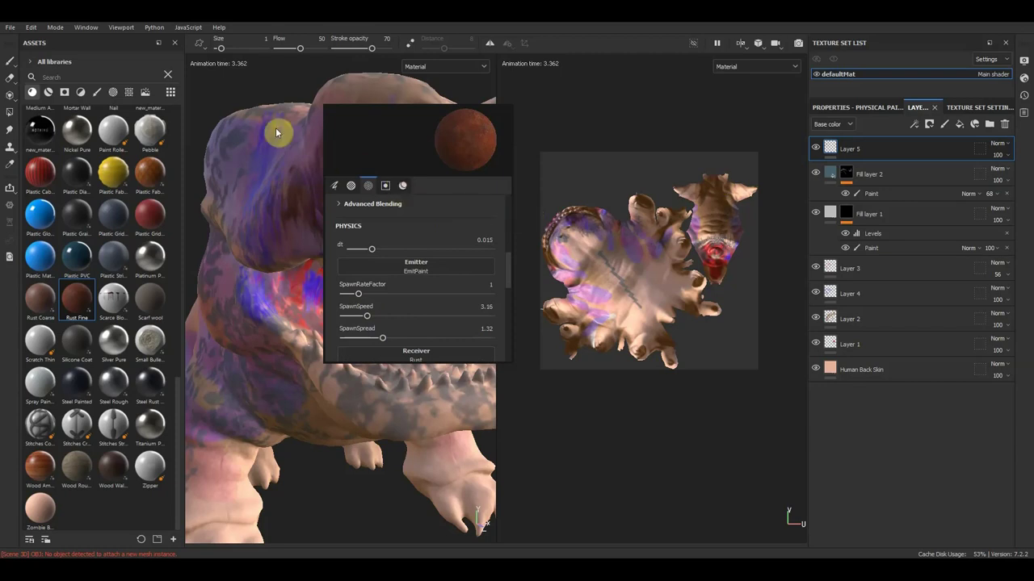
{"action": "left_click", "coordinate": [268, 102]}
Spray particles over the lower jaw and right leg, raising stroke opacity to 100
{"action": "scroll", "coordinate": [375, 232], "scroll_direction": "down", "scroll_amount": 2}
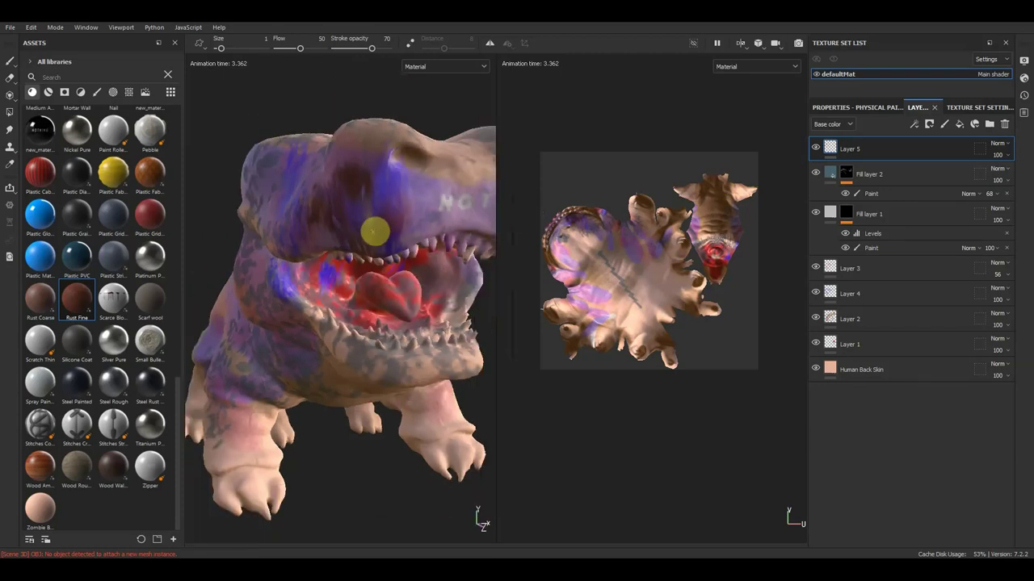
{"action": "left_click_drag", "start_coordinate": [296, 301], "coordinate": [293, 295]}
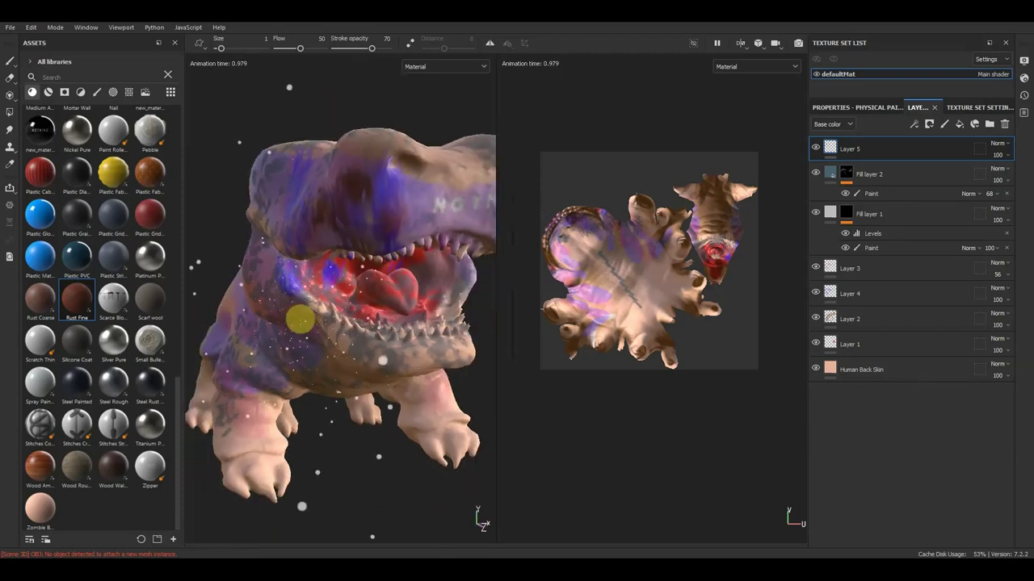
{"action": "left_click_drag", "start_coordinate": [437, 347], "coordinate": [475, 412]}
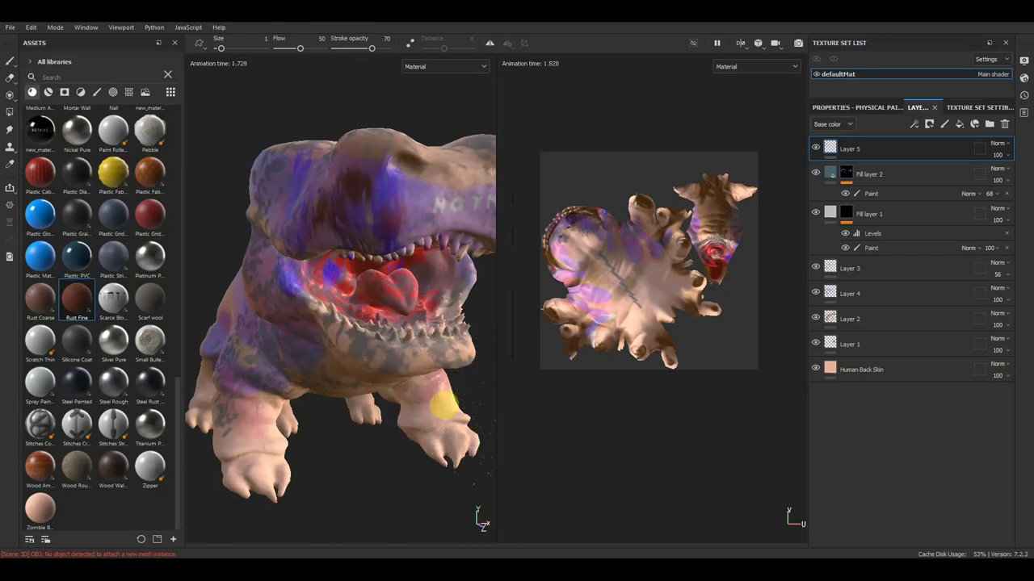
{"action": "mouse_move", "coordinate": [445, 422]}
{"action": "left_mouse_down"}
{"action": "mouse_move", "coordinate": [433, 401]}
{"action": "mouse_move", "coordinate": [428, 440]}
{"action": "left_mouse_up"}
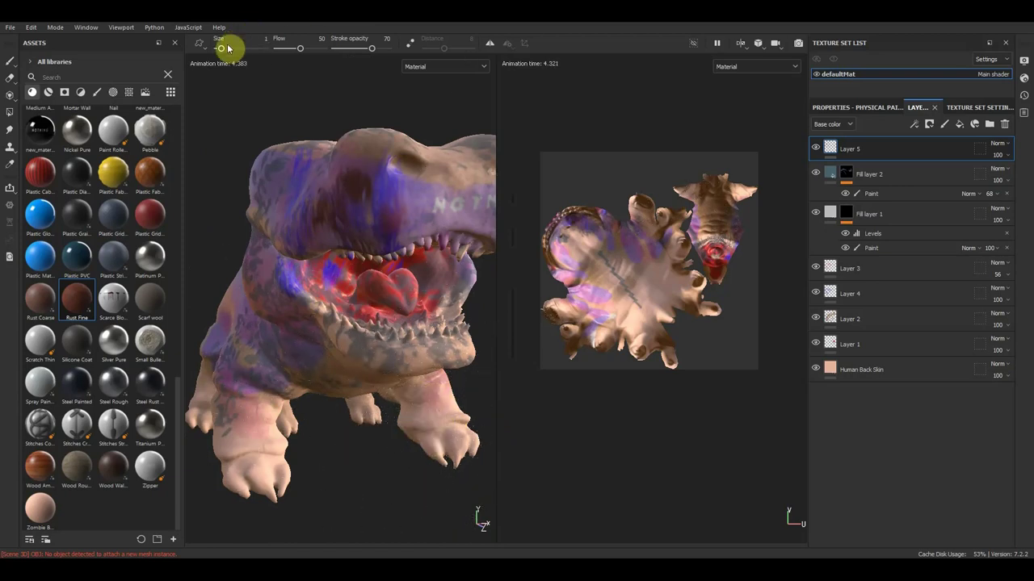
{"action": "left_click_drag", "start_coordinate": [373, 49], "coordinate": [394, 48]}
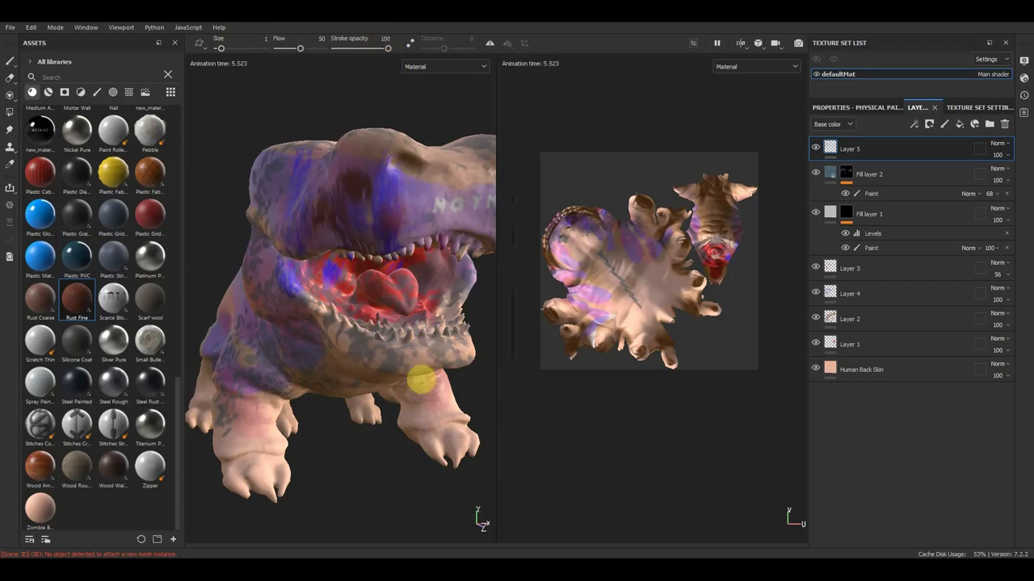
{"action": "mouse_move", "coordinate": [418, 392]}
{"action": "left_mouse_down"}
{"action": "mouse_move", "coordinate": [427, 439]}
{"action": "mouse_move", "coordinate": [449, 461]}
{"action": "mouse_move", "coordinate": [401, 367]}
{"action": "left_mouse_up"}
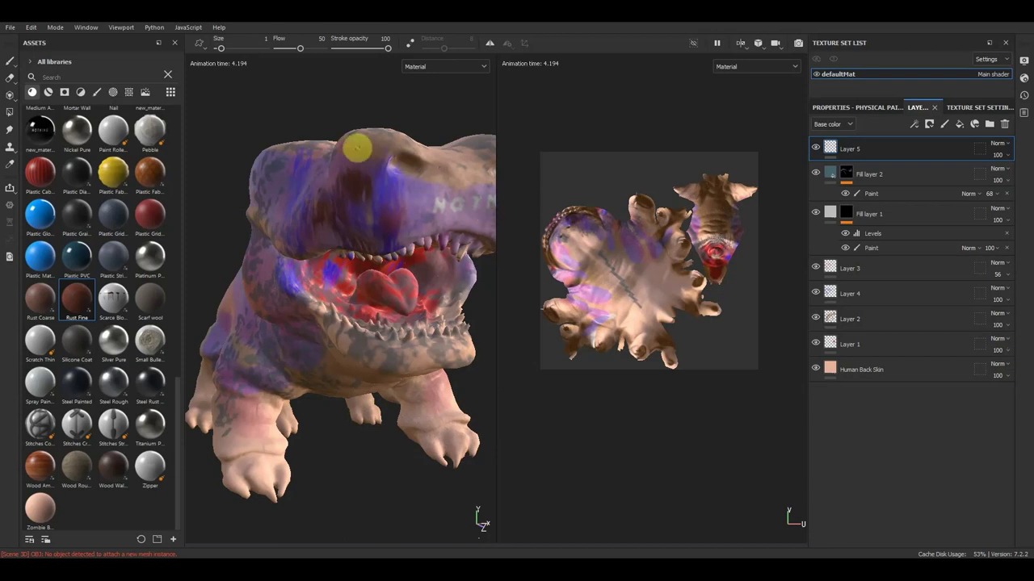
Orbit, pan and zoom to a frontal view of the creature's full body
{"action": "mouse_move", "coordinate": [388, 422]}
{"action": "left_mouse_down", "text": "alt"}
{"action": "mouse_move", "coordinate": [342, 455]}
{"action": "mouse_move", "coordinate": [344, 437]}
{"action": "mouse_move", "coordinate": [229, 337]}
{"action": "mouse_move", "coordinate": [213, 366]}
{"action": "mouse_move", "coordinate": [275, 369]}
{"action": "left_mouse_up", "text": "alt"}
{"action": "middle_click_drag", "start_coordinate": [275, 369], "coordinate": [205, 296], "text": "alt"}
{"action": "mouse_move", "coordinate": [205, 296]}
{"action": "right_mouse_down", "text": "alt"}
{"action": "mouse_move", "coordinate": [350, 393]}
{"action": "mouse_move", "coordinate": [370, 423]}
{"action": "mouse_move", "coordinate": [367, 463]}
{"action": "right_mouse_up", "text": "alt"}
{"action": "mouse_move", "coordinate": [367, 464]}
{"action": "left_mouse_down", "text": "alt"}
{"action": "mouse_move", "coordinate": [376, 417]}
{"action": "mouse_move", "coordinate": [369, 454]}
{"action": "left_mouse_up", "text": "alt"}
{"action": "mouse_move", "coordinate": [369, 455]}
{"action": "middle_mouse_down", "text": "alt"}
{"action": "mouse_move", "coordinate": [359, 505]}
{"action": "mouse_move", "coordinate": [346, 489]}
{"action": "middle_mouse_up", "text": "alt"}
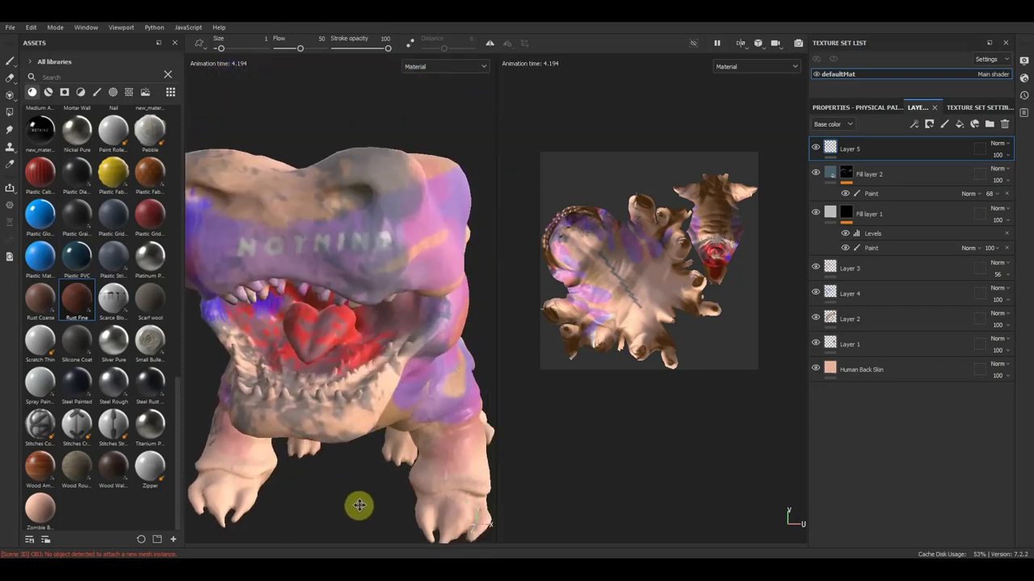
{"action": "right_click_drag", "start_coordinate": [346, 490], "coordinate": [347, 282], "text": "alt"}
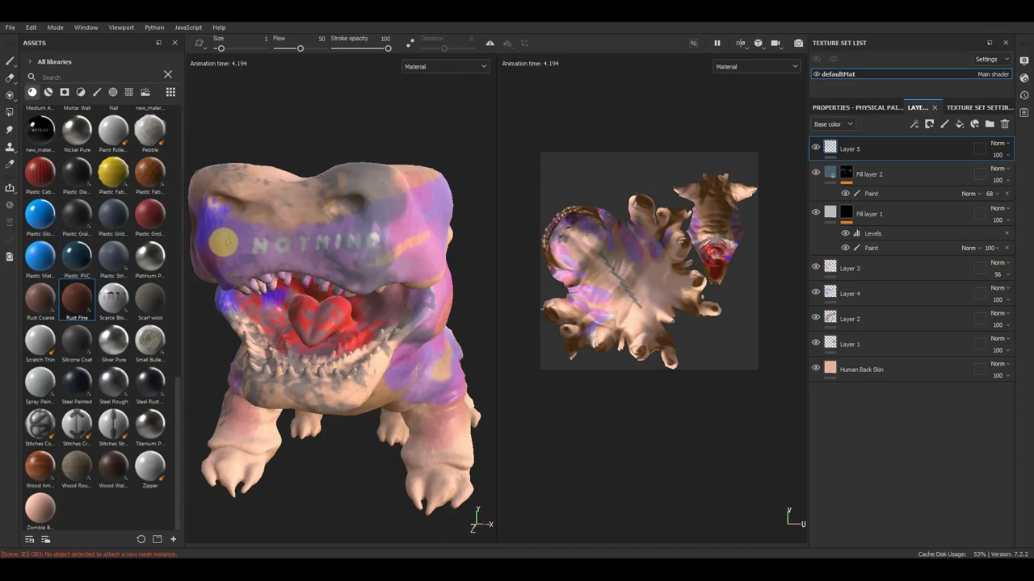
Add a Color selection effect to Fill layer 2's mask, plus a new paint effect
{"action": "right_click", "coordinate": [888, 198]}
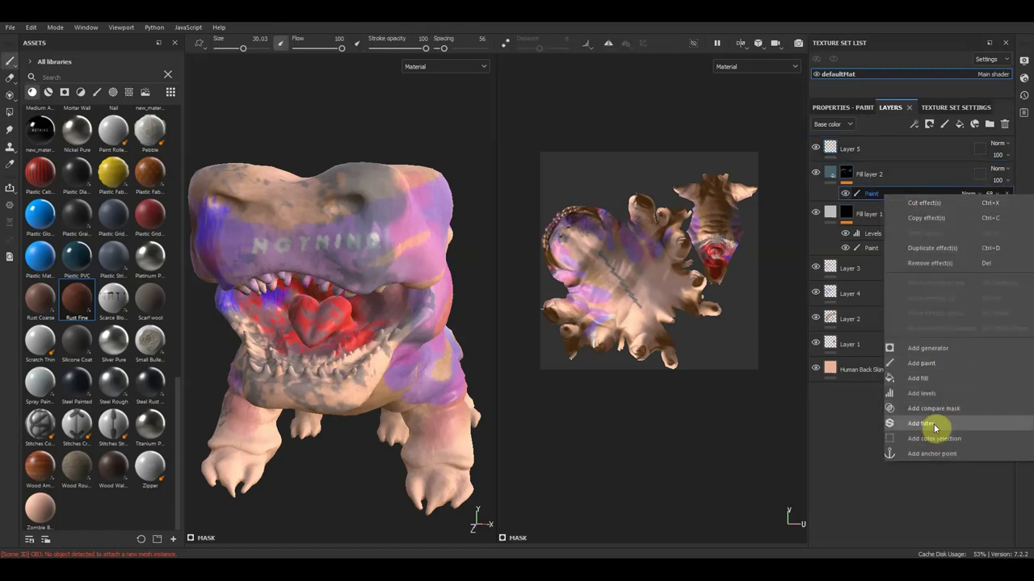
{"action": "left_click", "coordinate": [951, 442]}
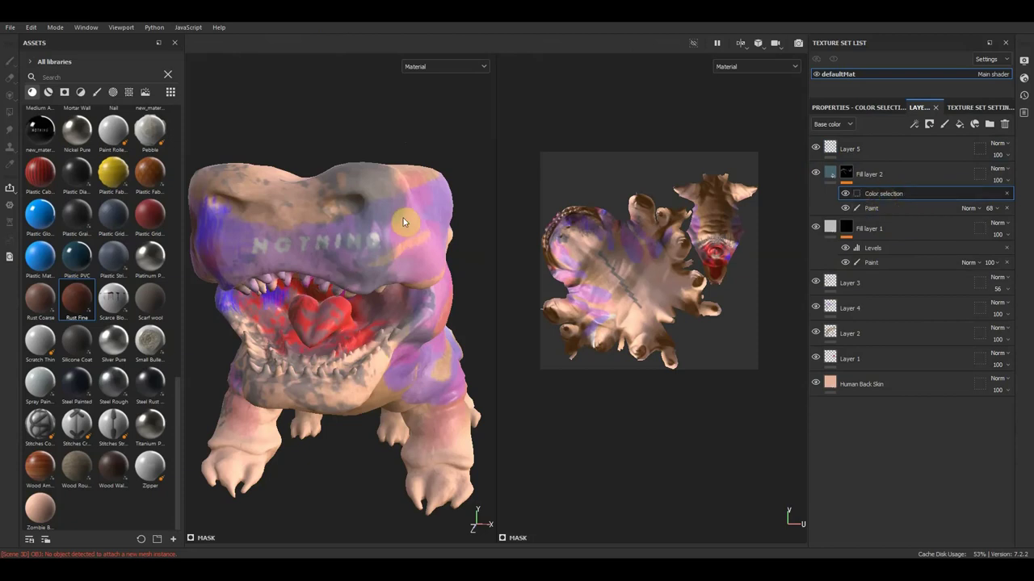
{"action": "left_click_drag", "start_coordinate": [403, 222], "coordinate": [393, 246]}
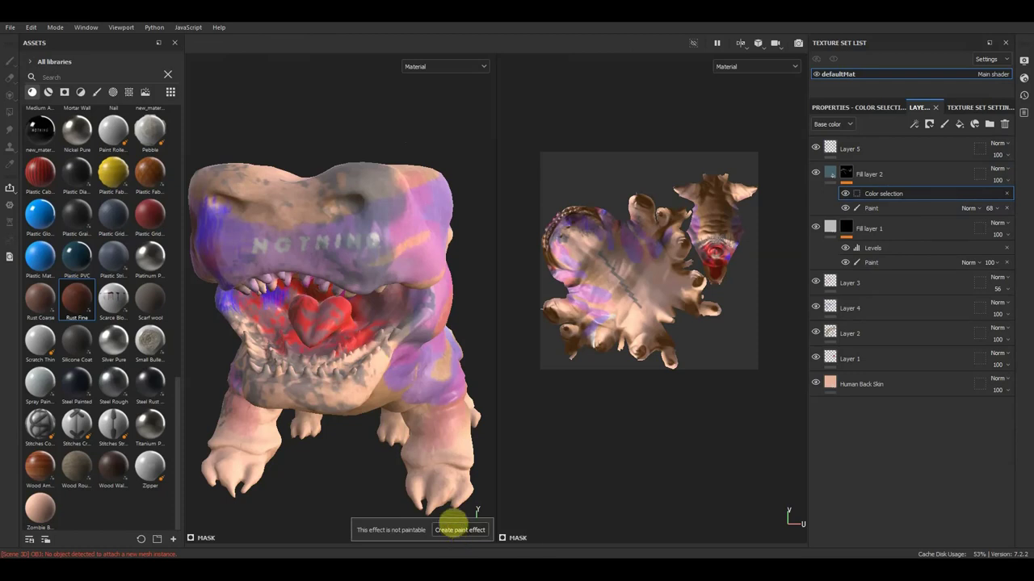
{"action": "left_click", "coordinate": [454, 527]}
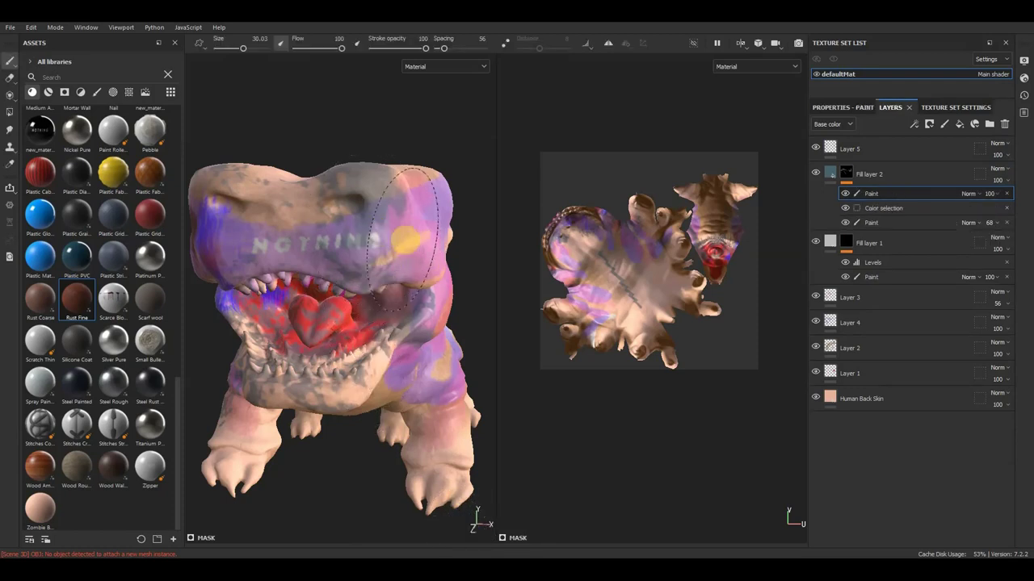
{"action": "left_click", "coordinate": [882, 208]}
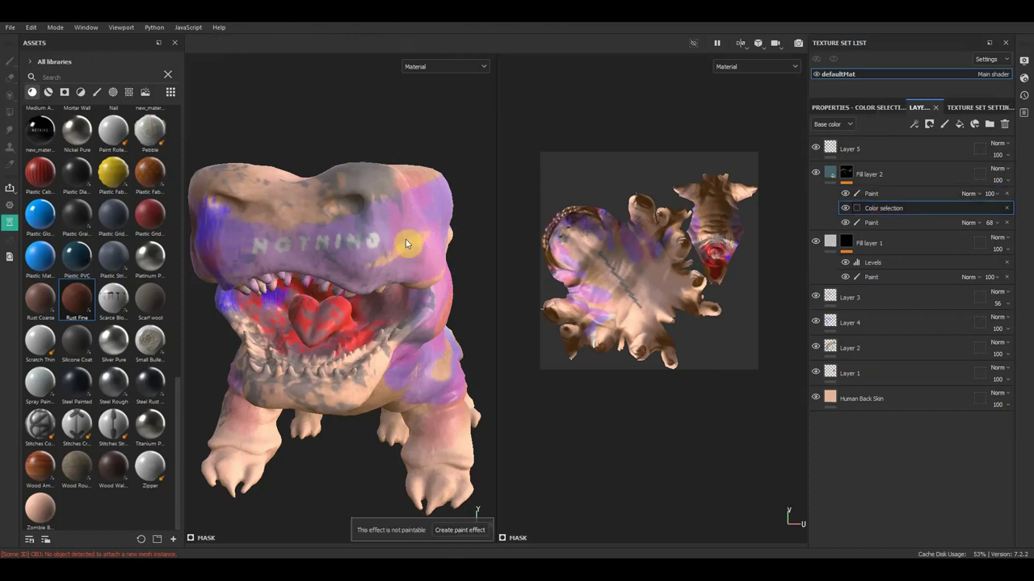
Add a paint effect and paint red over the mouth and tongue, with position jitter 12
{"action": "left_click", "coordinate": [458, 531]}
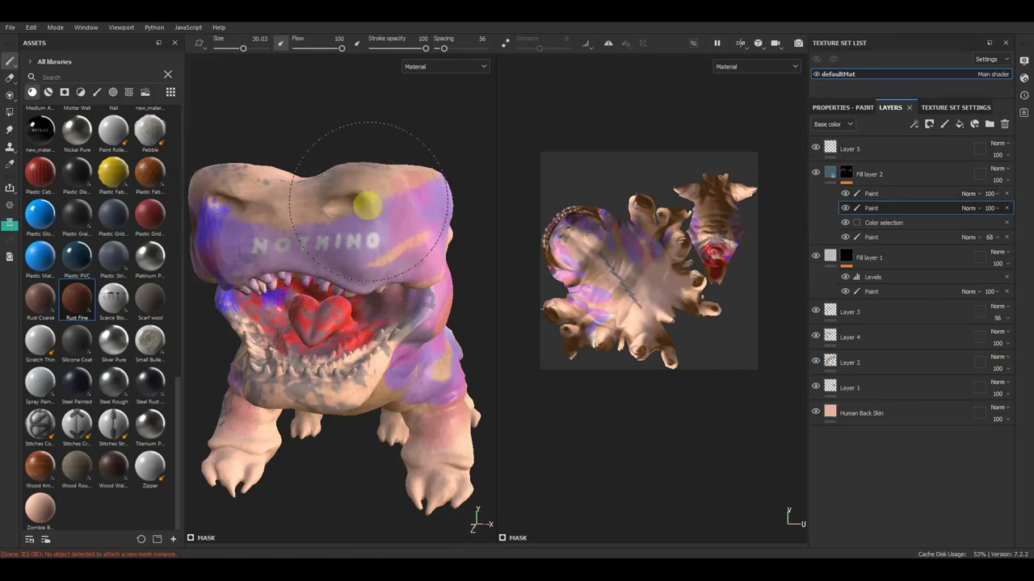
{"action": "left_click_drag", "start_coordinate": [379, 303], "coordinate": [305, 349]}
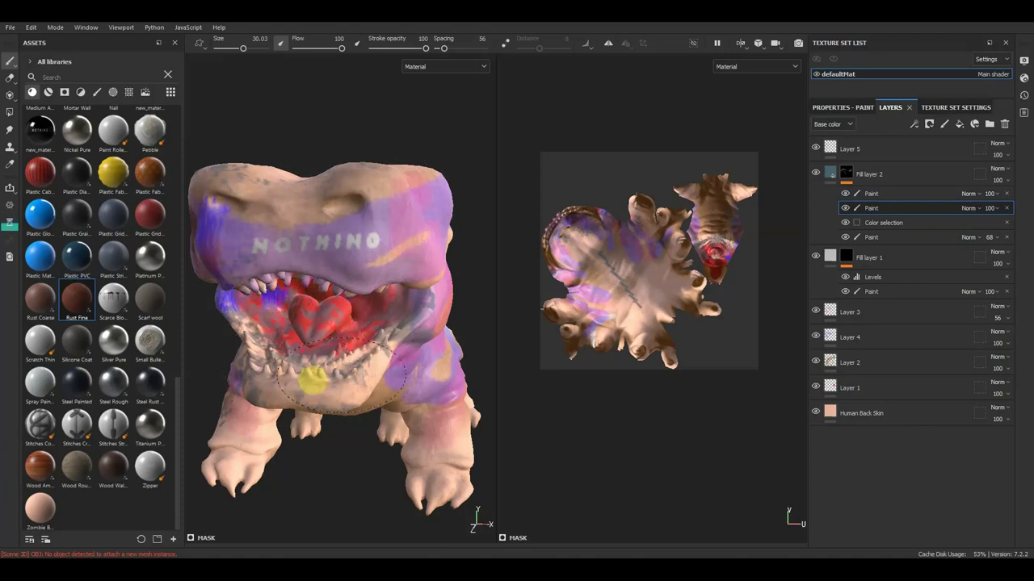
{"action": "right_click", "coordinate": [320, 355]}
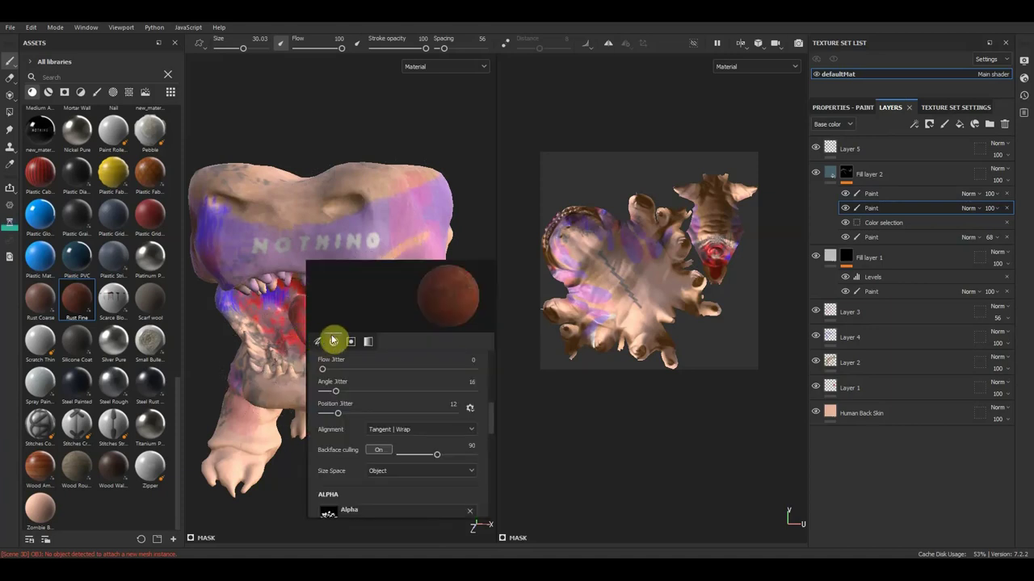
{"action": "mouse_move", "coordinate": [362, 410]}
{"action": "left_mouse_down"}
{"action": "mouse_move", "coordinate": [338, 415]}
{"action": "mouse_move", "coordinate": [361, 415]}
{"action": "left_mouse_up"}
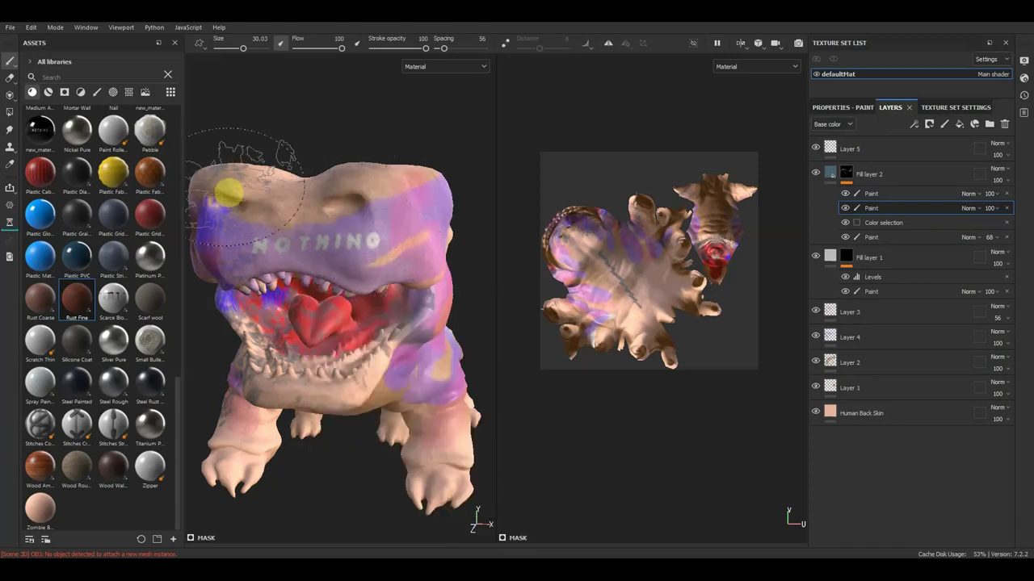
Save the project and add a new fill layer above Layer 5
{"action": "key", "text": "ctrl+s"}
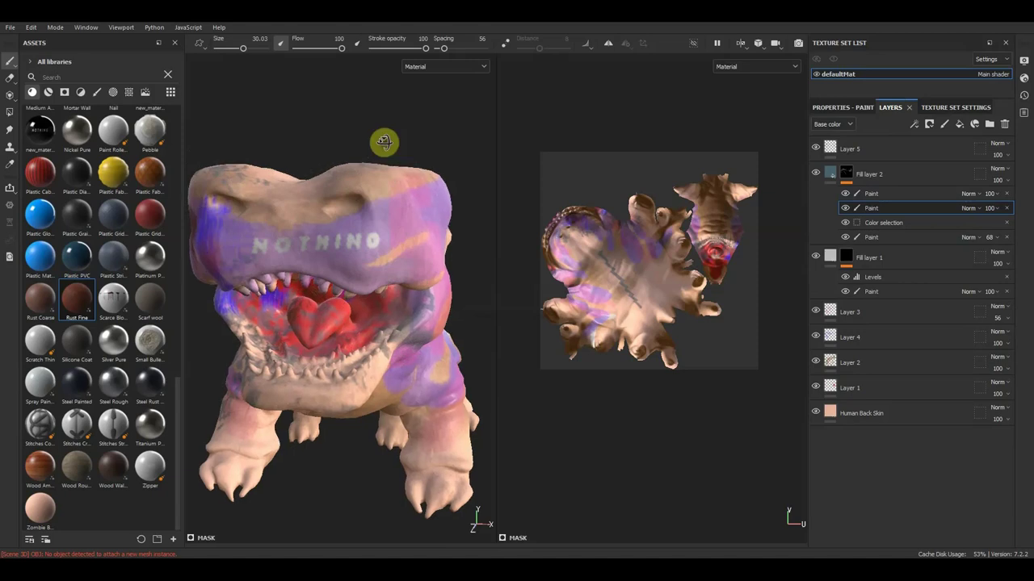
{"action": "scroll", "coordinate": [374, 144], "scroll_direction": "up", "scroll_amount": 3}
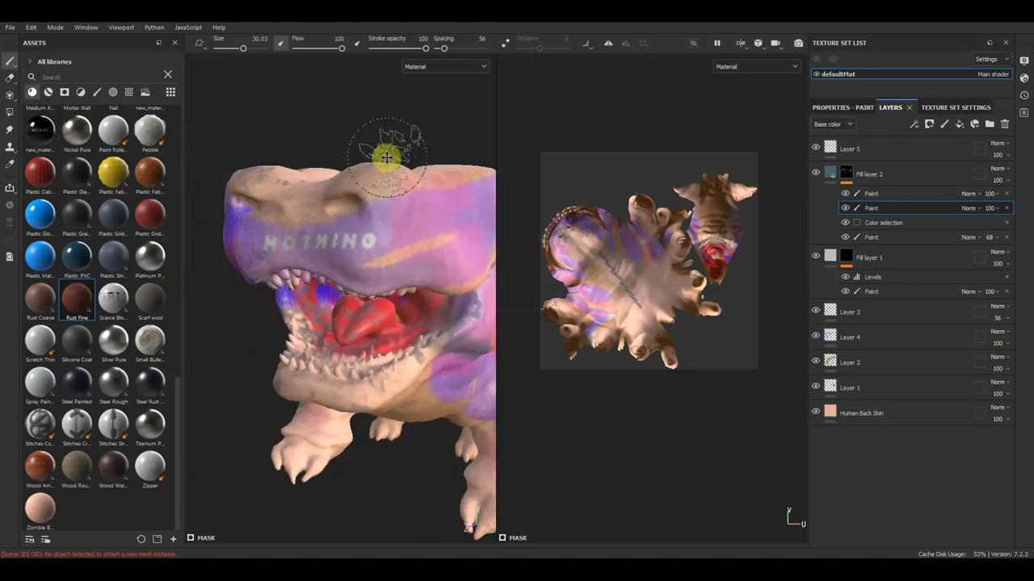
{"action": "middle_click_drag", "start_coordinate": [387, 158], "coordinate": [326, 129]}
{"action": "scroll", "coordinate": [327, 130], "scroll_direction": "down", "scroll_amount": 2}
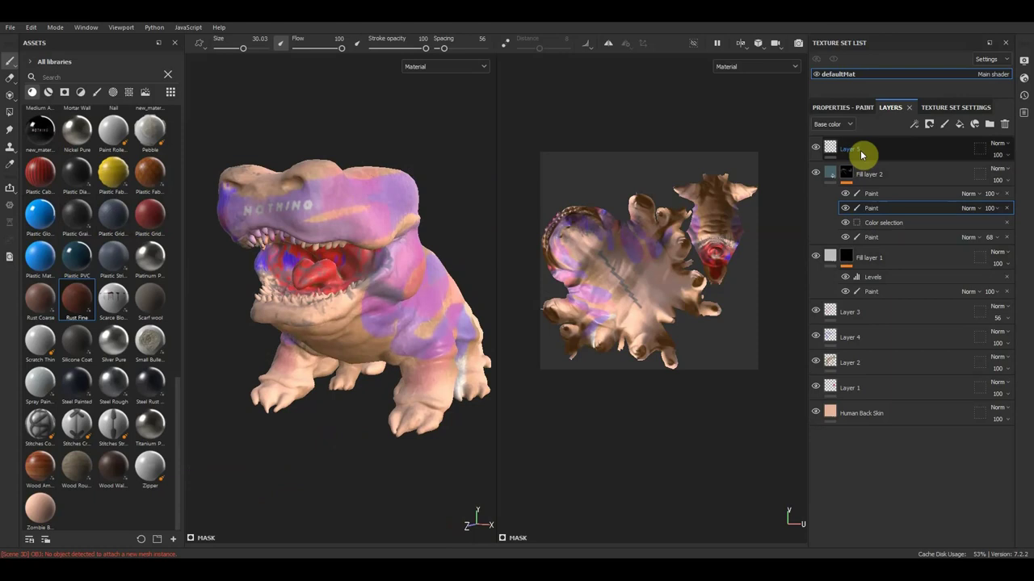
{"action": "left_click", "coordinate": [888, 148]}
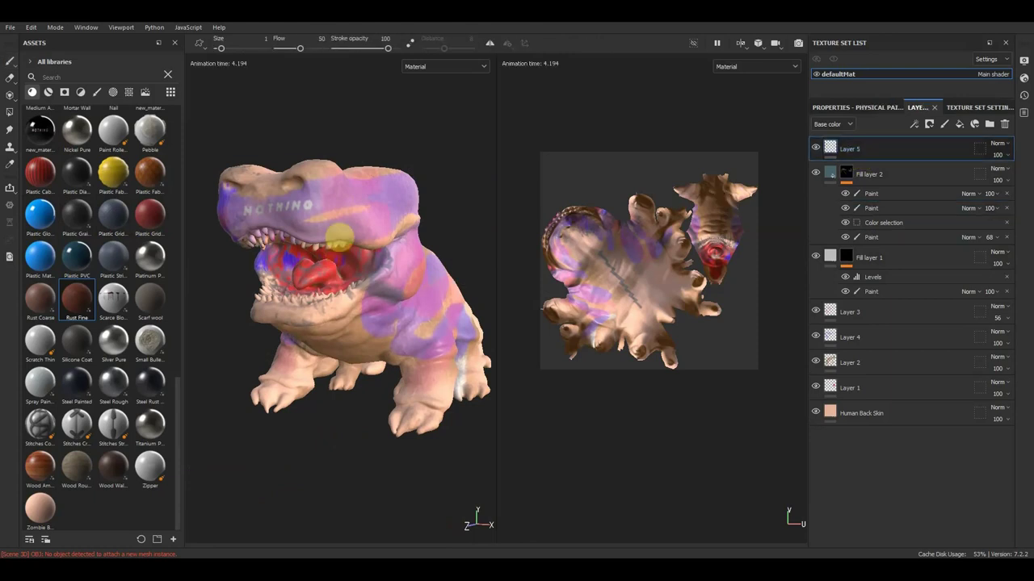
{"action": "left_click", "coordinate": [961, 125]}
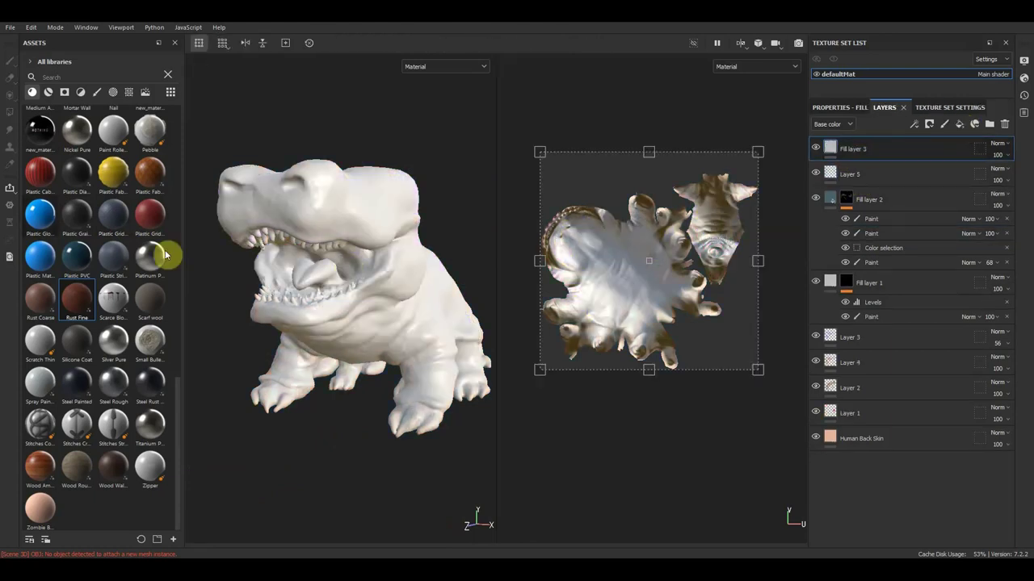
Drop the Plastic Fabric Pyramid material onto the creature, coating it in orange plastic
{"action": "left_click_drag", "start_coordinate": [150, 171], "coordinate": [307, 222]}
{"action": "scroll", "coordinate": [409, 261], "scroll_direction": "up", "scroll_amount": 5}
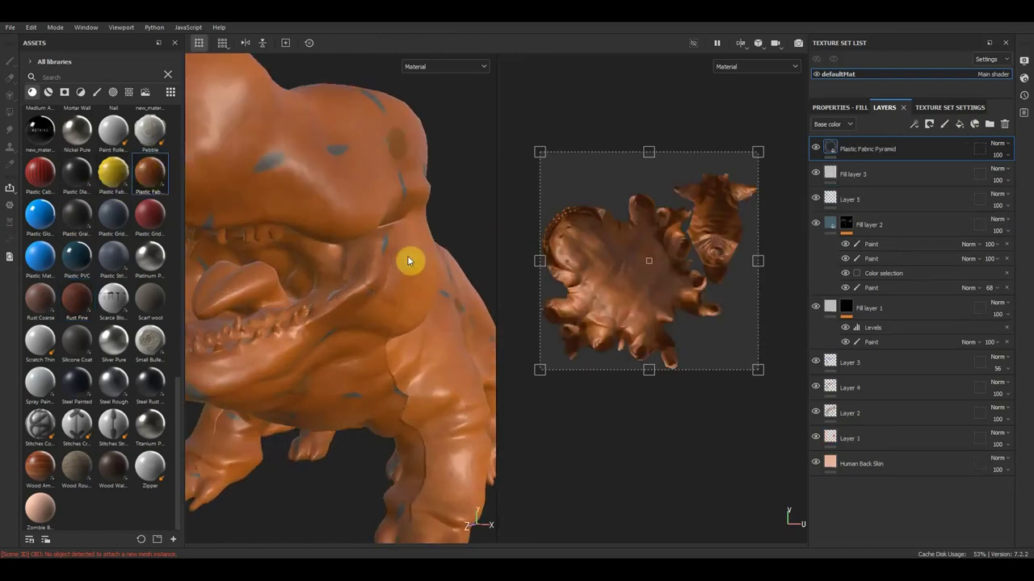
{"action": "scroll", "coordinate": [412, 329], "scroll_direction": "down", "scroll_amount": 4}
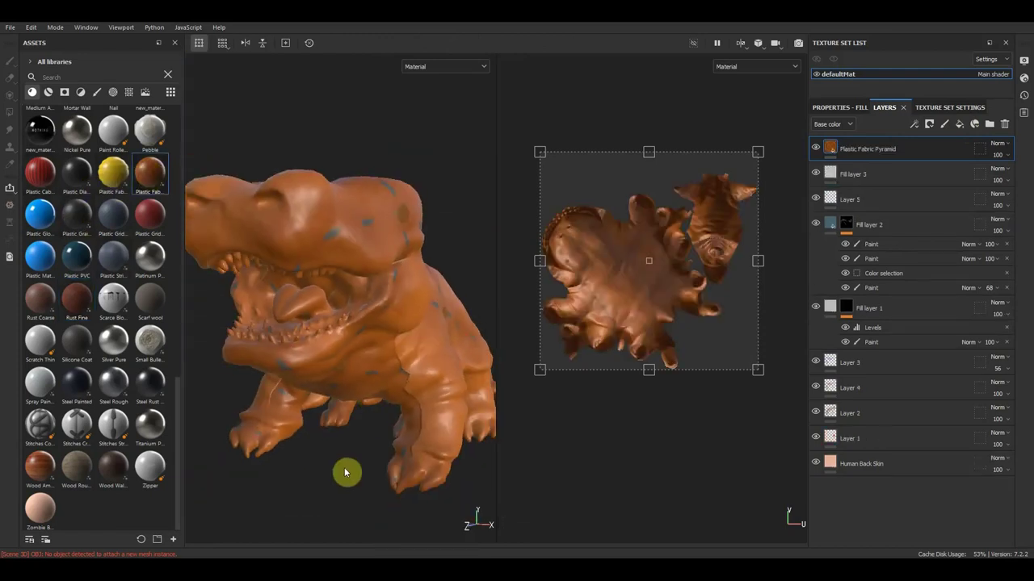
{"action": "mouse_move", "coordinate": [345, 477]}
{"action": "left_mouse_down", "text": "alt"}
{"action": "mouse_move", "coordinate": [381, 468]}
{"action": "mouse_move", "coordinate": [358, 417]}
{"action": "left_mouse_up", "text": "alt"}
{"action": "scroll", "coordinate": [350, 367], "scroll_direction": "up", "scroll_amount": 3}
{"action": "mouse_move", "coordinate": [508, 369]}
{"action": "middle_mouse_down"}
{"action": "mouse_move", "coordinate": [496, 323]}
{"action": "mouse_move", "coordinate": [503, 340]}
{"action": "mouse_move", "coordinate": [426, 248]}
{"action": "middle_mouse_up"}
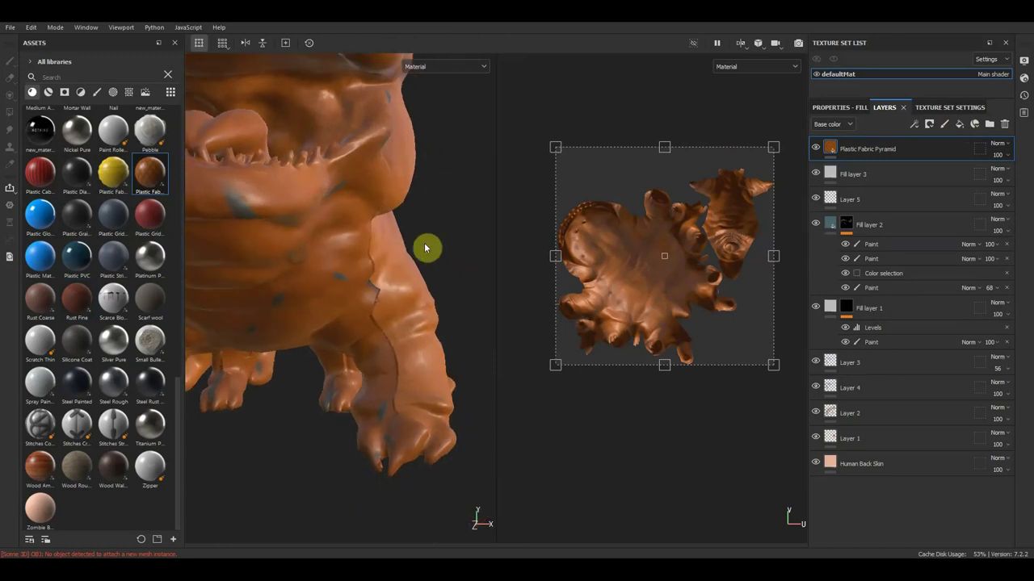
Set the fabric fill's UV wrap to repeat vertically only, keeping Bilinear | HQ filtering
{"action": "right_click", "coordinate": [381, 338]}
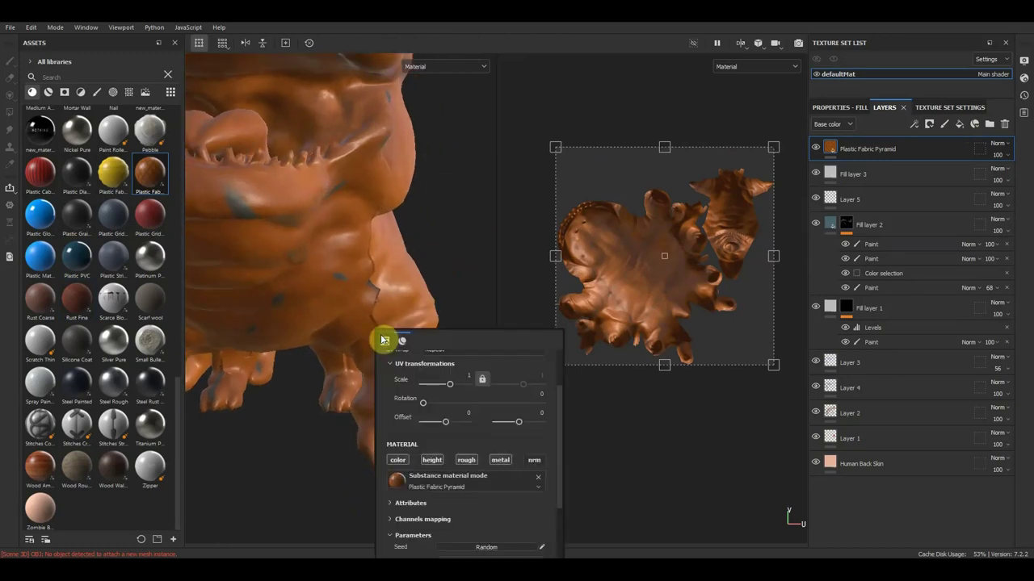
{"action": "right_click", "coordinate": [447, 239]}
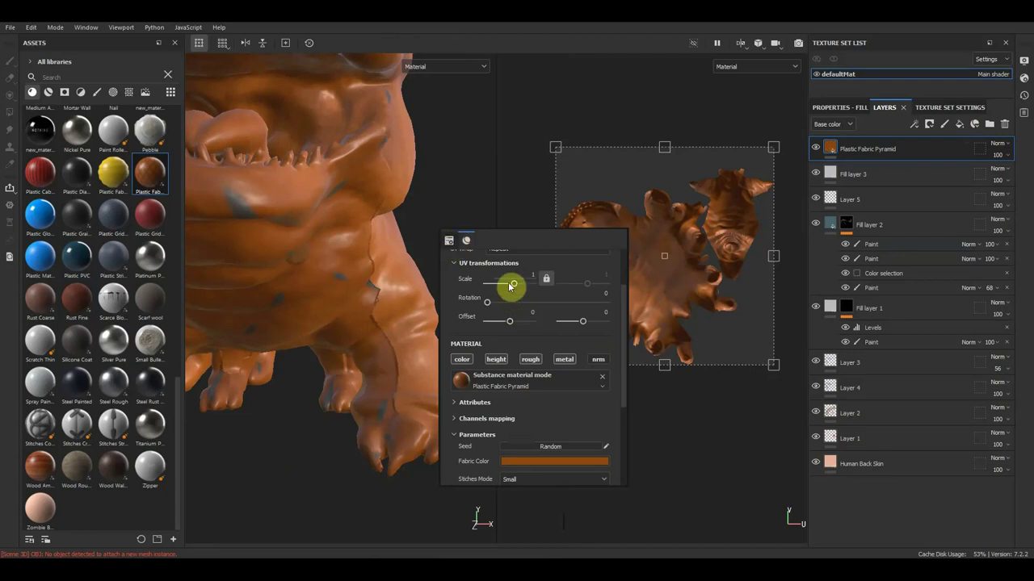
{"action": "scroll", "coordinate": [532, 341], "scroll_direction": "up", "scroll_amount": 2}
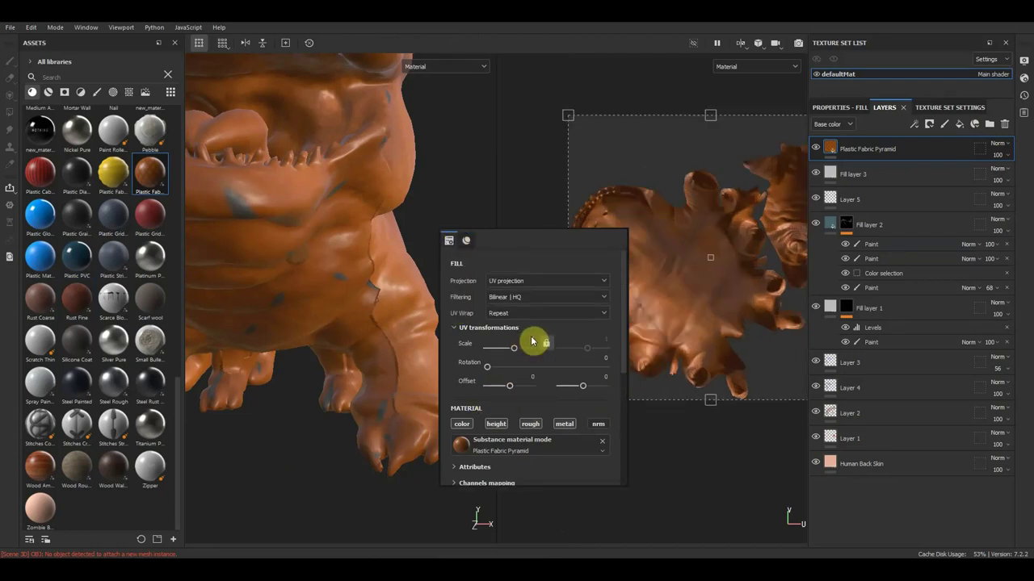
{"action": "left_click", "coordinate": [467, 241]}
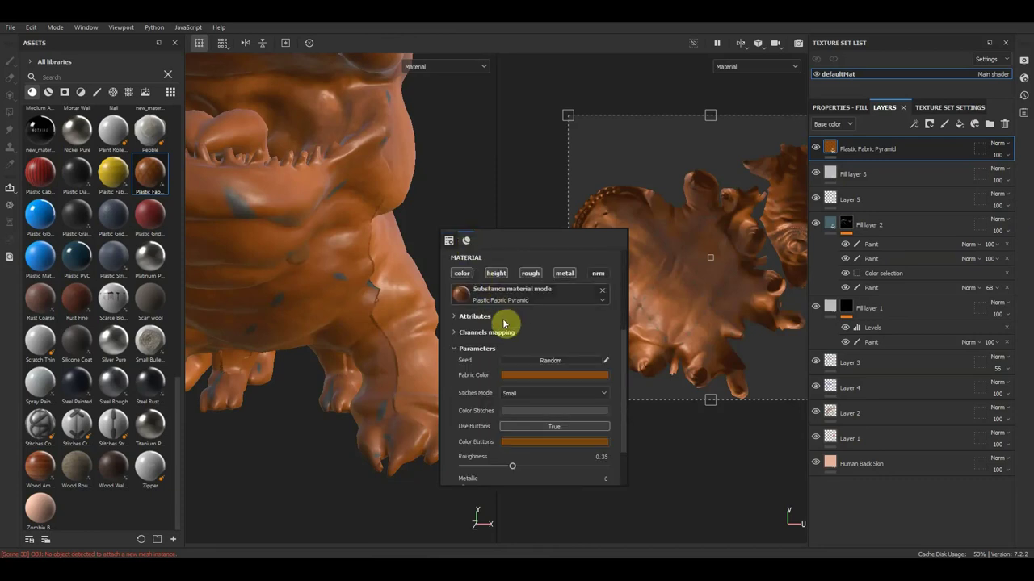
{"action": "scroll", "coordinate": [546, 363], "scroll_direction": "up", "scroll_amount": 4}
{"action": "scroll", "coordinate": [547, 361], "scroll_direction": "up", "scroll_amount": 1}
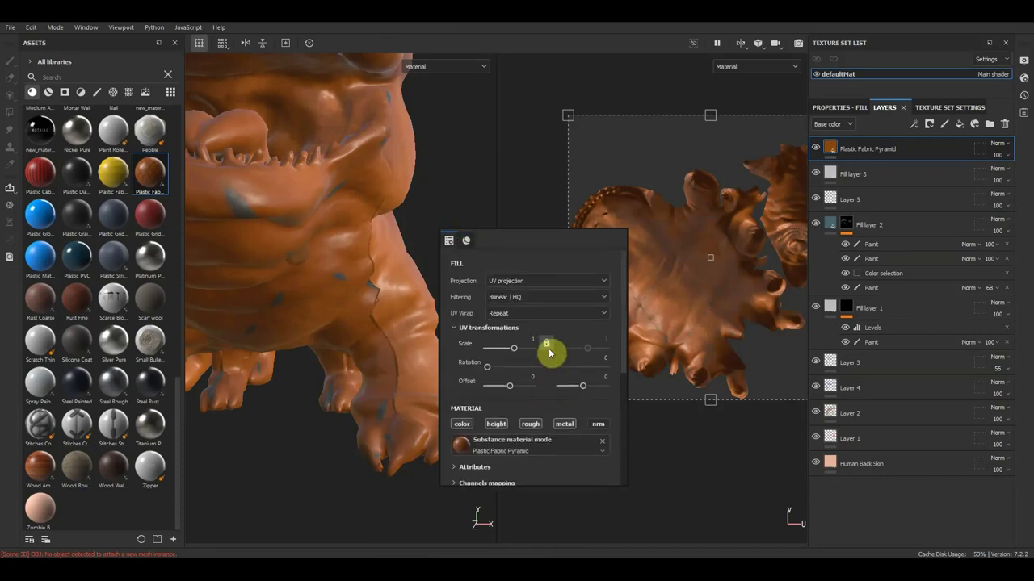
{"action": "left_click", "coordinate": [541, 314]}
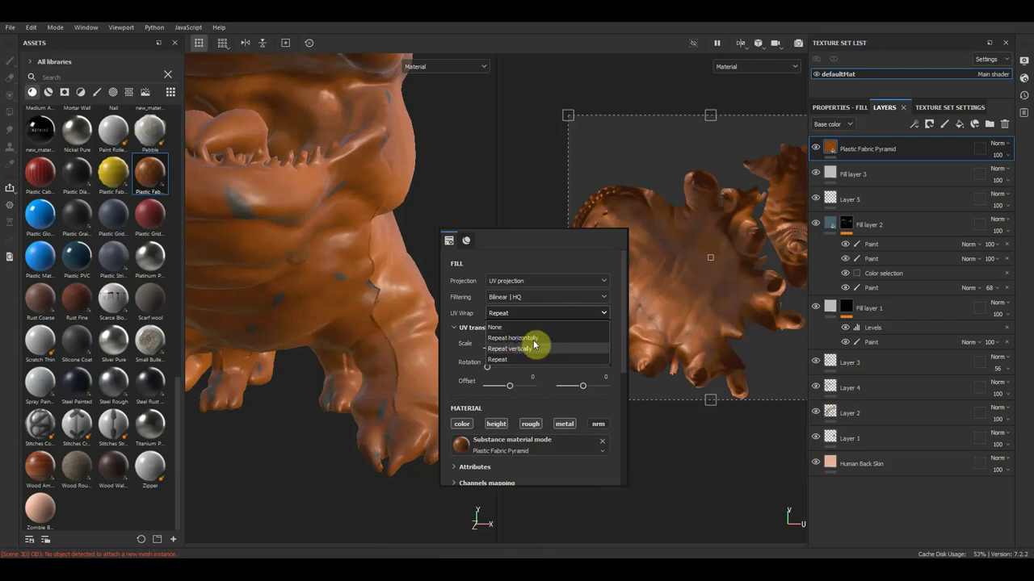
{"action": "left_click", "coordinate": [535, 348]}
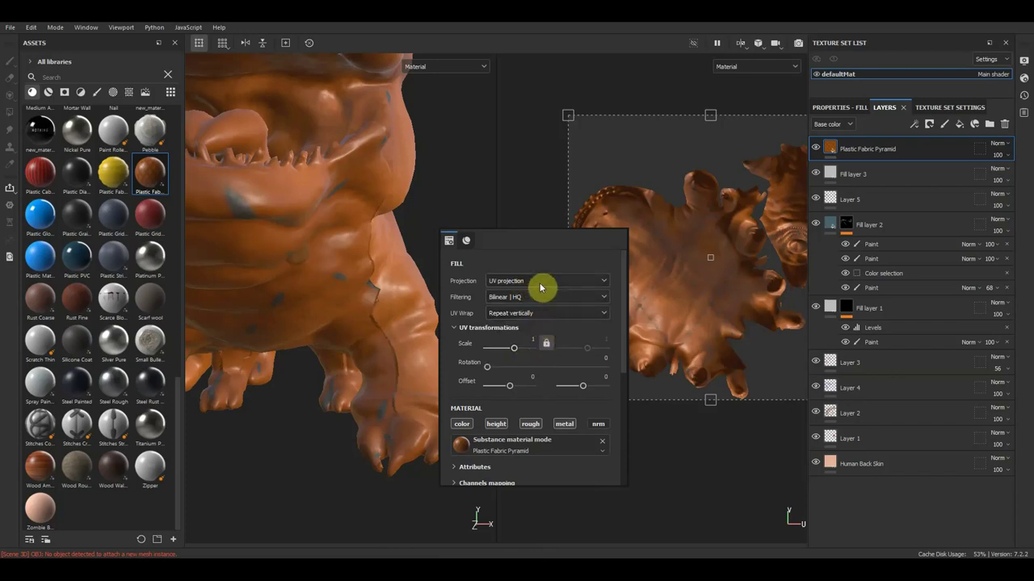
{"action": "left_click", "coordinate": [537, 298]}
{"action": "left_click", "coordinate": [538, 308]}
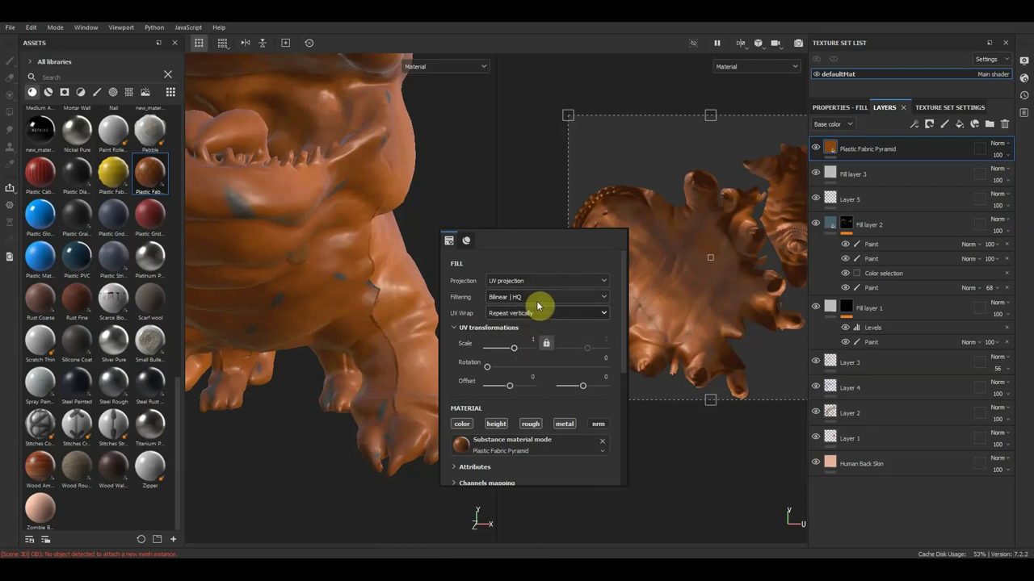
{"action": "scroll", "coordinate": [535, 413], "scroll_direction": "down", "scroll_amount": 2}
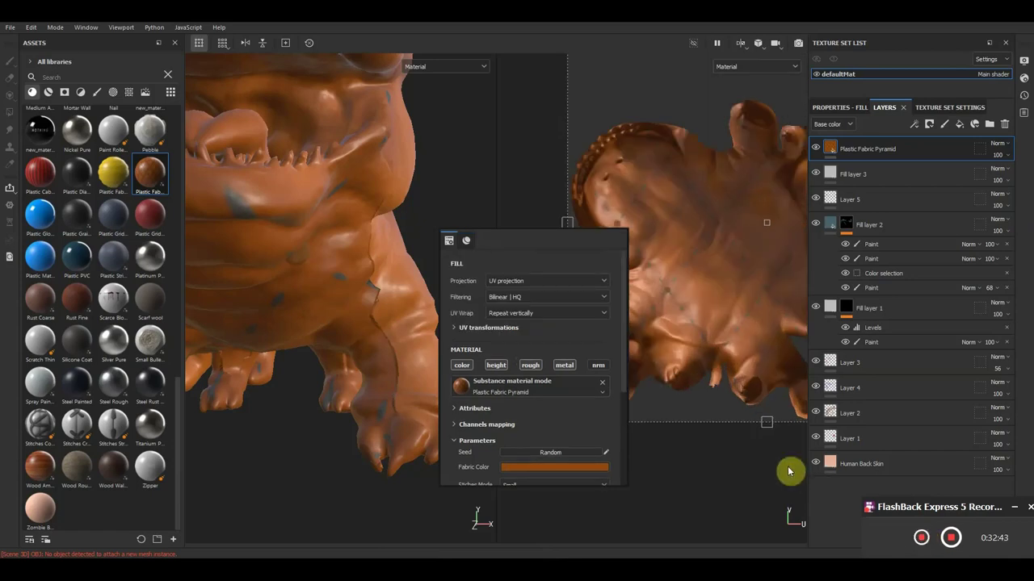
{"action": "left_click", "coordinate": [716, 484]}
Switch the fabric fill from UV projection to Planar projection
{"action": "scroll", "coordinate": [708, 468], "scroll_direction": "down", "scroll_amount": 3}
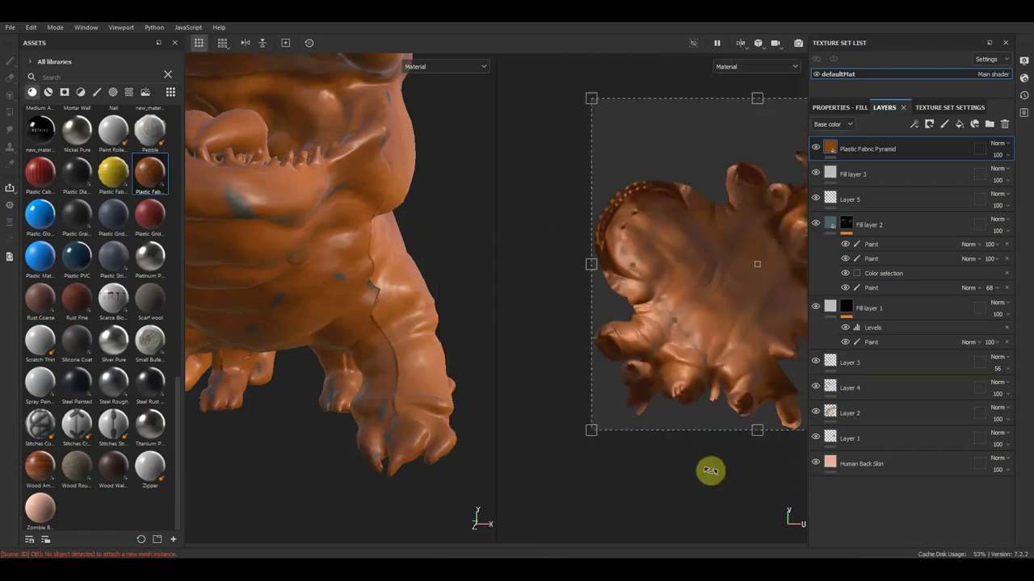
{"action": "scroll", "coordinate": [553, 414], "scroll_direction": "down", "scroll_amount": 1}
{"action": "key", "text": "p"}
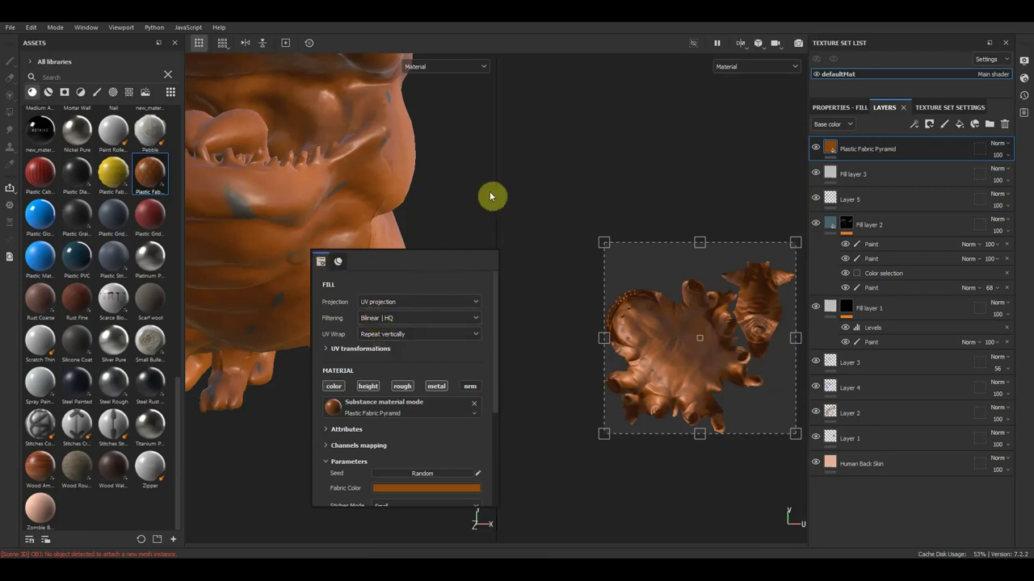
{"action": "left_click", "coordinate": [413, 304]}
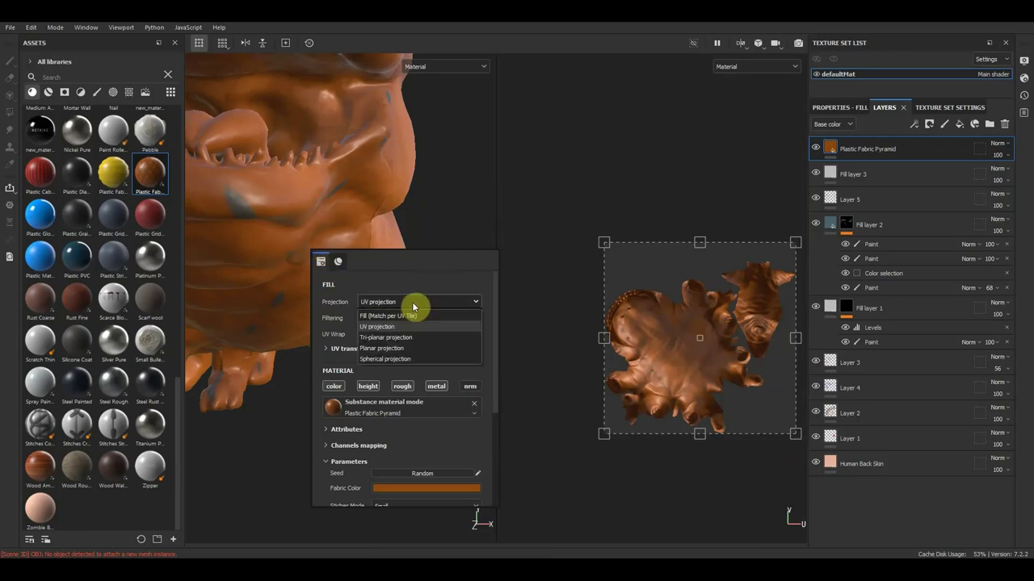
{"action": "left_click", "coordinate": [397, 350]}
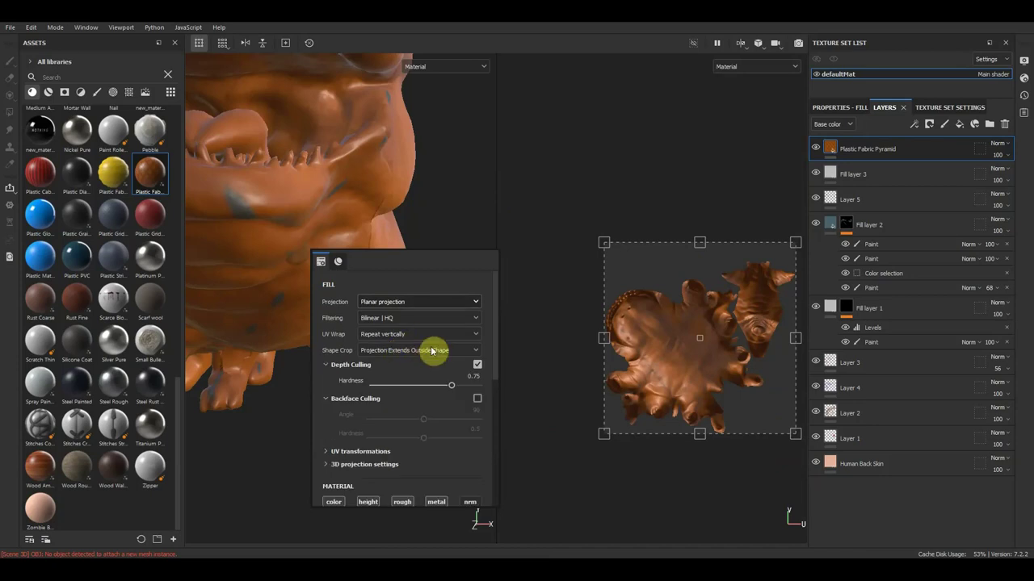
Frame the creature and scale the projection box wider and taller around it
{"action": "left_click_drag", "start_coordinate": [444, 234], "coordinate": [387, 274], "text": "alt"}
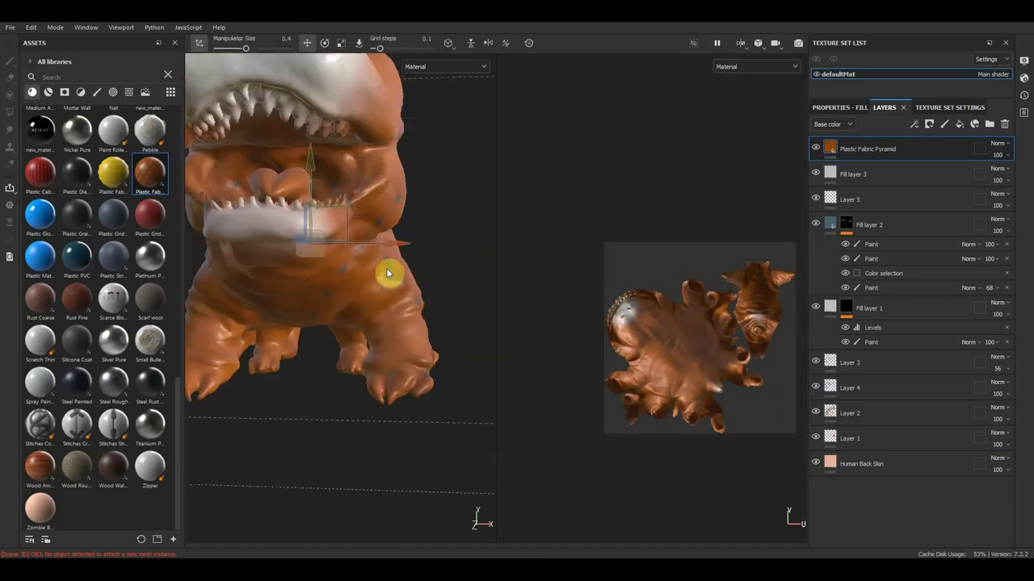
{"action": "key", "text": "f"}
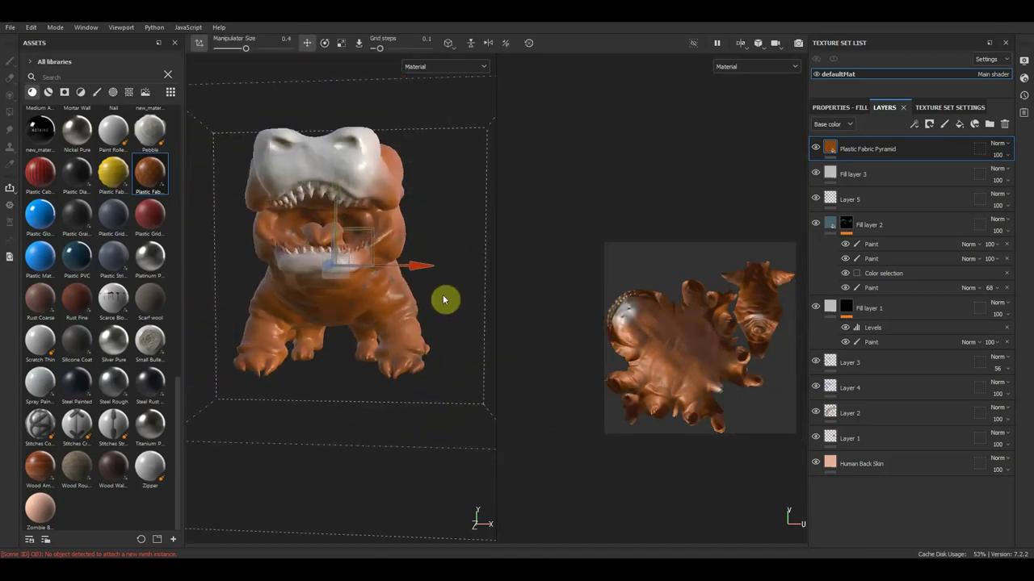
{"action": "right_click", "coordinate": [444, 302]}
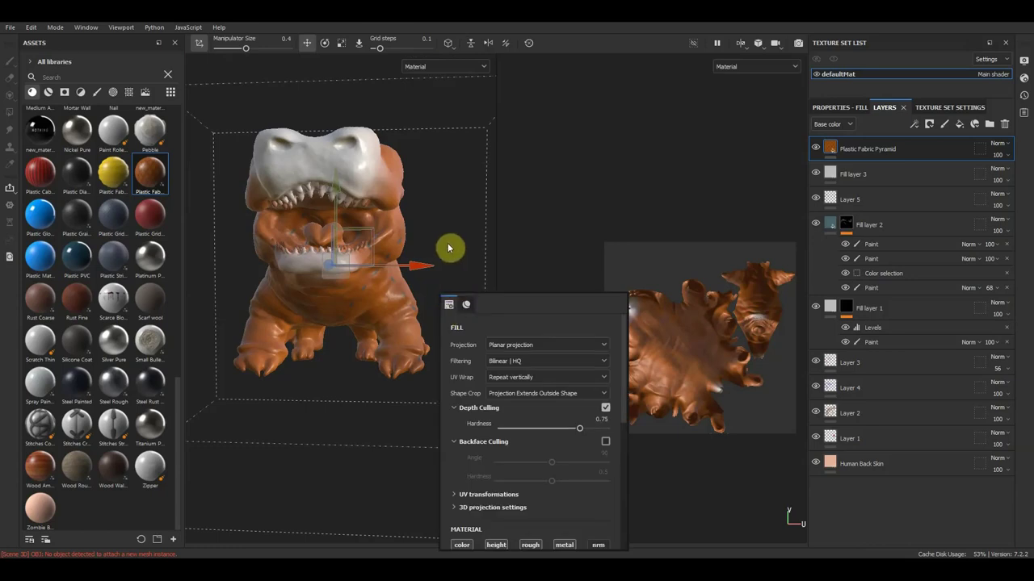
{"action": "scroll", "coordinate": [428, 244], "scroll_direction": "down", "scroll_amount": 2}
{"action": "scroll", "coordinate": [440, 267], "scroll_direction": "down", "scroll_amount": 2}
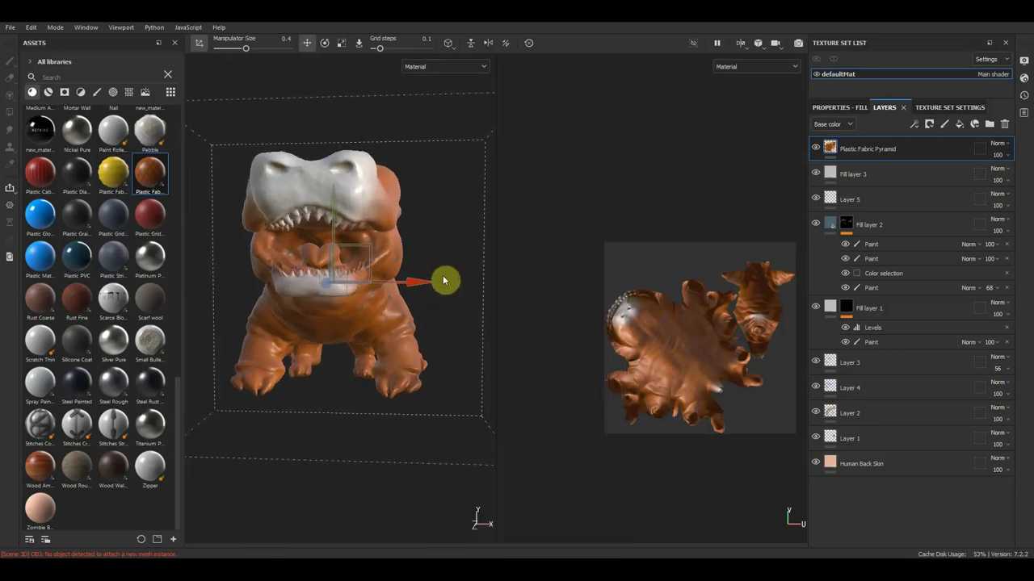
{"action": "scroll", "coordinate": [443, 283], "scroll_direction": "down", "scroll_amount": 2}
{"action": "scroll", "coordinate": [443, 283], "scroll_direction": "down", "scroll_amount": 1}
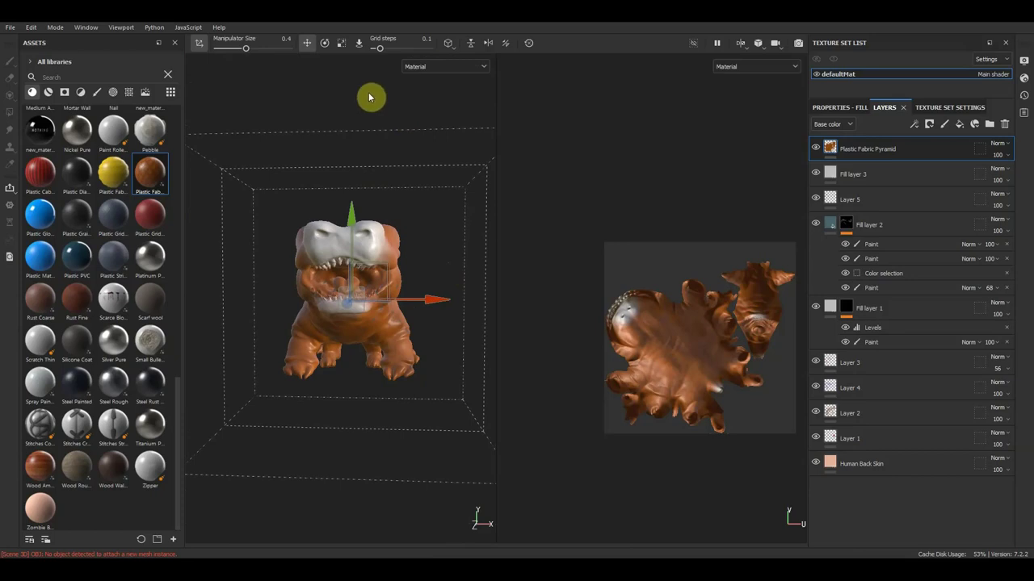
{"action": "left_click", "coordinate": [436, 302]}
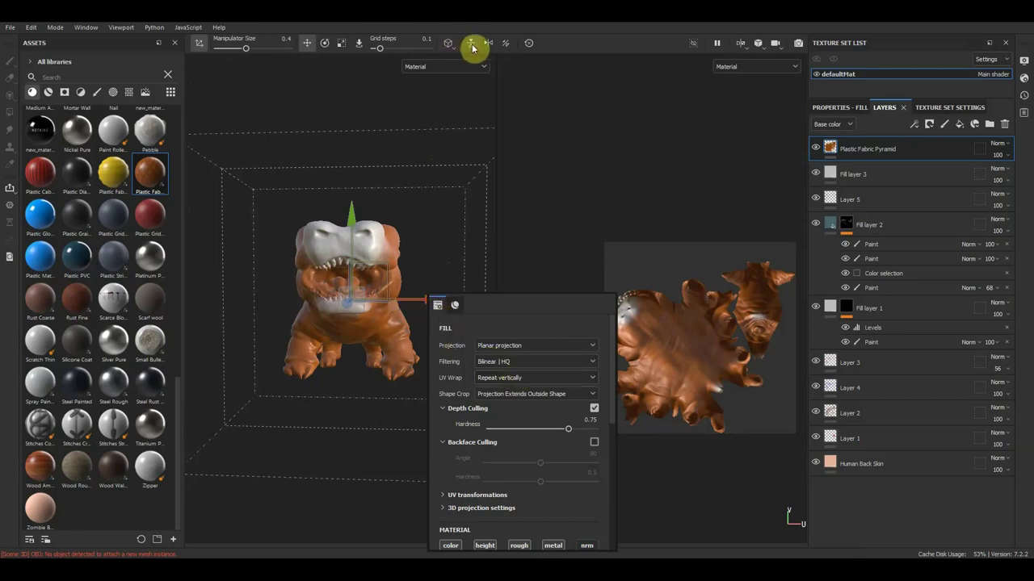
{"action": "left_click", "coordinate": [340, 46]}
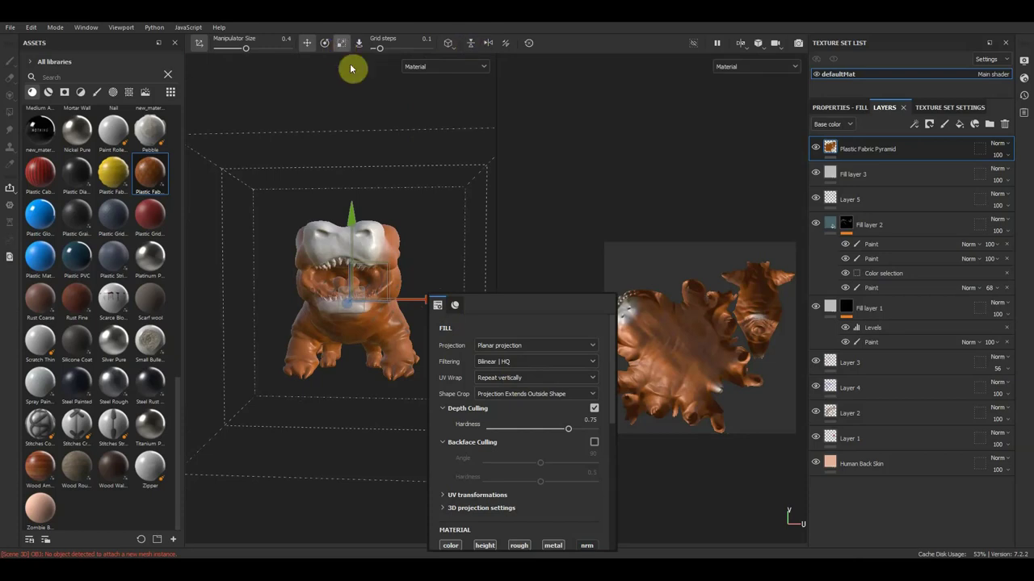
{"action": "left_click_drag", "start_coordinate": [446, 300], "coordinate": [458, 305]}
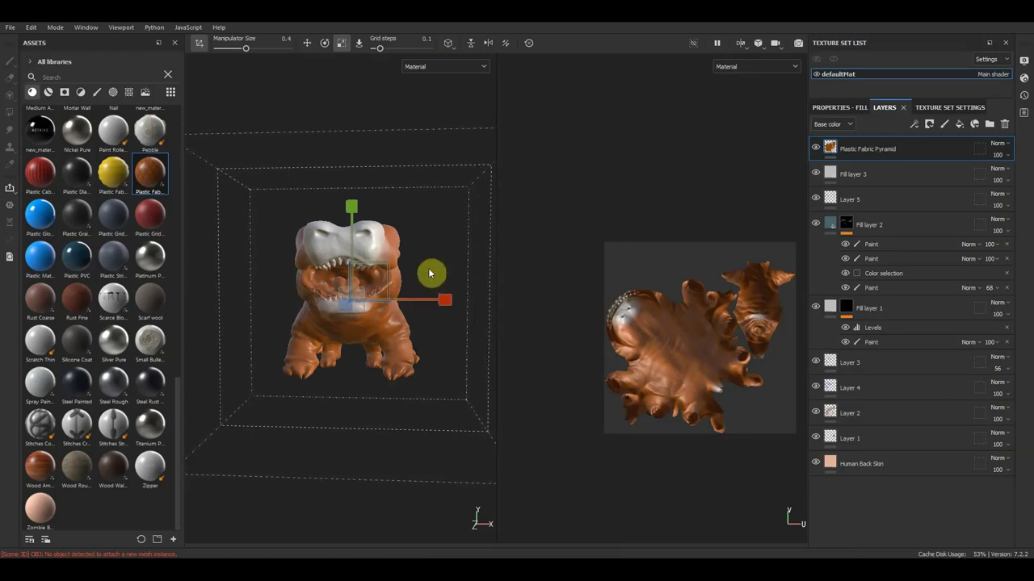
{"action": "mouse_move", "coordinate": [387, 269]}
{"action": "left_mouse_down"}
{"action": "mouse_move", "coordinate": [415, 164]}
{"action": "mouse_move", "coordinate": [413, 265]}
{"action": "left_mouse_up"}
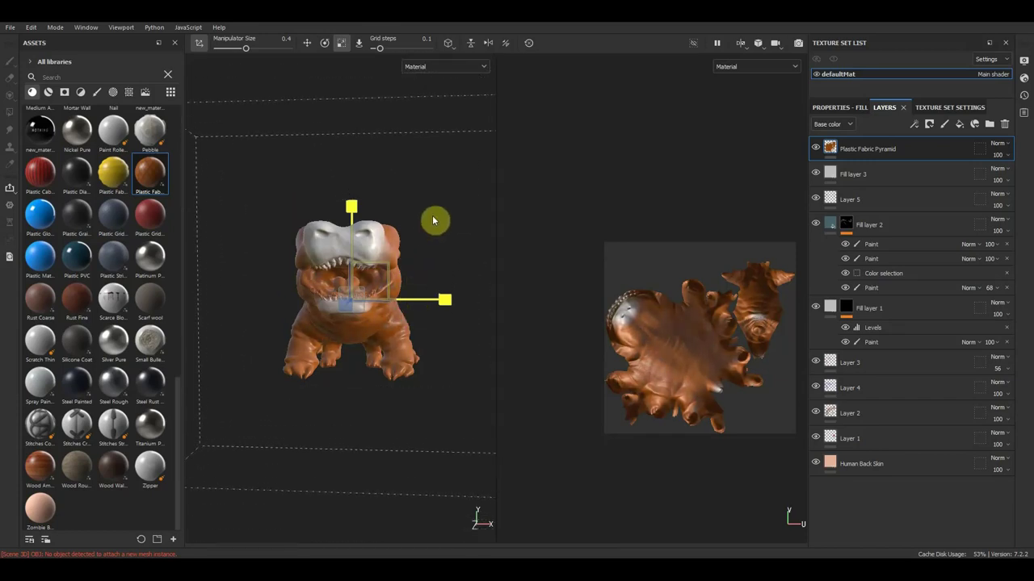
{"action": "left_click_drag", "start_coordinate": [413, 265], "coordinate": [398, 123]}
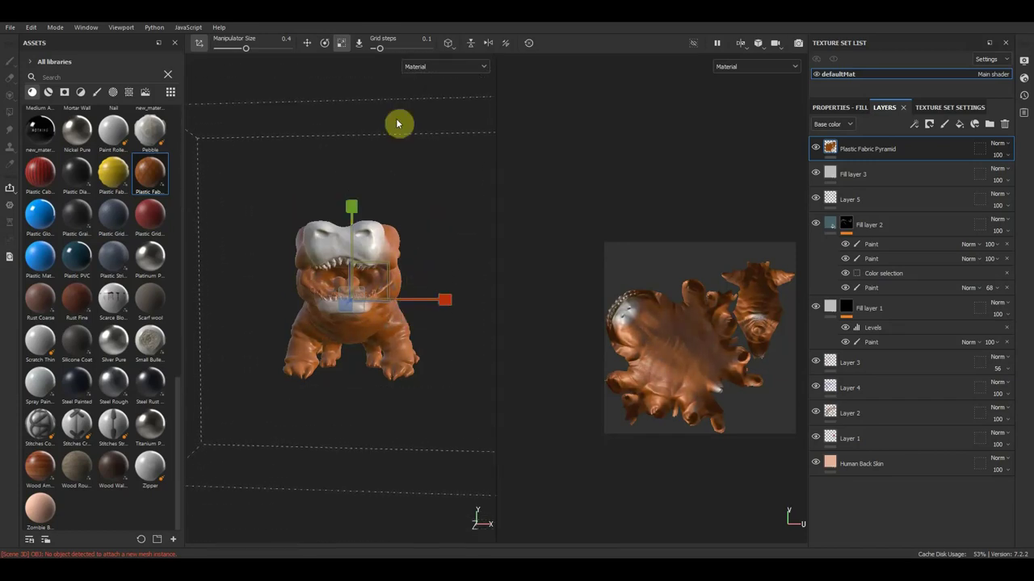
Rotate and tilt the projection box to a new angle around the creature
{"action": "left_click", "coordinate": [325, 44]}
{"action": "left_click_drag", "start_coordinate": [440, 303], "coordinate": [374, 312]}
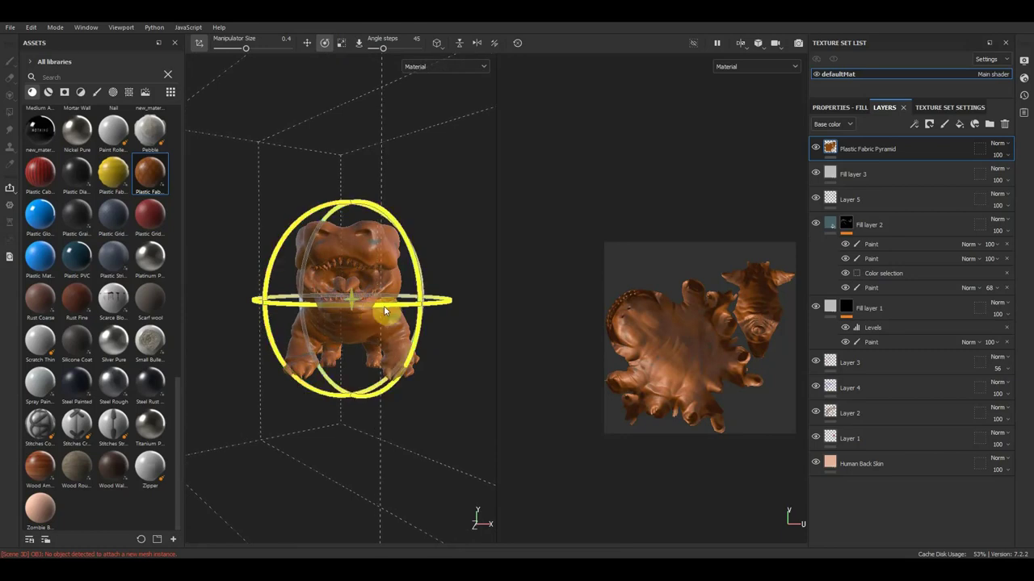
{"action": "left_click_drag", "start_coordinate": [415, 254], "coordinate": [428, 316]}
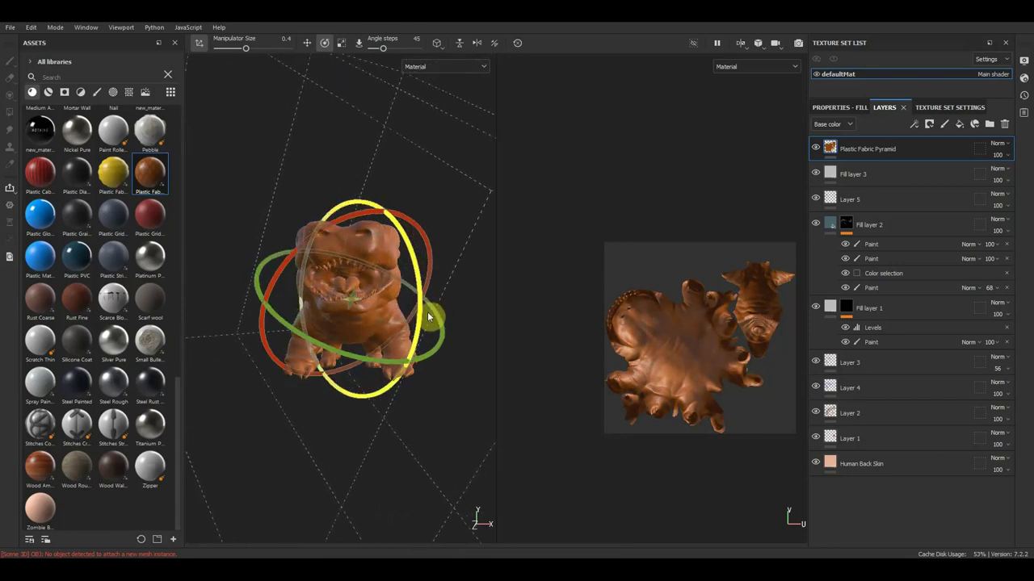
{"action": "left_click", "coordinate": [309, 44]}
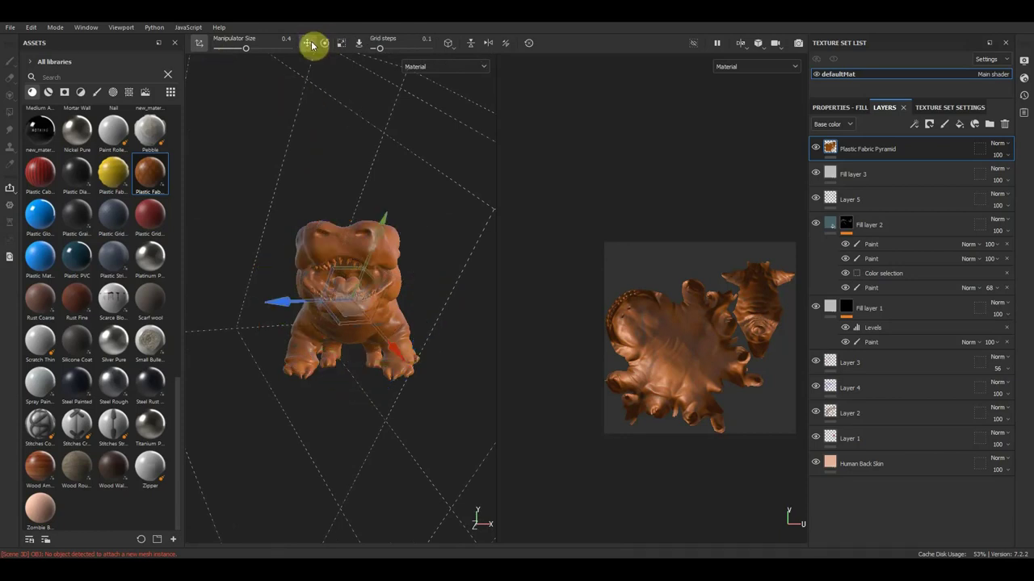
{"action": "left_click", "coordinate": [327, 44]}
{"action": "left_click", "coordinate": [342, 46]}
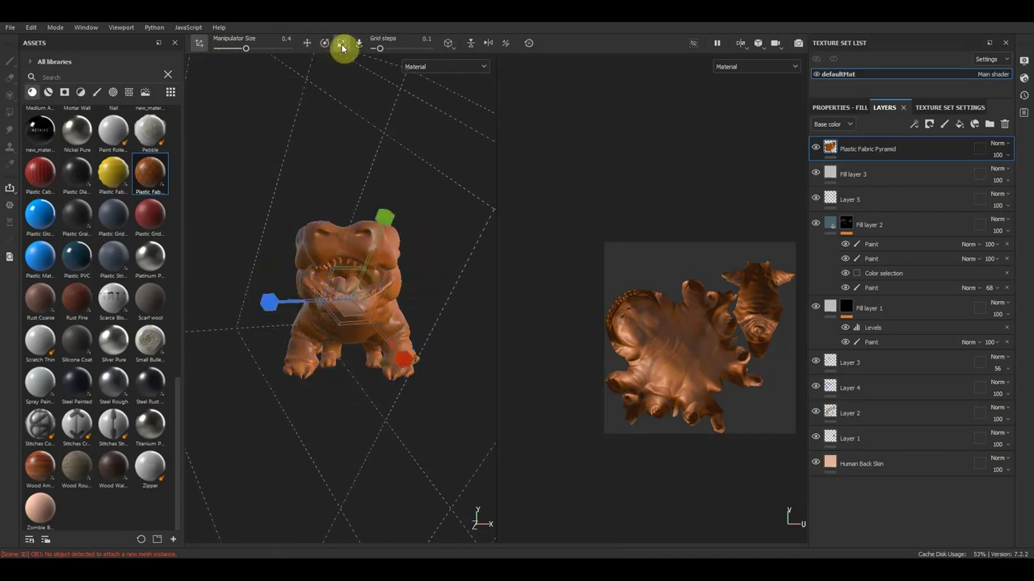
{"action": "left_click", "coordinate": [361, 44]}
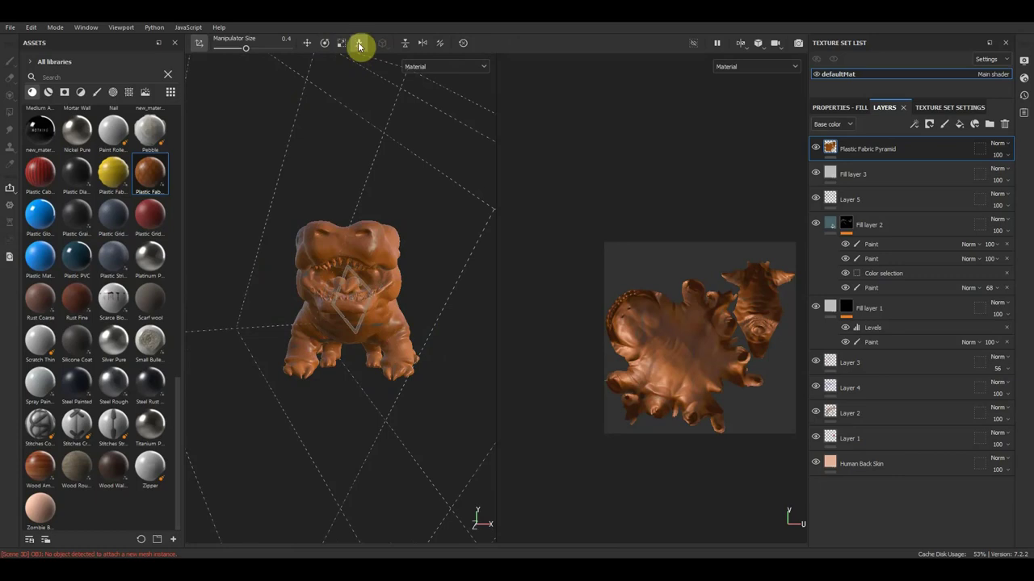
{"action": "left_click", "coordinate": [341, 44]}
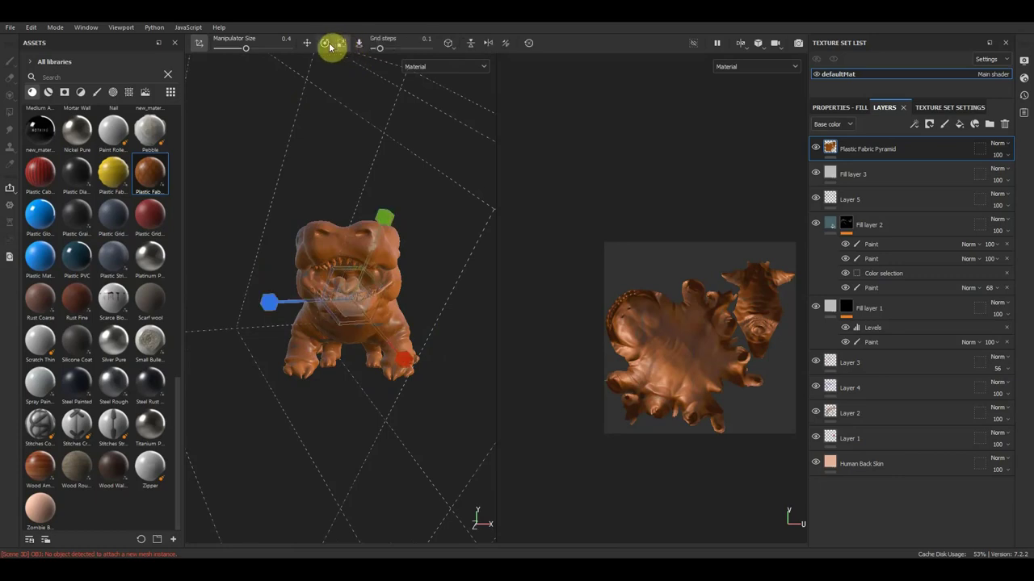
{"action": "right_click", "coordinate": [368, 270]}
{"action": "left_click", "coordinate": [427, 328]}
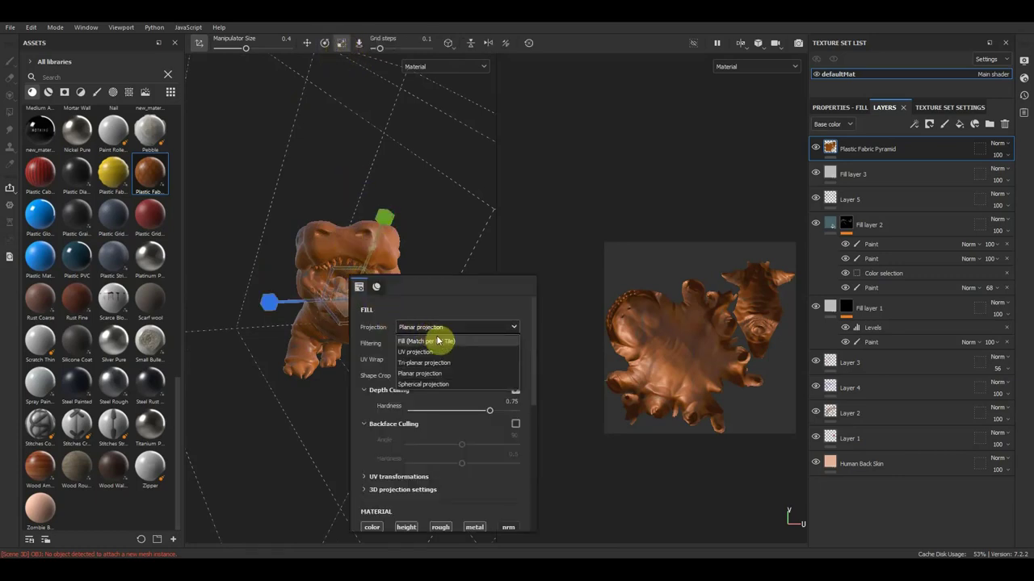
Switch the fabric fill to UV projection and inspect the result
{"action": "left_click", "coordinate": [438, 352]}
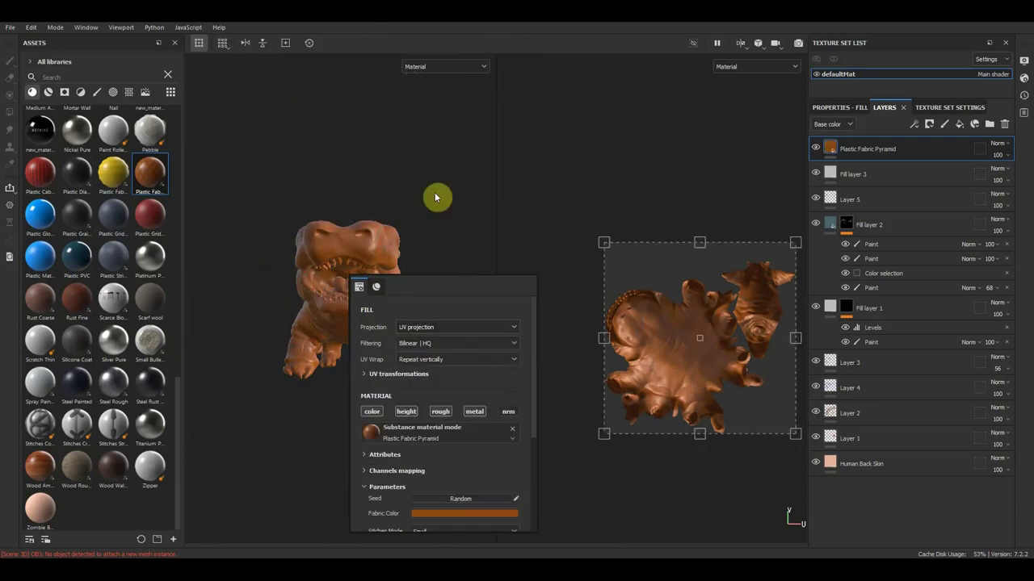
{"action": "scroll", "coordinate": [443, 230], "scroll_direction": "up", "scroll_amount": 2}
{"action": "scroll", "coordinate": [445, 235], "scroll_direction": "up", "scroll_amount": 3}
{"action": "scroll", "coordinate": [432, 255], "scroll_direction": "up", "scroll_amount": 3}
{"action": "scroll", "coordinate": [416, 271], "scroll_direction": "down", "scroll_amount": 1}
{"action": "scroll", "coordinate": [388, 311], "scroll_direction": "down", "scroll_amount": 2}
{"action": "scroll", "coordinate": [428, 283], "scroll_direction": "down", "scroll_amount": 2}
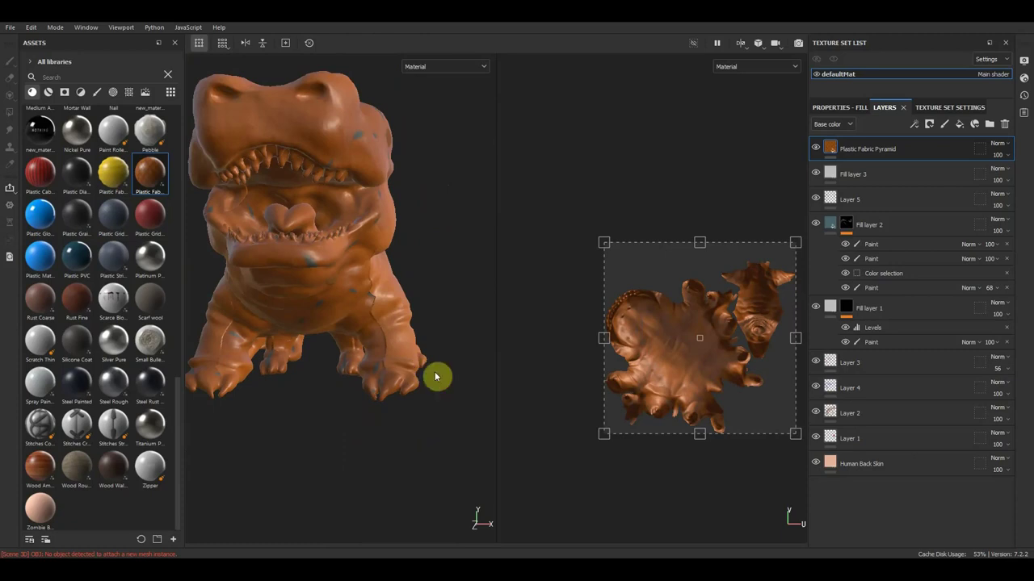
Set the fabric fill back to Planar projection and close the fill settings
{"action": "right_click", "coordinate": [383, 330]}
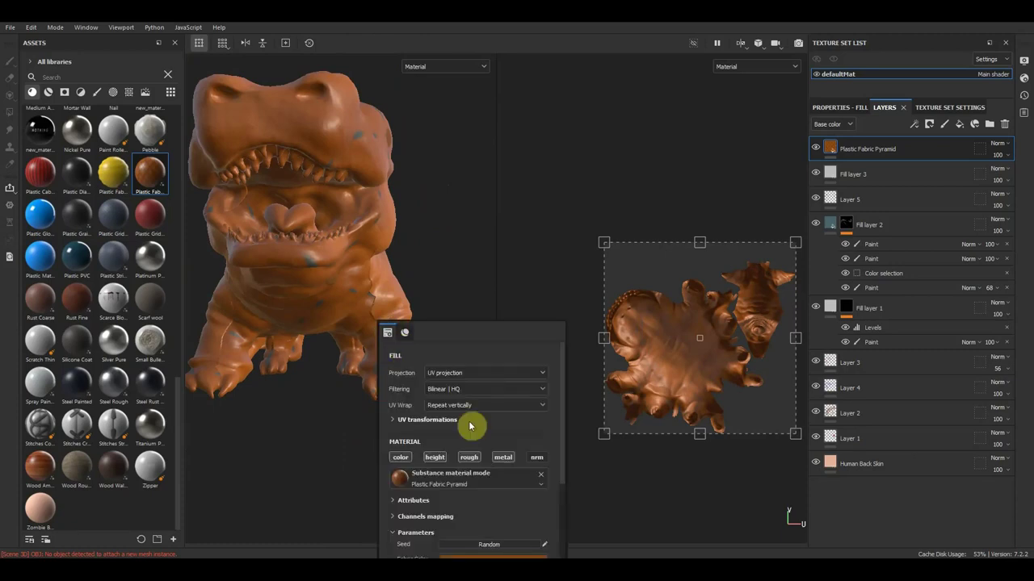
{"action": "left_click", "coordinate": [477, 375]}
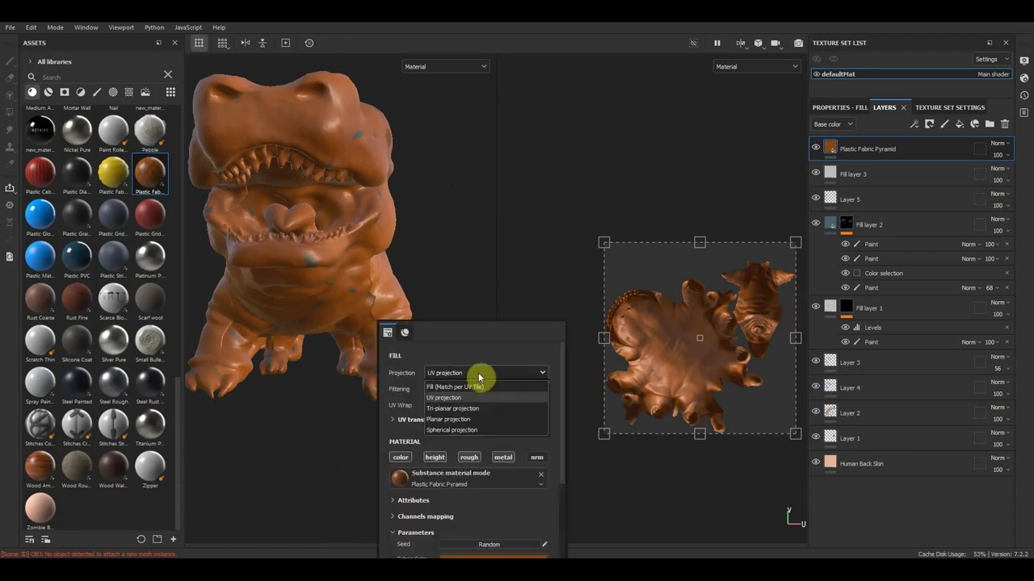
{"action": "left_click", "coordinate": [468, 420]}
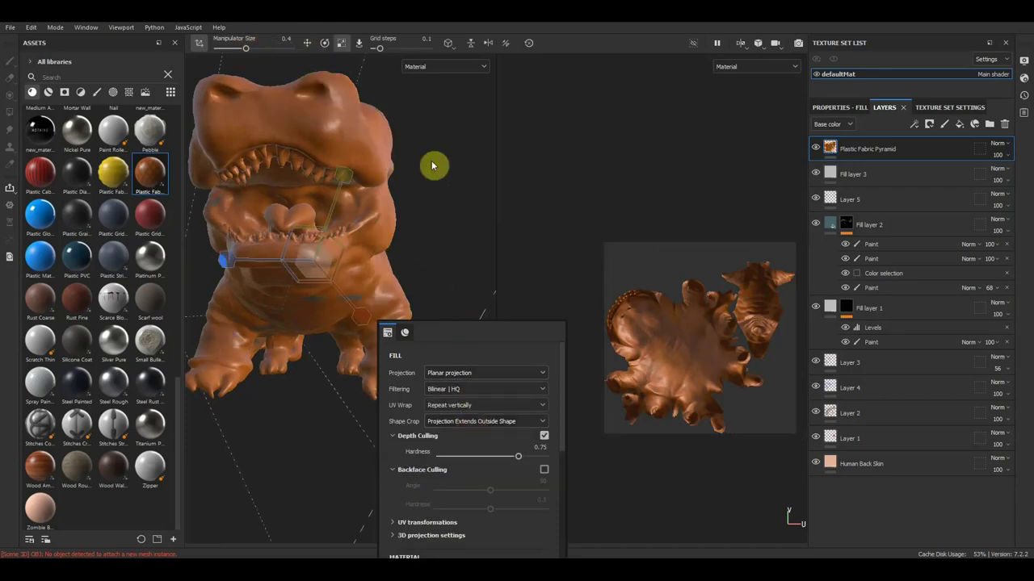
{"action": "left_click", "coordinate": [458, 228]}
{"action": "right_click", "coordinate": [924, 147]}
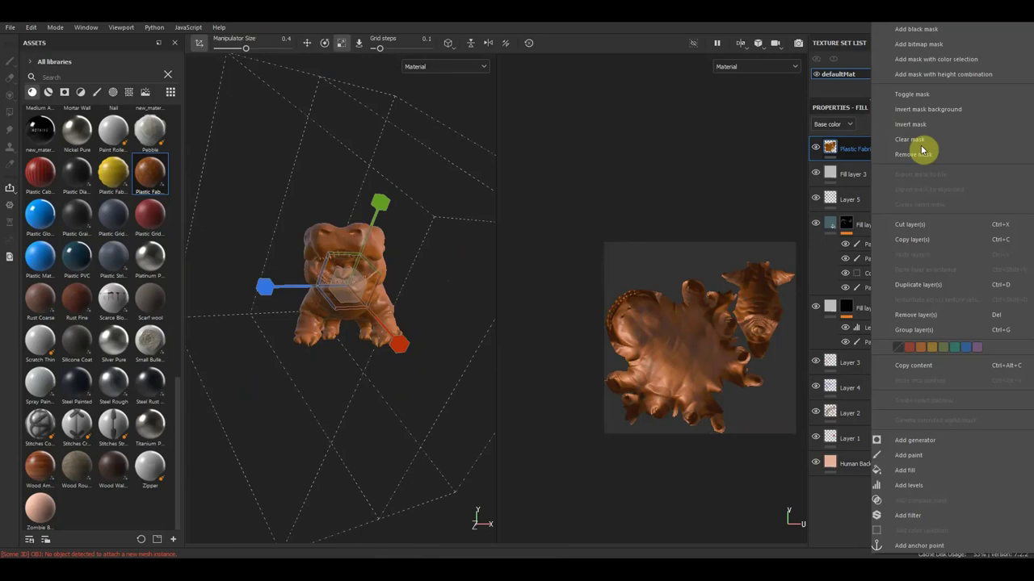
Give Plastic Fabric Pyramid a black mask and move it above Fill layer 3
{"action": "left_click", "coordinate": [923, 30]}
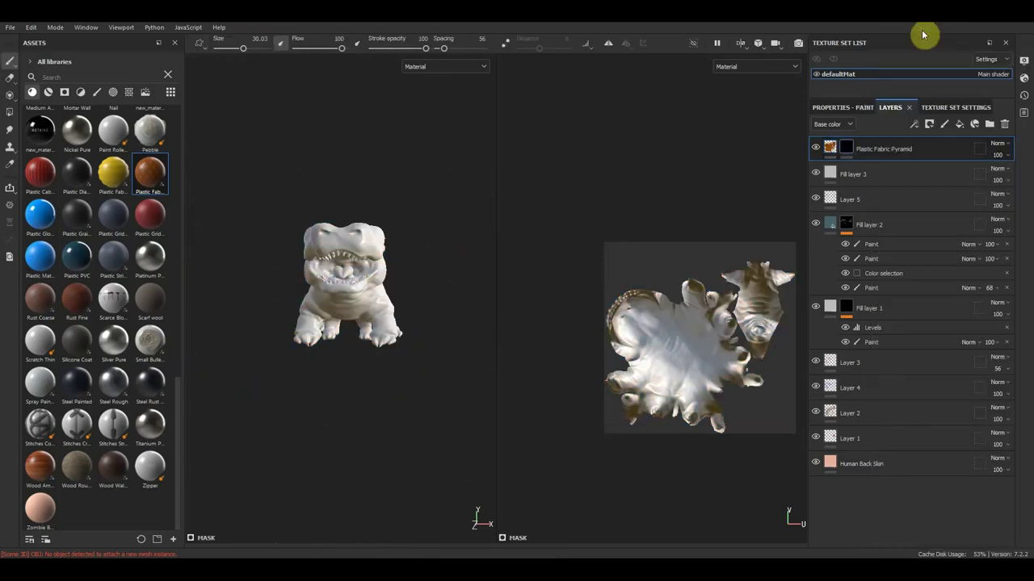
{"action": "scroll", "coordinate": [401, 289], "scroll_direction": "up", "scroll_amount": 5}
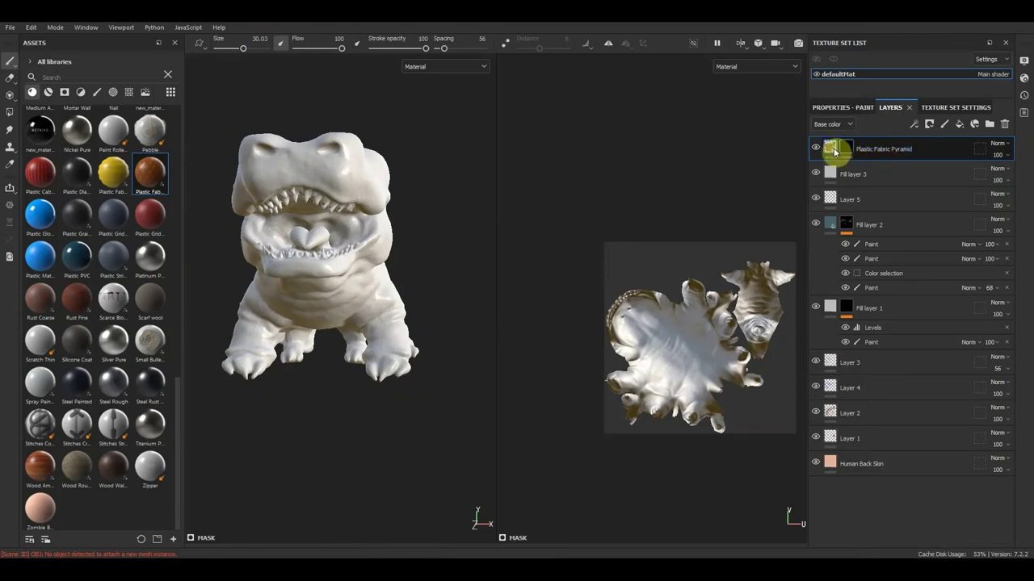
{"action": "mouse_move", "coordinate": [831, 149]}
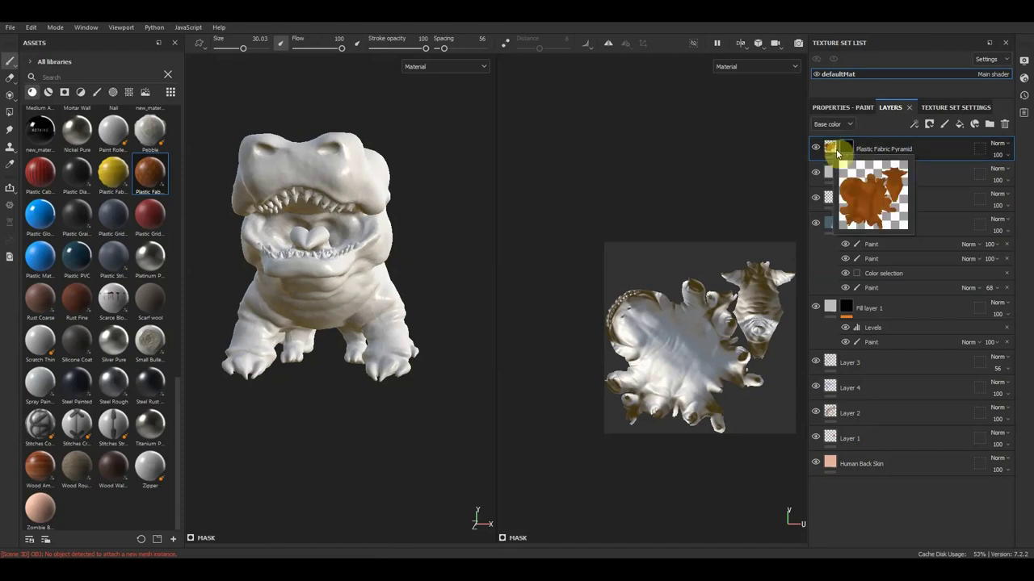
{"action": "left_click_drag", "start_coordinate": [923, 151], "coordinate": [933, 176]}
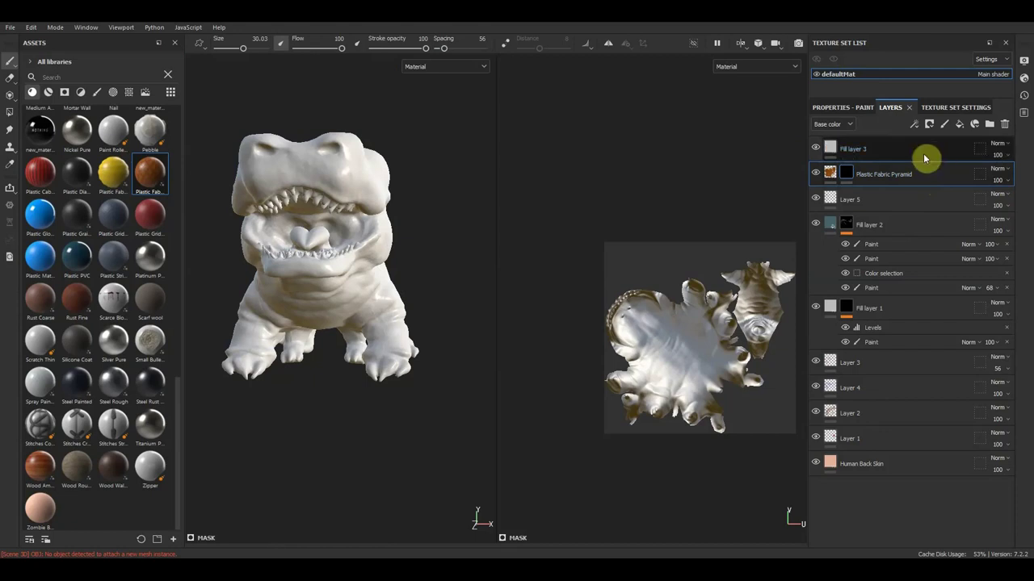
{"action": "left_click_drag", "start_coordinate": [914, 172], "coordinate": [930, 141]}
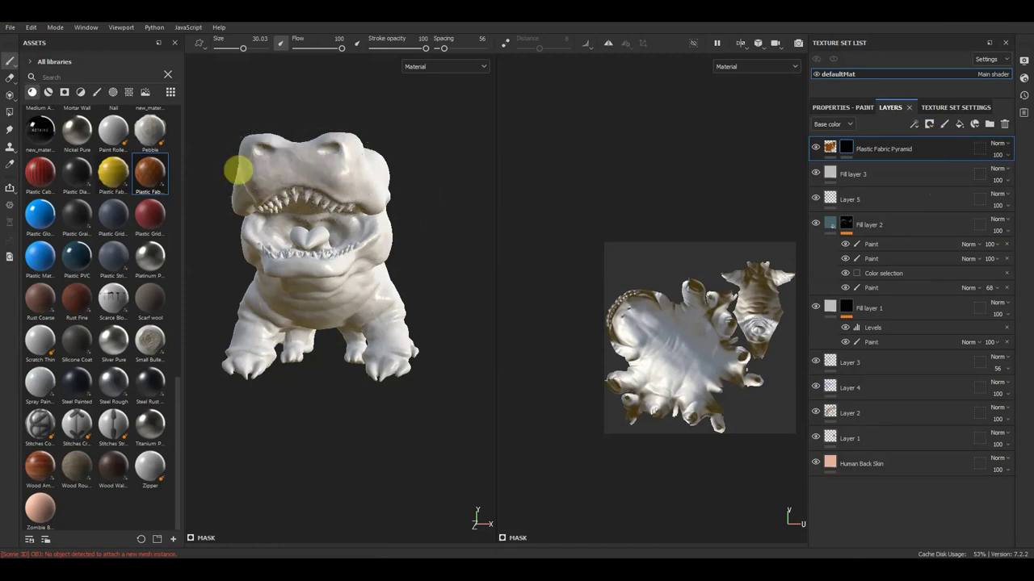
{"action": "scroll", "coordinate": [242, 185], "scroll_direction": "up", "scroll_amount": 3}
{"action": "scroll", "coordinate": [267, 190], "scroll_direction": "up", "scroll_amount": 1}
{"action": "scroll", "coordinate": [267, 190], "scroll_direction": "up", "scroll_amount": 2}
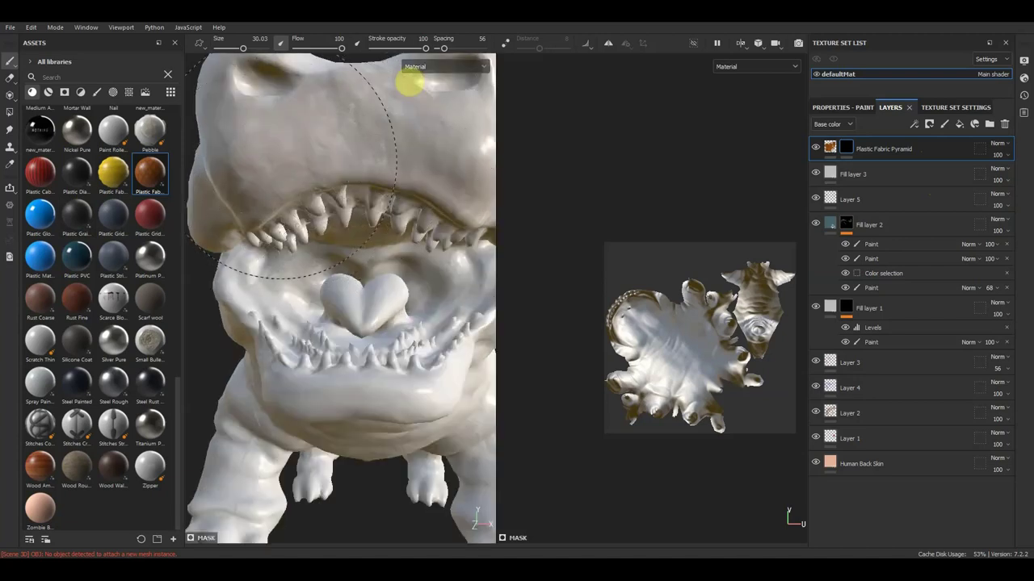
{"action": "left_click_drag", "start_coordinate": [149, 171], "coordinate": [288, 152]}
{"action": "scroll", "coordinate": [361, 189], "scroll_direction": "down", "scroll_amount": 4}
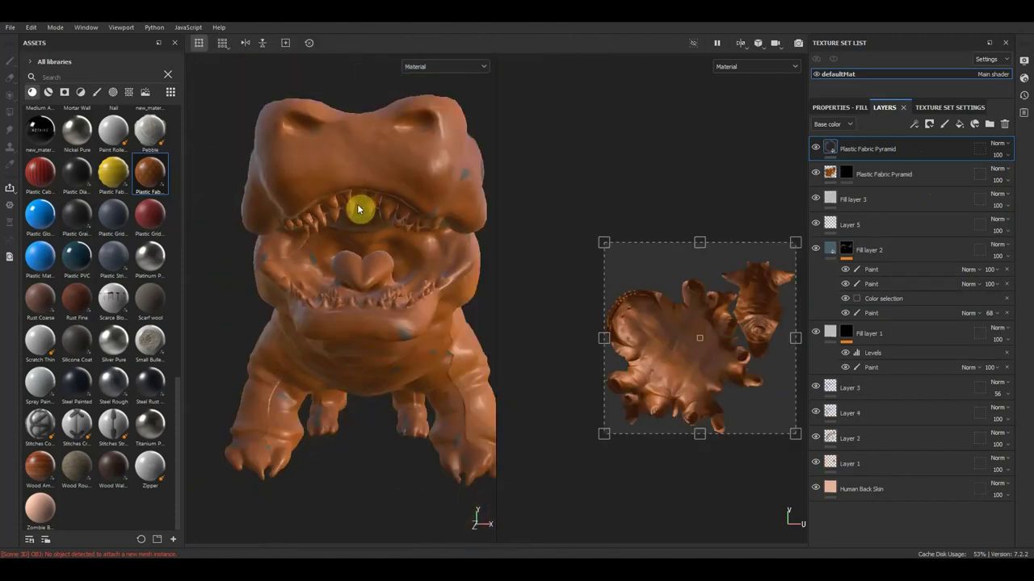
{"action": "scroll", "coordinate": [360, 209], "scroll_direction": "down", "scroll_amount": 2}
{"action": "left_click", "coordinate": [465, 272]}
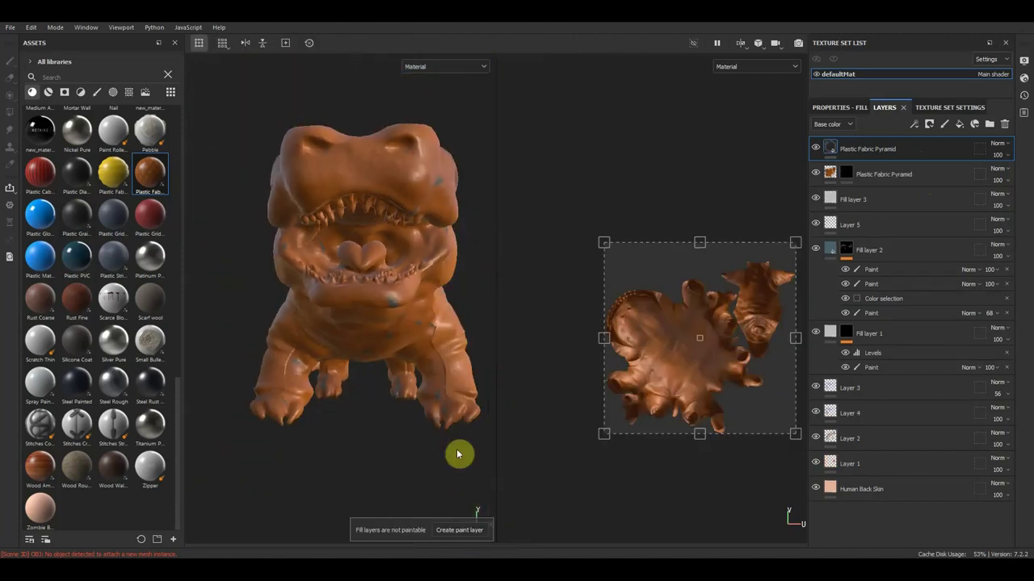
{"action": "left_click", "coordinate": [462, 531]}
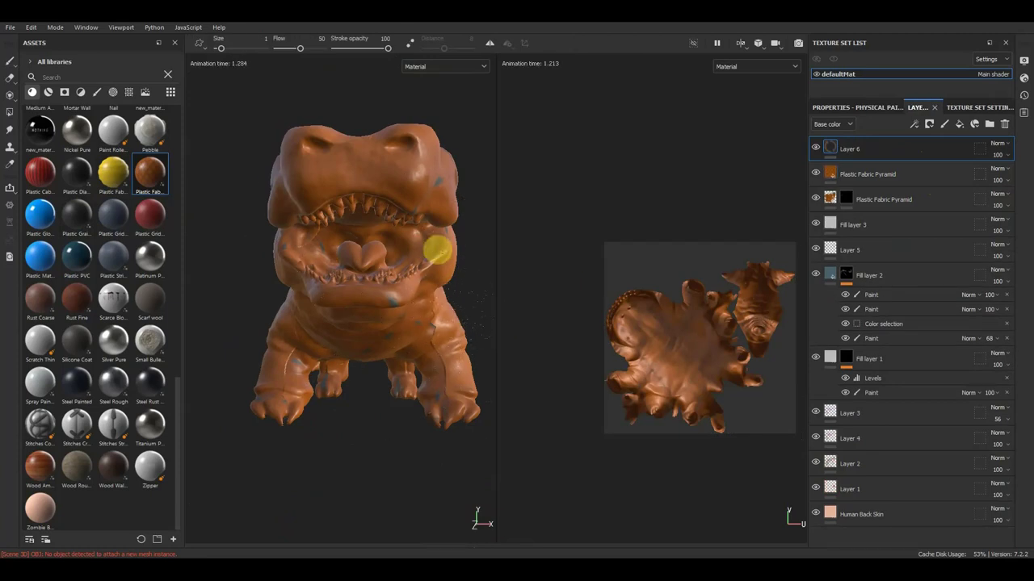
{"action": "left_click", "coordinate": [11, 64]}
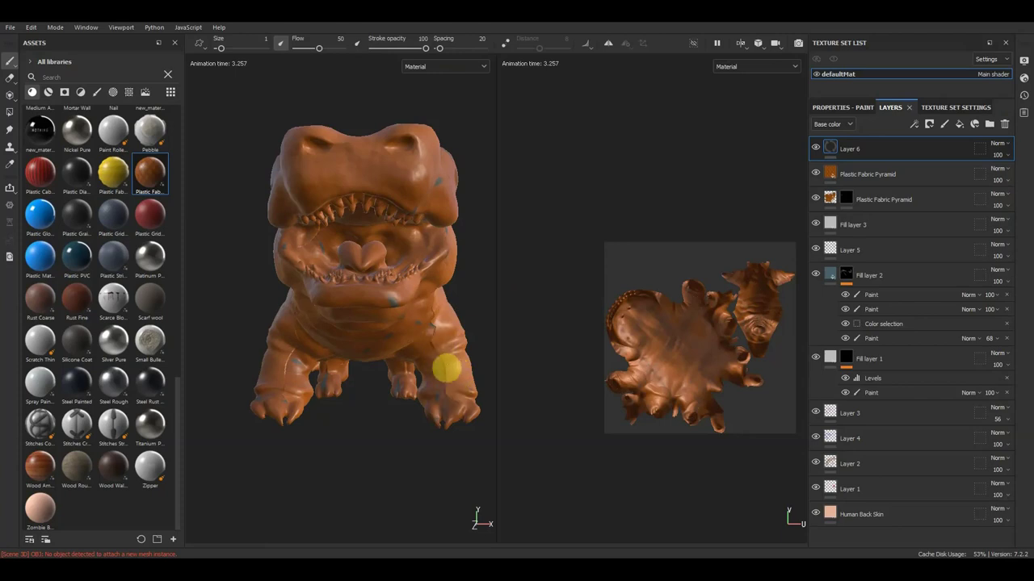
{"action": "left_click", "coordinate": [877, 156]}
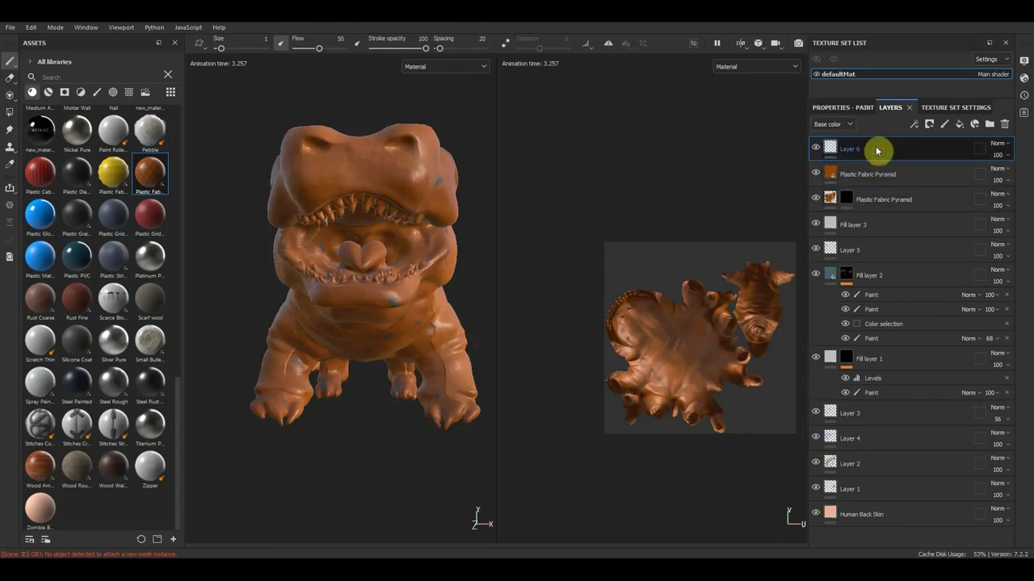
{"action": "key", "text": "Delete"}
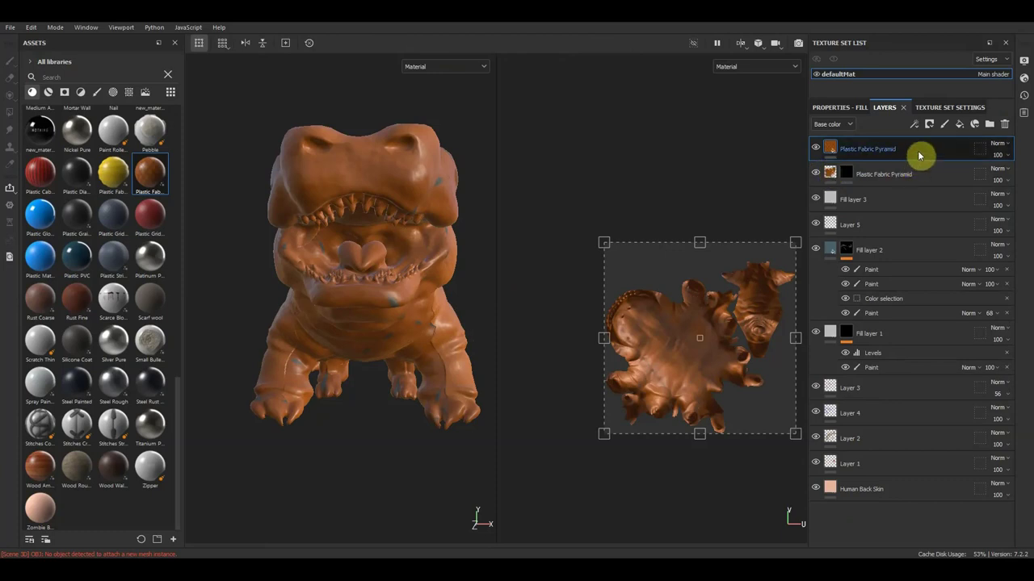
{"action": "key", "text": "Delete"}
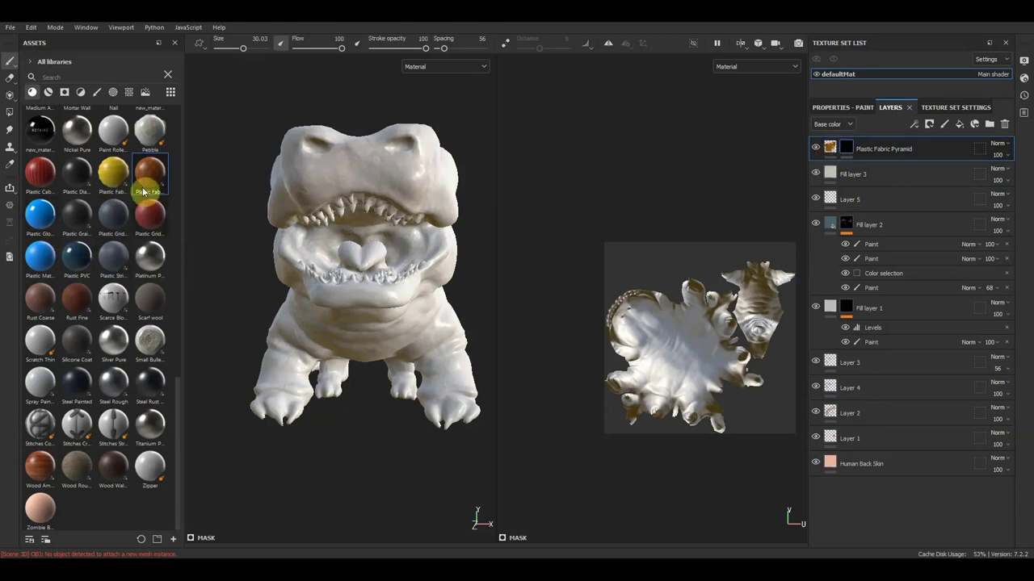
{"action": "mouse_move", "coordinate": [146, 221]}
{"action": "left_mouse_down"}
{"action": "mouse_move", "coordinate": [333, 164]}
{"action": "mouse_move", "coordinate": [385, 192]}
{"action": "mouse_move", "coordinate": [440, 332]}
{"action": "mouse_move", "coordinate": [285, 353]}
{"action": "mouse_move", "coordinate": [361, 299]}
{"action": "mouse_move", "coordinate": [461, 388]}
{"action": "mouse_move", "coordinate": [412, 326]}
{"action": "mouse_move", "coordinate": [401, 404]}
{"action": "mouse_move", "coordinate": [413, 390]}
{"action": "mouse_move", "coordinate": [392, 343]}
{"action": "mouse_move", "coordinate": [431, 284]}
{"action": "mouse_move", "coordinate": [466, 279]}
{"action": "mouse_move", "coordinate": [369, 304]}
{"action": "mouse_move", "coordinate": [434, 286]}
{"action": "mouse_move", "coordinate": [342, 299]}
{"action": "mouse_move", "coordinate": [404, 250]}
{"action": "mouse_move", "coordinate": [381, 247]}
{"action": "mouse_move", "coordinate": [300, 169]}
{"action": "mouse_move", "coordinate": [242, 180]}
{"action": "mouse_move", "coordinate": [458, 292]}
{"action": "mouse_move", "coordinate": [464, 387]}
{"action": "mouse_move", "coordinate": [476, 382]}
{"action": "left_mouse_up"}
{"action": "scroll", "coordinate": [462, 376], "scroll_direction": "up", "scroll_amount": 6}
{"action": "key", "text": "f"}
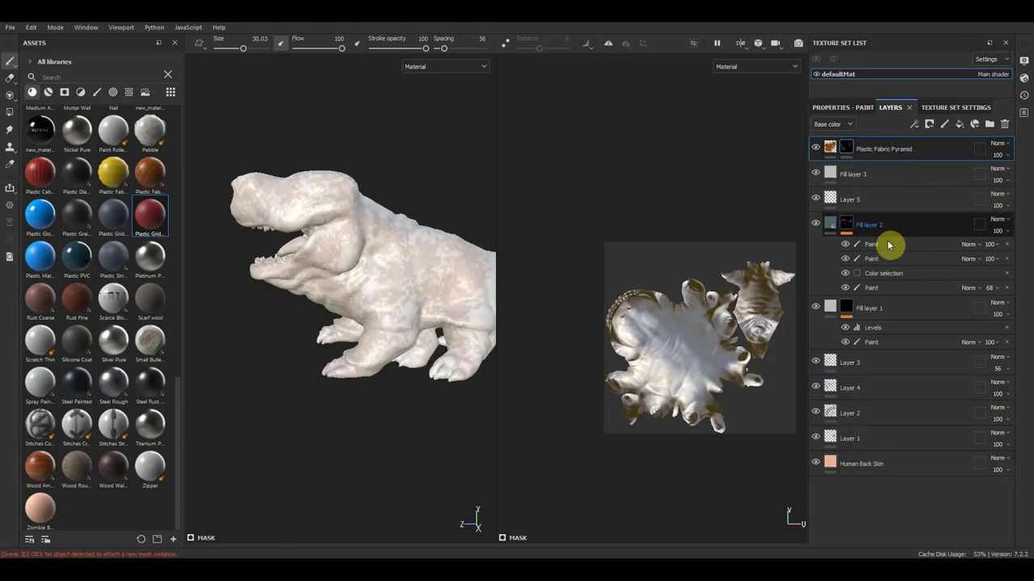
Drag Fill layers 2, 1, 3 and Layers 5, 2, 1 upward so Fill layer 3 tops the stack with Layers 1 and 2 beneath it
{"action": "left_click_drag", "start_coordinate": [886, 243], "coordinate": [913, 171]}
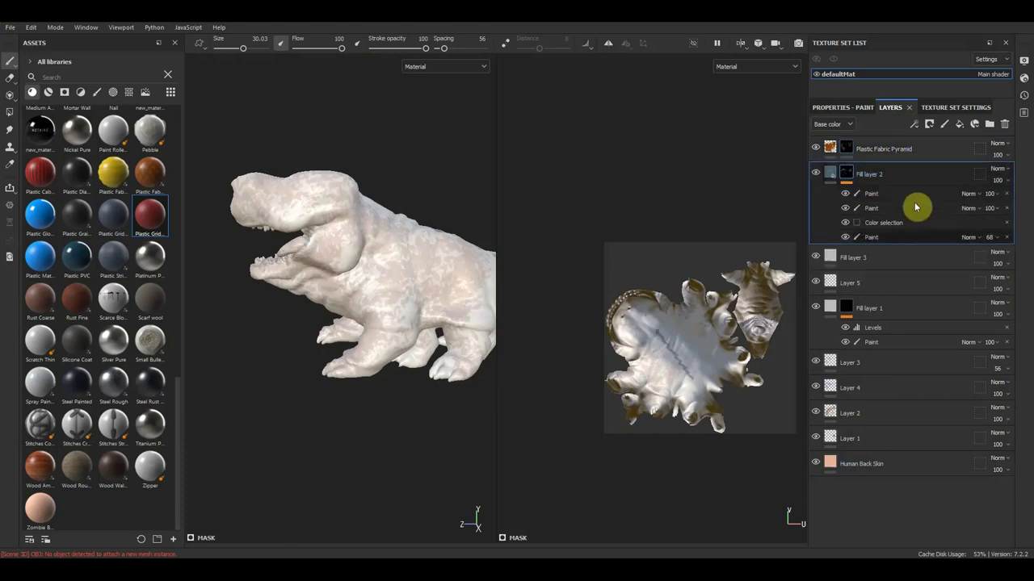
{"action": "left_click_drag", "start_coordinate": [913, 307], "coordinate": [909, 170]}
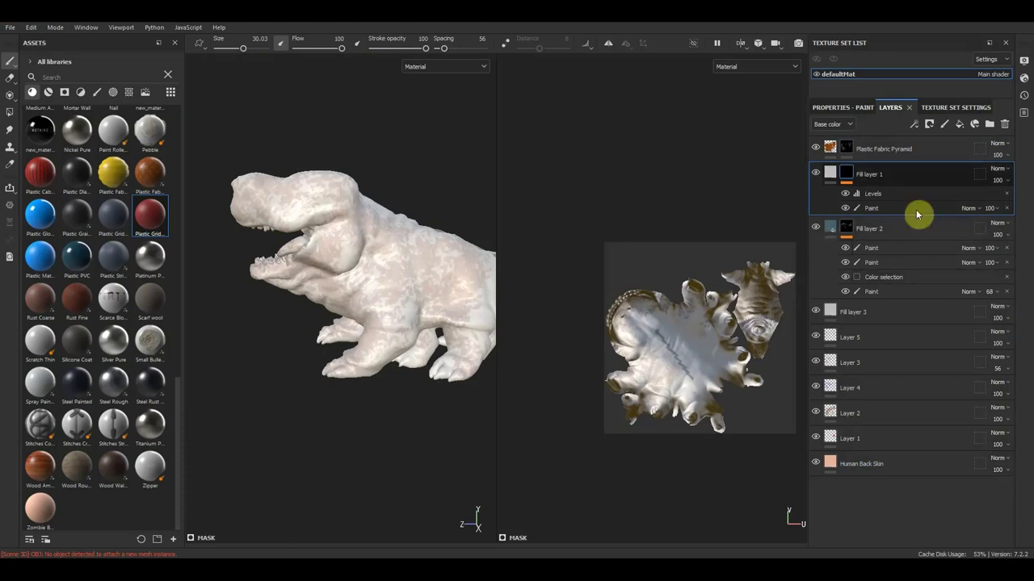
{"action": "mouse_move", "coordinate": [905, 316]}
{"action": "left_mouse_down"}
{"action": "mouse_move", "coordinate": [912, 198]}
{"action": "mouse_move", "coordinate": [900, 143]}
{"action": "left_mouse_up"}
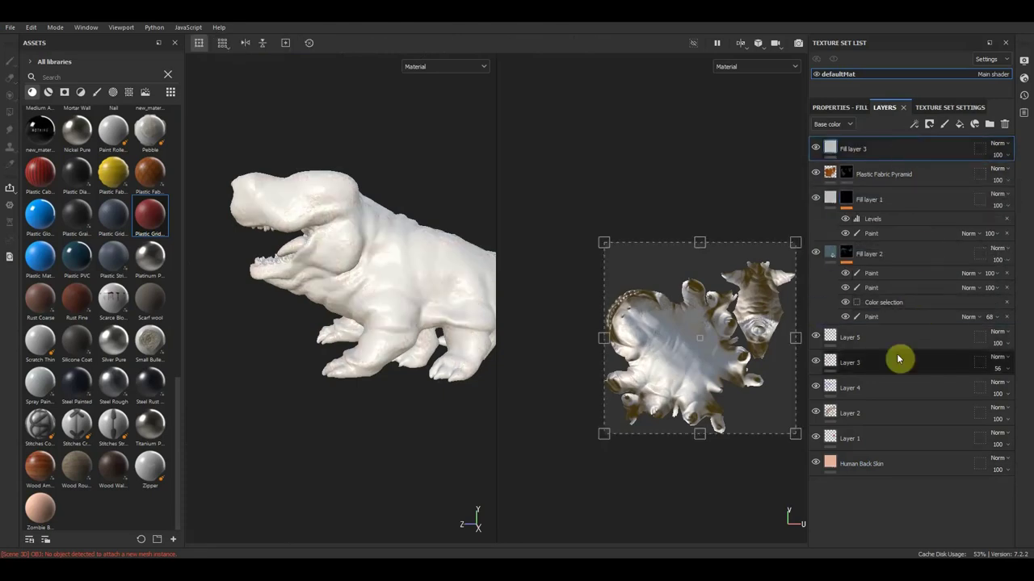
{"action": "mouse_move", "coordinate": [895, 349]}
{"action": "left_mouse_down"}
{"action": "mouse_move", "coordinate": [893, 164]}
{"action": "mouse_move", "coordinate": [897, 243]}
{"action": "left_mouse_up"}
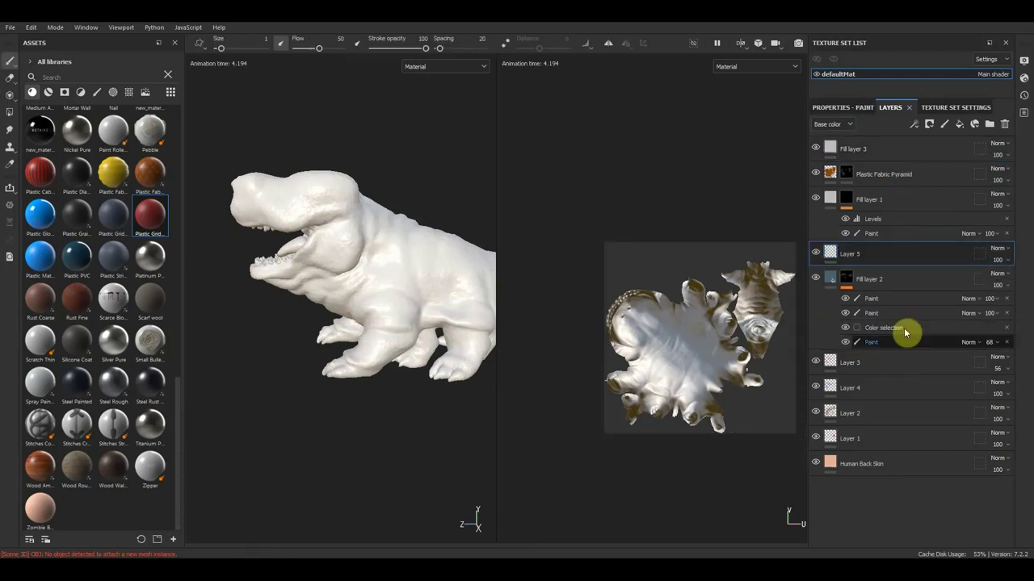
{"action": "left_click_drag", "start_coordinate": [895, 428], "coordinate": [888, 170]}
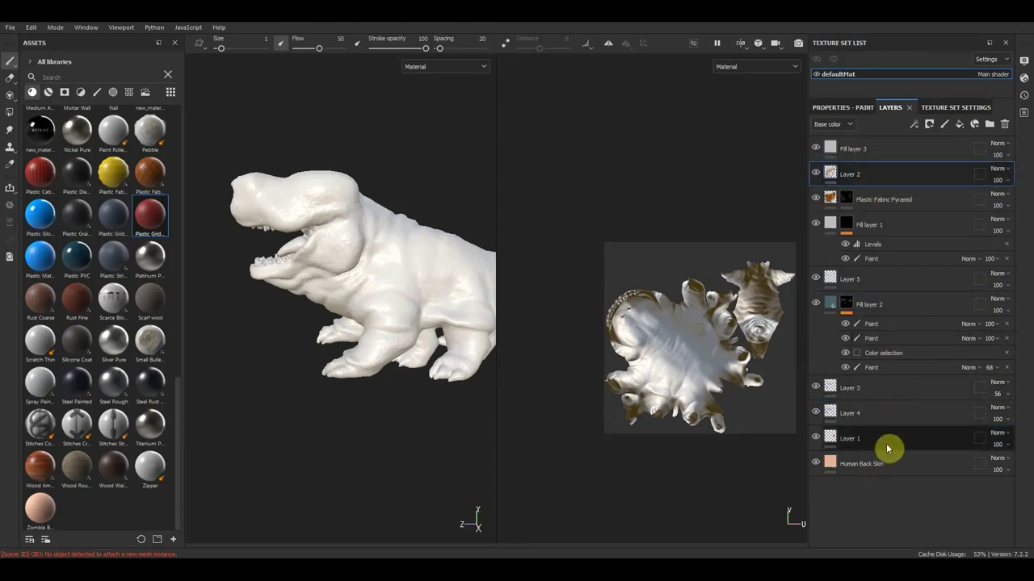
{"action": "left_click_drag", "start_coordinate": [887, 448], "coordinate": [879, 169]}
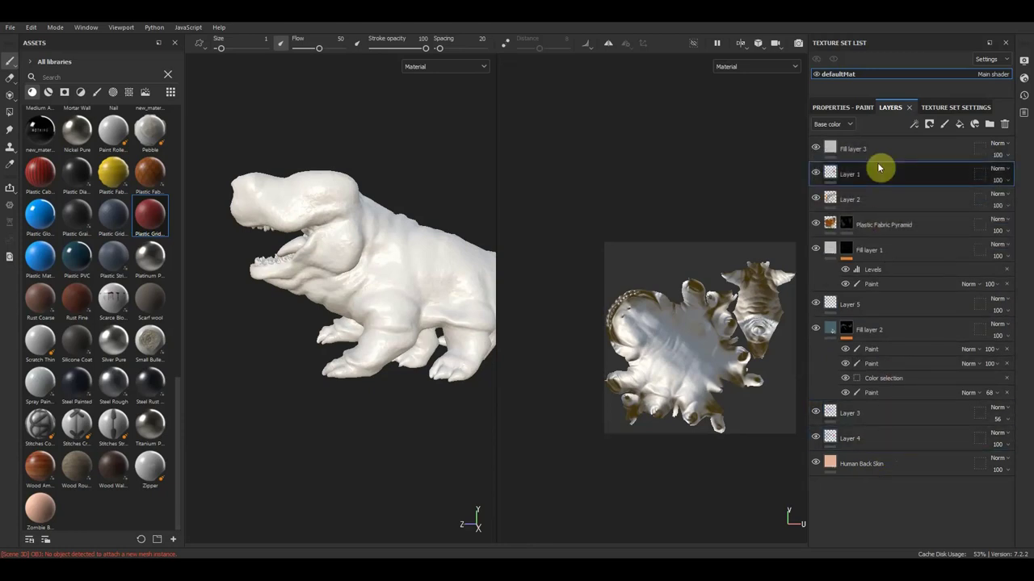
{"action": "left_click", "coordinate": [1023, 61]}
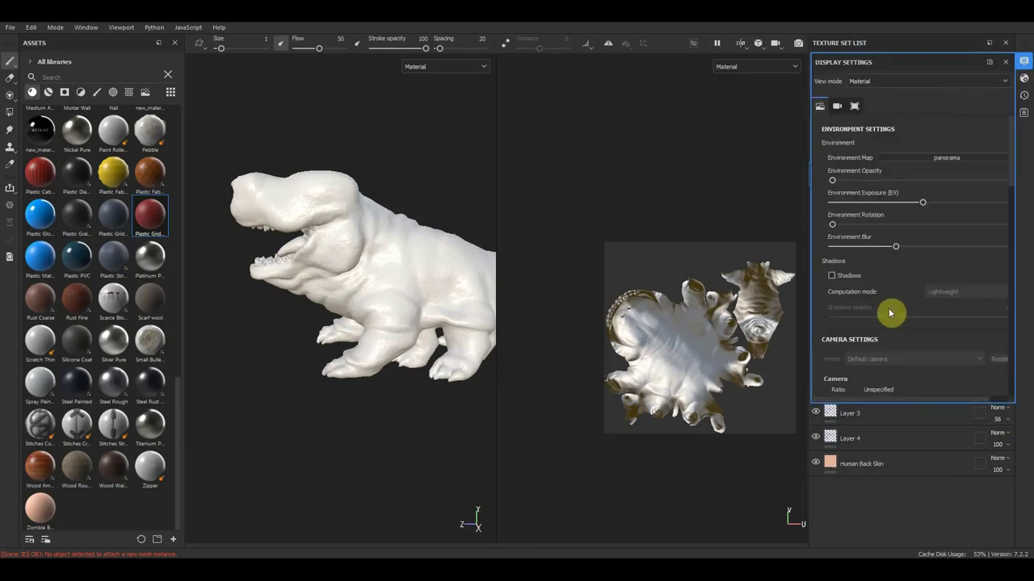
Set the environment map to Gdansk Shipyard Buildings after briefly trying Cave Entry Forest
{"action": "scroll", "coordinate": [900, 311], "scroll_direction": "down", "scroll_amount": 1}
{"action": "scroll", "coordinate": [899, 310], "scroll_direction": "down", "scroll_amount": 2}
{"action": "scroll", "coordinate": [900, 303], "scroll_direction": "down", "scroll_amount": 2}
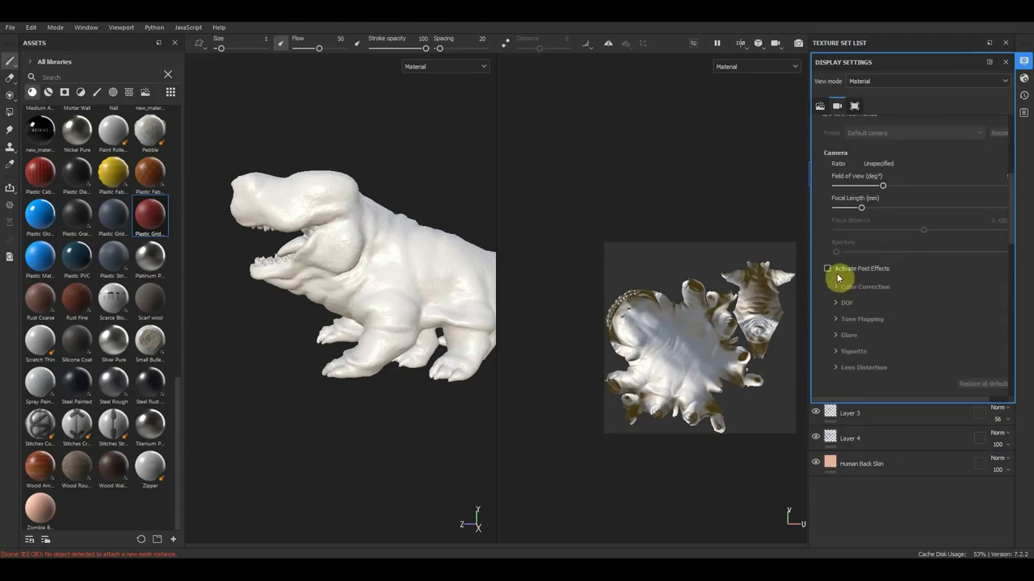
{"action": "scroll", "coordinate": [839, 277], "scroll_direction": "down", "scroll_amount": 2}
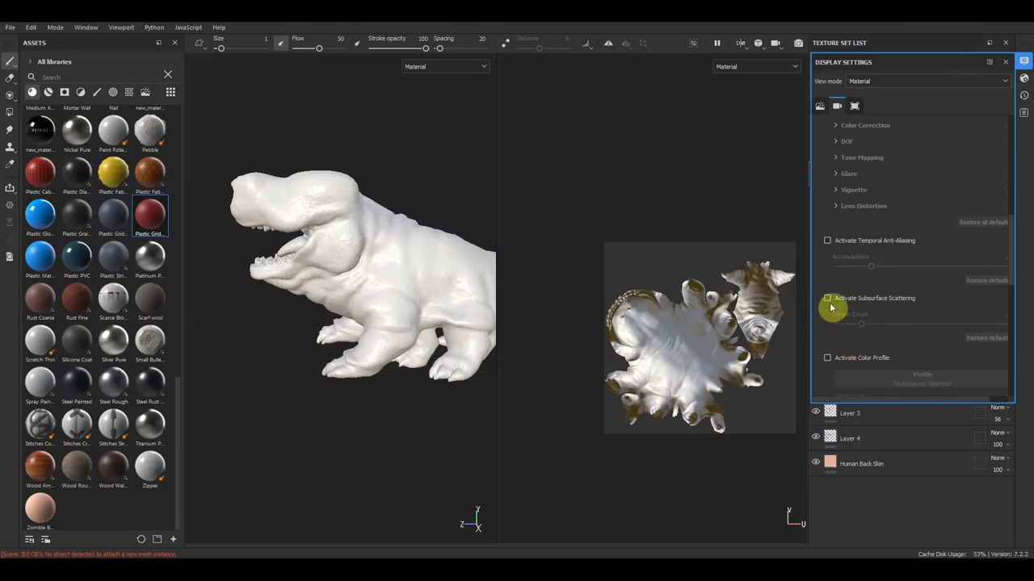
{"action": "scroll", "coordinate": [836, 252], "scroll_direction": "down", "scroll_amount": 2}
{"action": "scroll", "coordinate": [837, 252], "scroll_direction": "up", "scroll_amount": 2}
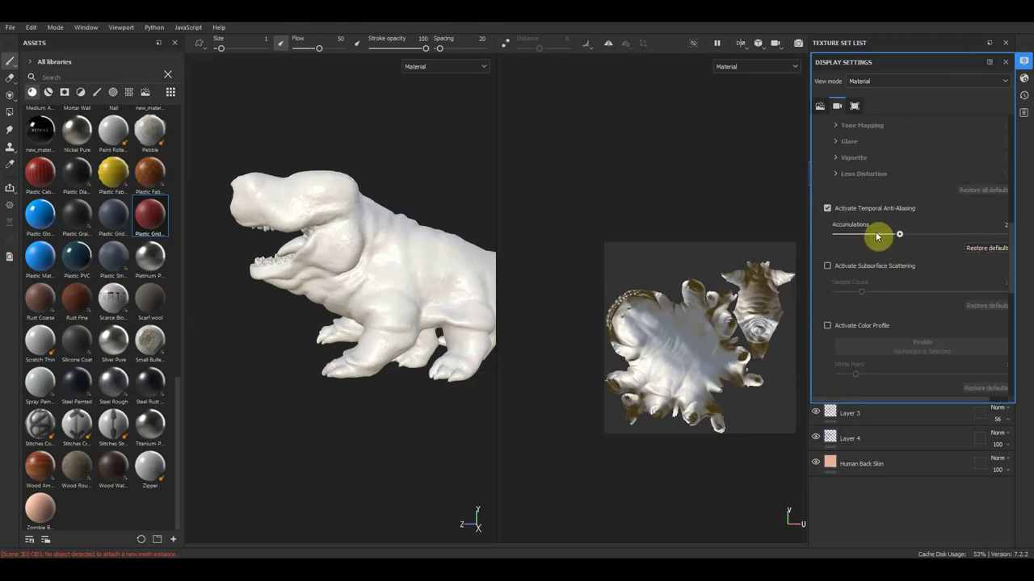
{"action": "scroll", "coordinate": [910, 223], "scroll_direction": "up", "scroll_amount": 3}
{"action": "scroll", "coordinate": [911, 225], "scroll_direction": "up", "scroll_amount": 3}
{"action": "scroll", "coordinate": [913, 226], "scroll_direction": "up", "scroll_amount": 2}
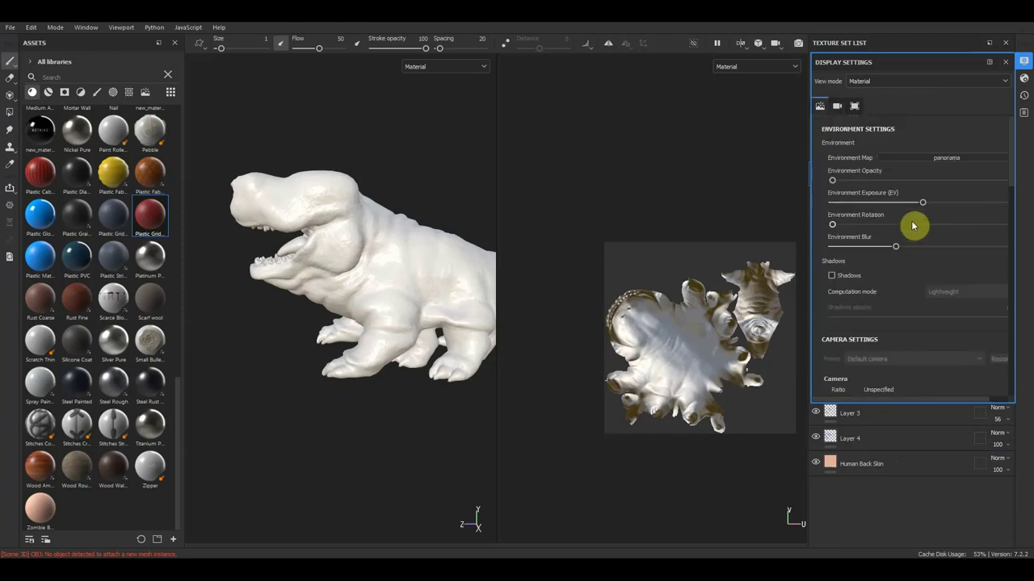
{"action": "left_click", "coordinate": [962, 159]}
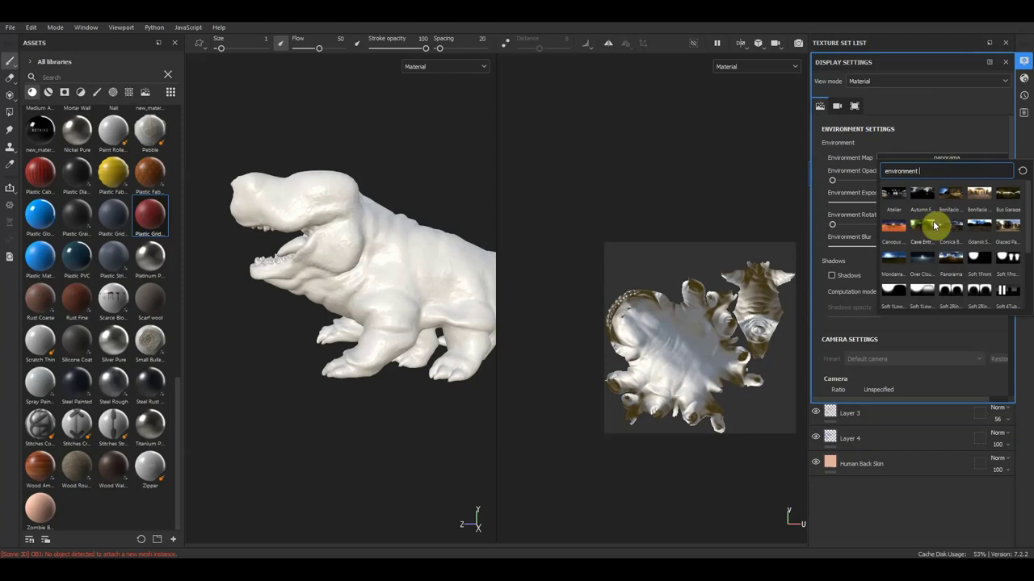
{"action": "left_click", "coordinate": [935, 226]}
{"action": "left_click", "coordinate": [956, 158]}
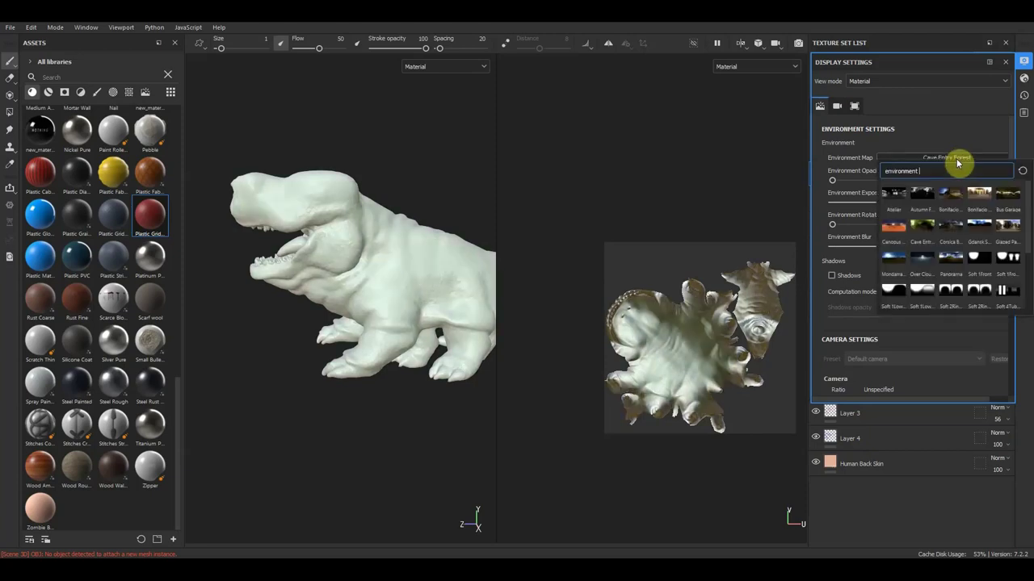
{"action": "left_click", "coordinate": [978, 227]}
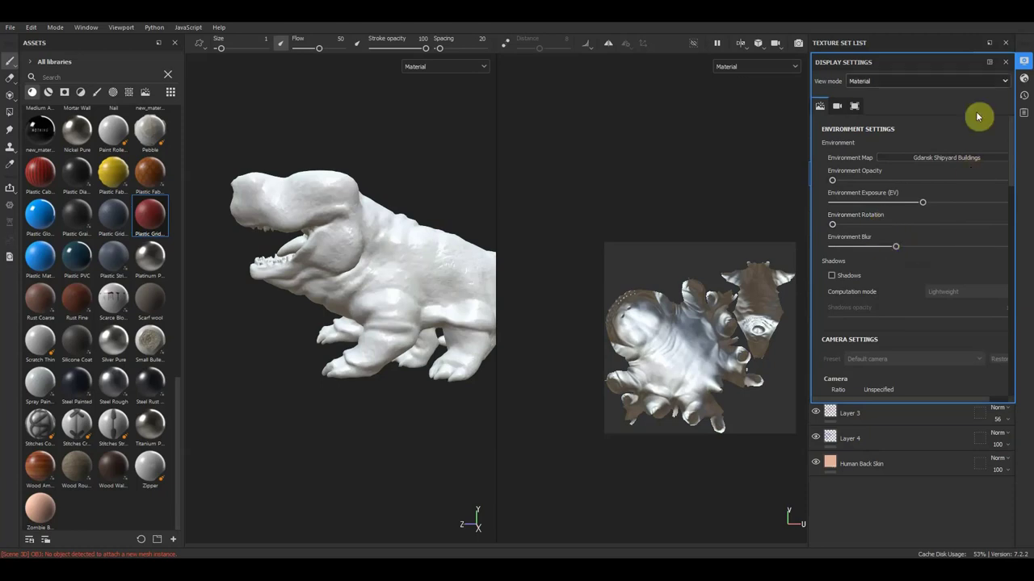
{"action": "left_click", "coordinate": [1023, 62]}
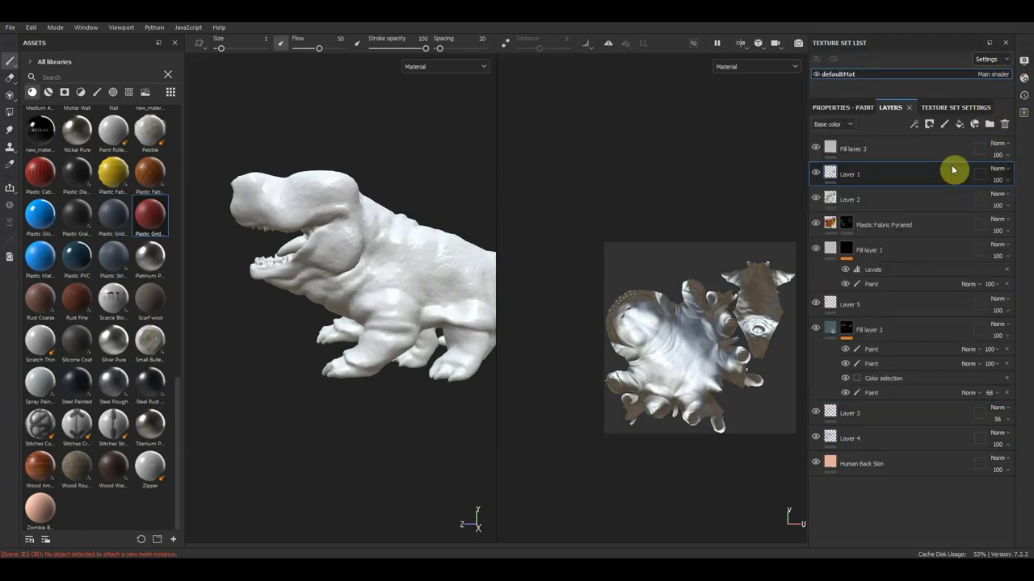
Turn on cast shadows for the model and review the shadow computation mode options
{"action": "left_click", "coordinate": [1024, 63]}
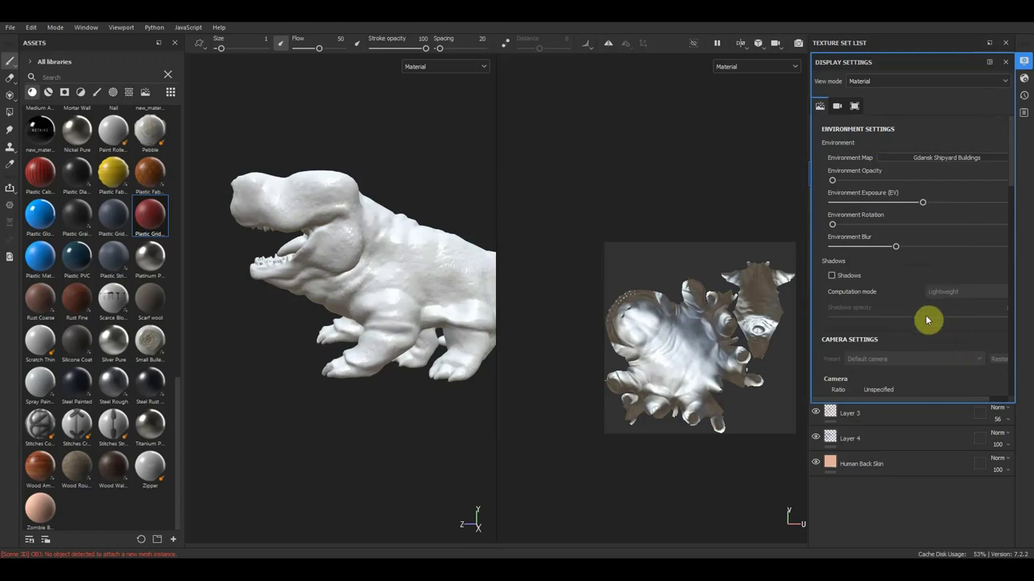
{"action": "left_click", "coordinate": [832, 276]}
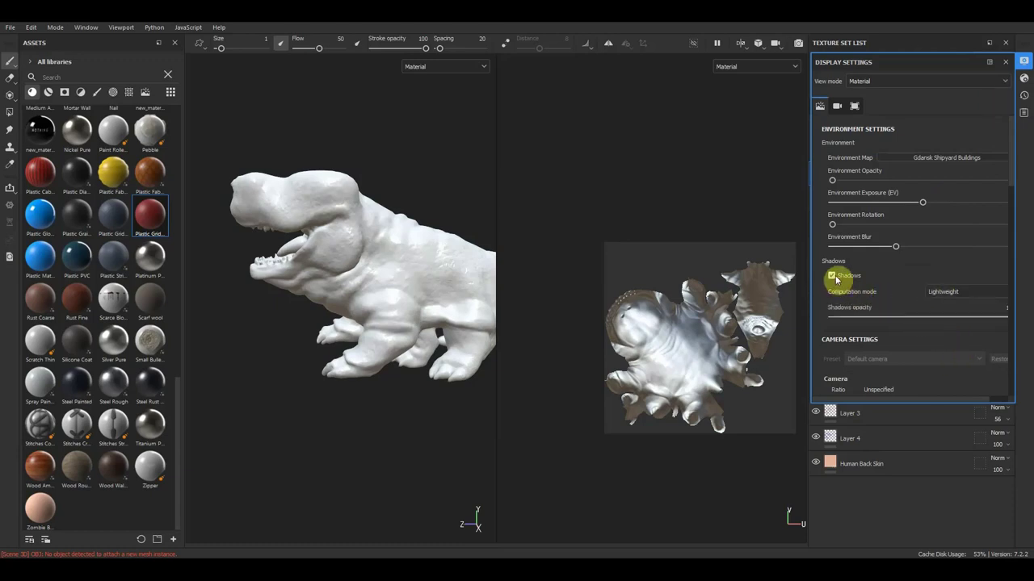
{"action": "left_click", "coordinate": [979, 293]}
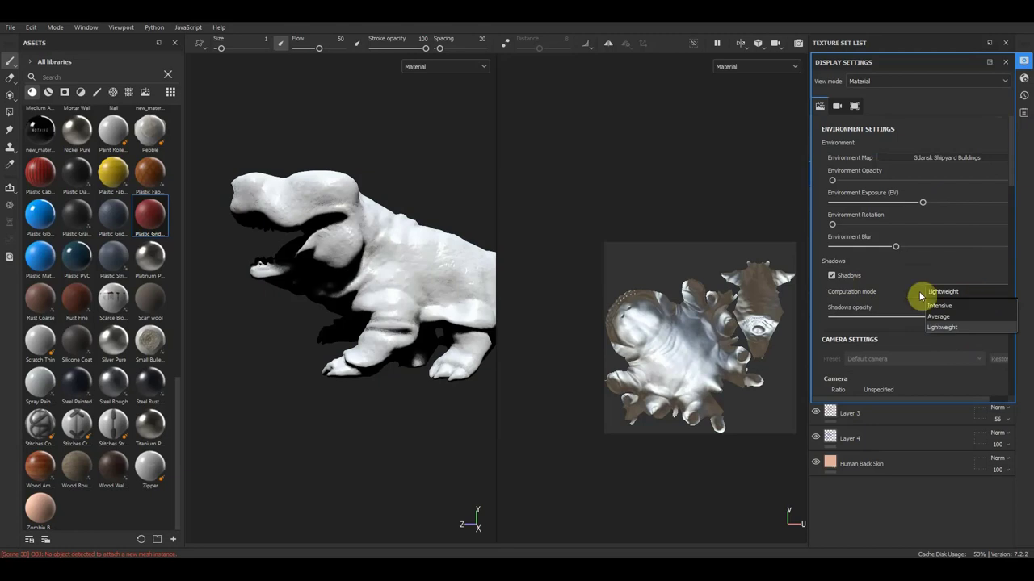
{"action": "left_click", "coordinate": [832, 276]}
{"action": "scroll", "coordinate": [903, 301], "scroll_direction": "down", "scroll_amount": 3}
{"action": "scroll", "coordinate": [900, 303], "scroll_direction": "down", "scroll_amount": 2}
{"action": "scroll", "coordinate": [900, 303], "scroll_direction": "down", "scroll_amount": 1}
Turn off Activate Post Effects, leaving the colour profile off after a quick toggle
{"action": "left_click", "coordinate": [827, 235]}
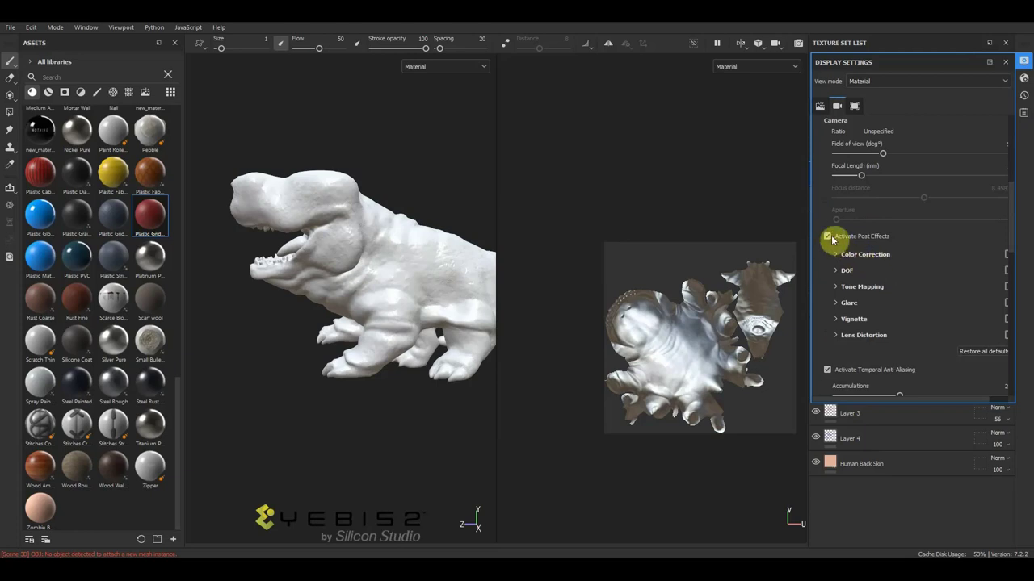
{"action": "left_click", "coordinate": [828, 238]}
{"action": "scroll", "coordinate": [900, 296], "scroll_direction": "down", "scroll_amount": 4}
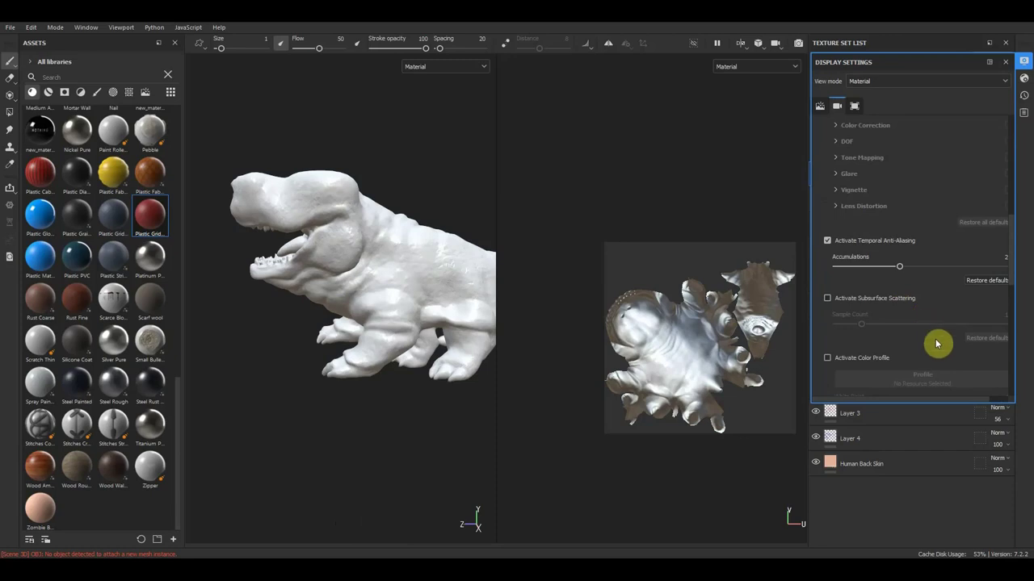
{"action": "scroll", "coordinate": [935, 338], "scroll_direction": "down", "scroll_amount": 3}
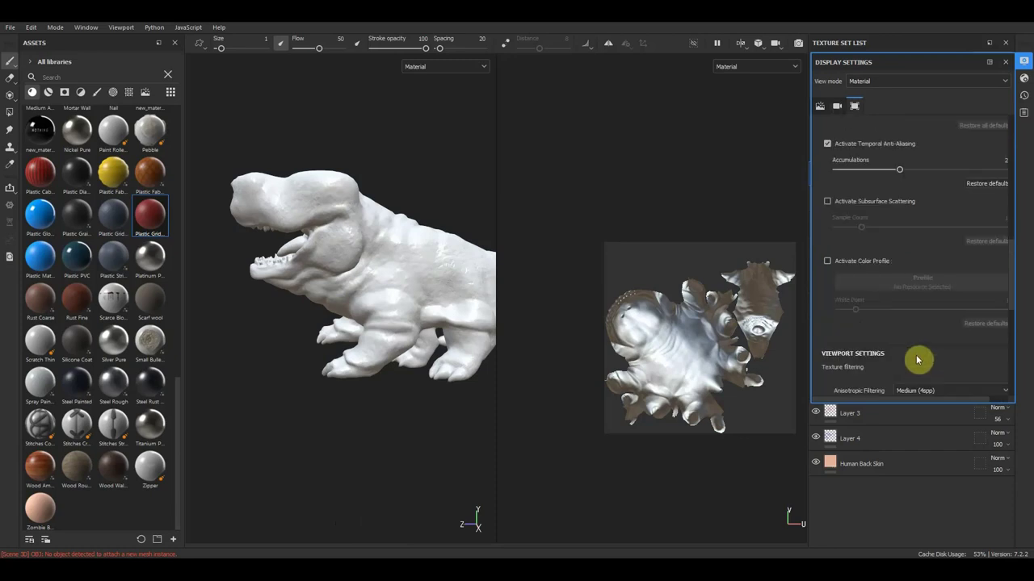
{"action": "left_click", "coordinate": [826, 262]}
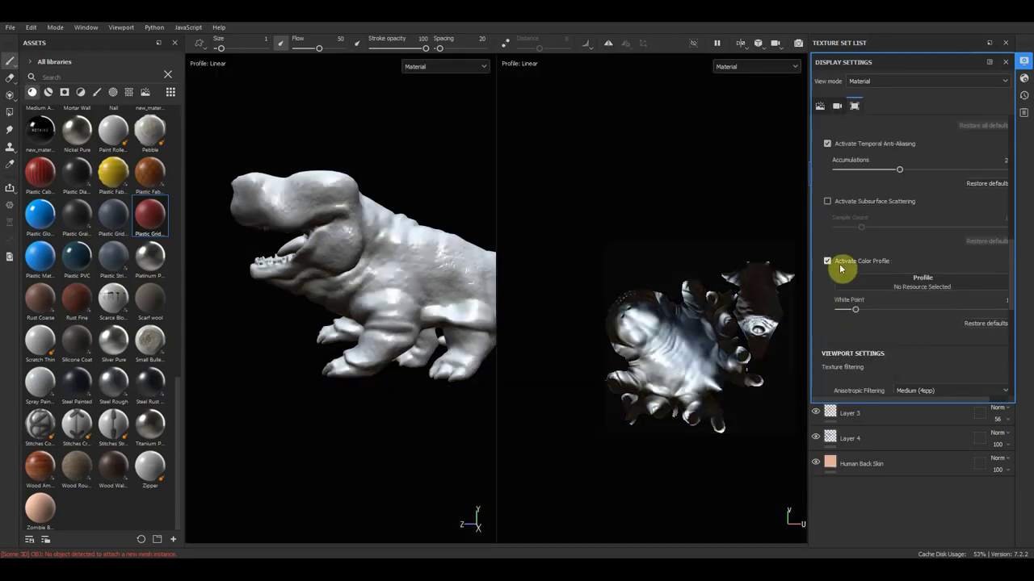
{"action": "left_click", "coordinate": [826, 261]}
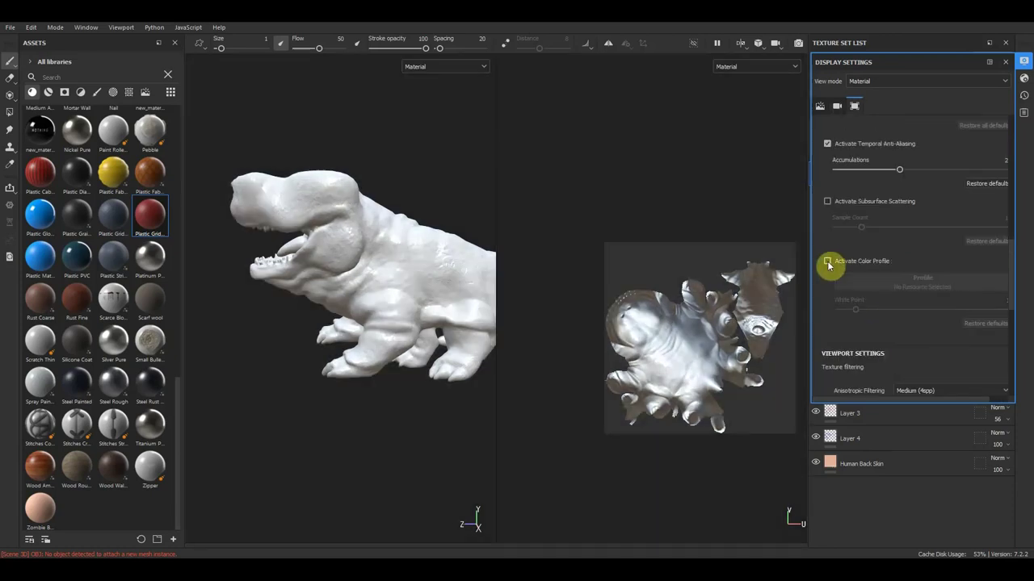
Set the wireframe colour to grey 605c5b
{"action": "scroll", "coordinate": [856, 278], "scroll_direction": "down", "scroll_amount": 3}
{"action": "scroll", "coordinate": [879, 296], "scroll_direction": "down", "scroll_amount": 1}
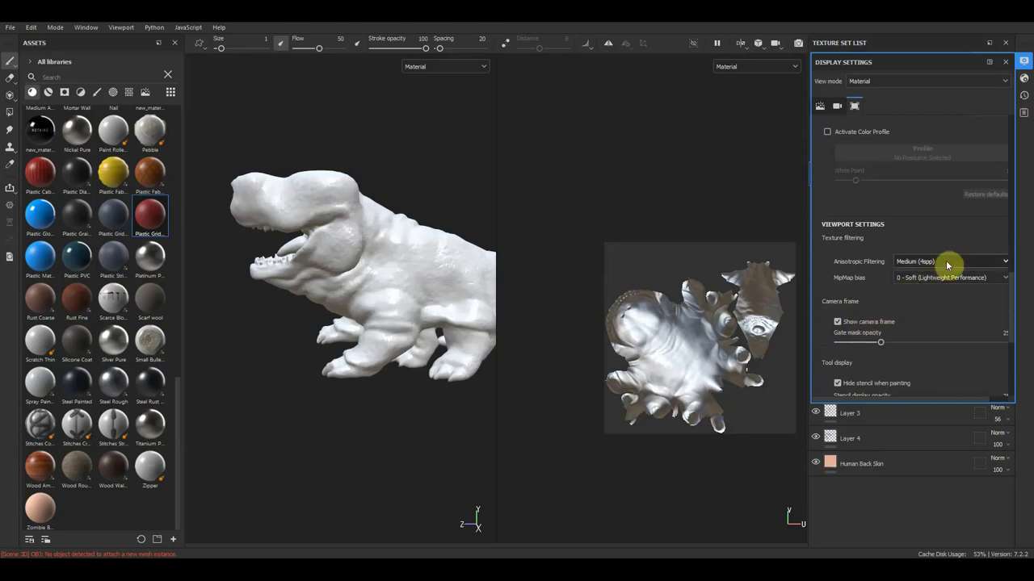
{"action": "scroll", "coordinate": [920, 315], "scroll_direction": "down", "scroll_amount": 2}
{"action": "scroll", "coordinate": [850, 337], "scroll_direction": "down", "scroll_amount": 4}
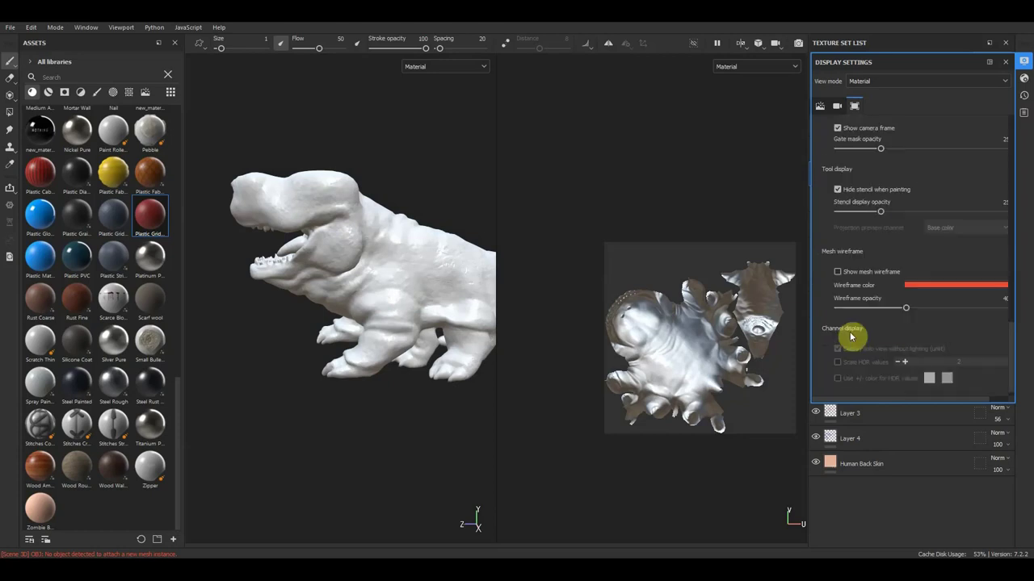
{"action": "left_click", "coordinate": [945, 286]}
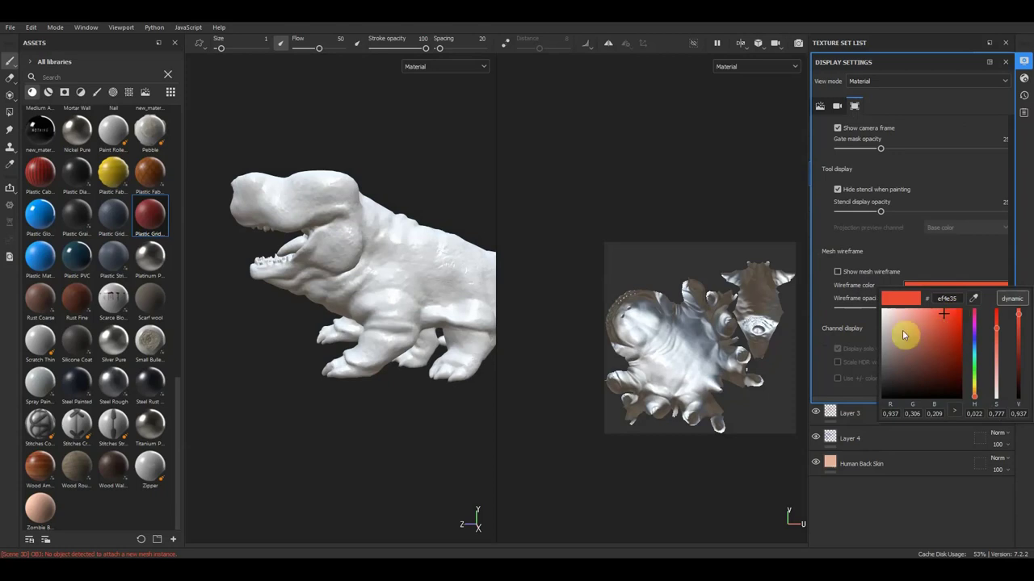
{"action": "left_click", "coordinate": [886, 367]}
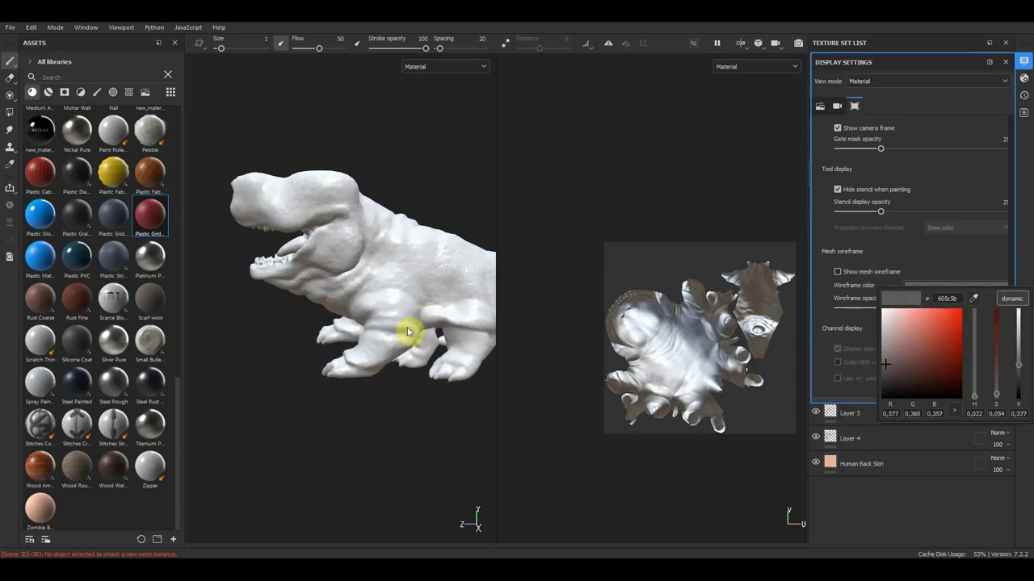
{"action": "left_click", "coordinate": [824, 228]}
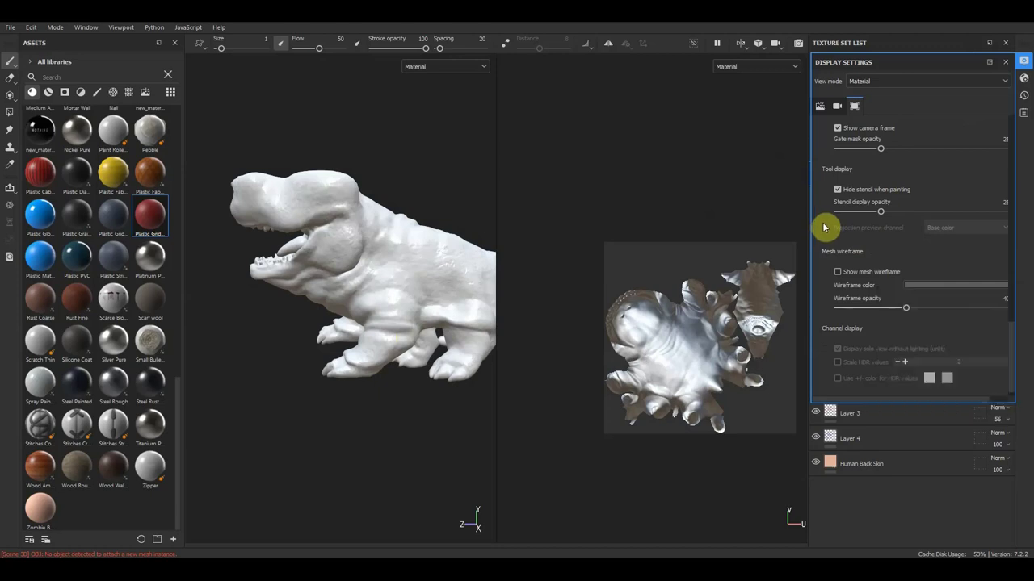
Toggle Show mesh wireframe on and off to preview the grey wireframe, ending with it hidden
{"action": "left_click", "coordinate": [838, 272]}
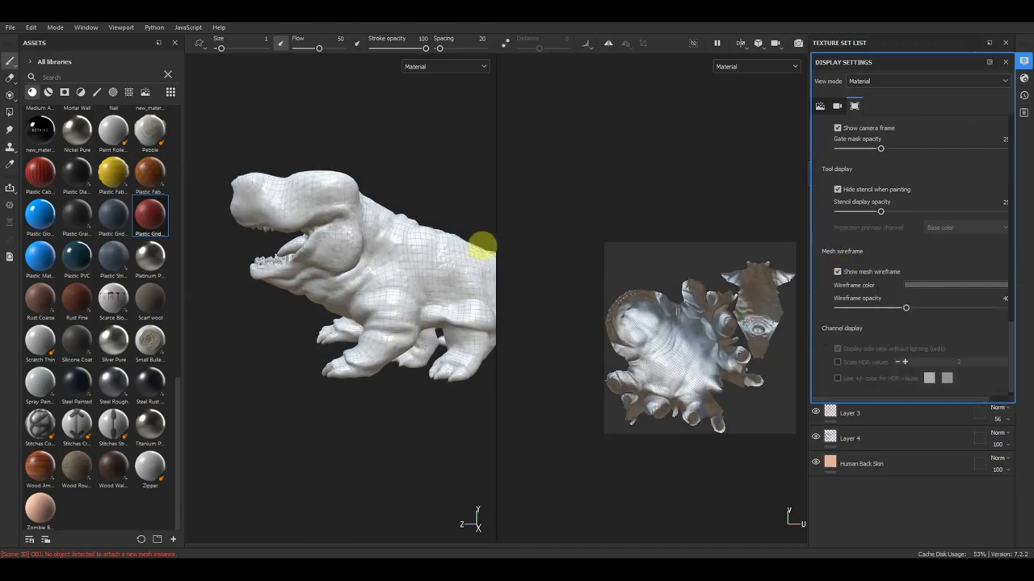
{"action": "left_click", "coordinate": [838, 273]}
{"action": "left_click", "coordinate": [838, 273]}
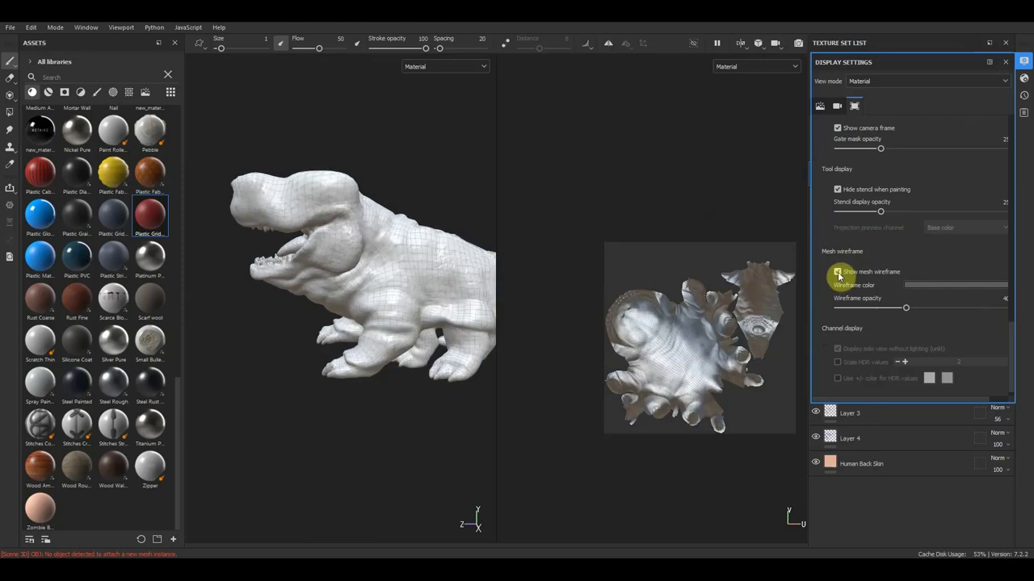
{"action": "left_click", "coordinate": [838, 273]}
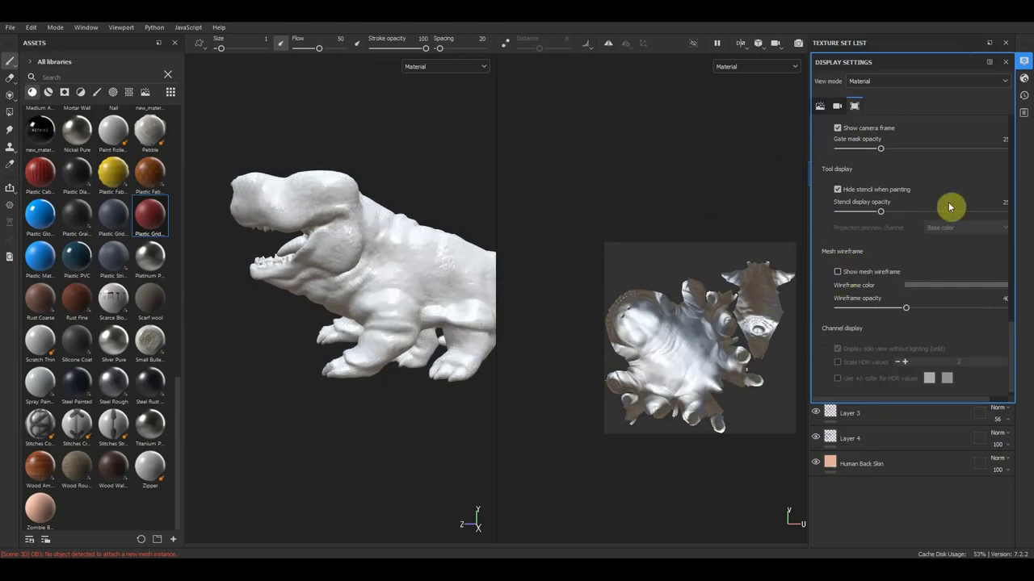
{"action": "left_click", "coordinate": [1005, 62]}
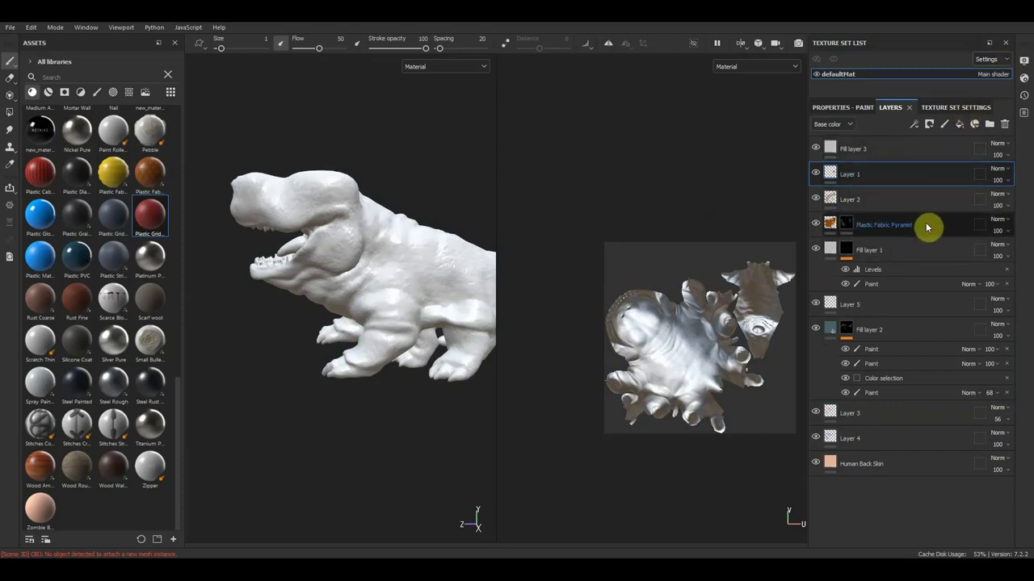
Delete the Plastic Fabric Pyramid layer and move Fill layers 1 and 2 to the top, above Human Back Skin
{"action": "left_click", "coordinate": [926, 228]}
{"action": "key", "text": "Delete"}
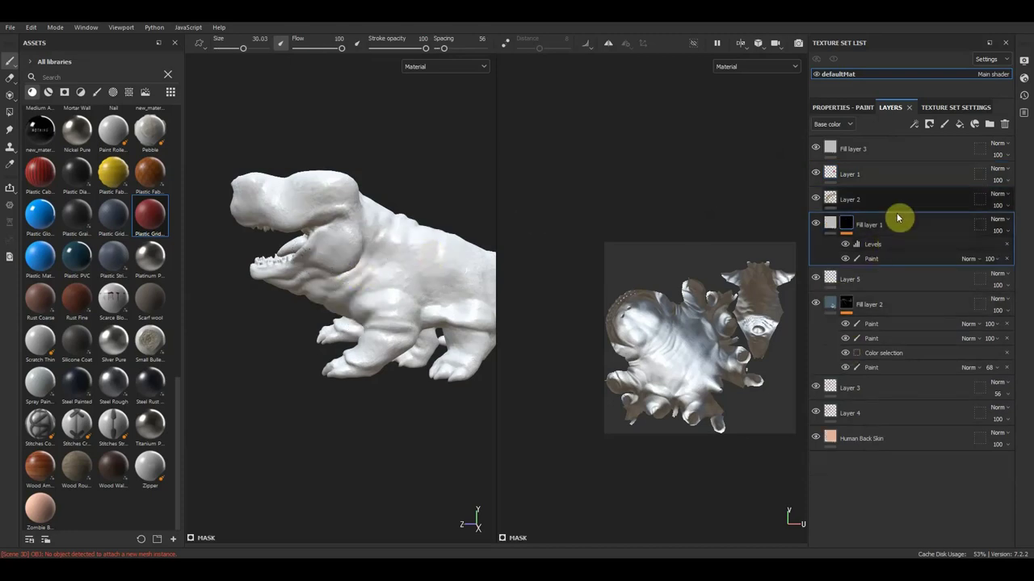
{"action": "left_click_drag", "start_coordinate": [921, 233], "coordinate": [918, 151]}
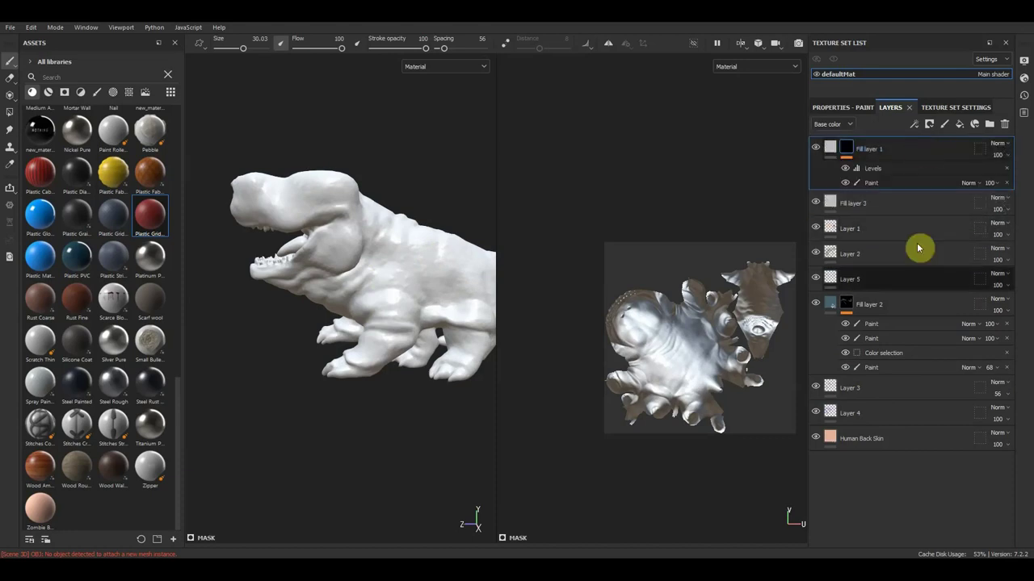
{"action": "left_click_drag", "start_coordinate": [902, 309], "coordinate": [891, 147]}
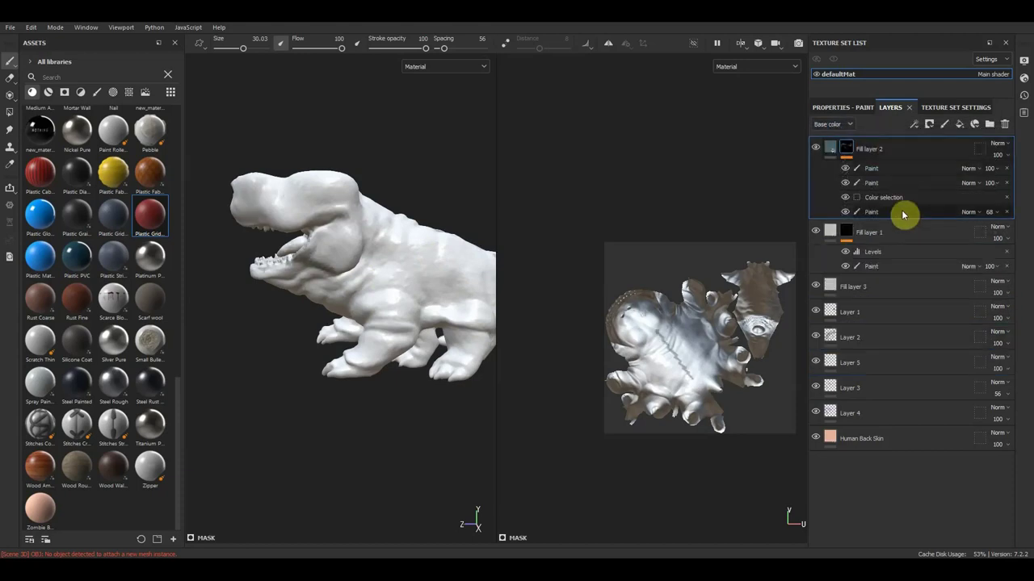
{"action": "left_click_drag", "start_coordinate": [899, 449], "coordinate": [893, 226]}
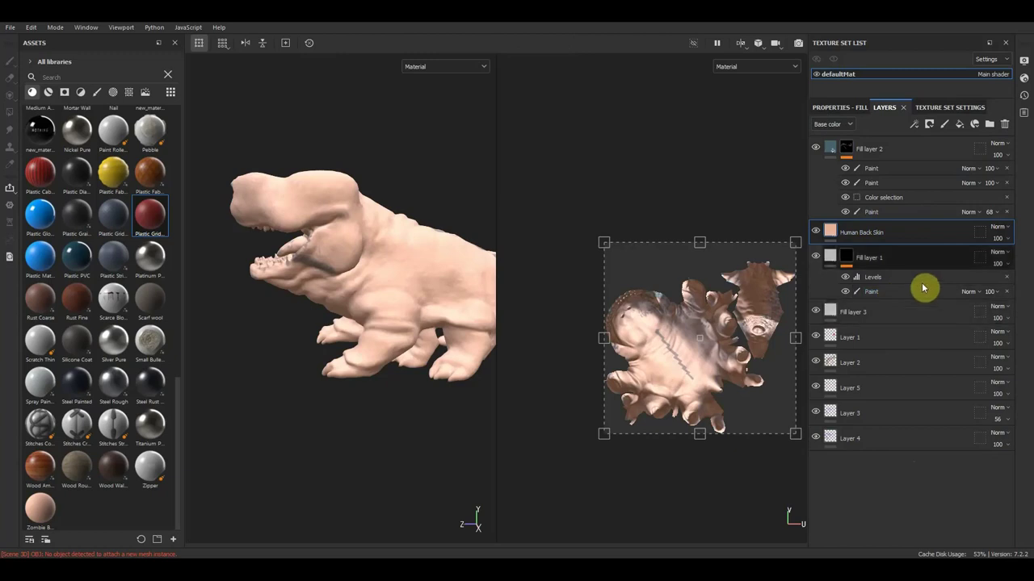
Reorder the stack to Fill layer 1, Fill layer 2, Human Back Skin, Fill layer 3
{"action": "mouse_move", "coordinate": [911, 325]}
{"action": "left_mouse_down"}
{"action": "mouse_move", "coordinate": [903, 229]}
{"action": "mouse_move", "coordinate": [905, 299]}
{"action": "left_mouse_up"}
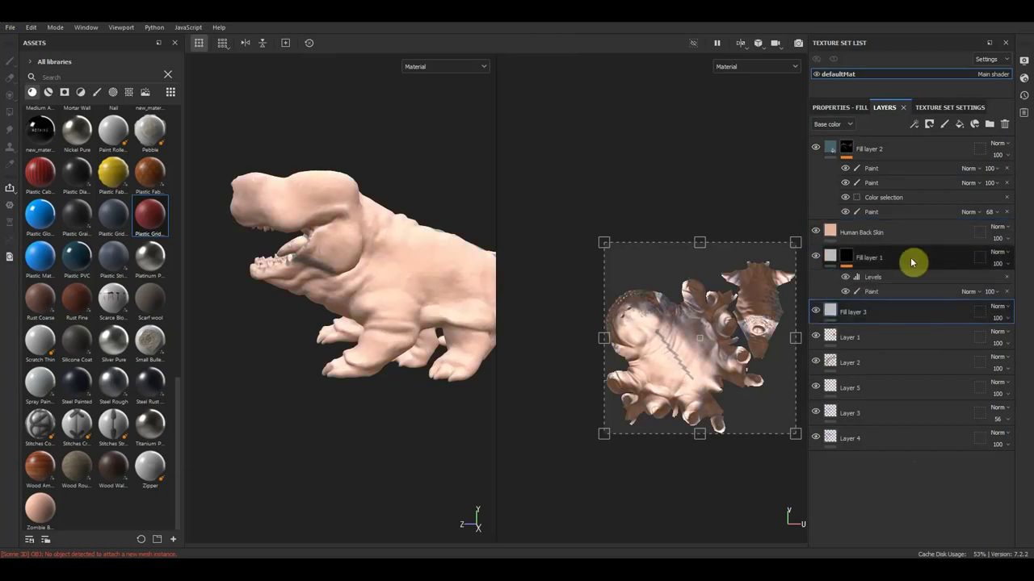
{"action": "left_click_drag", "start_coordinate": [918, 251], "coordinate": [916, 223]}
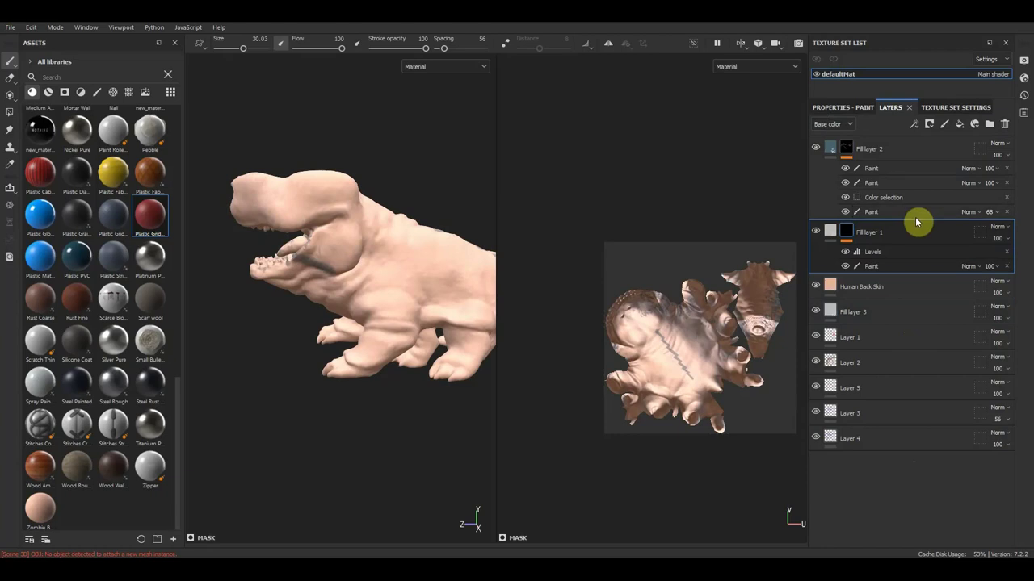
{"action": "left_click_drag", "start_coordinate": [905, 154], "coordinate": [908, 263]}
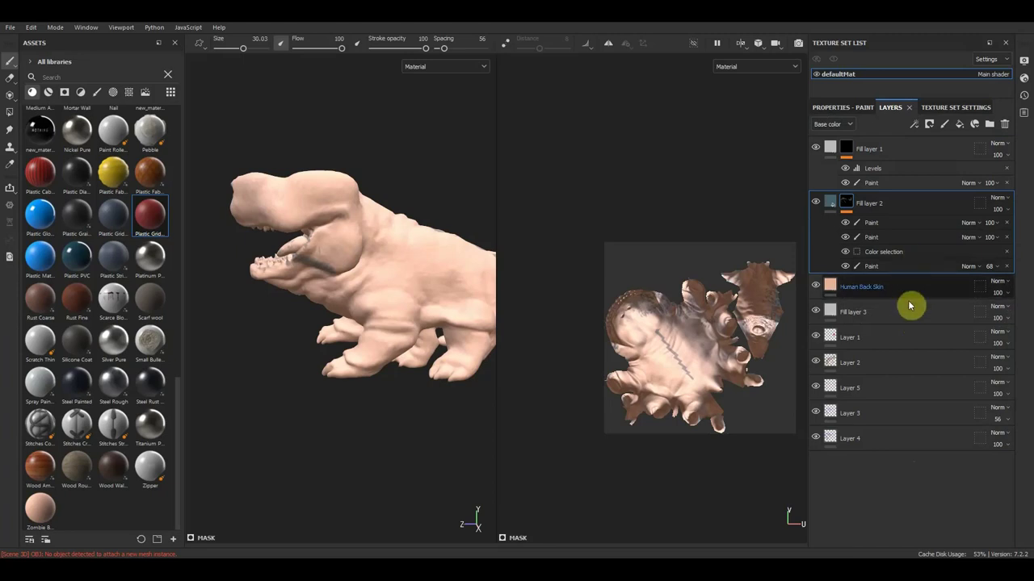
{"action": "left_click_drag", "start_coordinate": [908, 305], "coordinate": [912, 459]}
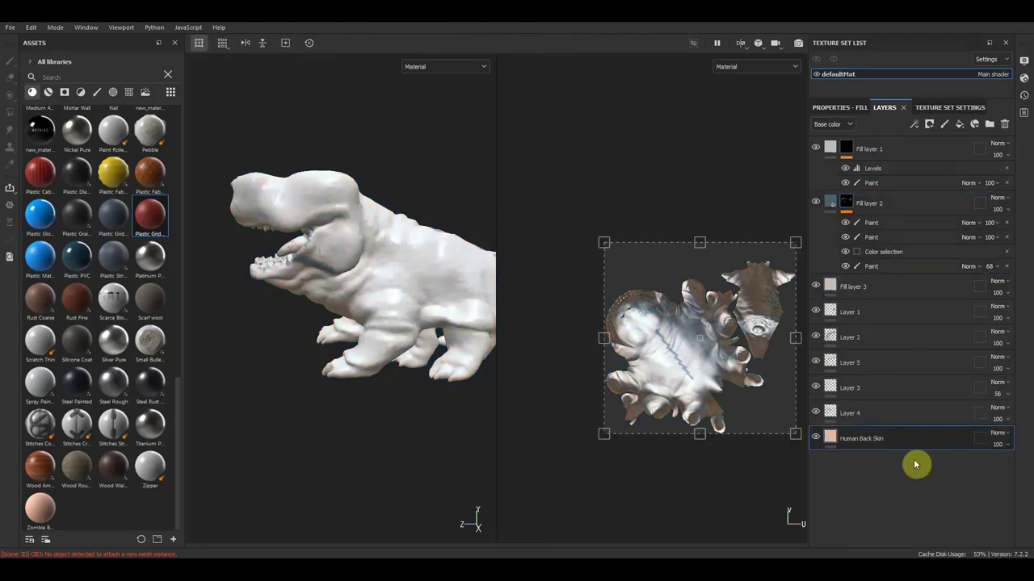
{"action": "left_click_drag", "start_coordinate": [925, 445], "coordinate": [902, 303]}
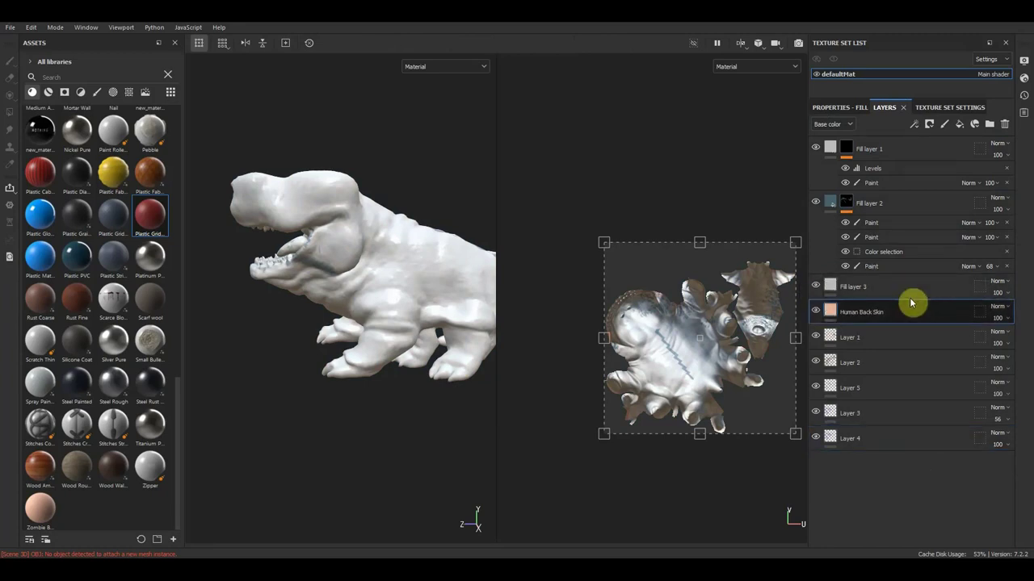
{"action": "left_click_drag", "start_coordinate": [923, 318], "coordinate": [923, 284]}
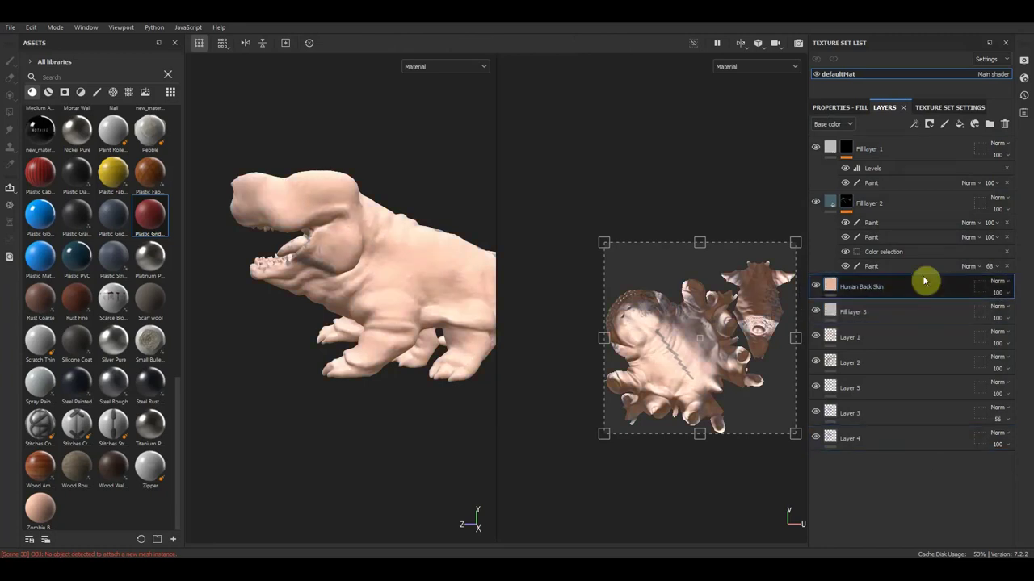
Make Fill layer 2 visible again and select its first Paint effect
{"action": "left_click_drag", "start_coordinate": [464, 359], "coordinate": [415, 388], "text": "alt"}
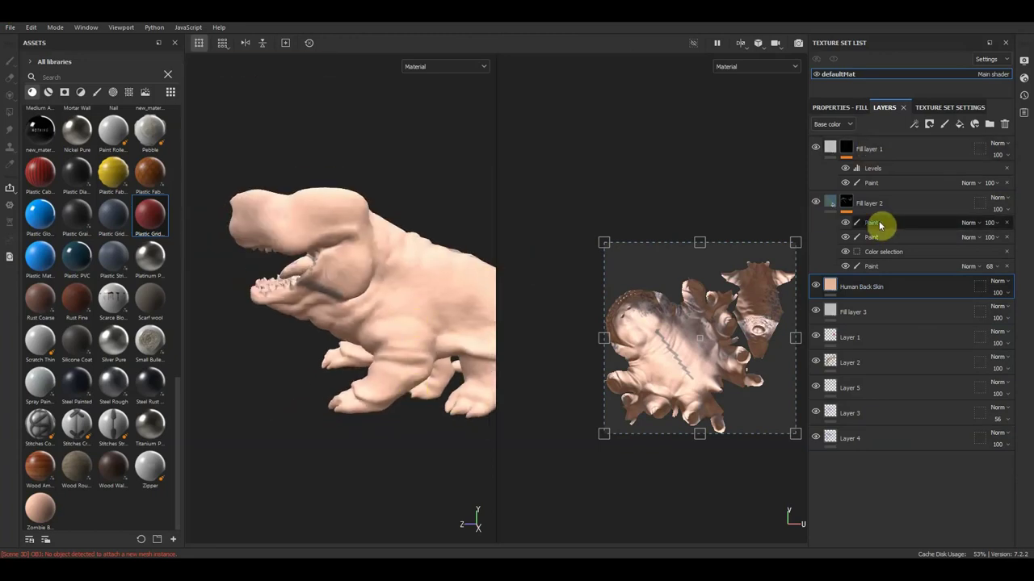
{"action": "left_click", "coordinate": [817, 203]}
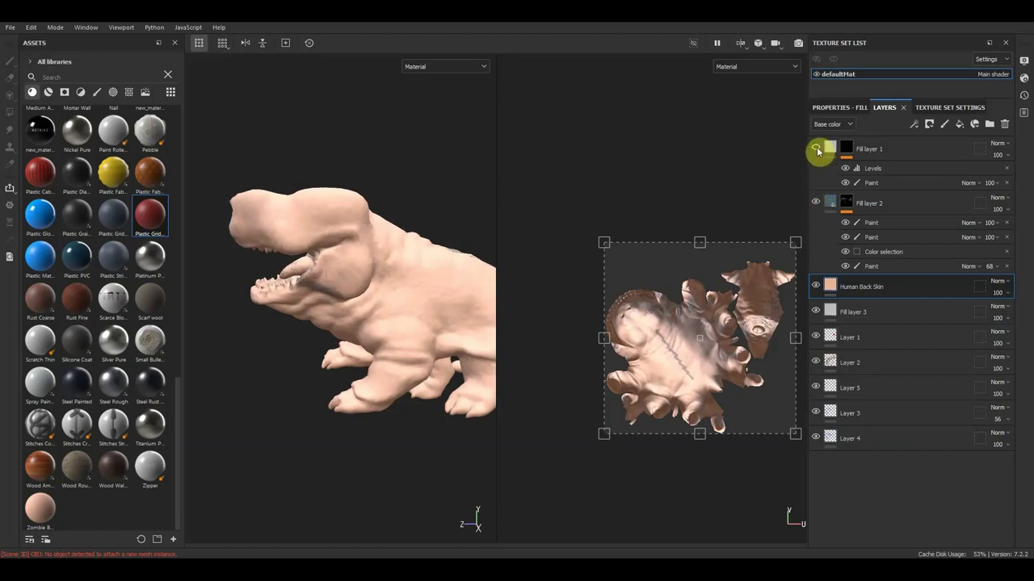
{"action": "left_click", "coordinate": [906, 222]}
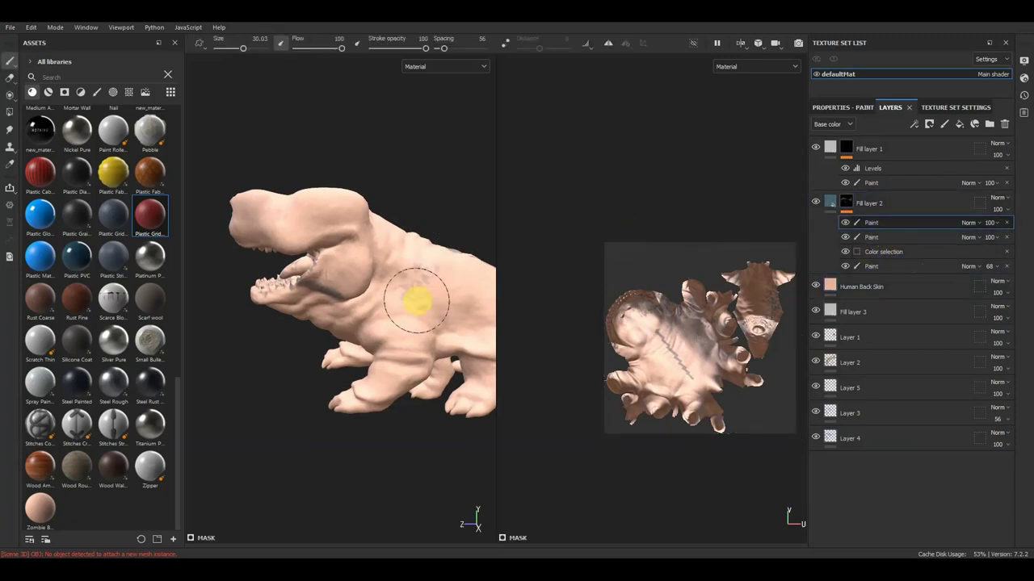
Paint darker mottled strokes over the head and neck, trying Silicone Coat and another material
{"action": "mouse_move", "coordinate": [417, 301]}
{"action": "left_mouse_down"}
{"action": "mouse_move", "coordinate": [270, 231]}
{"action": "mouse_move", "coordinate": [346, 215]}
{"action": "mouse_move", "coordinate": [349, 270]}
{"action": "mouse_move", "coordinate": [397, 358]}
{"action": "left_mouse_up"}
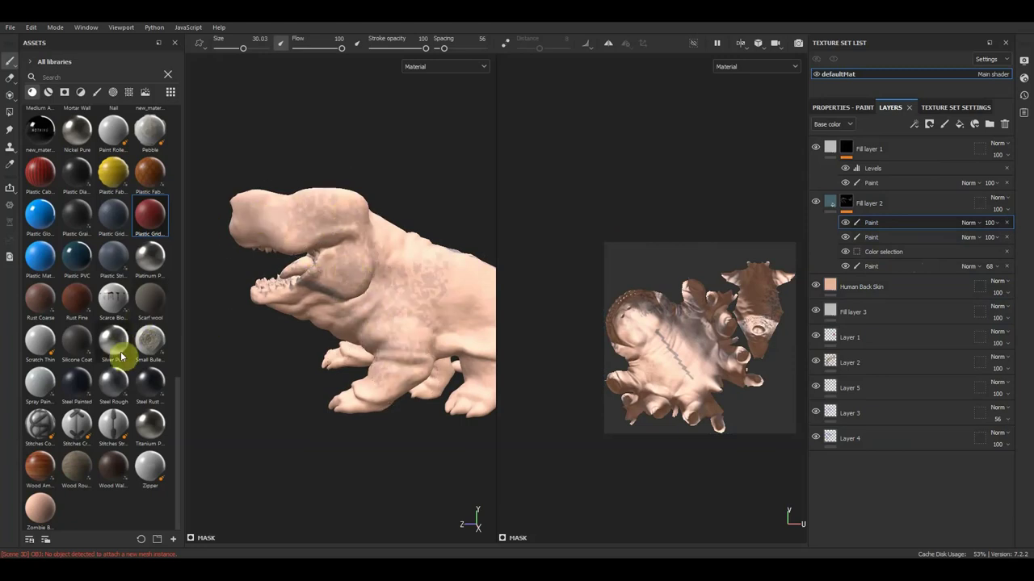
{"action": "left_click_drag", "start_coordinate": [77, 349], "coordinate": [356, 247]}
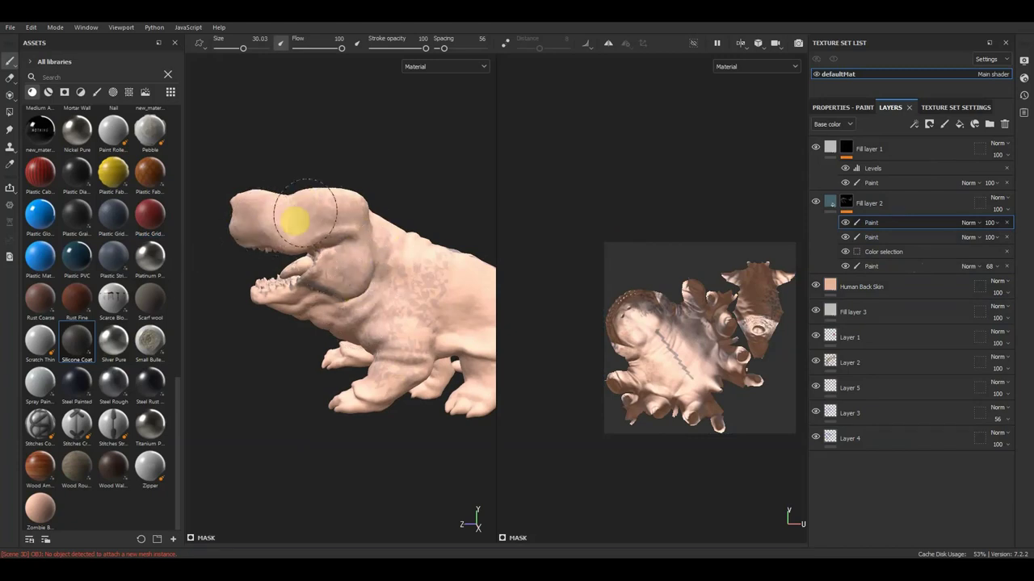
{"action": "left_click", "coordinate": [150, 470]}
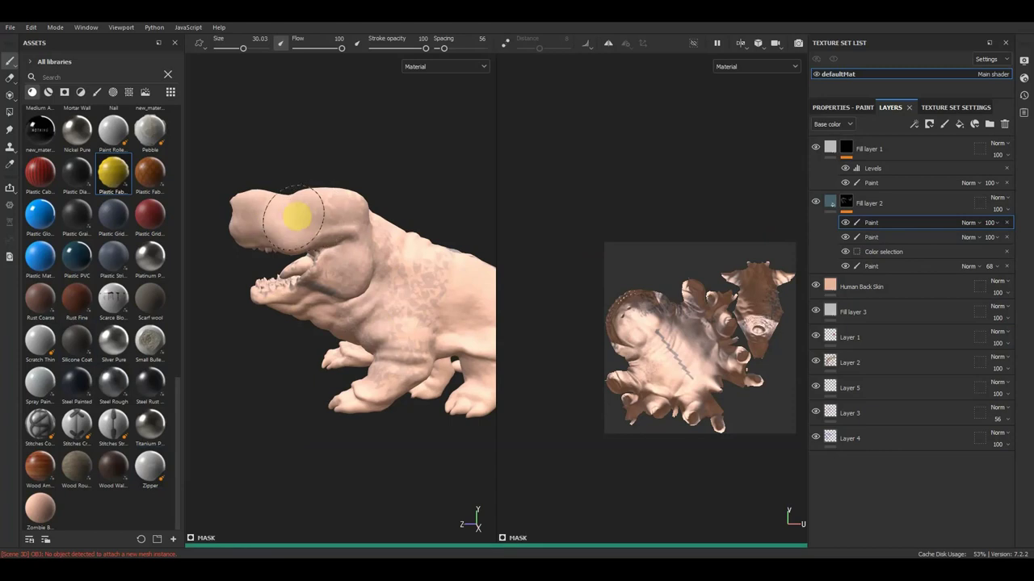
{"action": "mouse_move", "coordinate": [321, 214]}
{"action": "left_mouse_down"}
{"action": "mouse_move", "coordinate": [330, 224]}
{"action": "mouse_move", "coordinate": [318, 234]}
{"action": "mouse_move", "coordinate": [260, 227]}
{"action": "mouse_move", "coordinate": [369, 282]}
{"action": "mouse_move", "coordinate": [427, 270]}
{"action": "mouse_move", "coordinate": [408, 331]}
{"action": "left_mouse_up"}
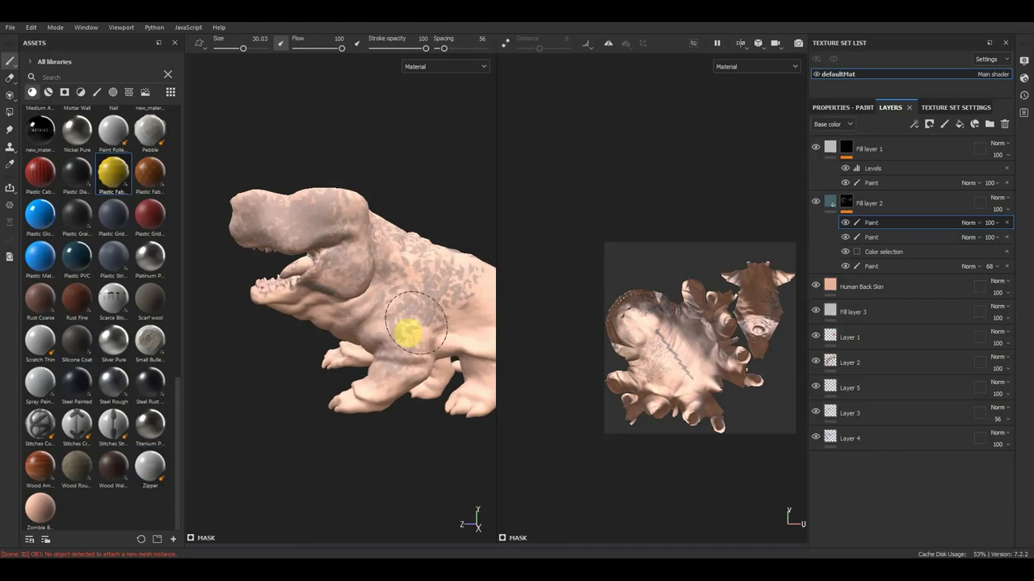
On Fill layer 2's second Paint effect, adjust brush alpha jitter and stamp a dark leafy pattern on the back
{"action": "left_click", "coordinate": [901, 239]}
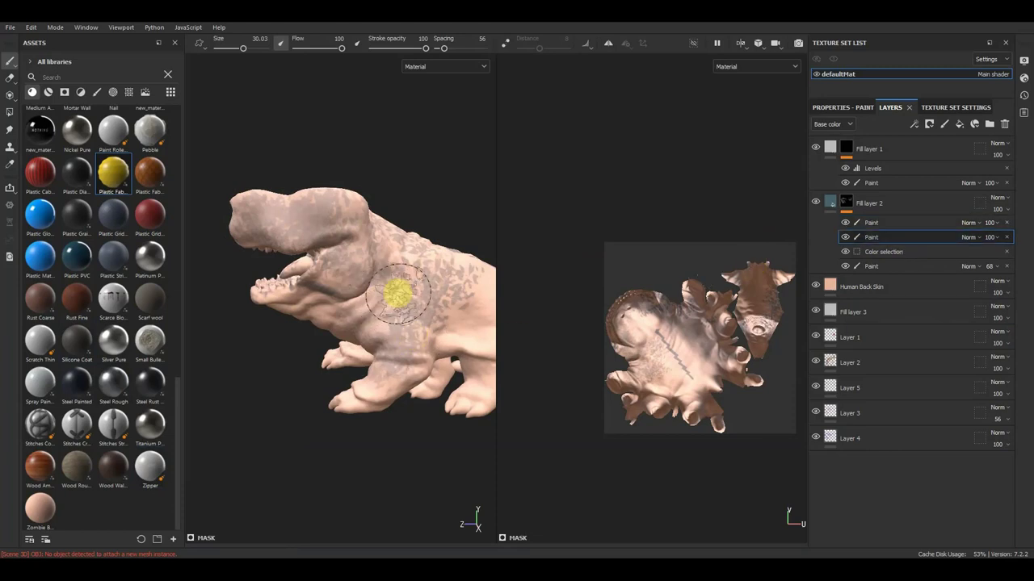
{"action": "right_click", "coordinate": [396, 299]}
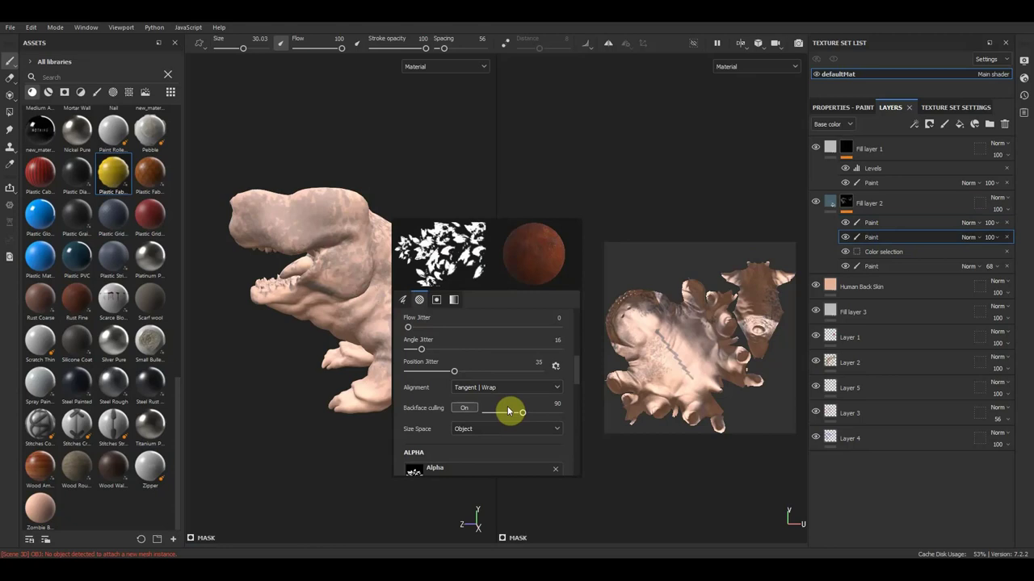
{"action": "mouse_move", "coordinate": [350, 284]}
{"action": "left_mouse_down"}
{"action": "mouse_move", "coordinate": [436, 302]}
{"action": "mouse_move", "coordinate": [458, 327]}
{"action": "mouse_move", "coordinate": [348, 307]}
{"action": "left_mouse_up"}
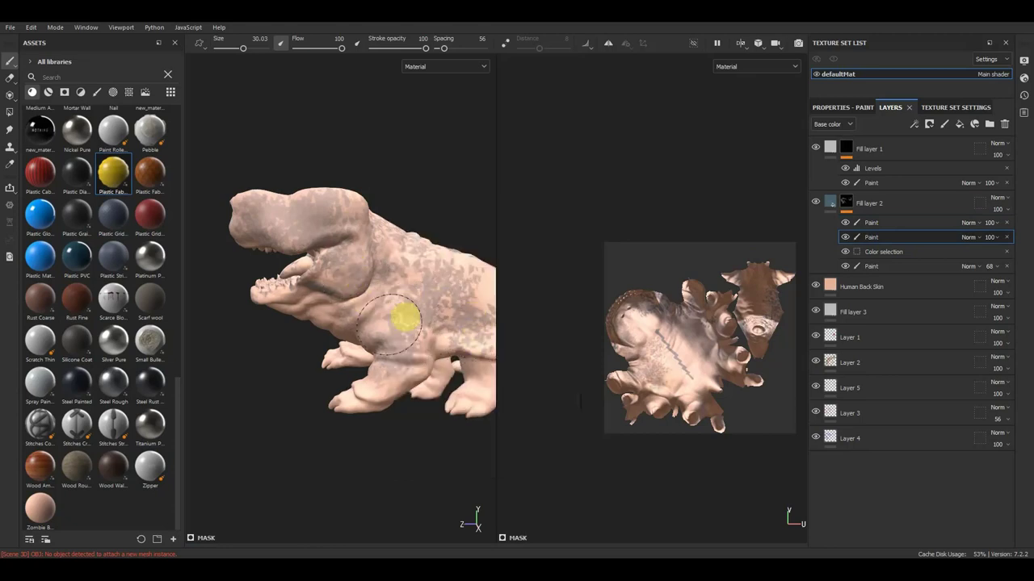
{"action": "left_click", "coordinate": [908, 290]}
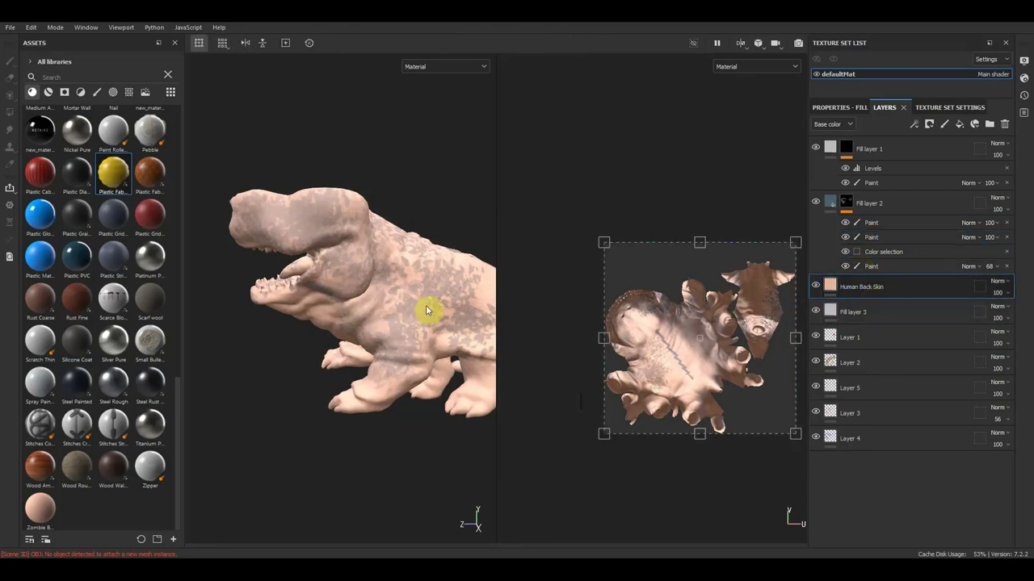
Show brush presets in the Assets library and add a new paint layer
{"action": "left_click", "coordinate": [114, 93]}
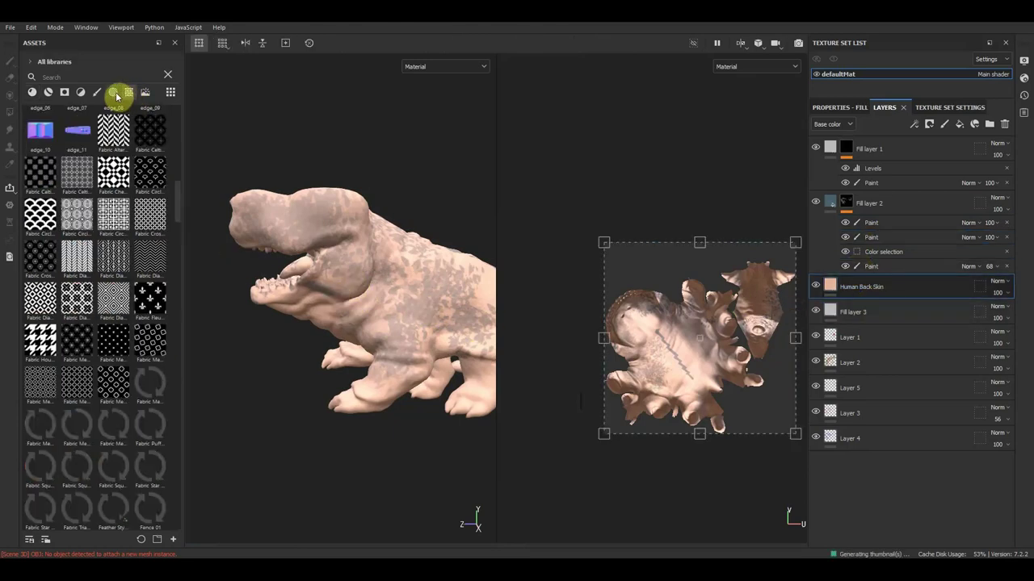
{"action": "left_click", "coordinate": [96, 94]}
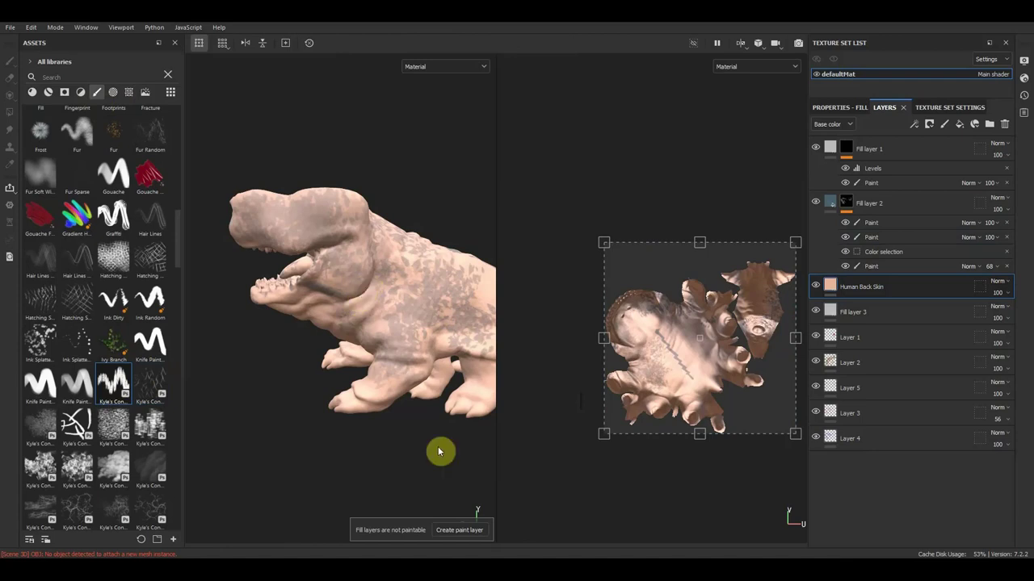
{"action": "left_click", "coordinate": [468, 539]}
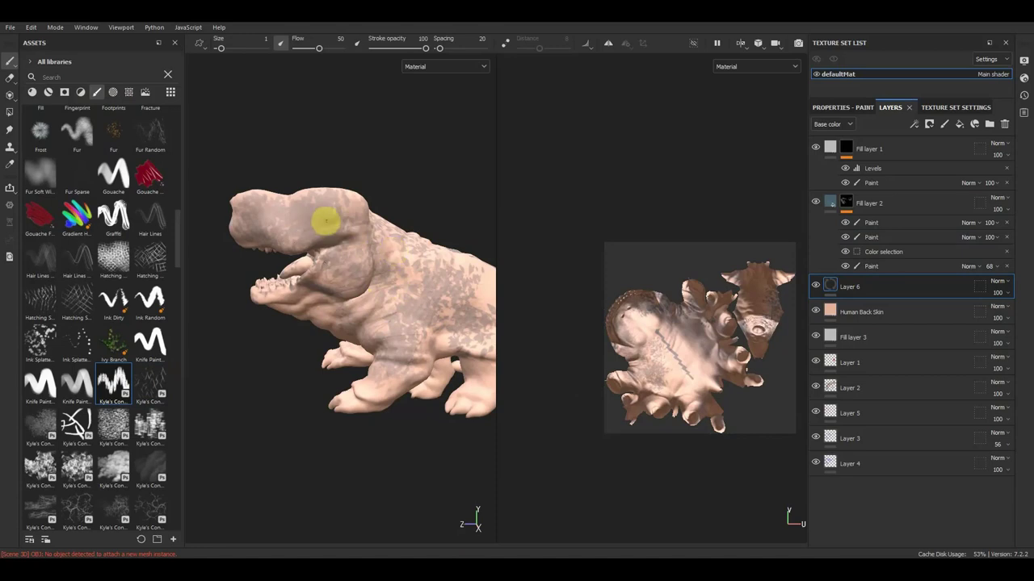
Choose a Kyle's leaf-scatter brush and paint dark leaf marks over the head, neck and body
{"action": "scroll", "coordinate": [325, 221], "scroll_direction": "up", "scroll_amount": 2}
{"action": "scroll", "coordinate": [325, 220], "scroll_direction": "up", "scroll_amount": 3}
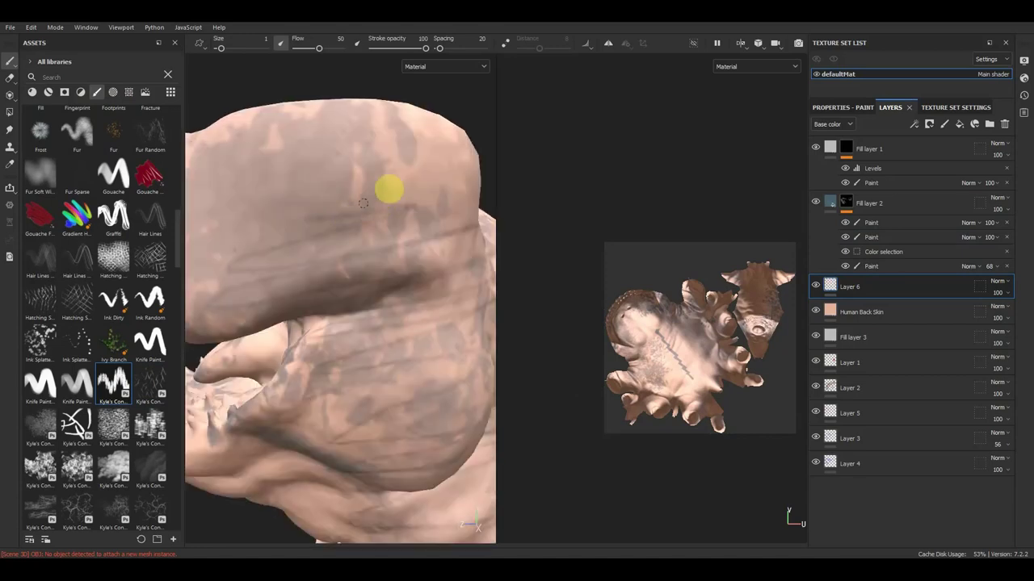
{"action": "scroll", "coordinate": [86, 329], "scroll_direction": "down", "scroll_amount": 5}
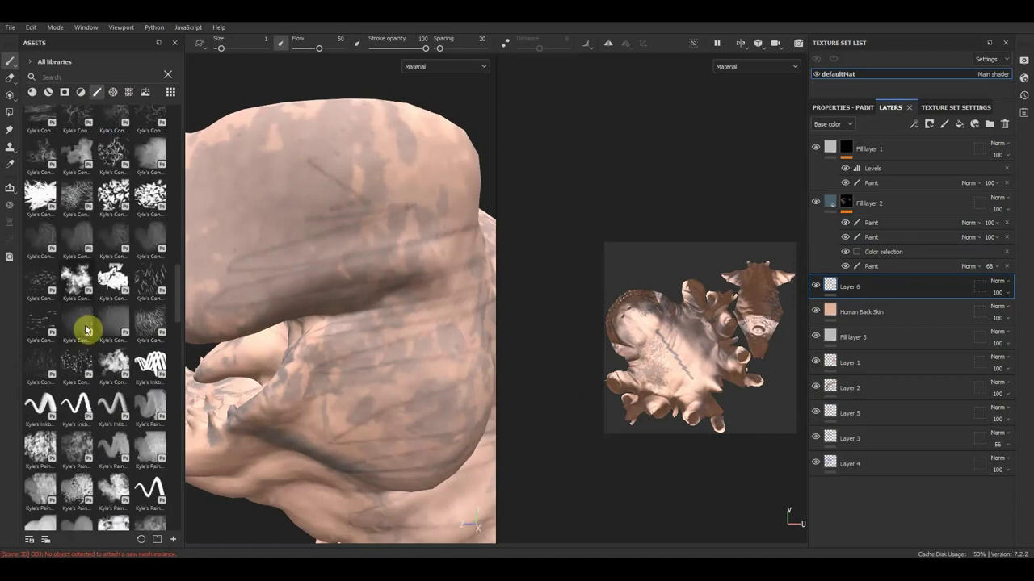
{"action": "left_click", "coordinate": [79, 363]}
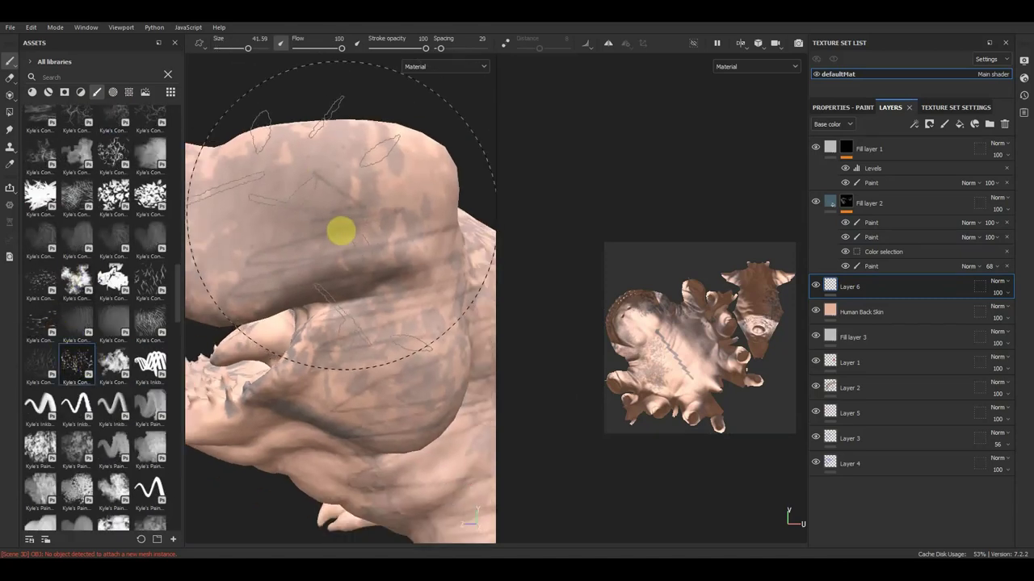
{"action": "scroll", "coordinate": [341, 232], "scroll_direction": "down", "scroll_amount": 1}
{"action": "mouse_move", "coordinate": [334, 234]}
{"action": "left_mouse_down"}
{"action": "mouse_move", "coordinate": [377, 266]}
{"action": "mouse_move", "coordinate": [307, 238]}
{"action": "mouse_move", "coordinate": [343, 321]}
{"action": "mouse_move", "coordinate": [410, 372]}
{"action": "mouse_move", "coordinate": [418, 277]}
{"action": "mouse_move", "coordinate": [281, 412]}
{"action": "mouse_move", "coordinate": [360, 226]}
{"action": "mouse_move", "coordinate": [462, 179]}
{"action": "left_mouse_up"}
{"action": "scroll", "coordinate": [358, 288], "scroll_direction": "down", "scroll_amount": 3}
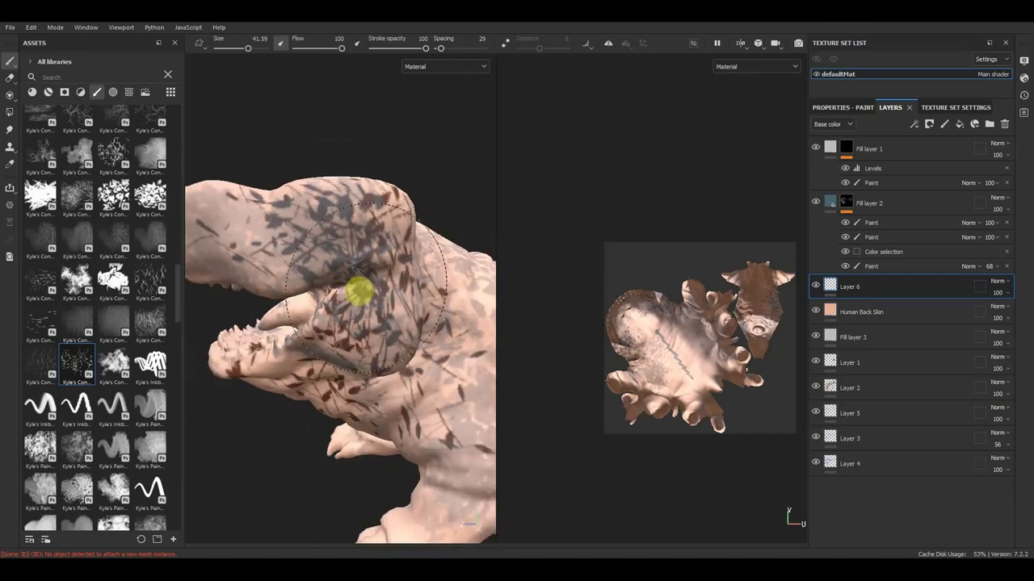
{"action": "scroll", "coordinate": [362, 296], "scroll_direction": "down", "scroll_amount": 3}
{"action": "mouse_move", "coordinate": [453, 324]}
{"action": "left_mouse_down"}
{"action": "mouse_move", "coordinate": [434, 349]}
{"action": "mouse_move", "coordinate": [438, 369]}
{"action": "mouse_move", "coordinate": [432, 335]}
{"action": "mouse_move", "coordinate": [378, 273]}
{"action": "left_mouse_up"}
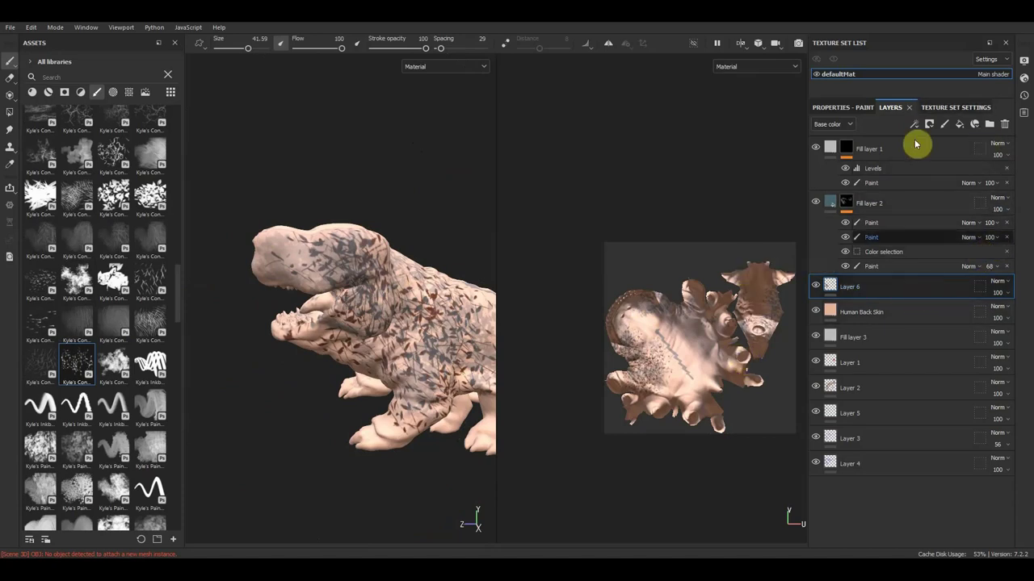
Move Fill layer 3 above Human Back Skin, Layer 2 above Layer 6, Layer 5 to the top, and Layer 3 below Fill layer 1
{"action": "left_click_drag", "start_coordinate": [908, 344], "coordinate": [910, 311]}
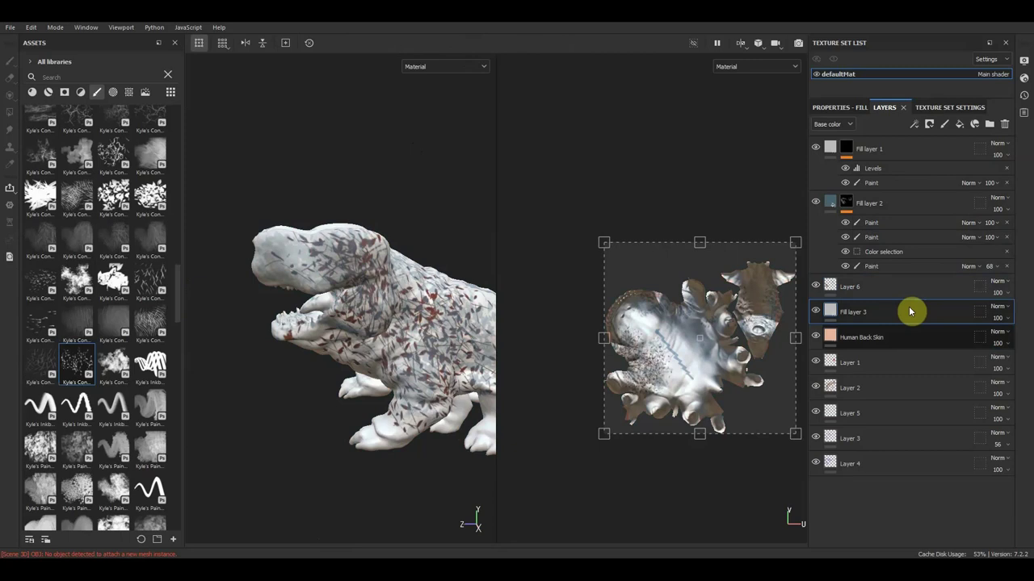
{"action": "left_click_drag", "start_coordinate": [900, 390], "coordinate": [900, 287]}
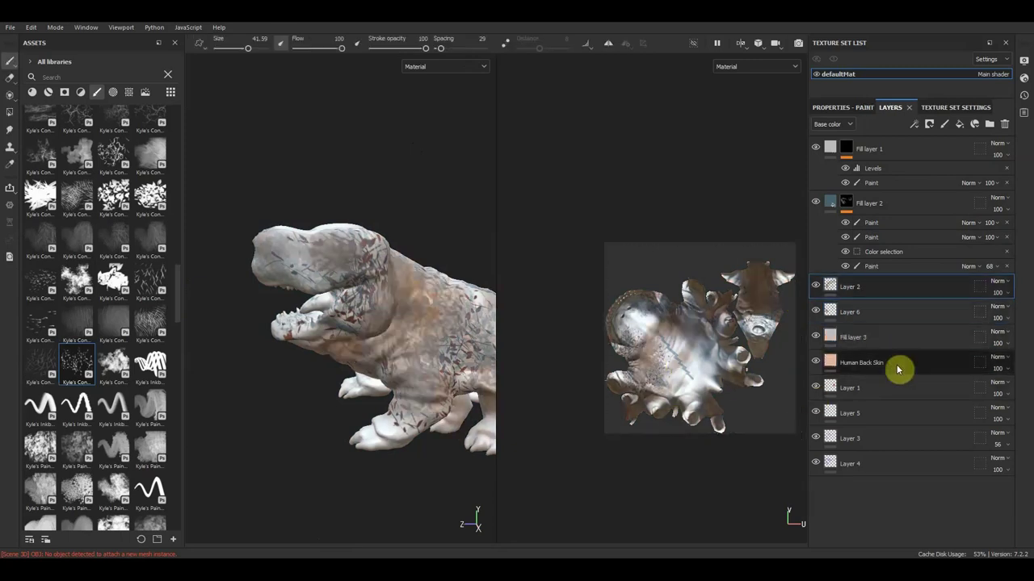
{"action": "scroll", "coordinate": [439, 408], "scroll_direction": "up", "scroll_amount": 3}
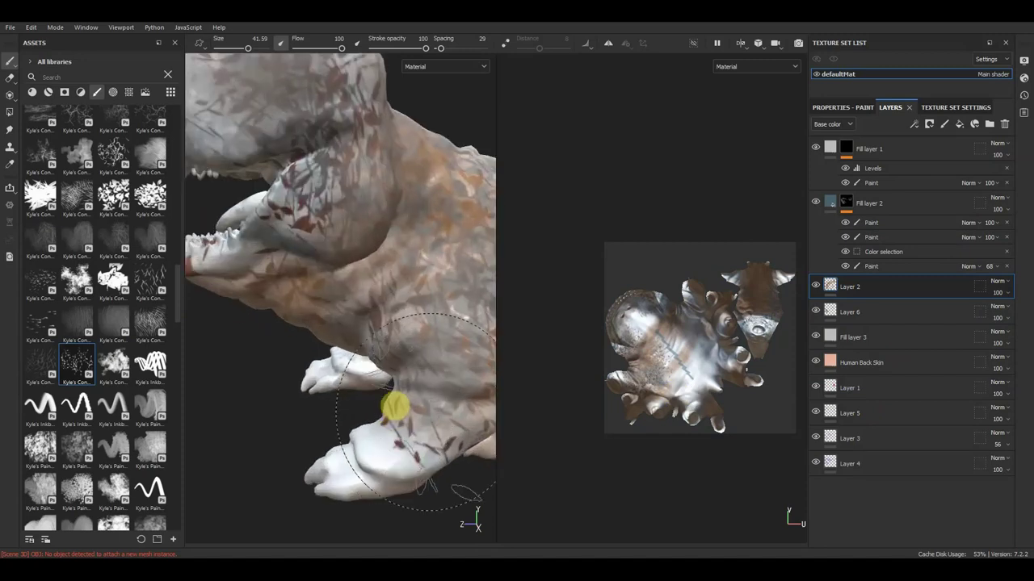
{"action": "left_click_drag", "start_coordinate": [946, 416], "coordinate": [948, 159]}
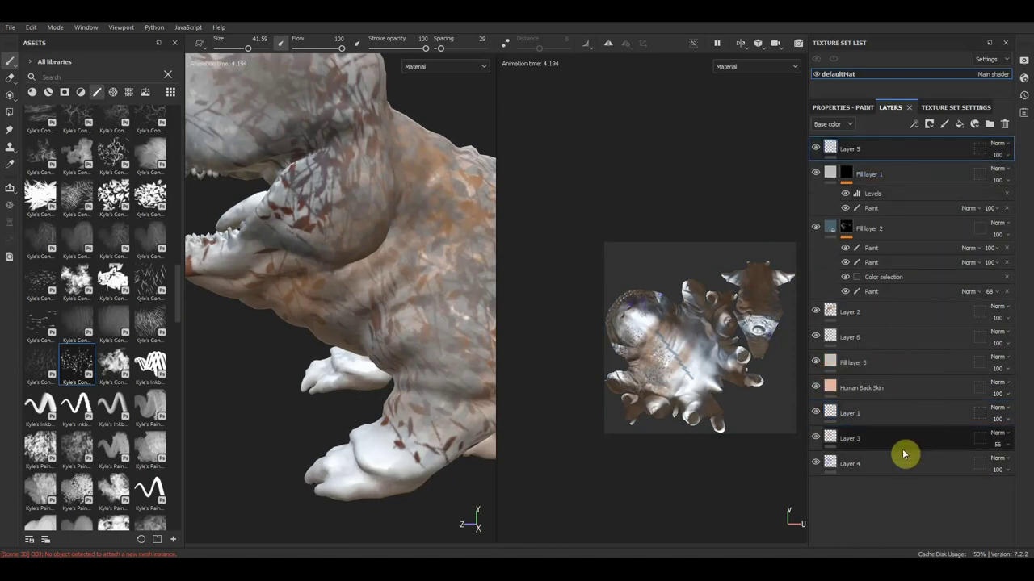
{"action": "mouse_move", "coordinate": [905, 450]}
{"action": "left_mouse_down"}
{"action": "mouse_move", "coordinate": [914, 355]}
{"action": "mouse_move", "coordinate": [900, 218]}
{"action": "left_mouse_up"}
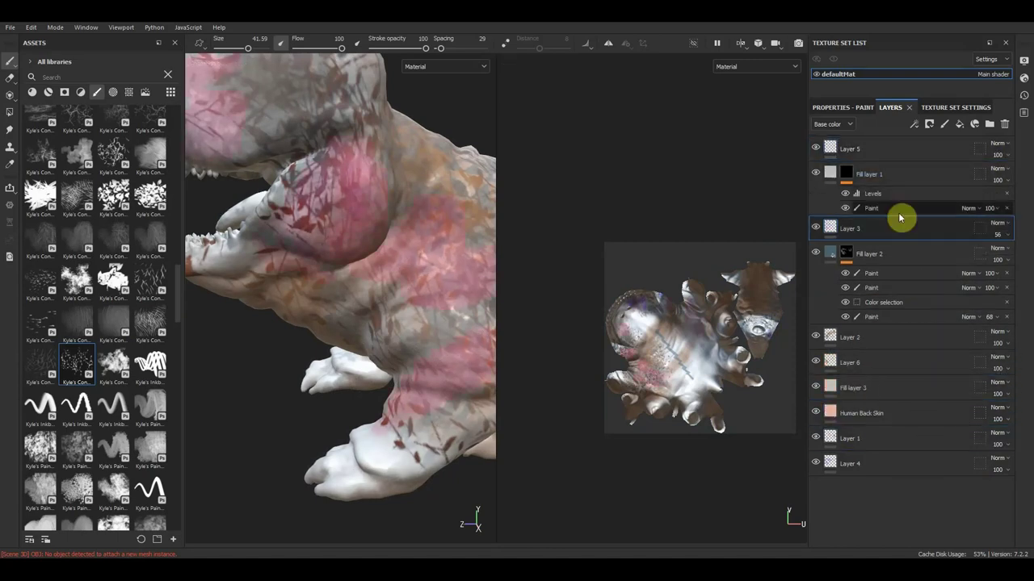
Move Layer 1 under Layer 3, Layer 4 under Layer 2, Layer 6 above Layer 4, and Fill layer 3 below Human Back Skin
{"action": "left_click_drag", "start_coordinate": [404, 224], "coordinate": [388, 300], "text": "alt"}
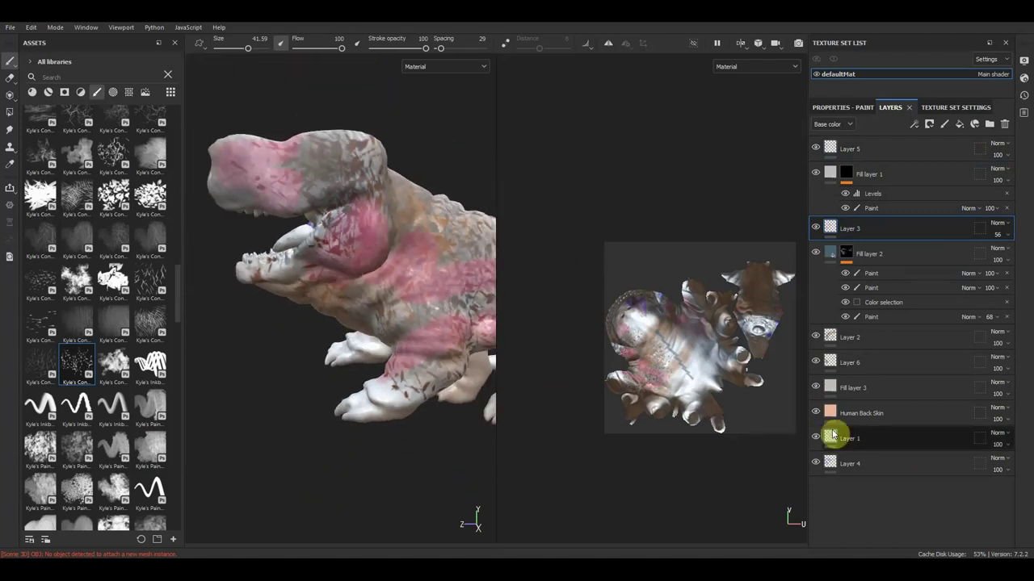
{"action": "left_click_drag", "start_coordinate": [889, 446], "coordinate": [883, 250]}
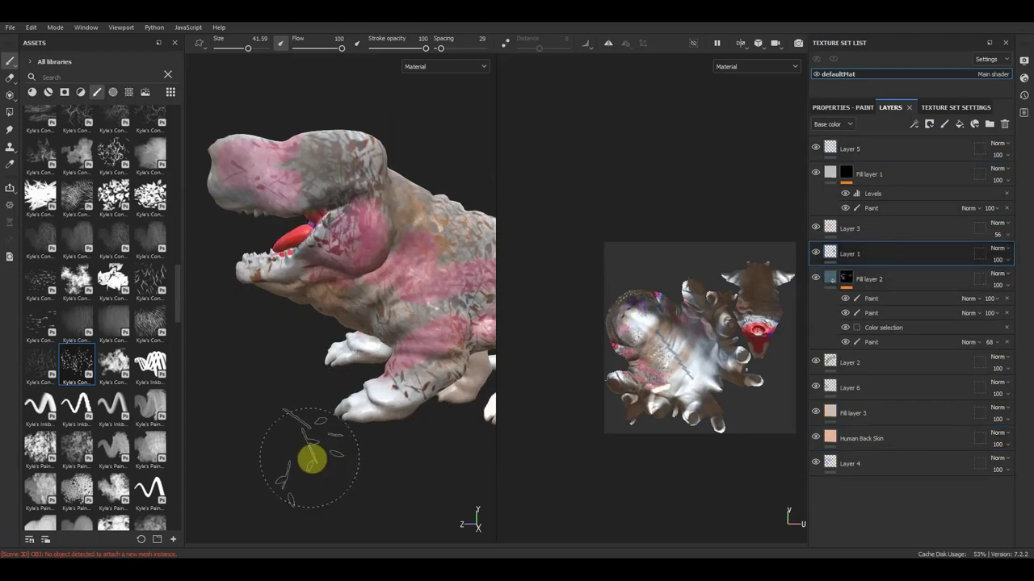
{"action": "middle_click_drag", "start_coordinate": [307, 455], "coordinate": [393, 470], "text": "alt"}
{"action": "mouse_move", "coordinate": [393, 470]}
{"action": "left_mouse_down", "text": "alt"}
{"action": "mouse_move", "coordinate": [415, 443]}
{"action": "mouse_move", "coordinate": [445, 474]}
{"action": "mouse_move", "coordinate": [433, 473]}
{"action": "left_mouse_up", "text": "alt"}
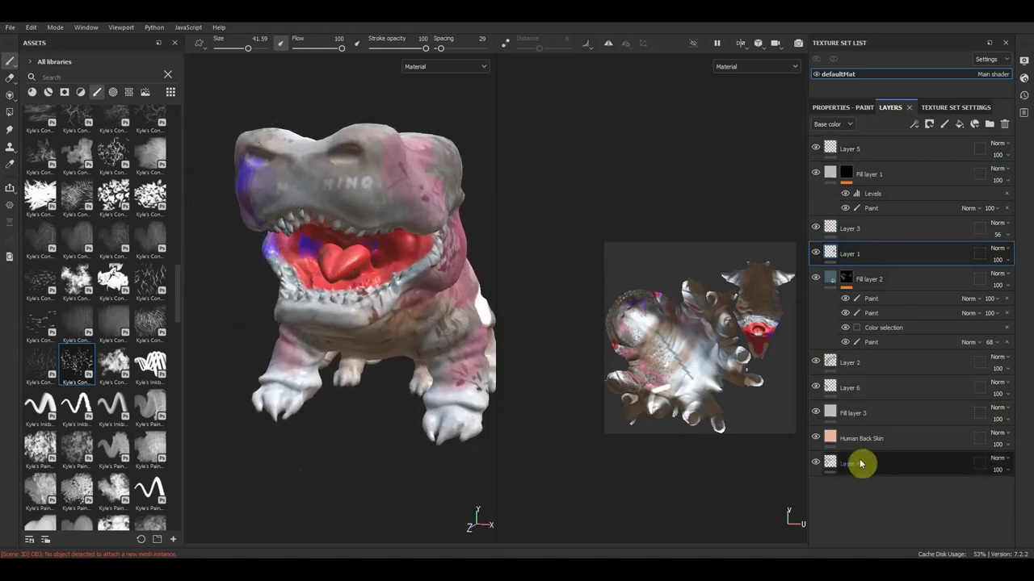
{"action": "left_click_drag", "start_coordinate": [888, 462], "coordinate": [887, 376]}
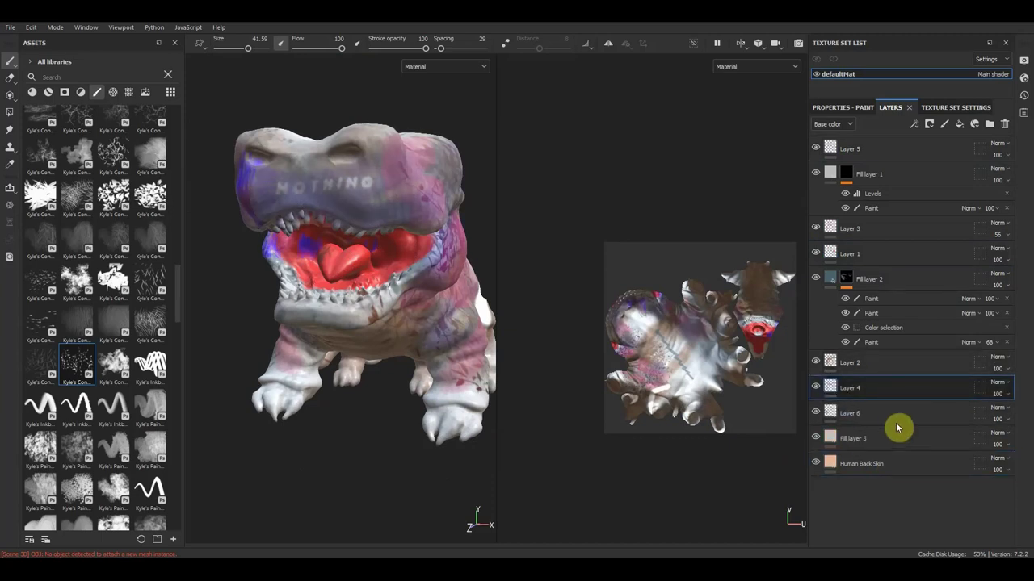
{"action": "left_click_drag", "start_coordinate": [900, 415], "coordinate": [904, 377]}
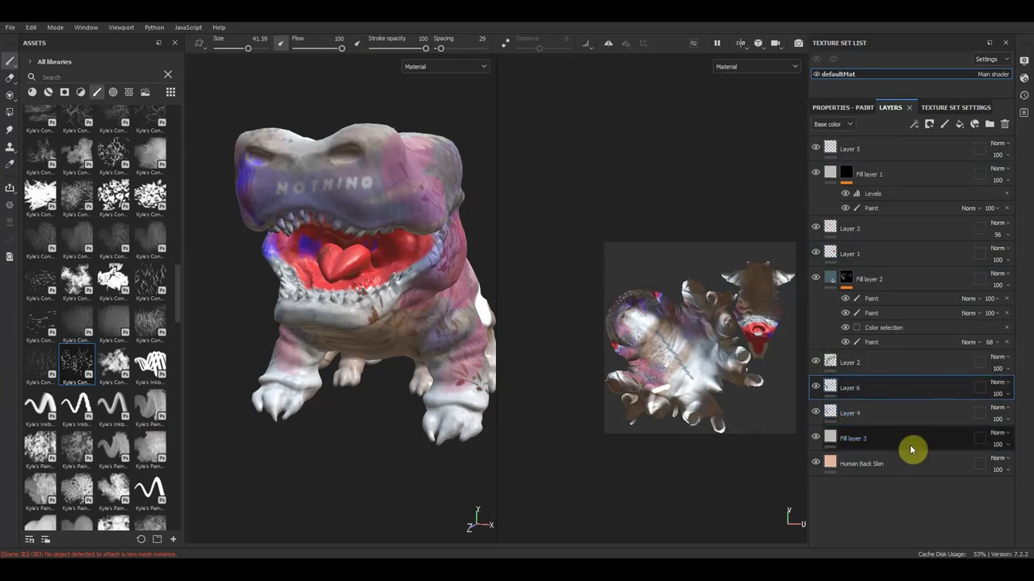
{"action": "mouse_move", "coordinate": [917, 450]}
{"action": "left_mouse_down"}
{"action": "mouse_move", "coordinate": [906, 361]}
{"action": "mouse_move", "coordinate": [919, 469]}
{"action": "left_mouse_up"}
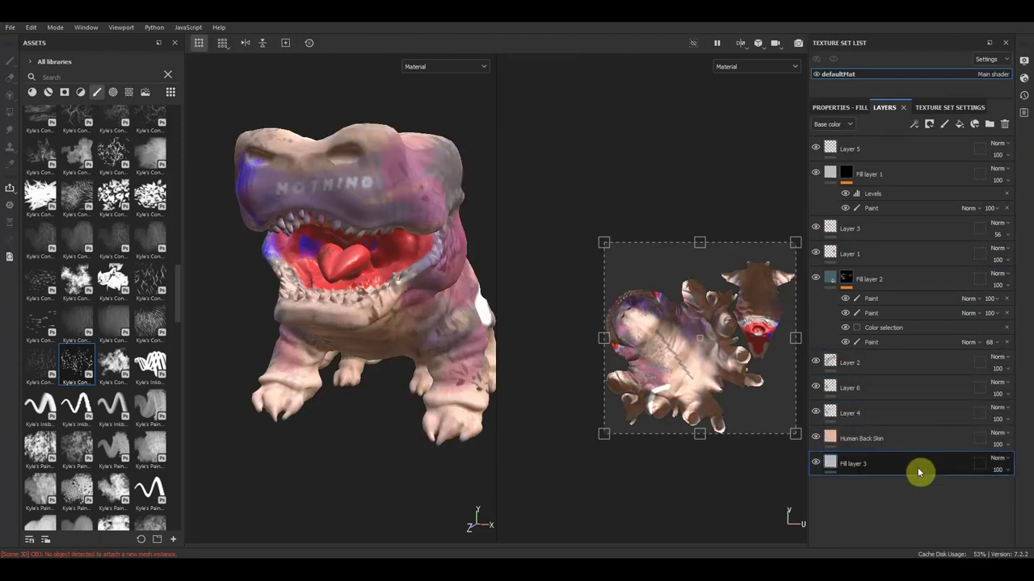
{"action": "scroll", "coordinate": [428, 467], "scroll_direction": "down", "scroll_amount": 2}
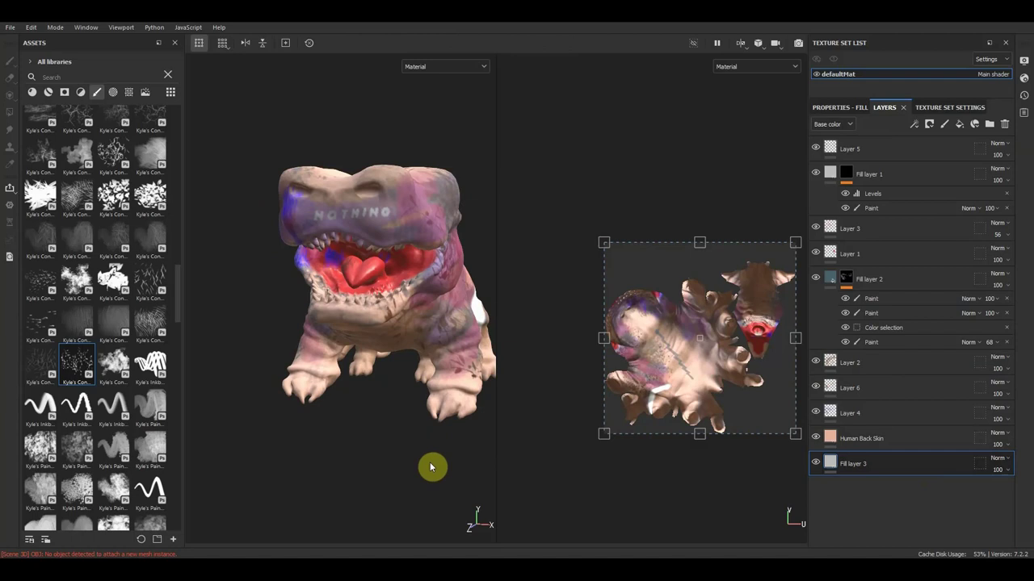
{"action": "mouse_move", "coordinate": [428, 467]}
{"action": "left_mouse_down", "text": "alt"}
{"action": "mouse_move", "coordinate": [298, 453]}
{"action": "mouse_move", "coordinate": [270, 461]}
{"action": "mouse_move", "coordinate": [290, 471]}
{"action": "left_mouse_up", "text": "alt"}
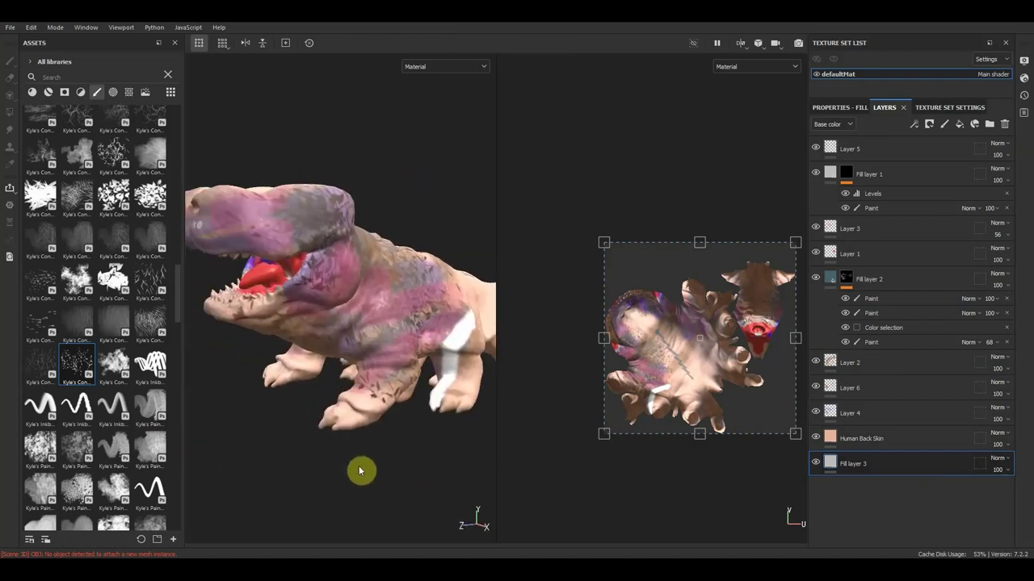
{"action": "mouse_move", "coordinate": [361, 471]}
{"action": "left_mouse_down", "text": "alt"}
{"action": "mouse_move", "coordinate": [537, 461]}
{"action": "mouse_move", "coordinate": [480, 471]}
{"action": "left_mouse_up", "text": "alt"}
{"action": "scroll", "coordinate": [399, 461], "scroll_direction": "up", "scroll_amount": 3}
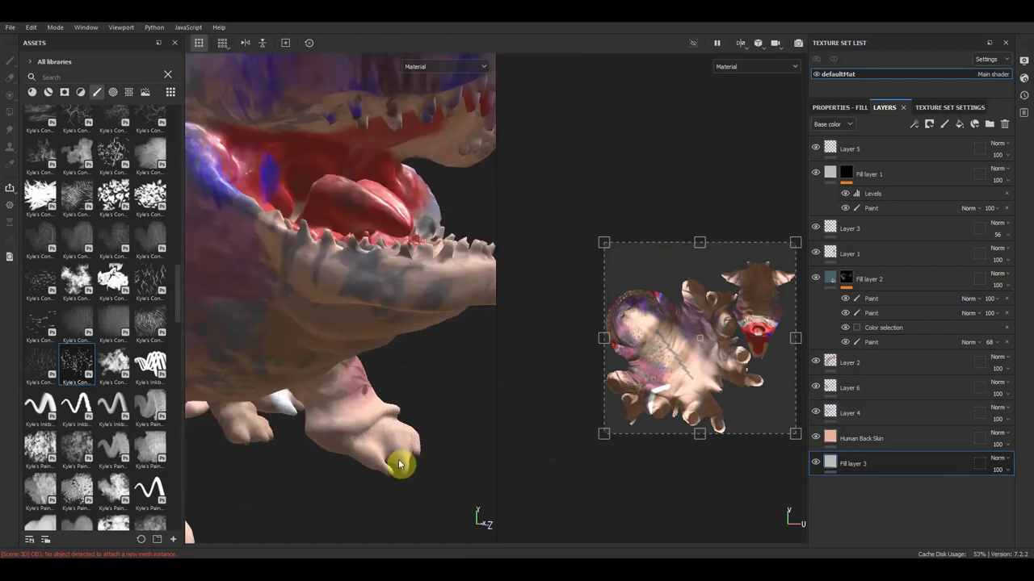
{"action": "scroll", "coordinate": [406, 461], "scroll_direction": "up", "scroll_amount": 2}
{"action": "scroll", "coordinate": [406, 460], "scroll_direction": "down", "scroll_amount": 1}
{"action": "scroll", "coordinate": [411, 445], "scroll_direction": "down", "scroll_amount": 2}
{"action": "mouse_move", "coordinate": [401, 475]}
{"action": "left_mouse_down", "text": "alt"}
{"action": "mouse_move", "coordinate": [280, 471]}
{"action": "mouse_move", "coordinate": [332, 496]}
{"action": "mouse_move", "coordinate": [356, 431]}
{"action": "left_mouse_up", "text": "alt"}
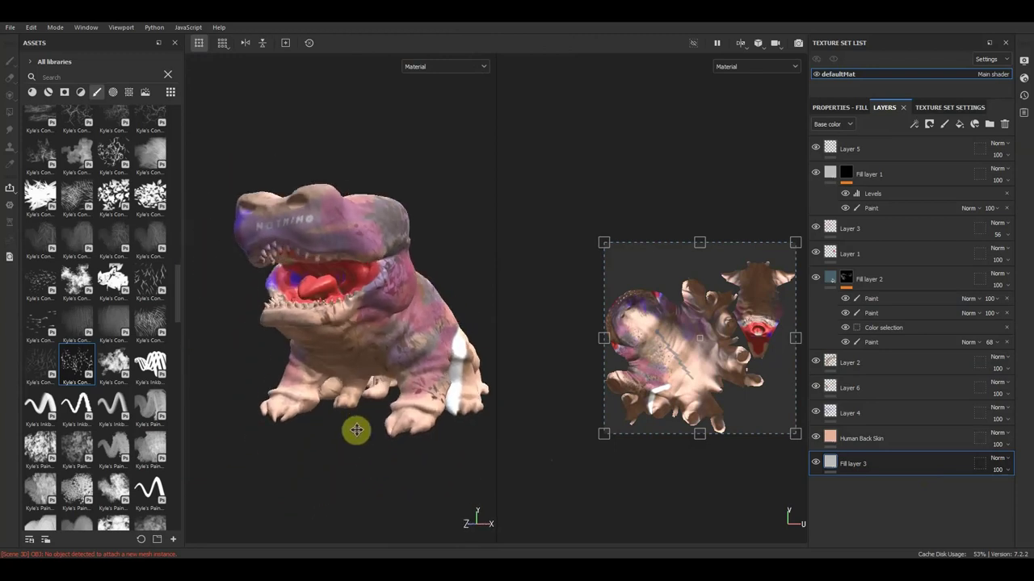
{"action": "middle_click_drag", "start_coordinate": [355, 431], "coordinate": [363, 406], "text": "alt"}
{"action": "mouse_move", "coordinate": [363, 406]}
{"action": "left_mouse_down", "text": "alt"}
{"action": "mouse_move", "coordinate": [350, 455]}
{"action": "mouse_move", "coordinate": [415, 418]}
{"action": "mouse_move", "coordinate": [402, 424]}
{"action": "left_mouse_up", "text": "alt"}
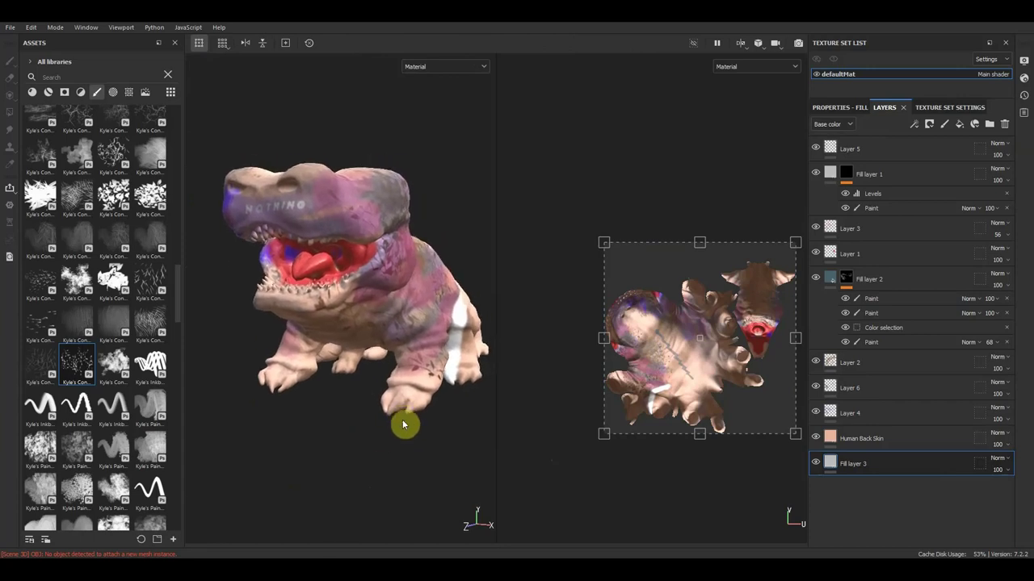